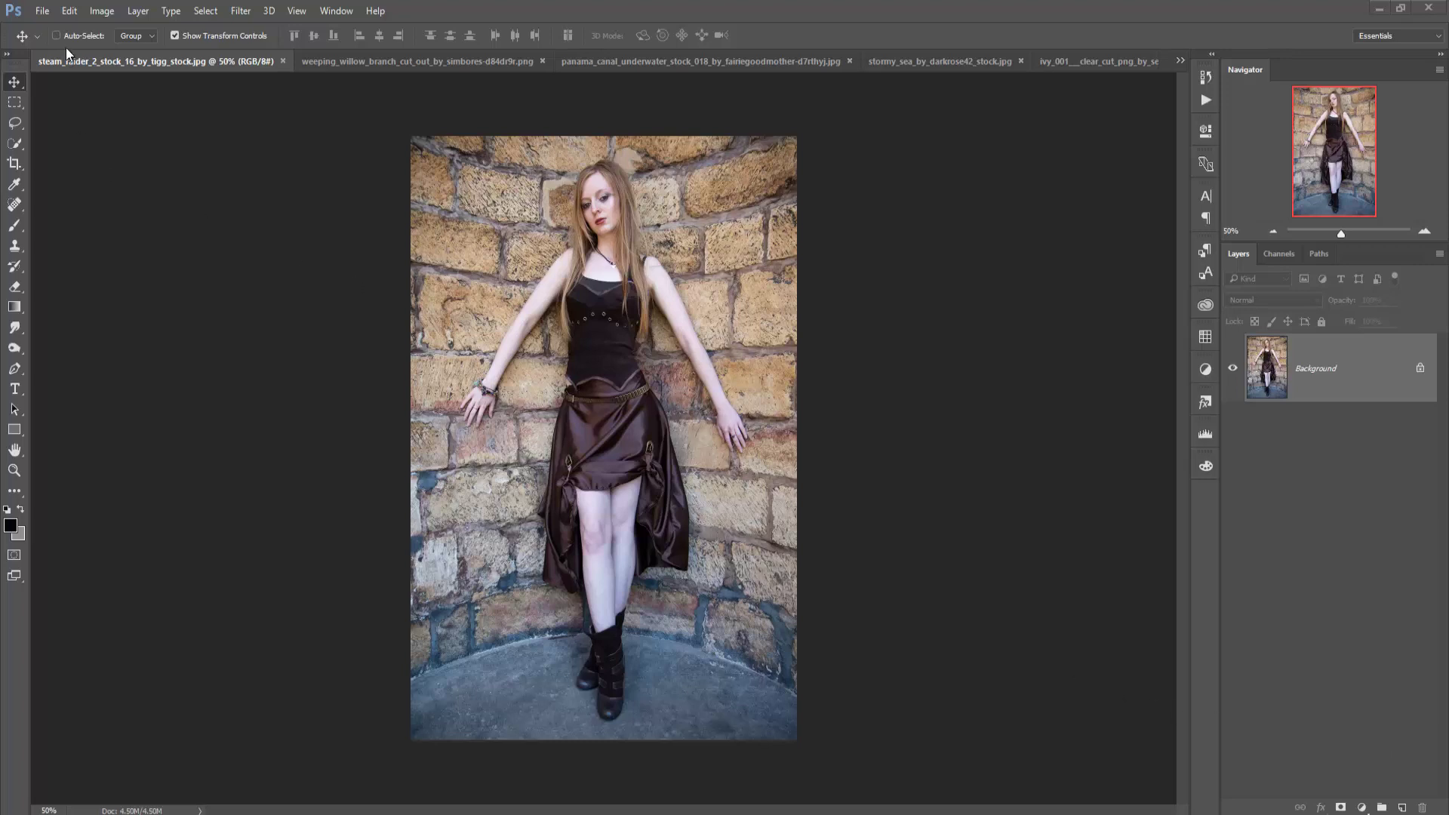
- Create a new blank white document from the 1280 px × 720 px preset
{"action": "left_click", "coordinate": [49, 10]}
{"action": "left_click", "coordinate": [51, 29]}
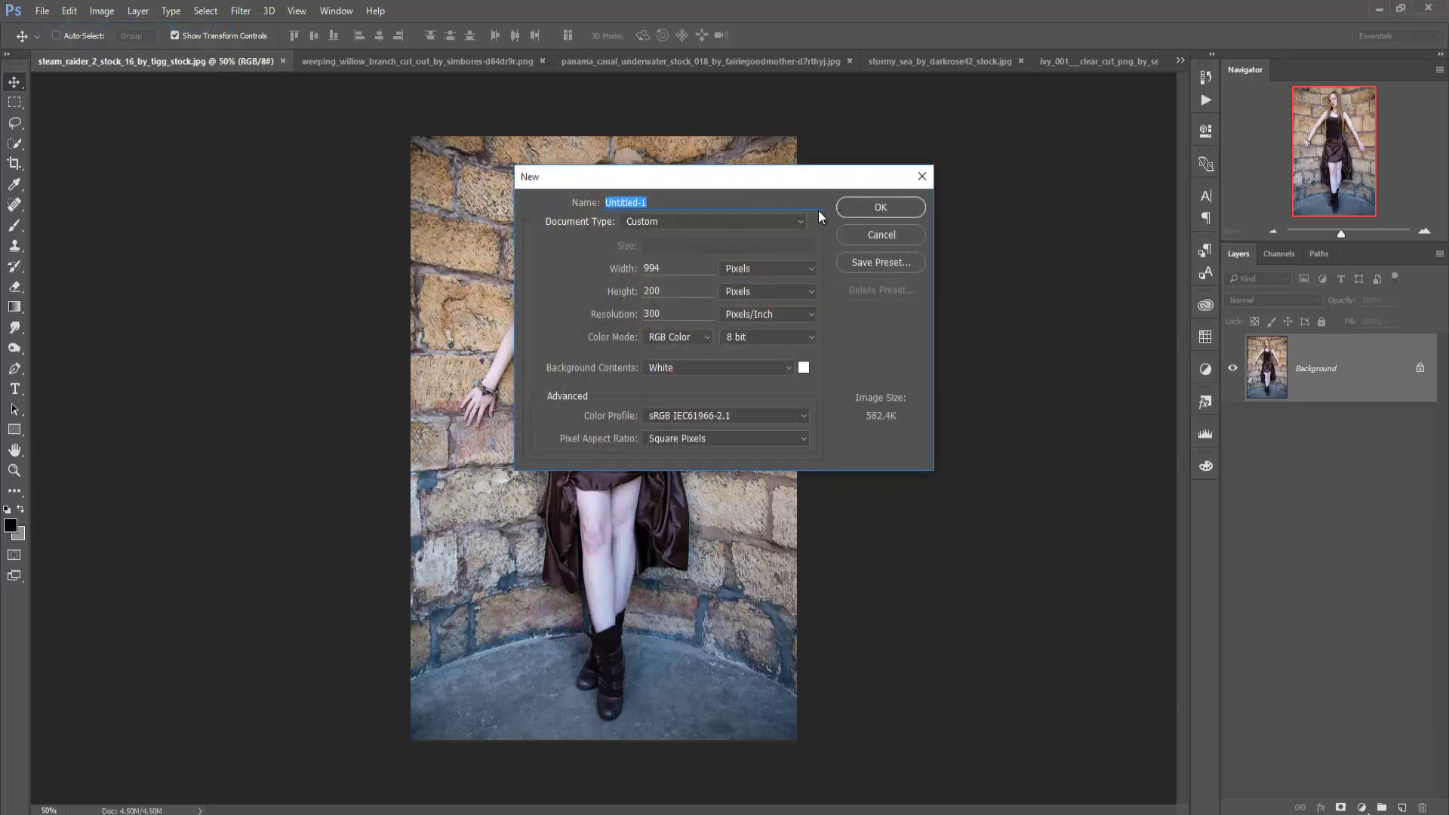
{"action": "left_click", "coordinate": [791, 221]}
{"action": "left_click", "coordinate": [750, 273]}
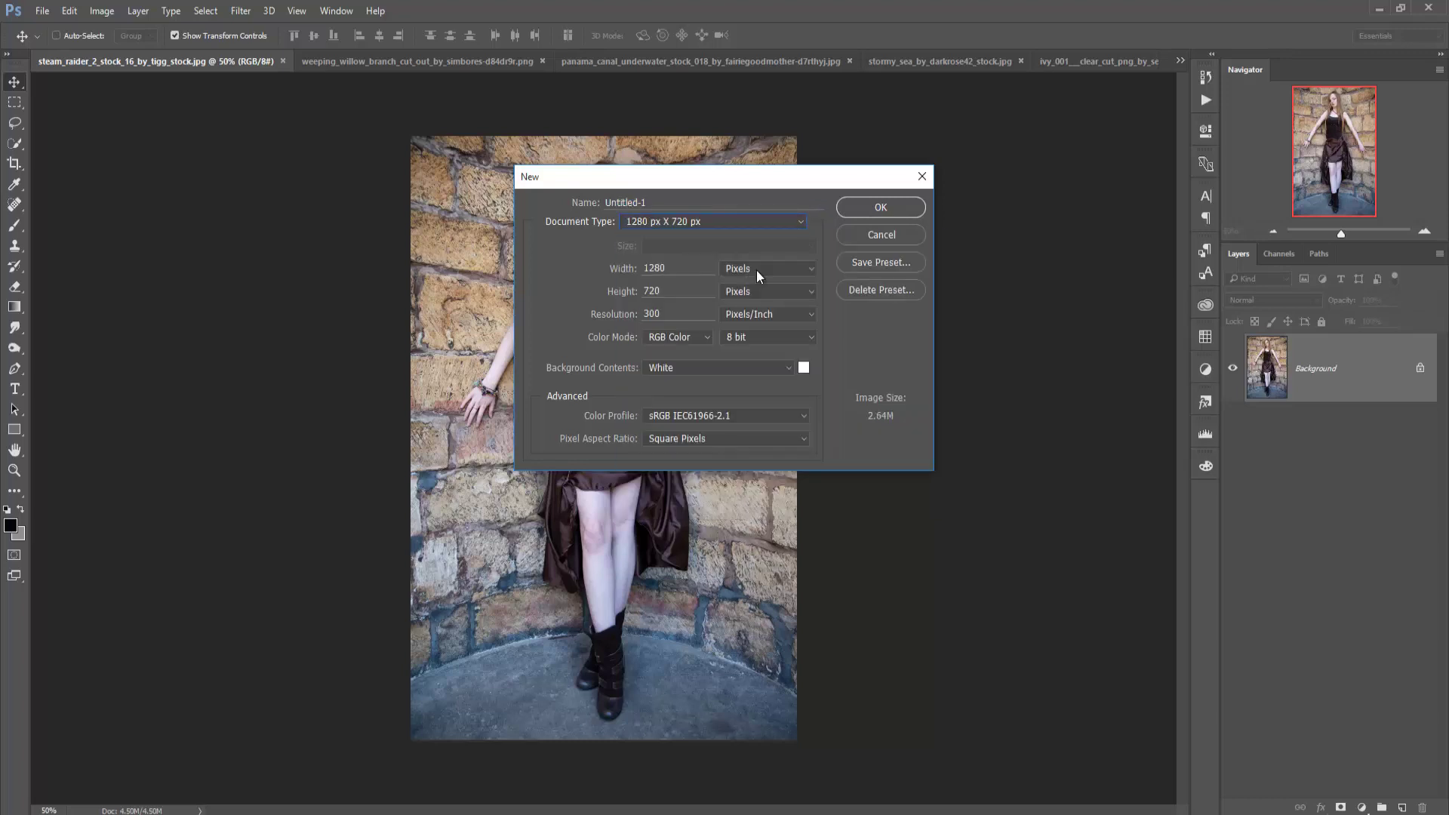
{"action": "left_click", "coordinate": [883, 208]}
- Crop the canvas from the left to roughly 2.9 in wide, keeping its full height
{"action": "left_click", "coordinate": [14, 163]}
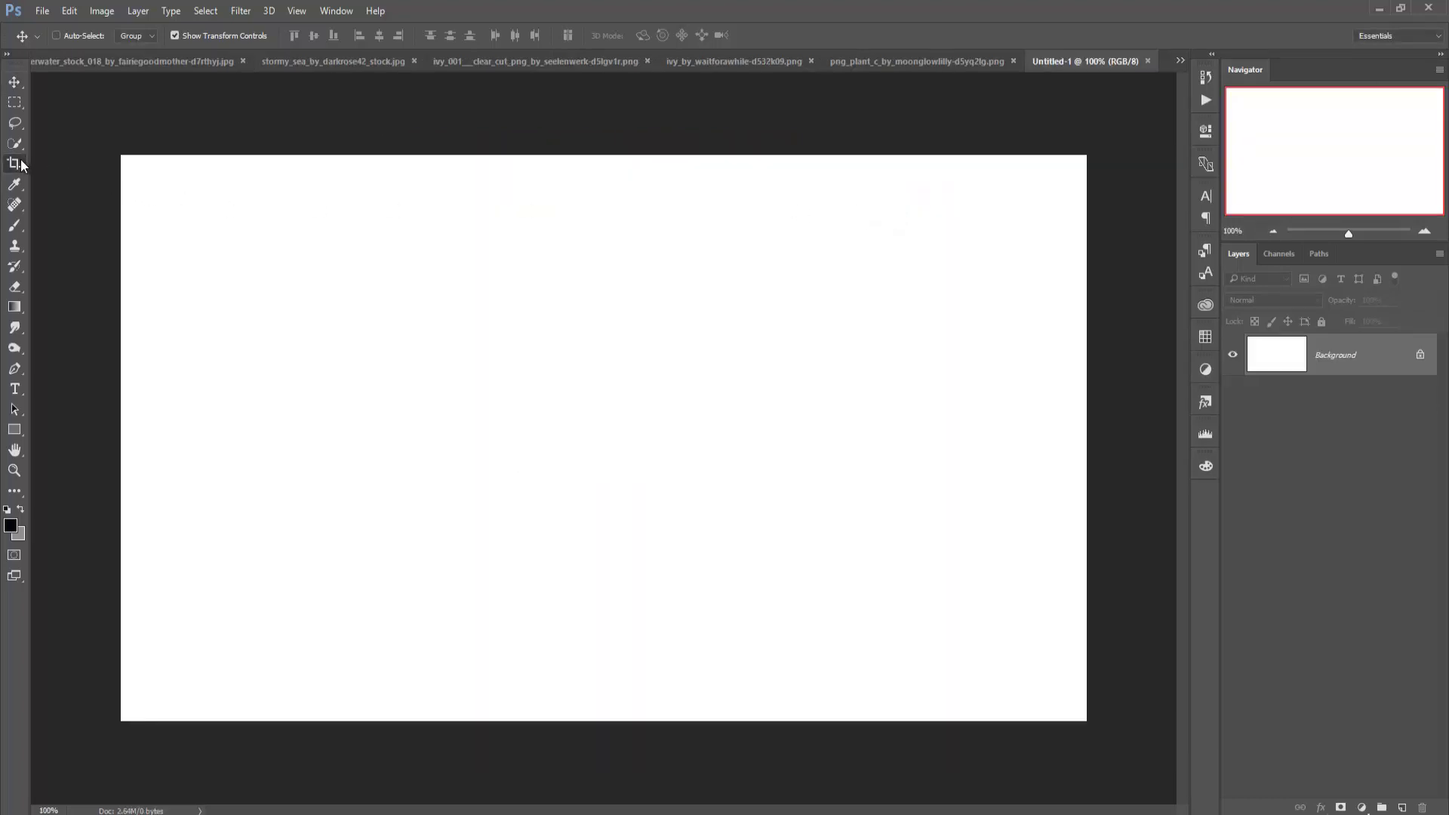
{"action": "left_click_drag", "start_coordinate": [123, 439], "coordinate": [302, 440]}
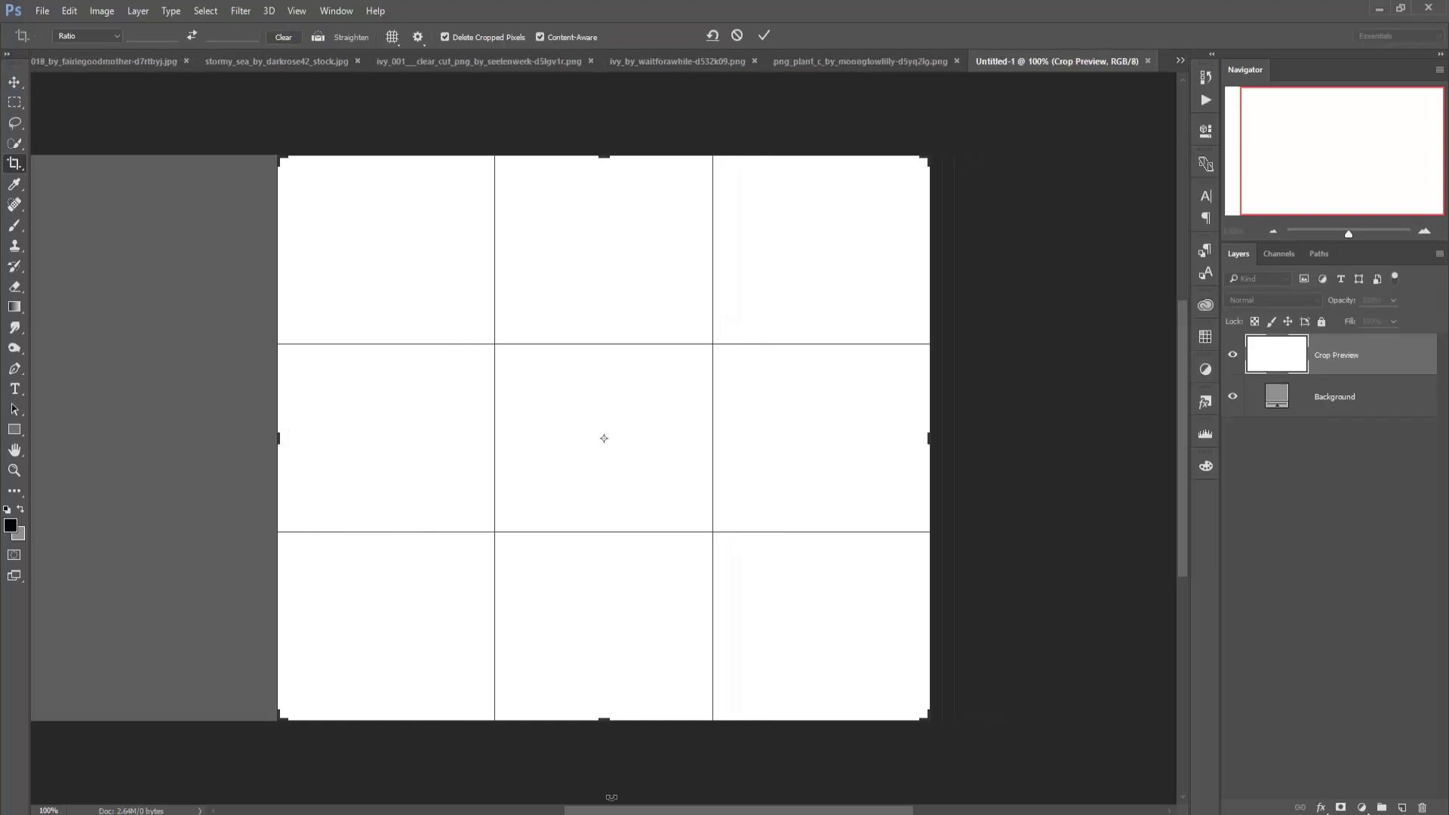
{"action": "left_click_drag", "start_coordinate": [619, 812], "coordinate": [573, 812]}
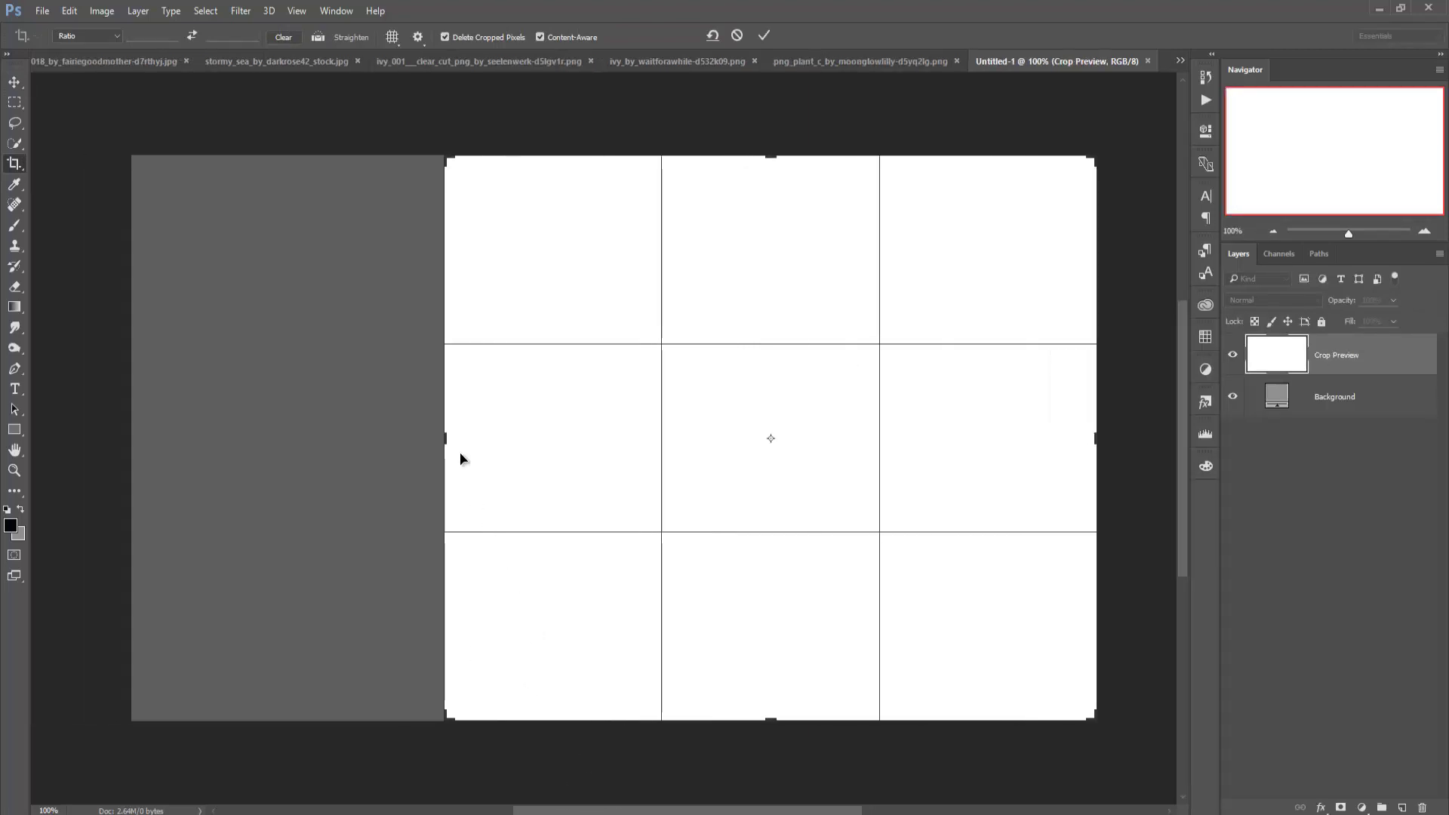
{"action": "left_click_drag", "start_coordinate": [447, 440], "coordinate": [452, 441]}
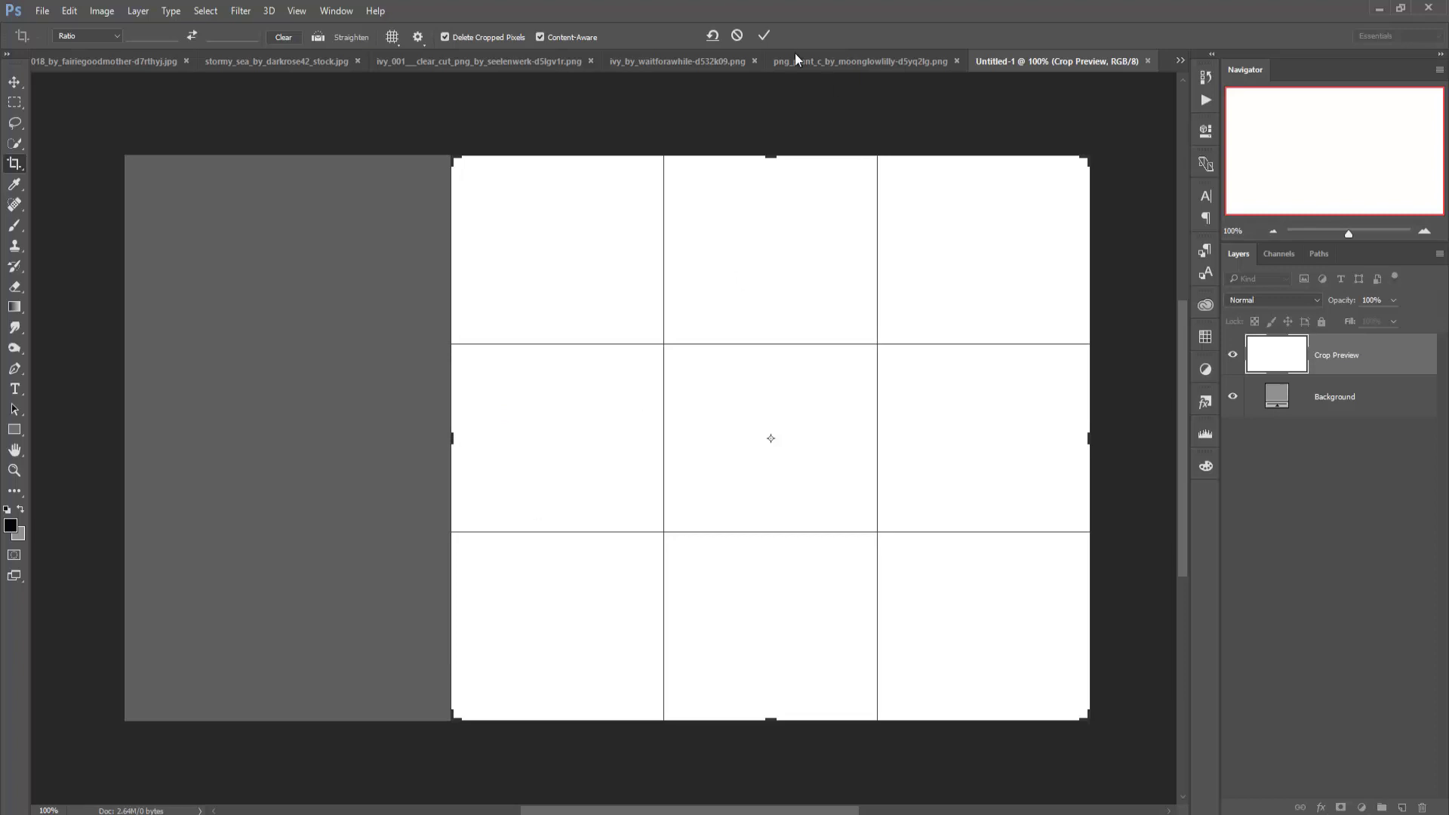
{"action": "left_click_drag", "start_coordinate": [451, 440], "coordinate": [442, 446]}
{"action": "left_click", "coordinate": [764, 36]}
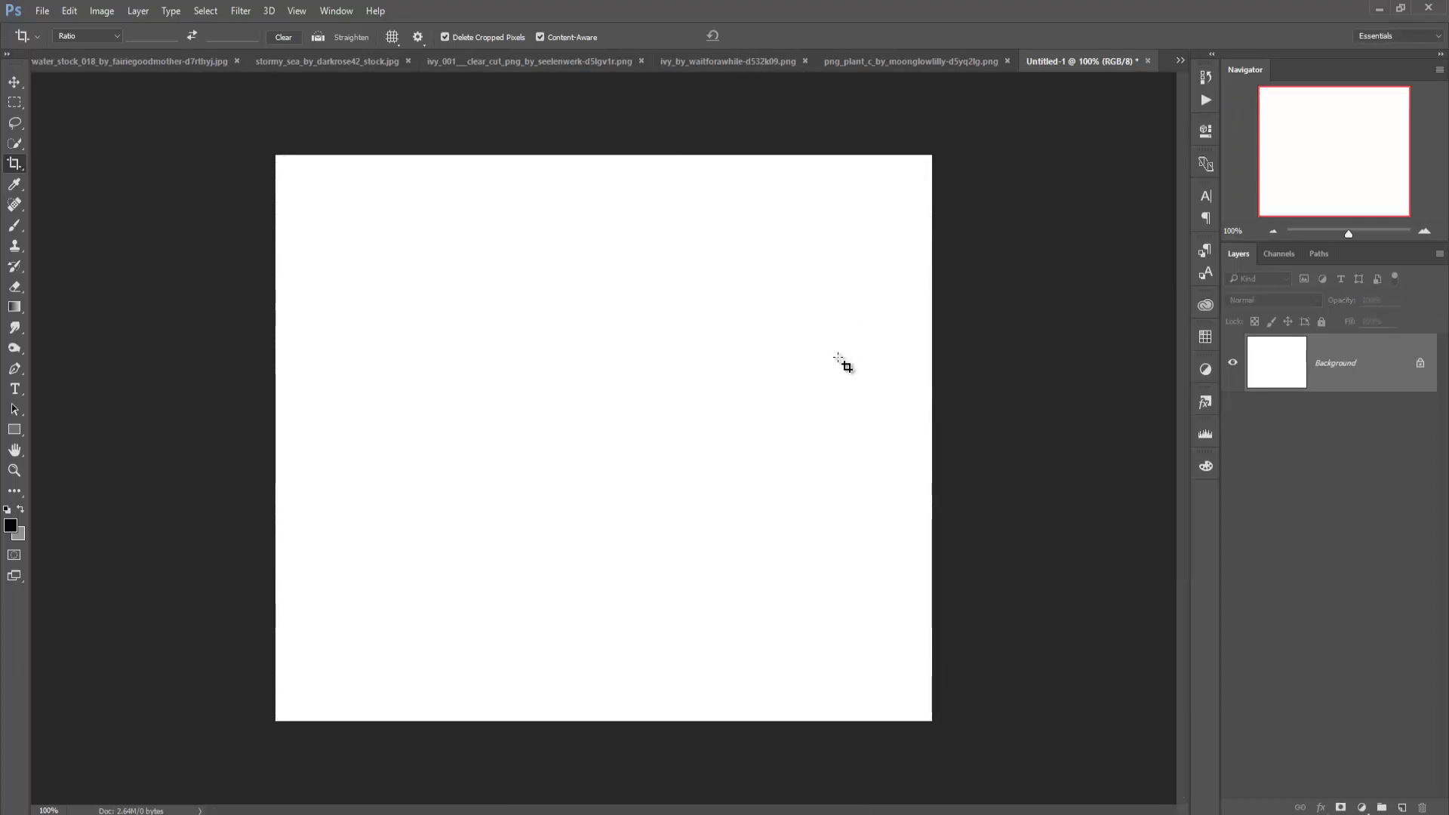
- Drag the steam_raider stone-wall photo onto Untitled-1 as Layer 1
{"action": "left_click", "coordinate": [15, 81]}
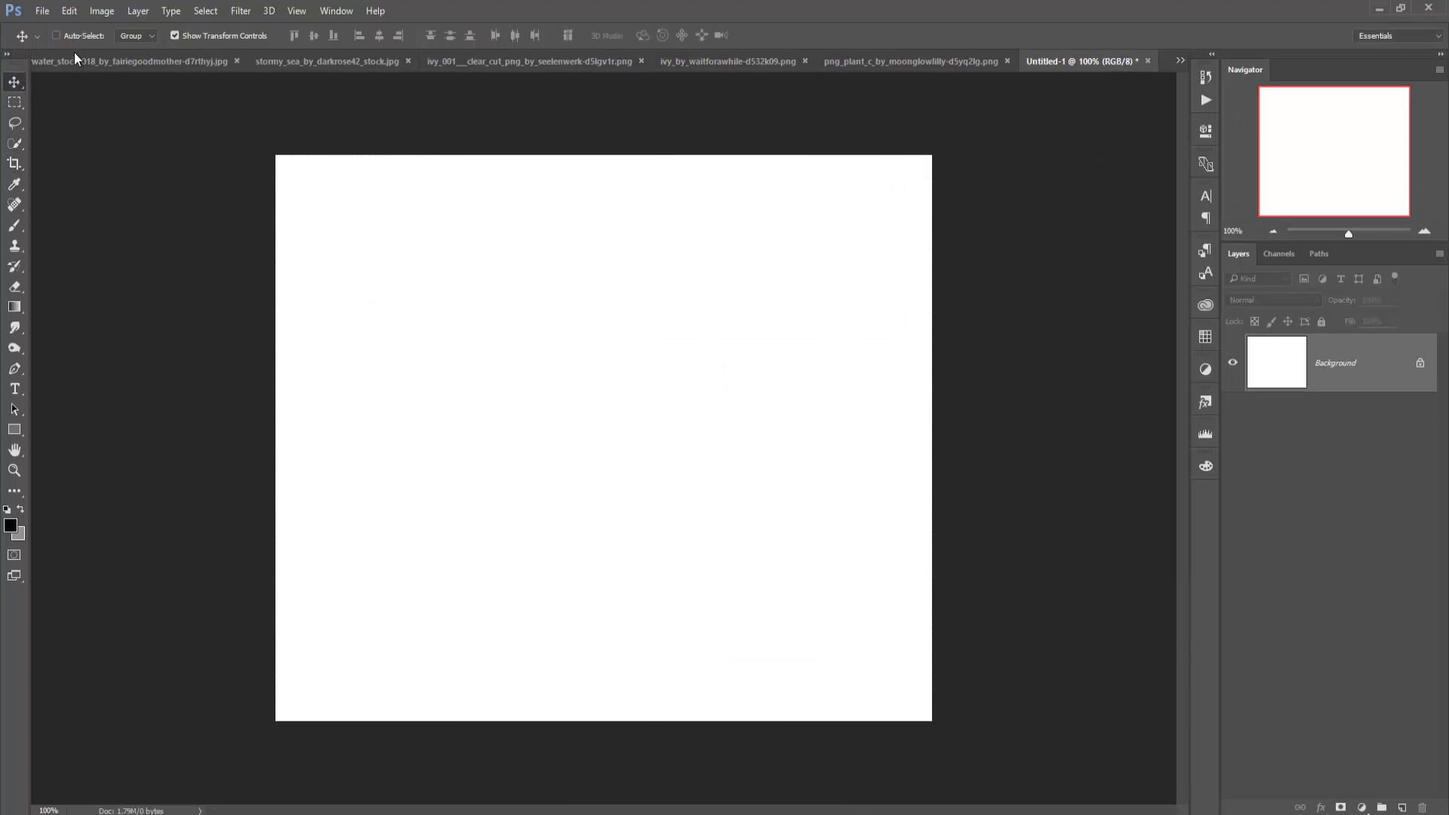
{"action": "left_click", "coordinate": [1179, 59]}
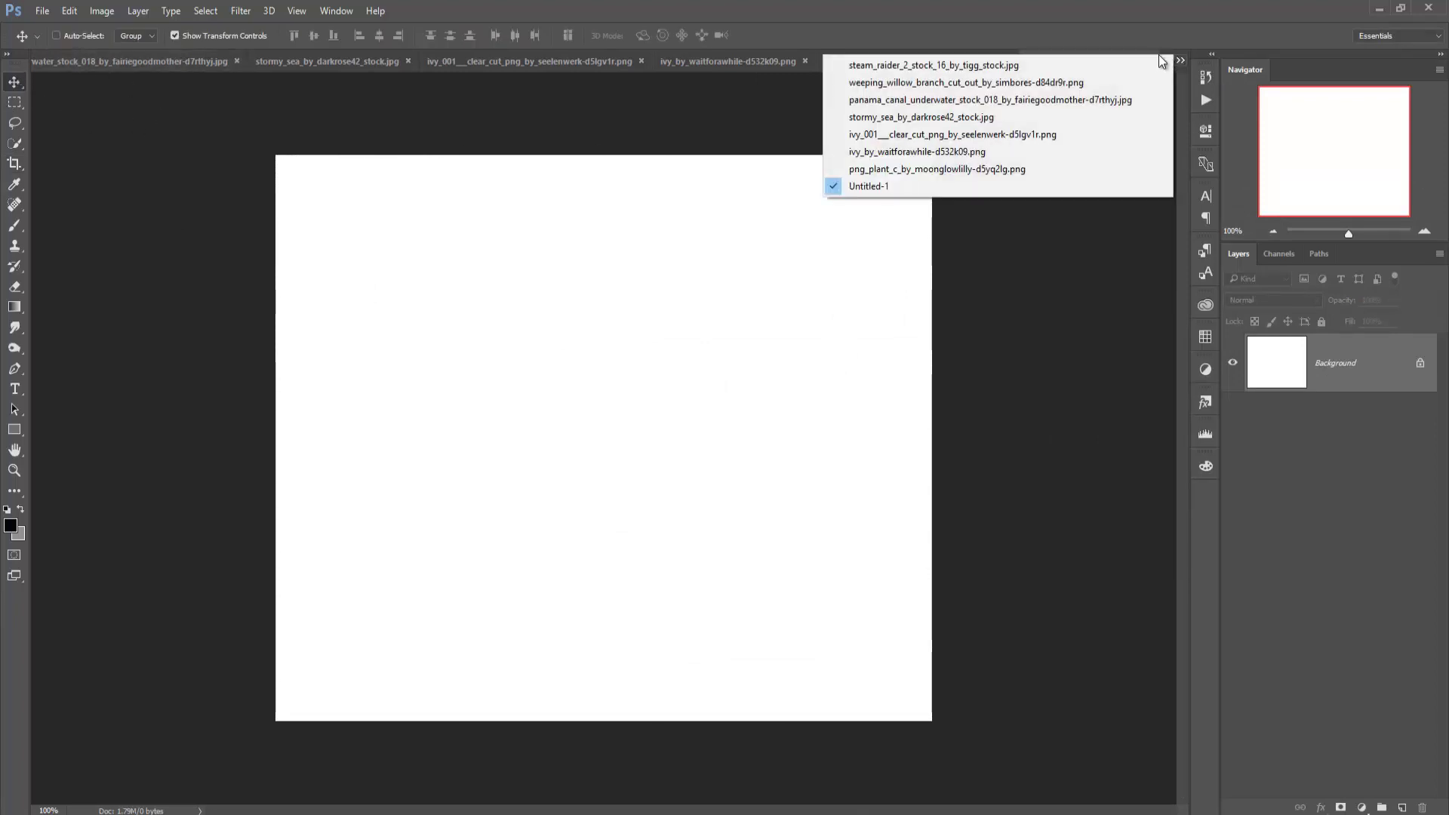
{"action": "left_click", "coordinate": [1104, 65]}
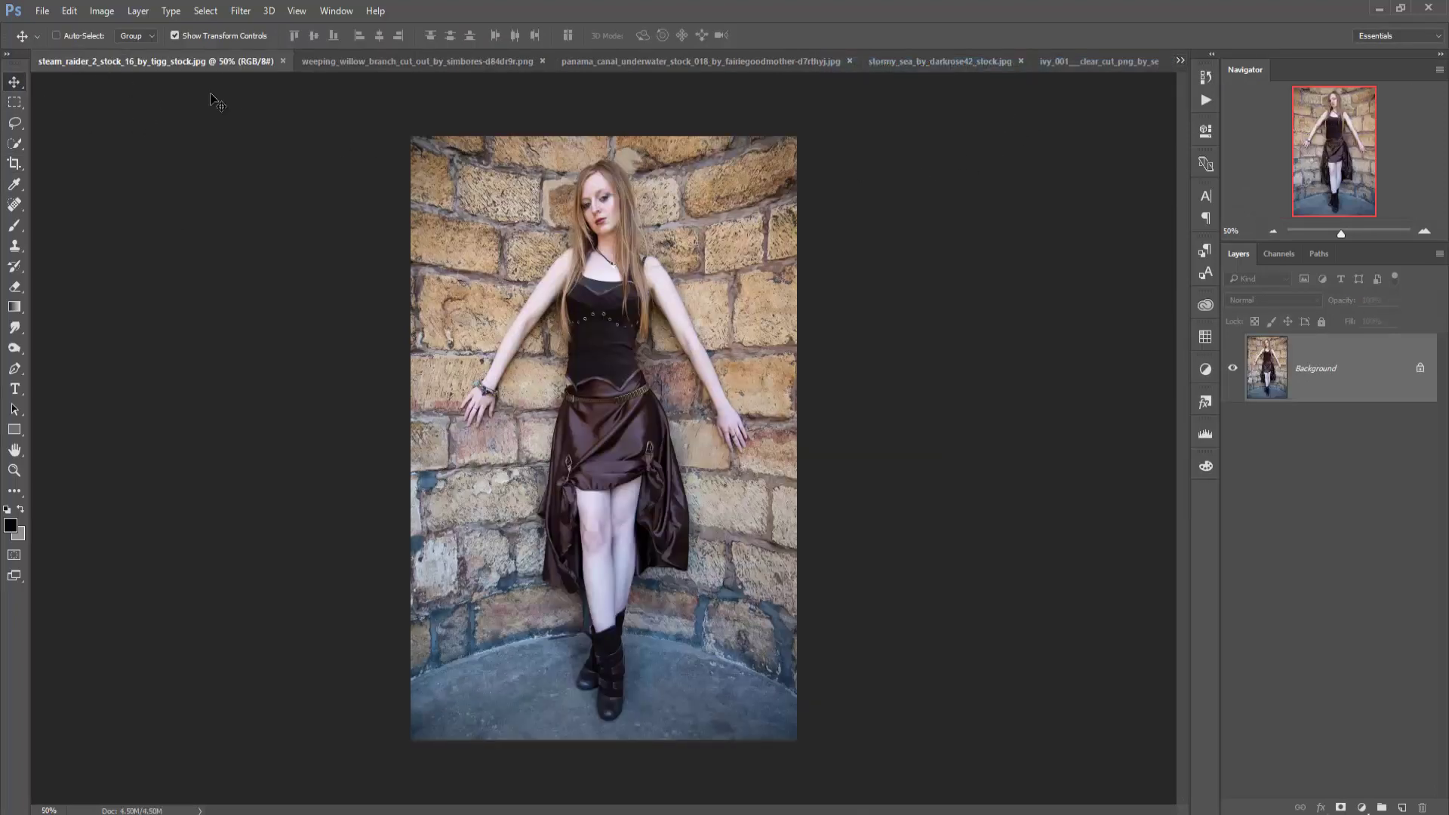
{"action": "left_click_drag", "start_coordinate": [179, 61], "coordinate": [1026, 182]}
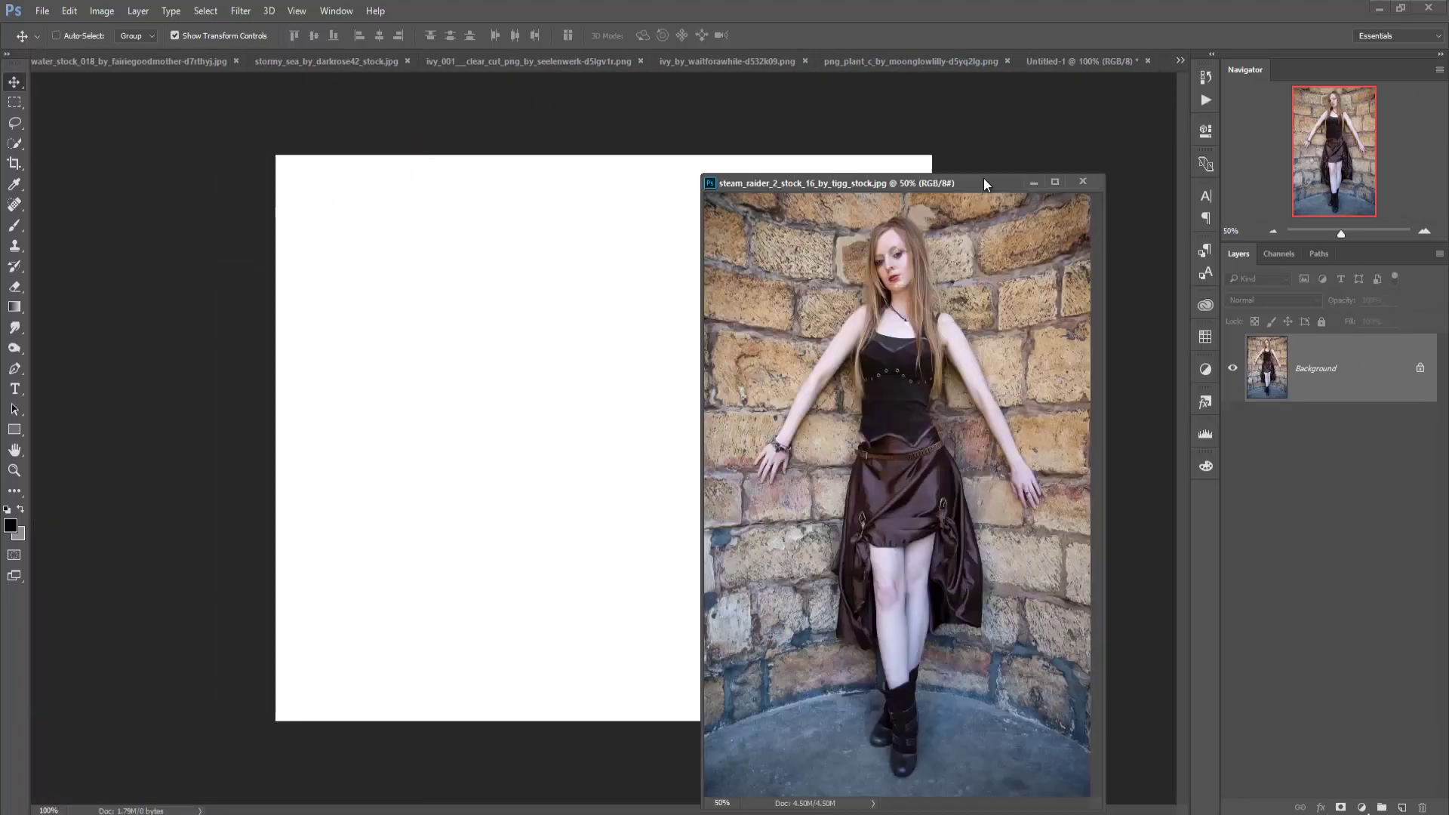
{"action": "left_click_drag", "start_coordinate": [1066, 329], "coordinate": [700, 312]}
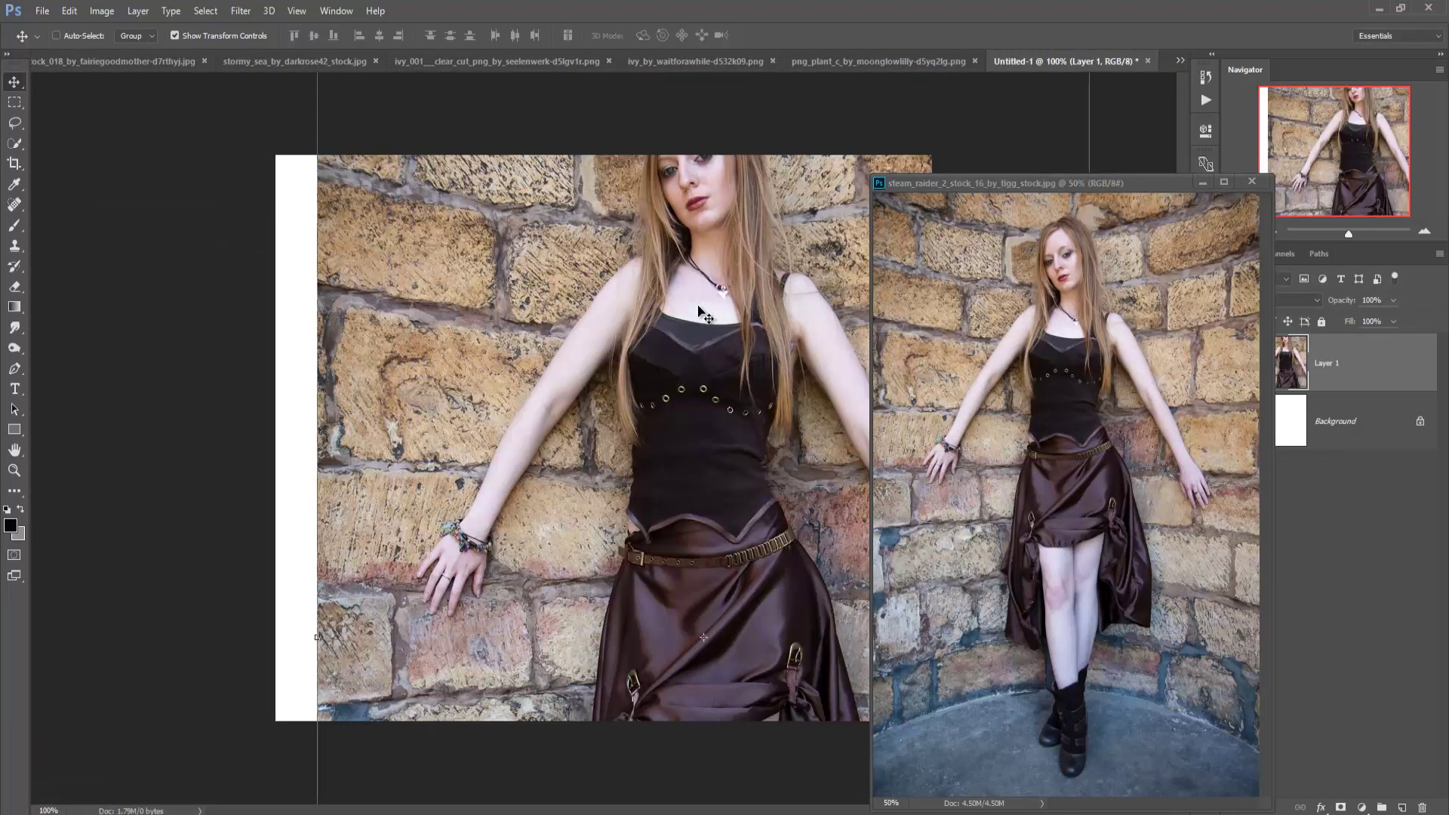
{"action": "left_click", "coordinate": [1202, 185]}
{"action": "left_click_drag", "start_coordinate": [778, 261], "coordinate": [689, 313]}
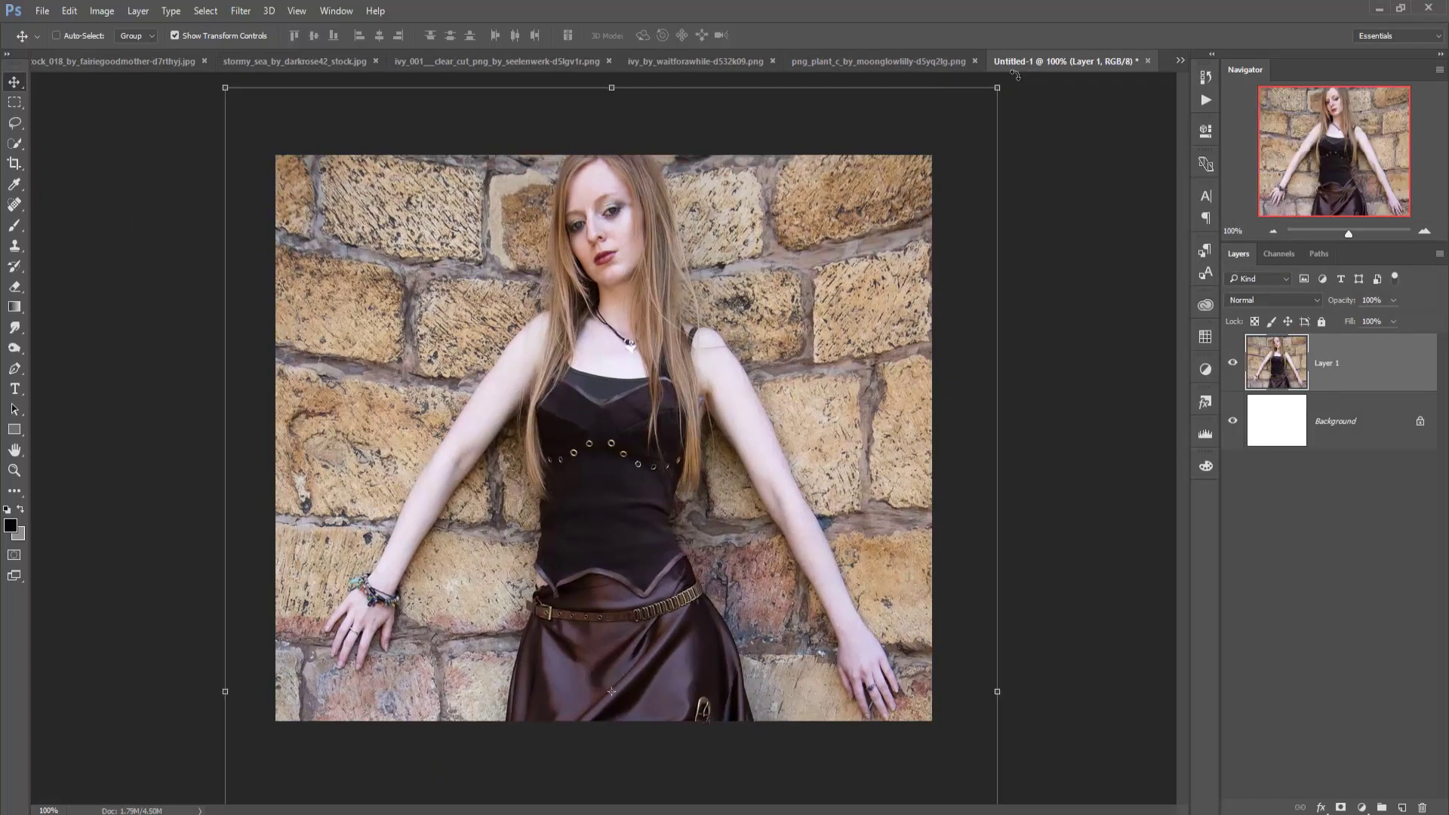
- Scale the photo to about 43.8% and align its bottom with the canvas bottom
{"action": "left_click_drag", "start_coordinate": [1000, 84], "coordinate": [858, 453]}
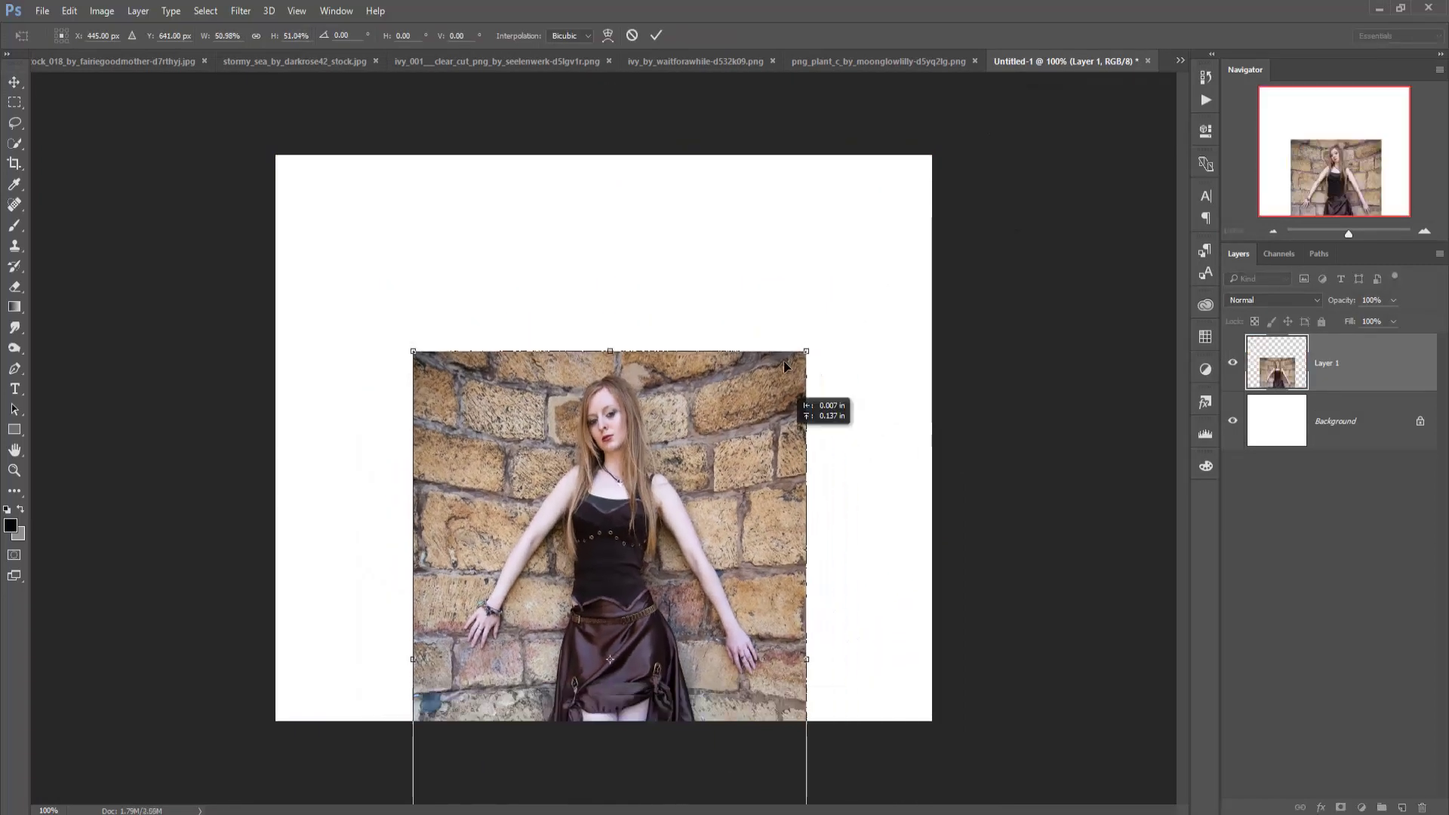
{"action": "left_click_drag", "start_coordinate": [789, 393], "coordinate": [781, 259]}
{"action": "left_click_drag", "start_coordinate": [800, 166], "coordinate": [785, 179]}
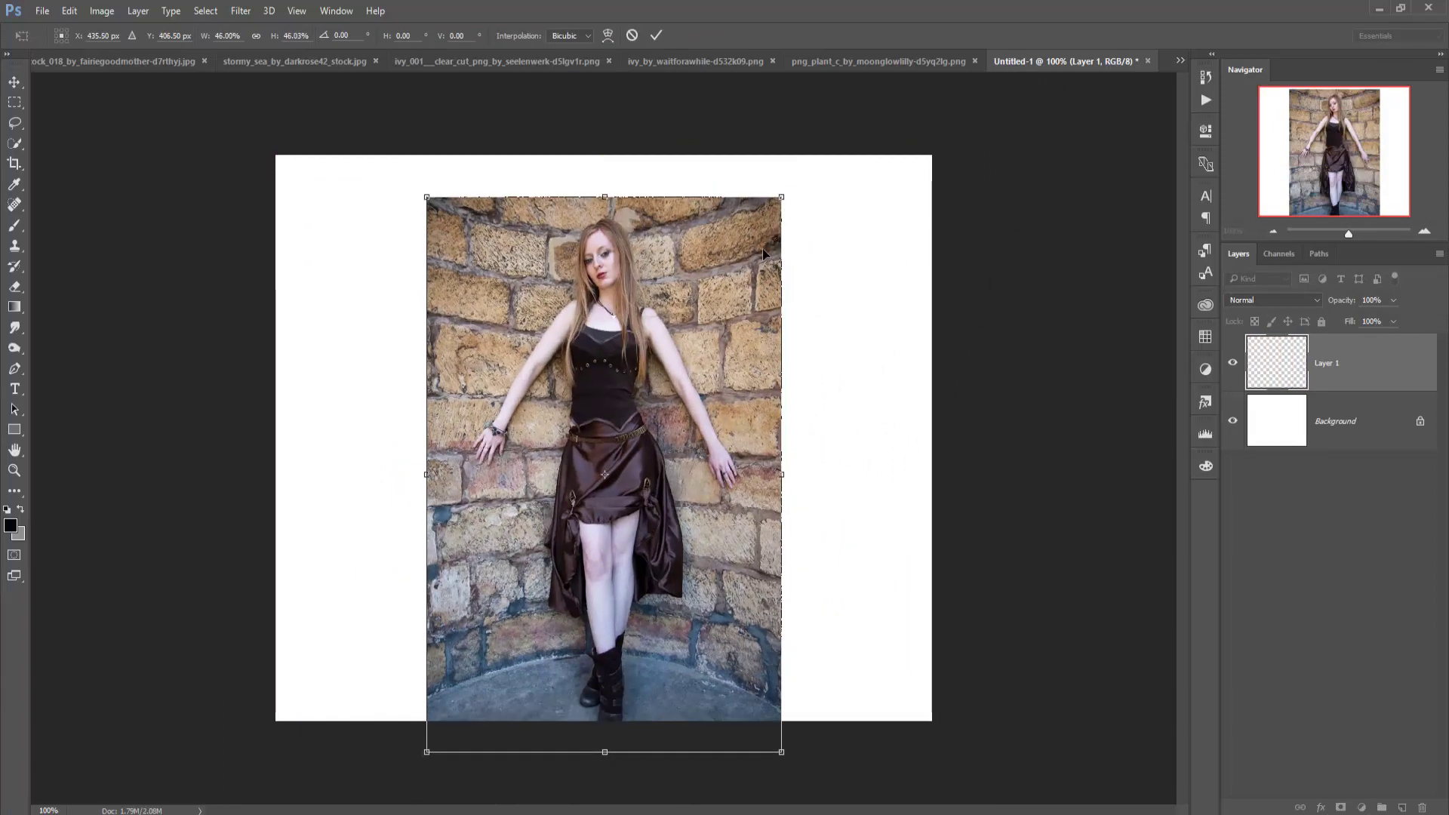
{"action": "mouse_move", "coordinate": [763, 248]}
{"action": "left_mouse_down"}
{"action": "mouse_move", "coordinate": [738, 260]}
{"action": "mouse_move", "coordinate": [739, 243]}
{"action": "left_mouse_up"}
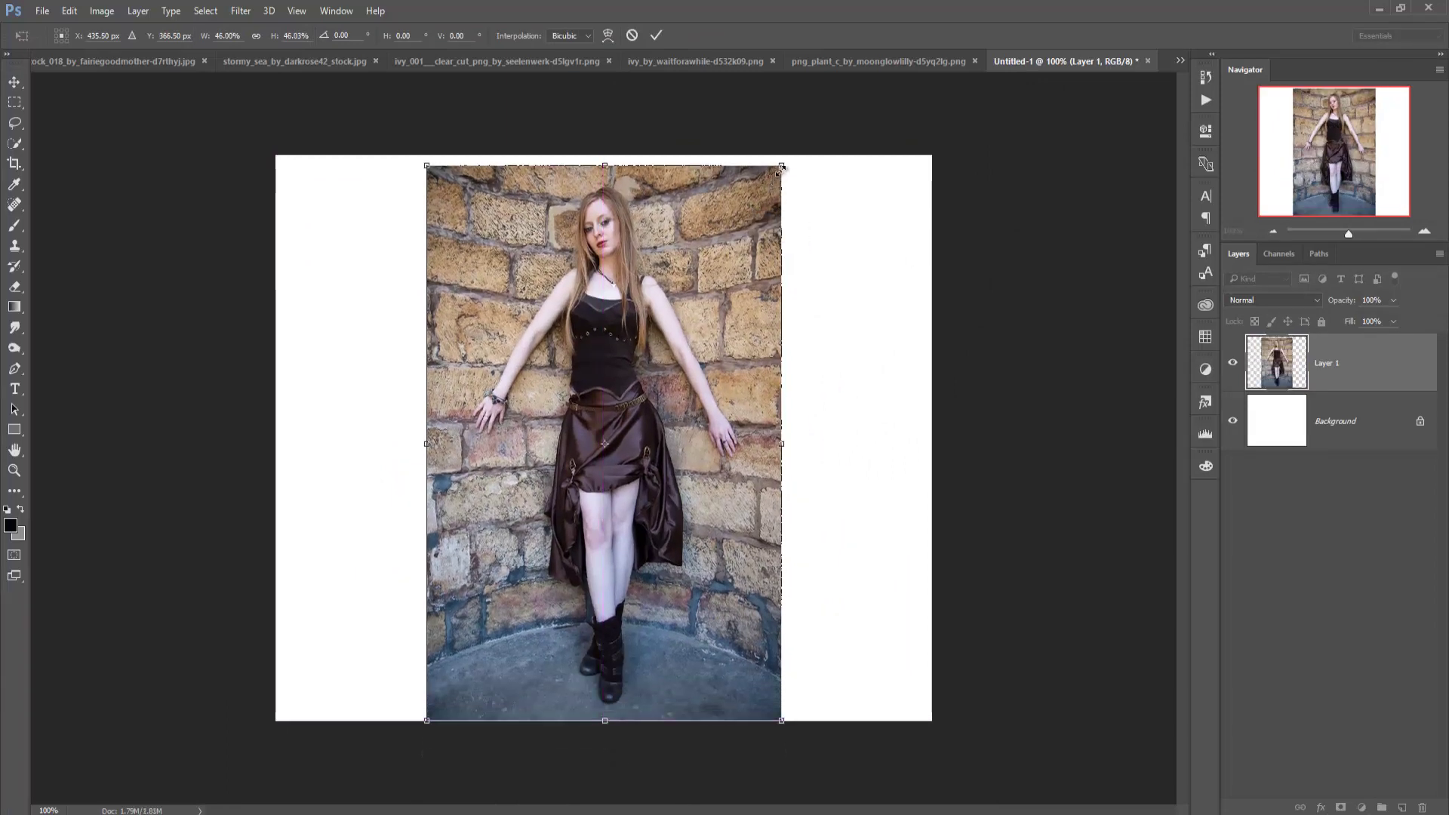
{"action": "left_click_drag", "start_coordinate": [782, 168], "coordinate": [784, 187]}
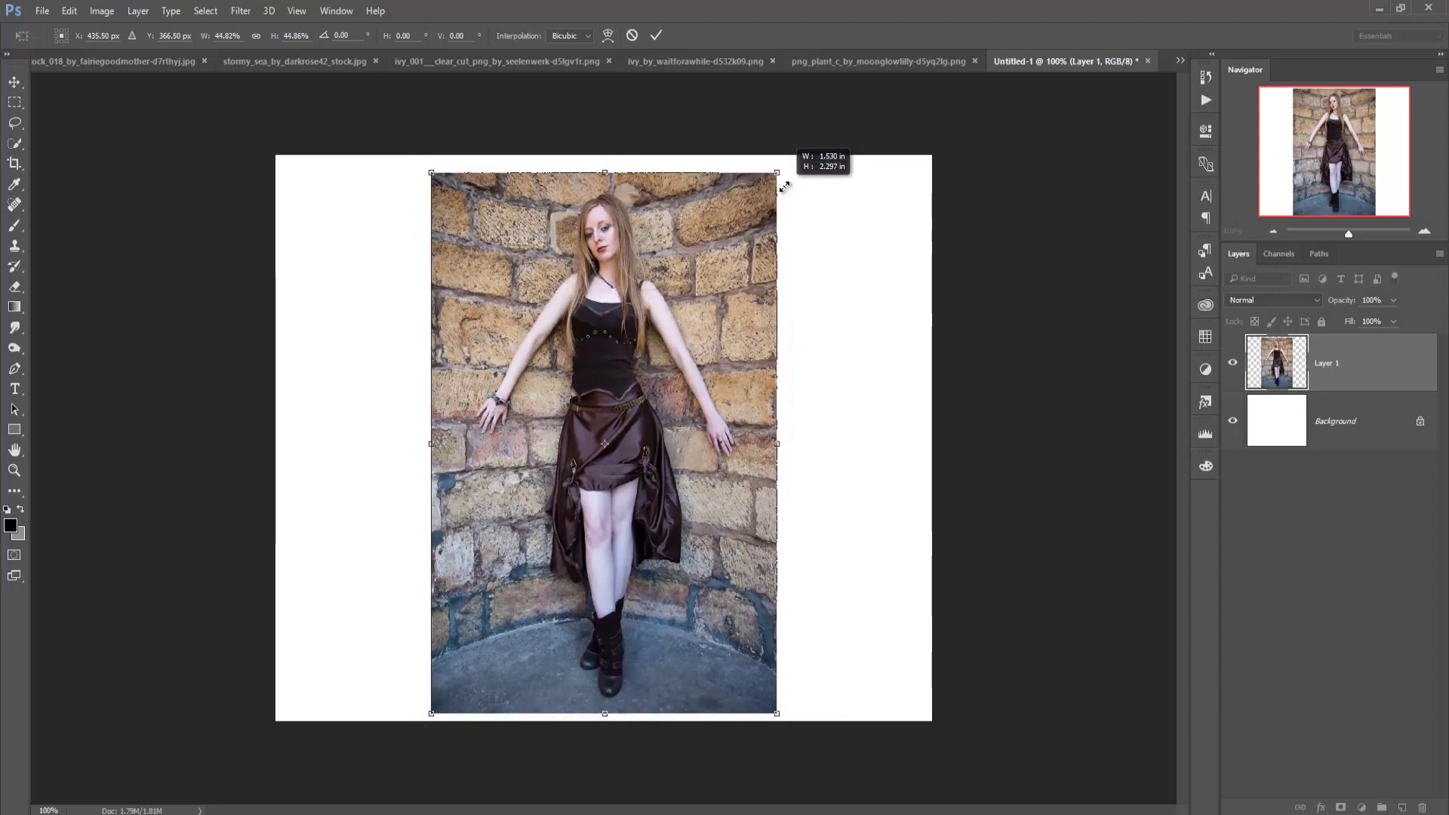
{"action": "left_click_drag", "start_coordinate": [749, 251], "coordinate": [750, 259]}
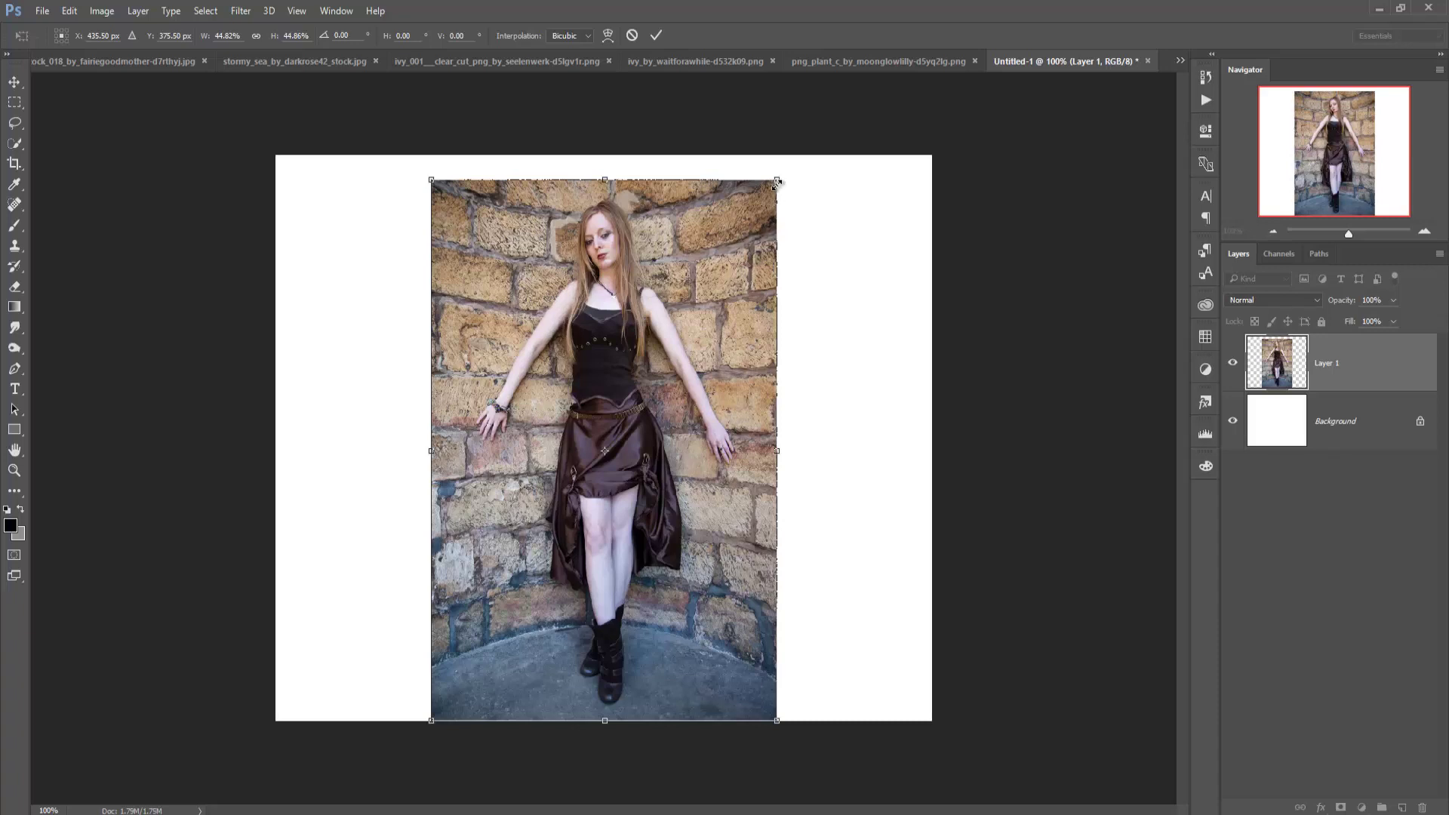
{"action": "left_click_drag", "start_coordinate": [776, 181], "coordinate": [772, 185]}
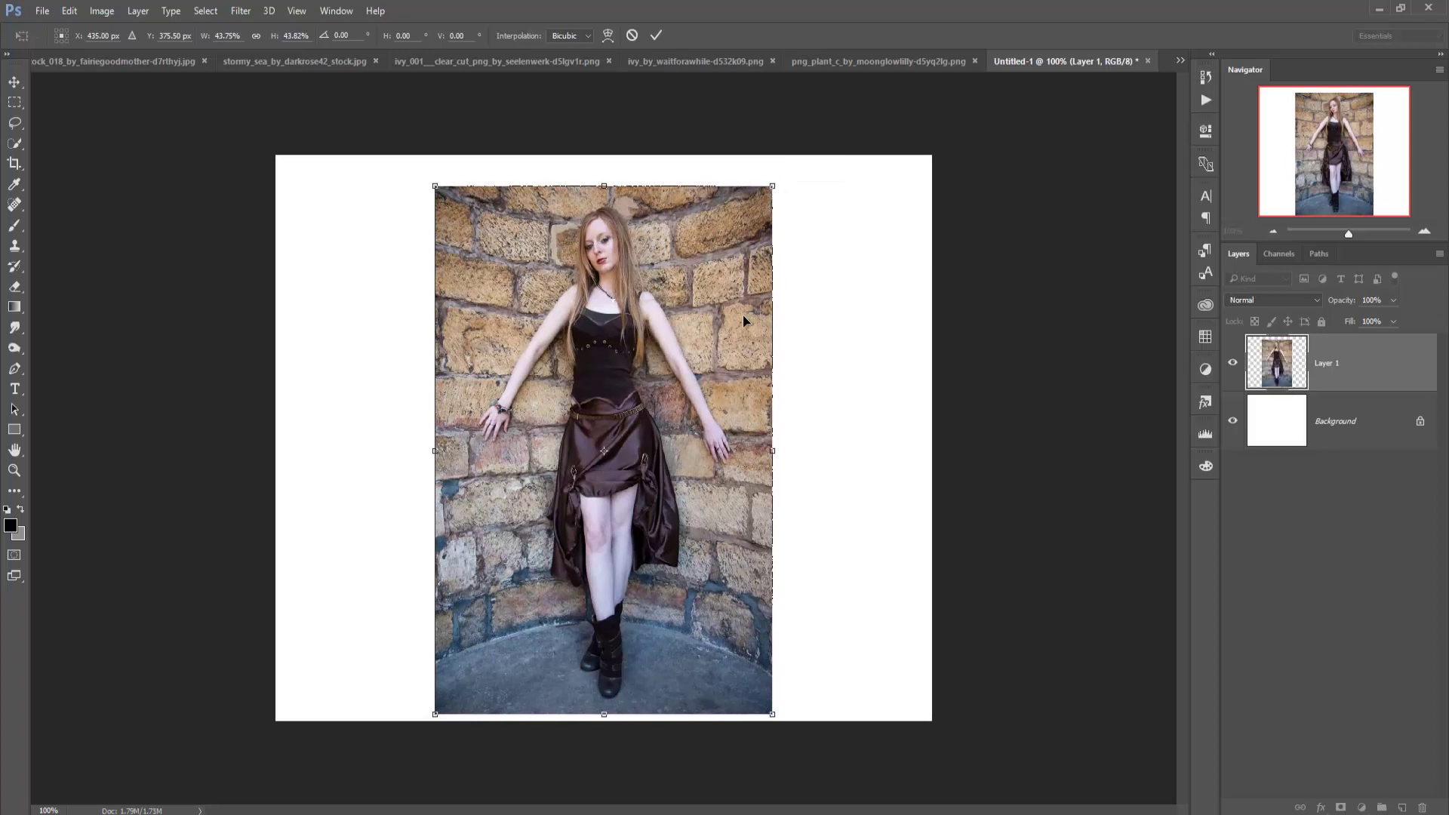
{"action": "left_click_drag", "start_coordinate": [742, 315], "coordinate": [740, 319]}
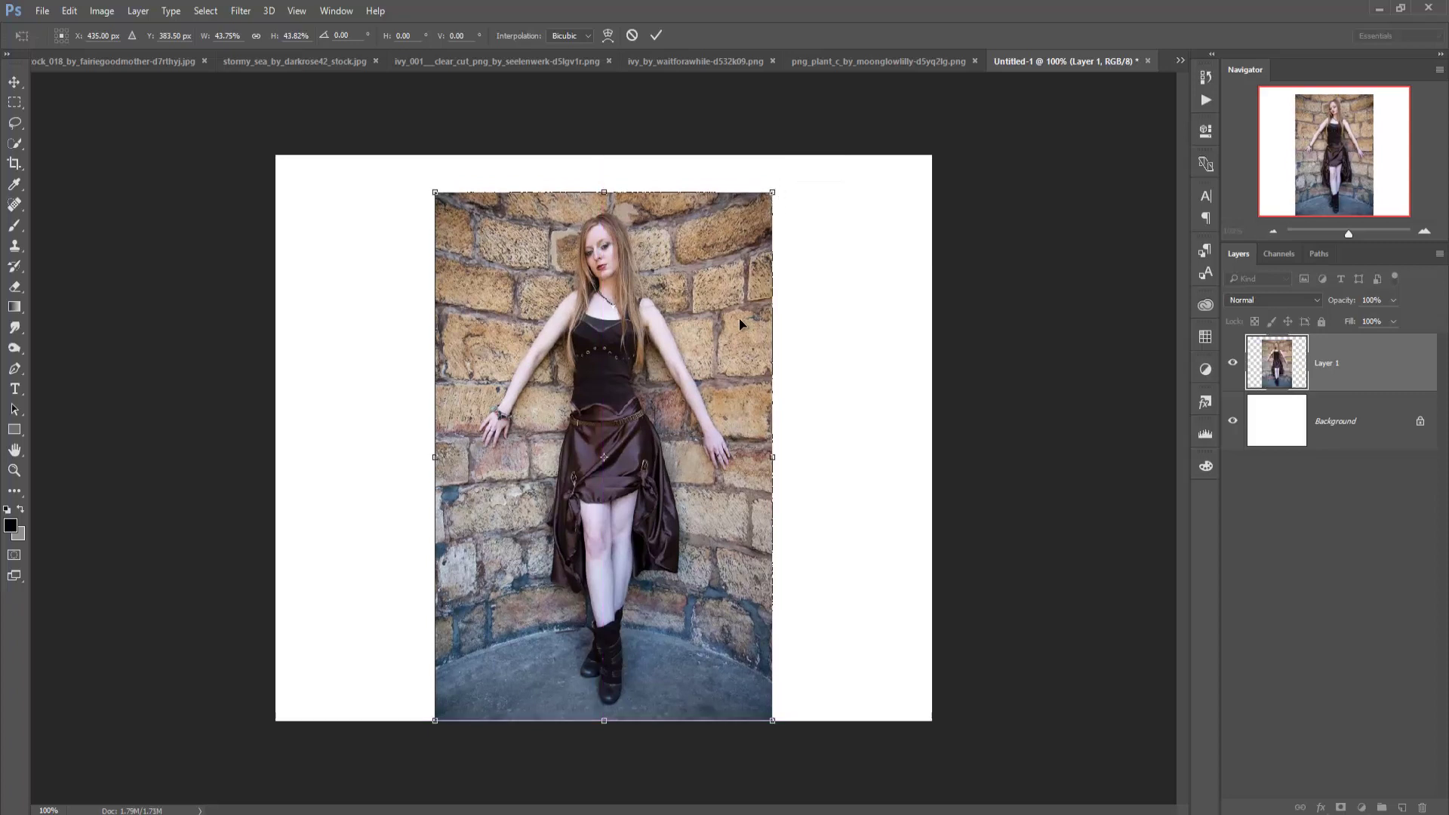
{"action": "left_click", "coordinate": [656, 35]}
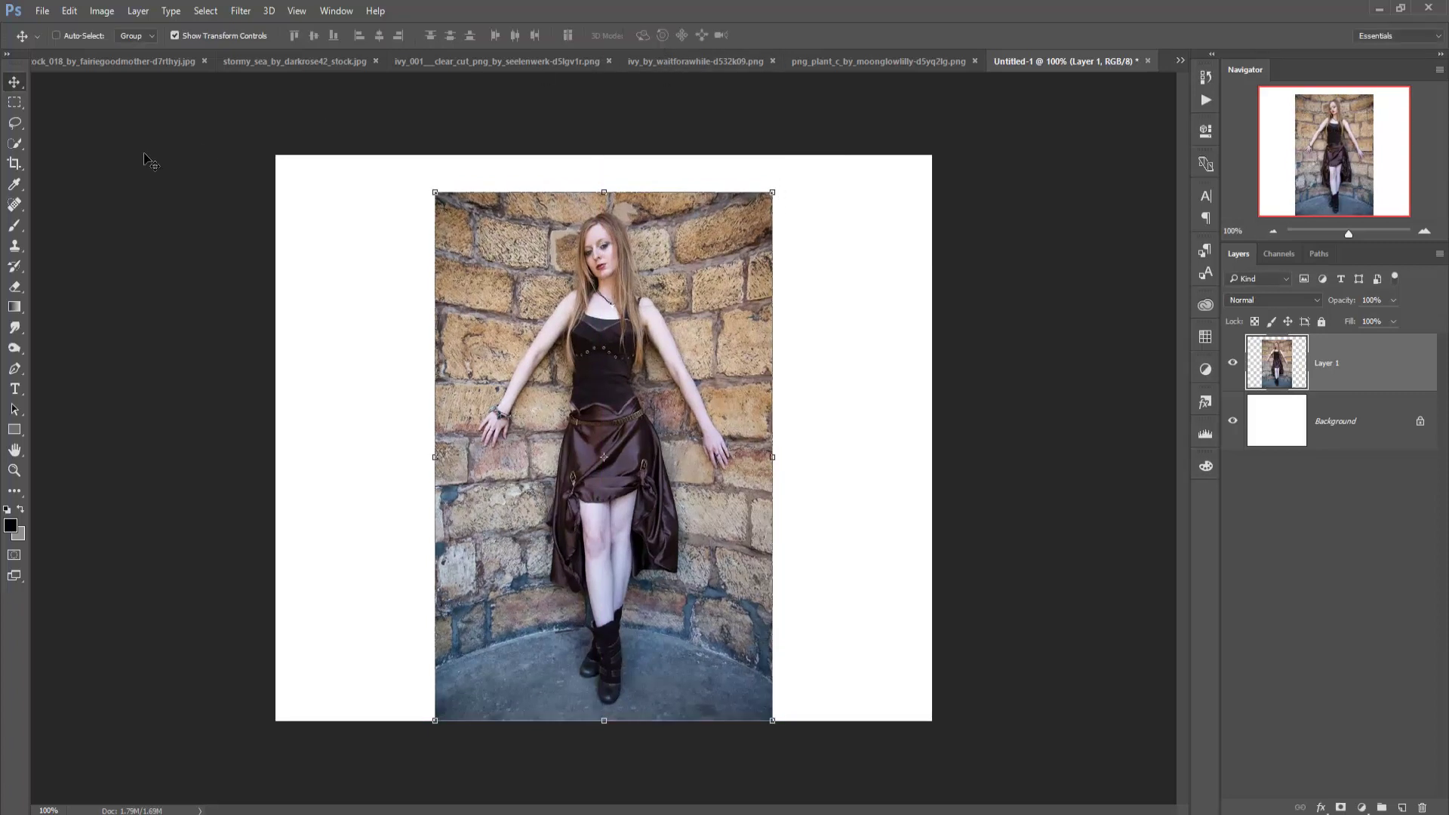
{"action": "left_click", "coordinate": [14, 102]}
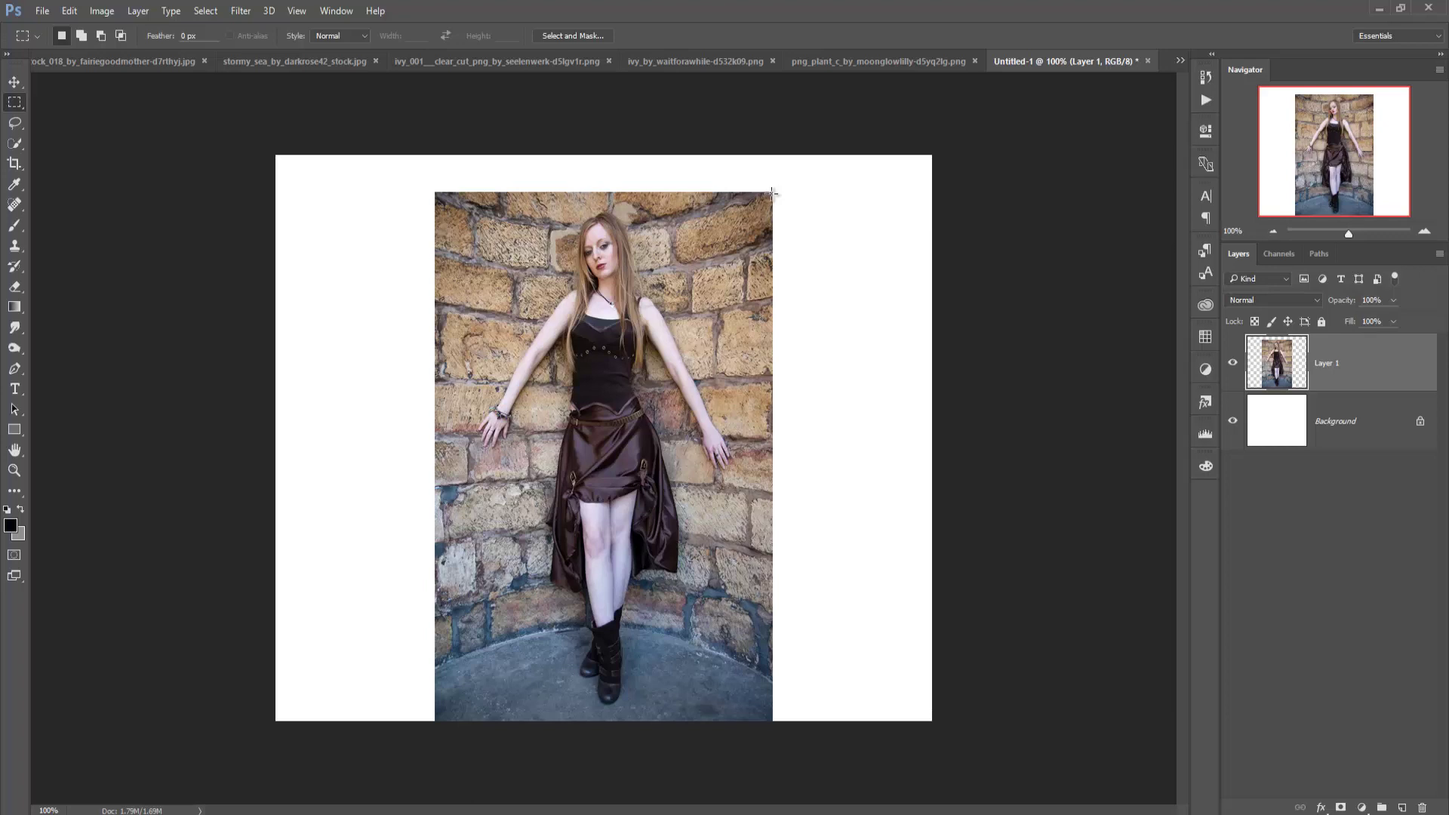
- Content-Aware fill the white strip right of the photo with stone wall and floor
{"action": "left_click_drag", "start_coordinate": [771, 192], "coordinate": [866, 732]}
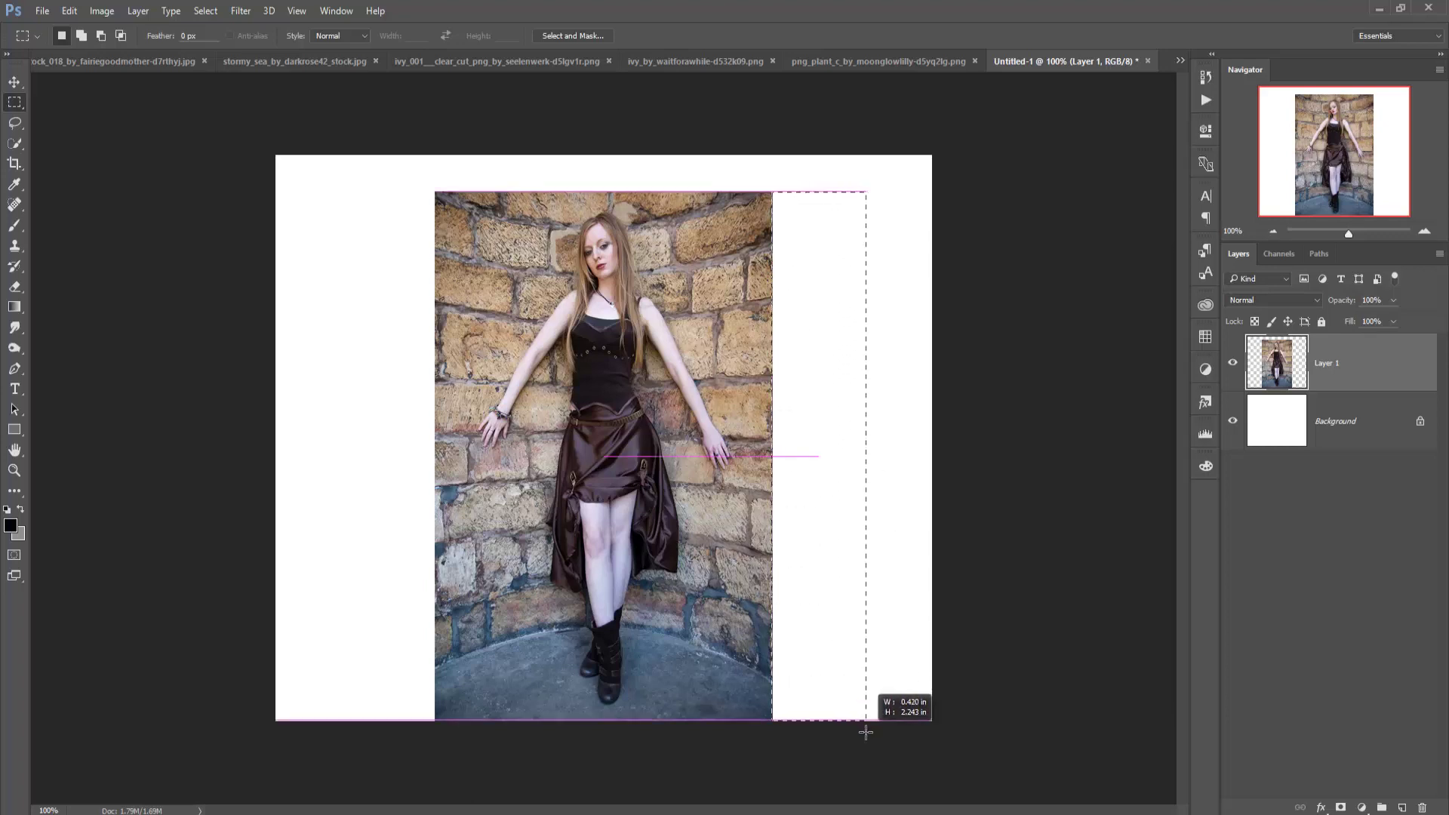
{"action": "left_click_drag", "start_coordinate": [866, 732], "coordinate": [937, 744]}
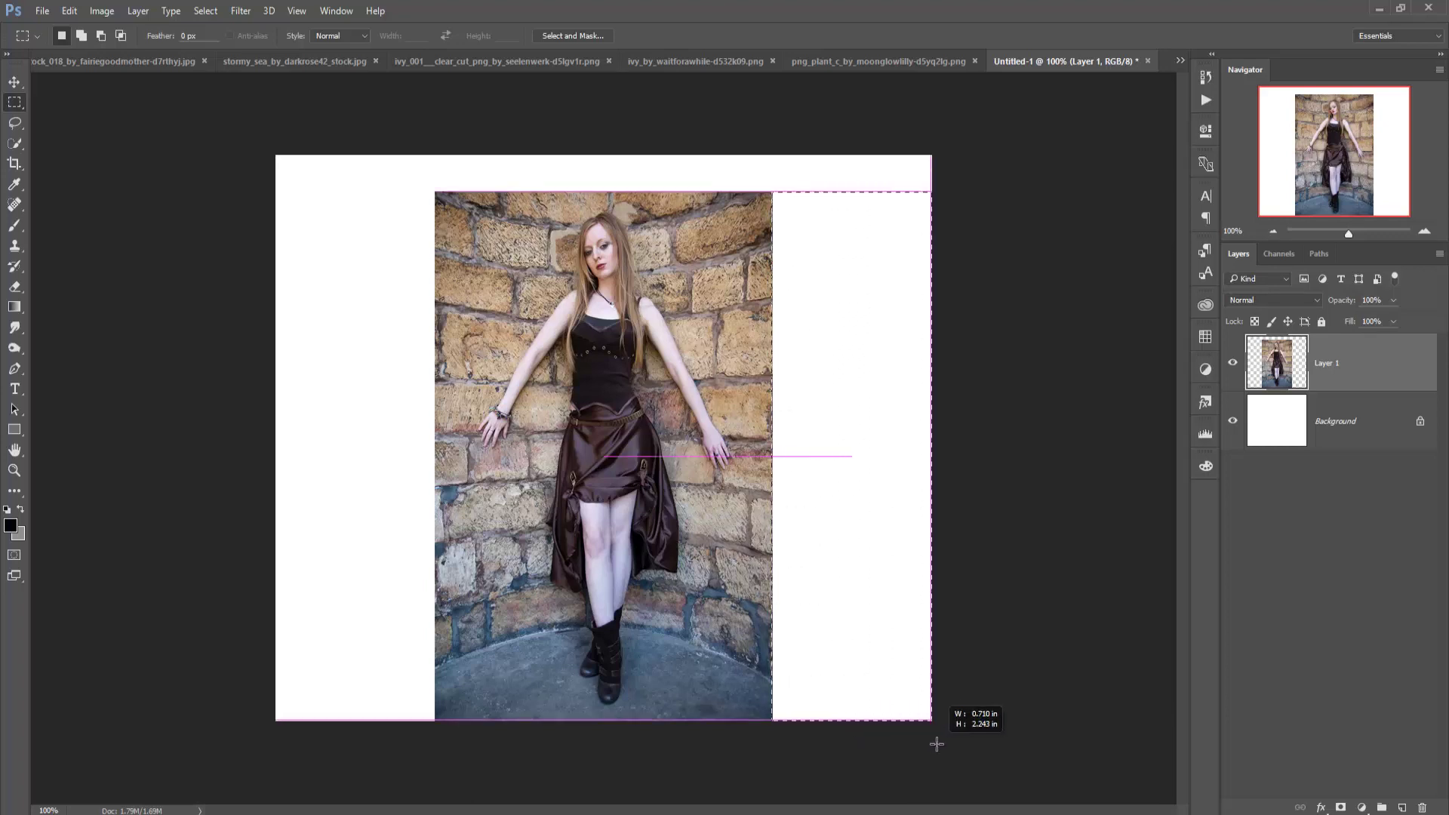
{"action": "left_click", "coordinate": [69, 11]}
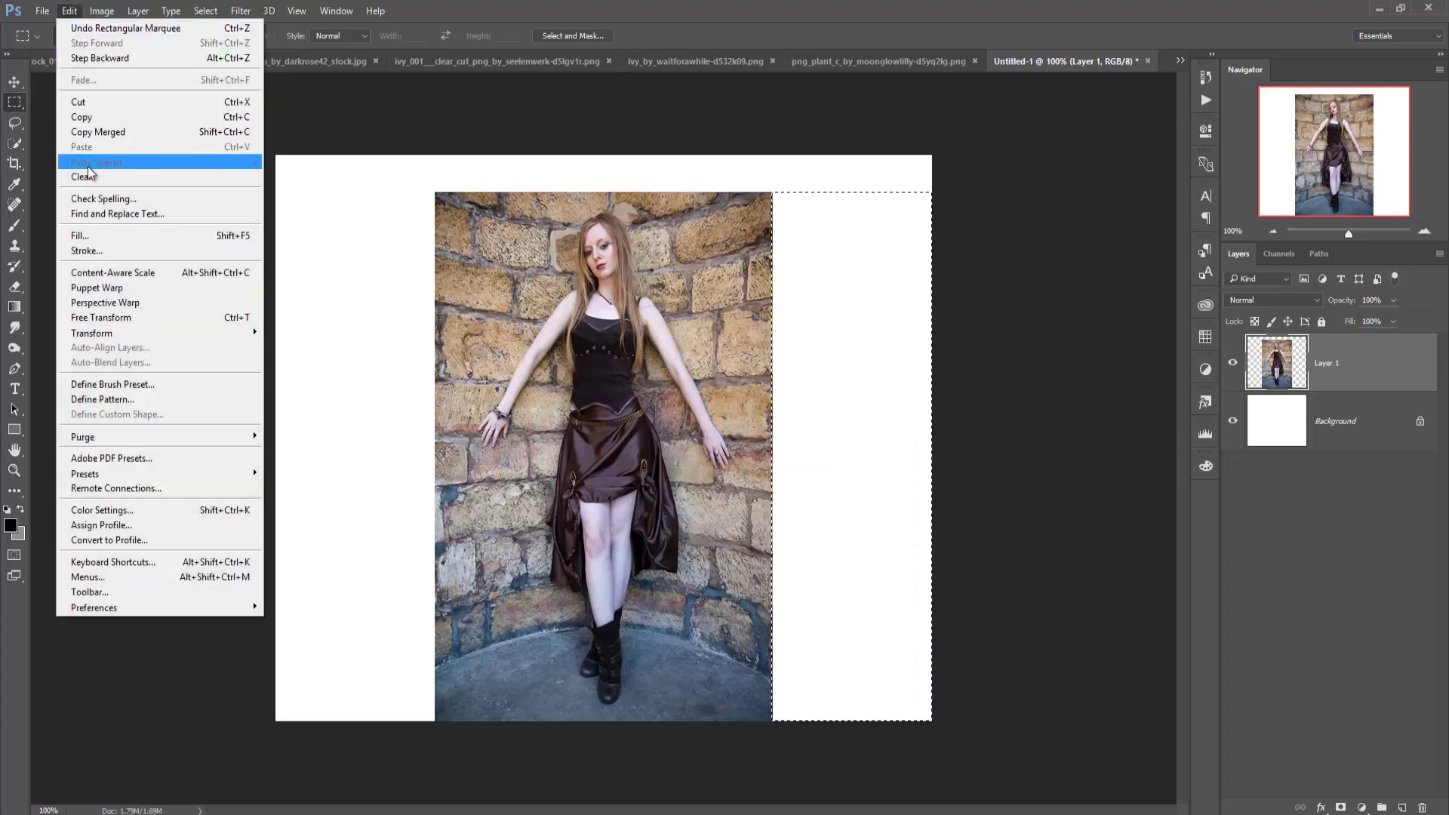
{"action": "left_click", "coordinate": [83, 235]}
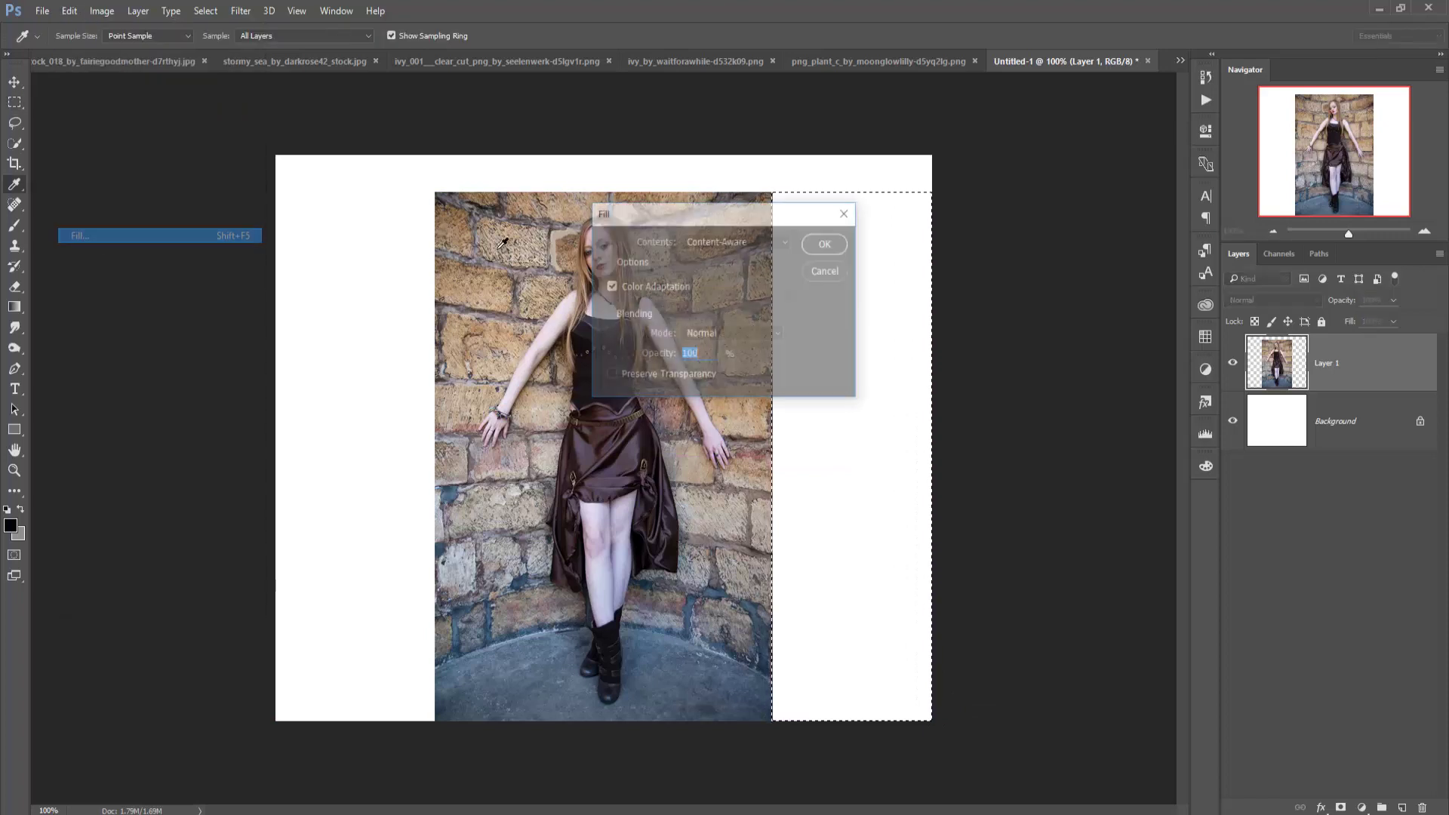
{"action": "left_click", "coordinate": [786, 241]}
{"action": "left_click", "coordinate": [763, 302]}
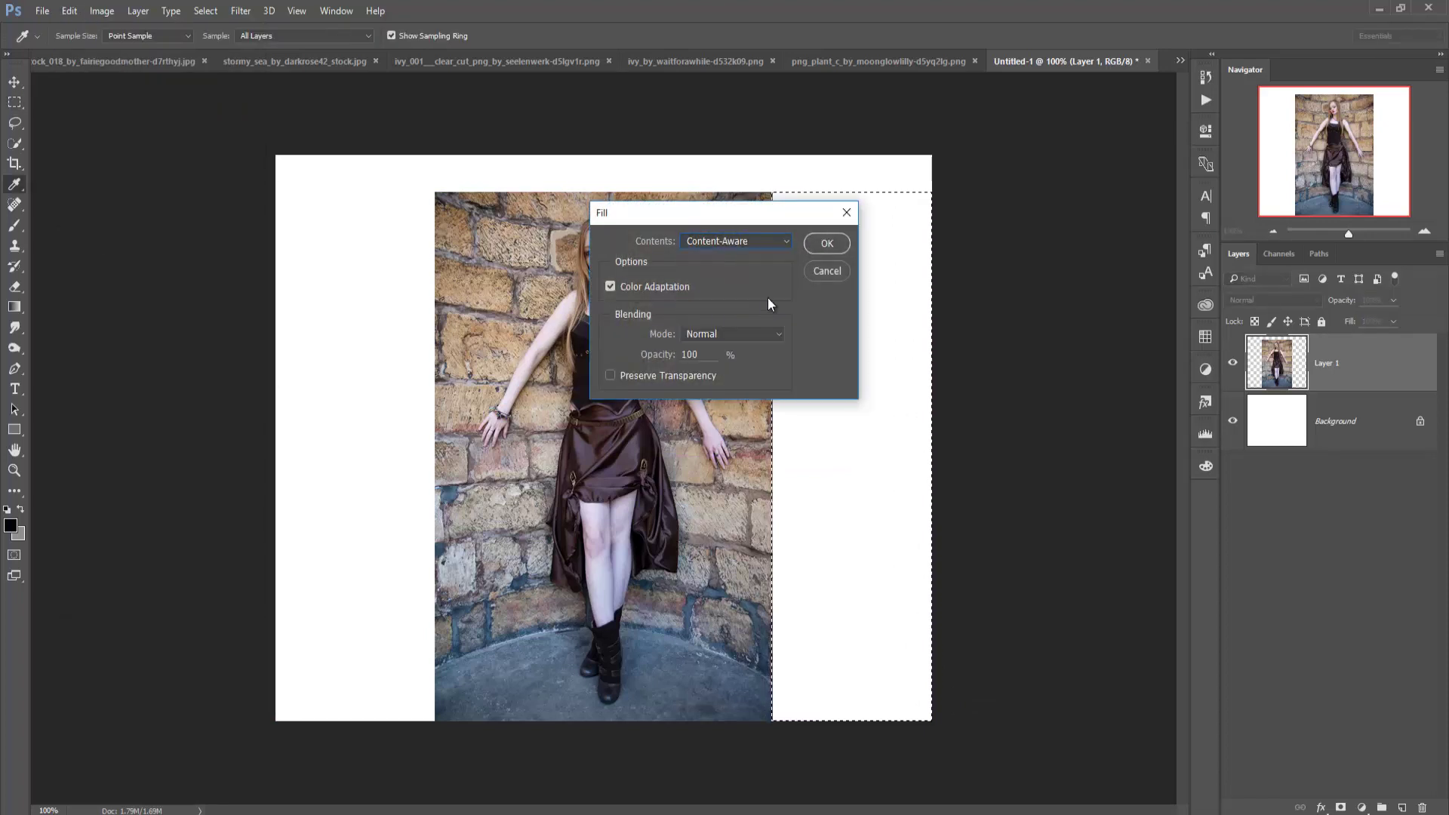
{"action": "left_click", "coordinate": [826, 243]}
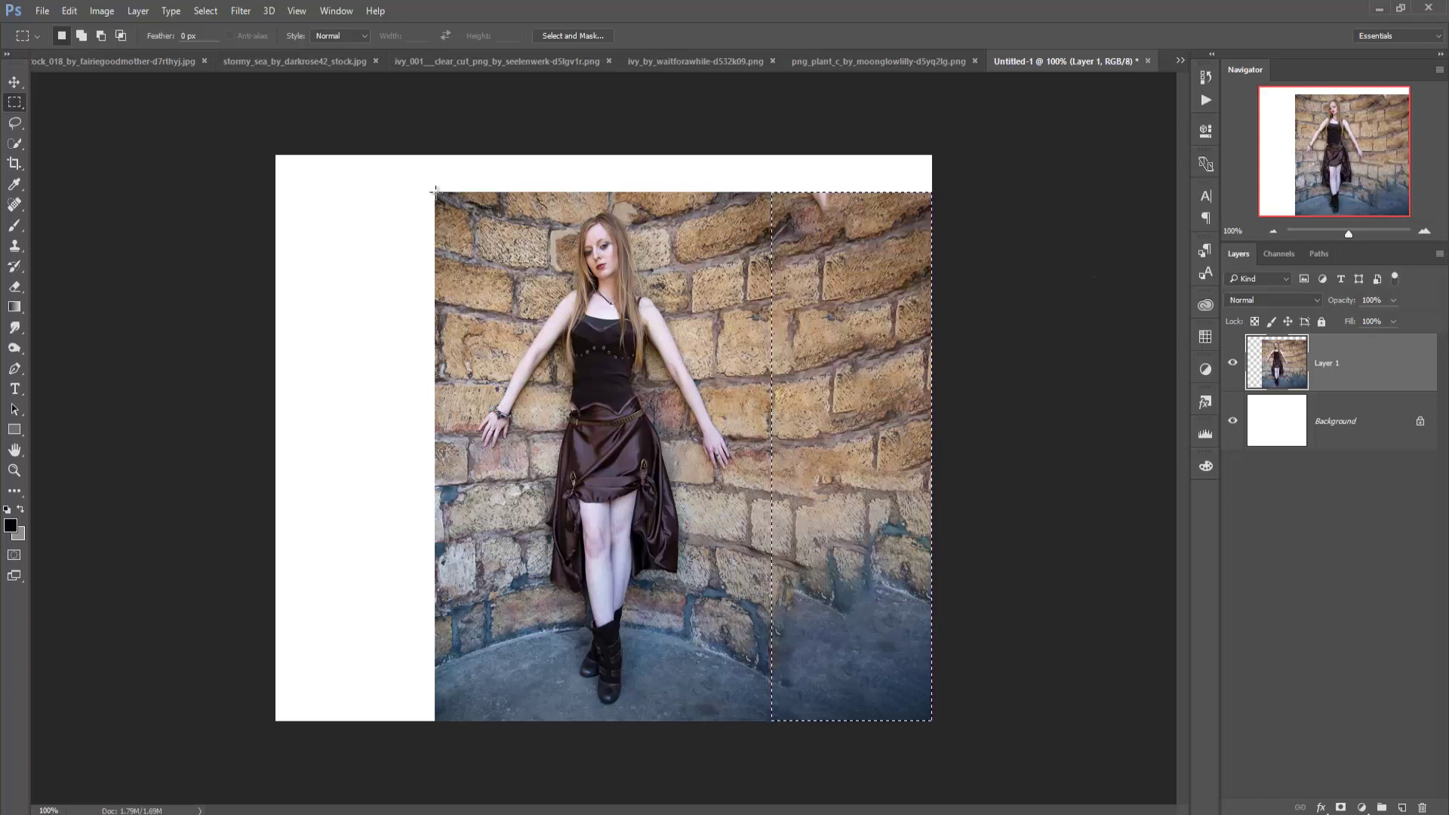
{"action": "mouse_move", "coordinate": [435, 193]}
{"action": "left_mouse_down"}
{"action": "mouse_move", "coordinate": [330, 492]}
{"action": "mouse_move", "coordinate": [260, 804]}
{"action": "left_mouse_up"}
- Content-Aware fill the selected left strip with stone wall and ground
{"action": "left_click", "coordinate": [70, 11]}
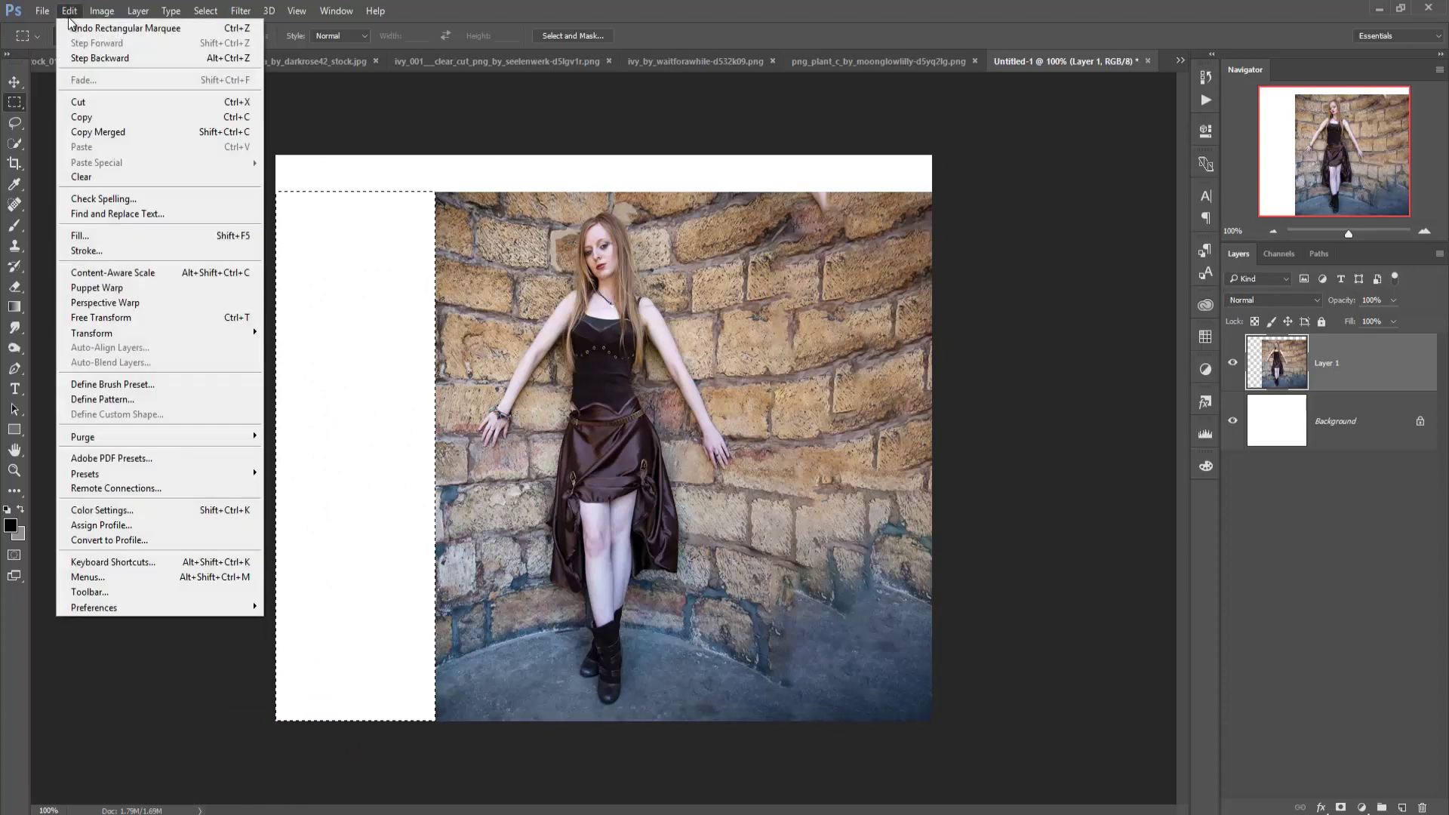
{"action": "left_click", "coordinate": [106, 237]}
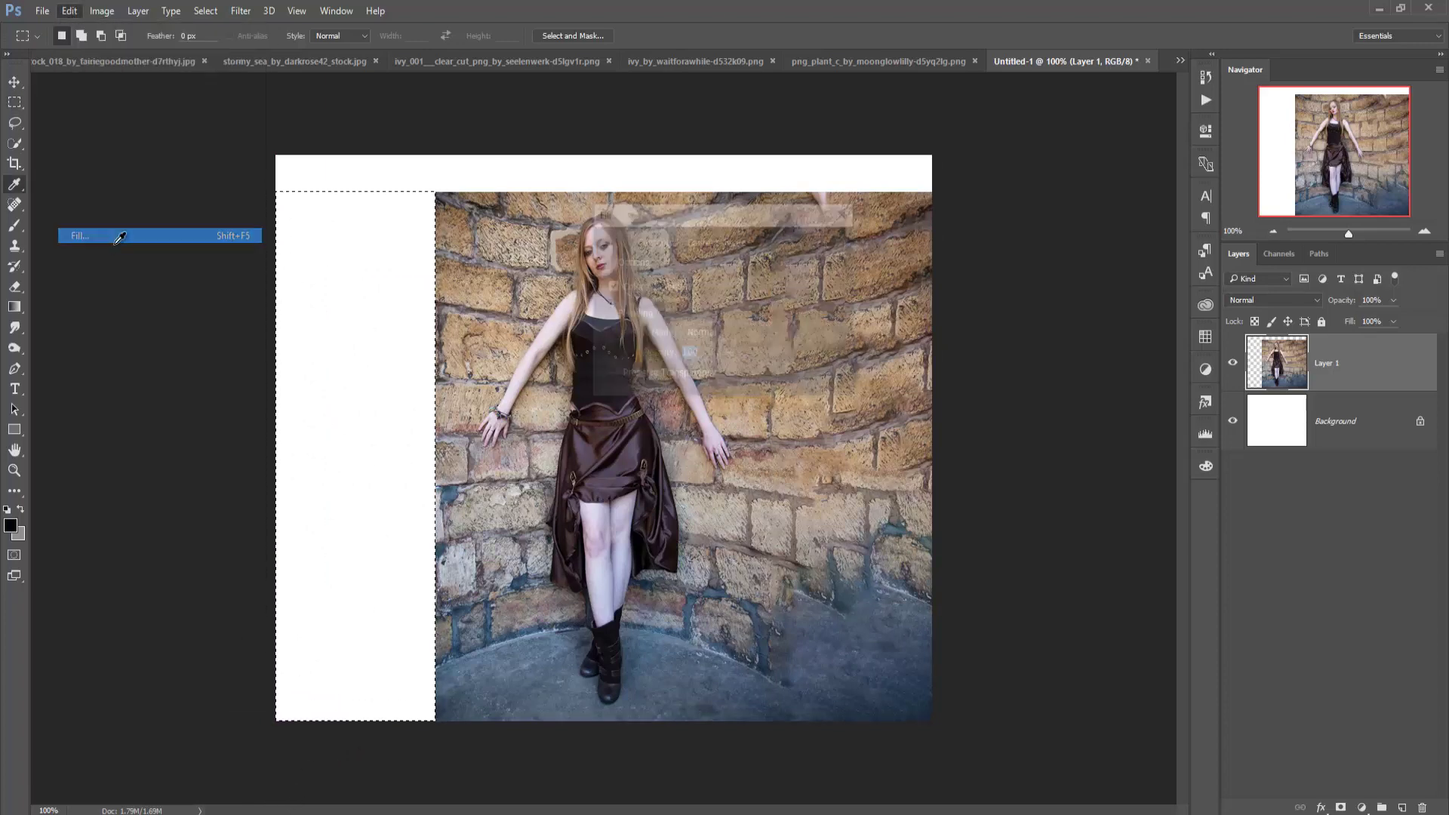
{"action": "left_click", "coordinate": [826, 241]}
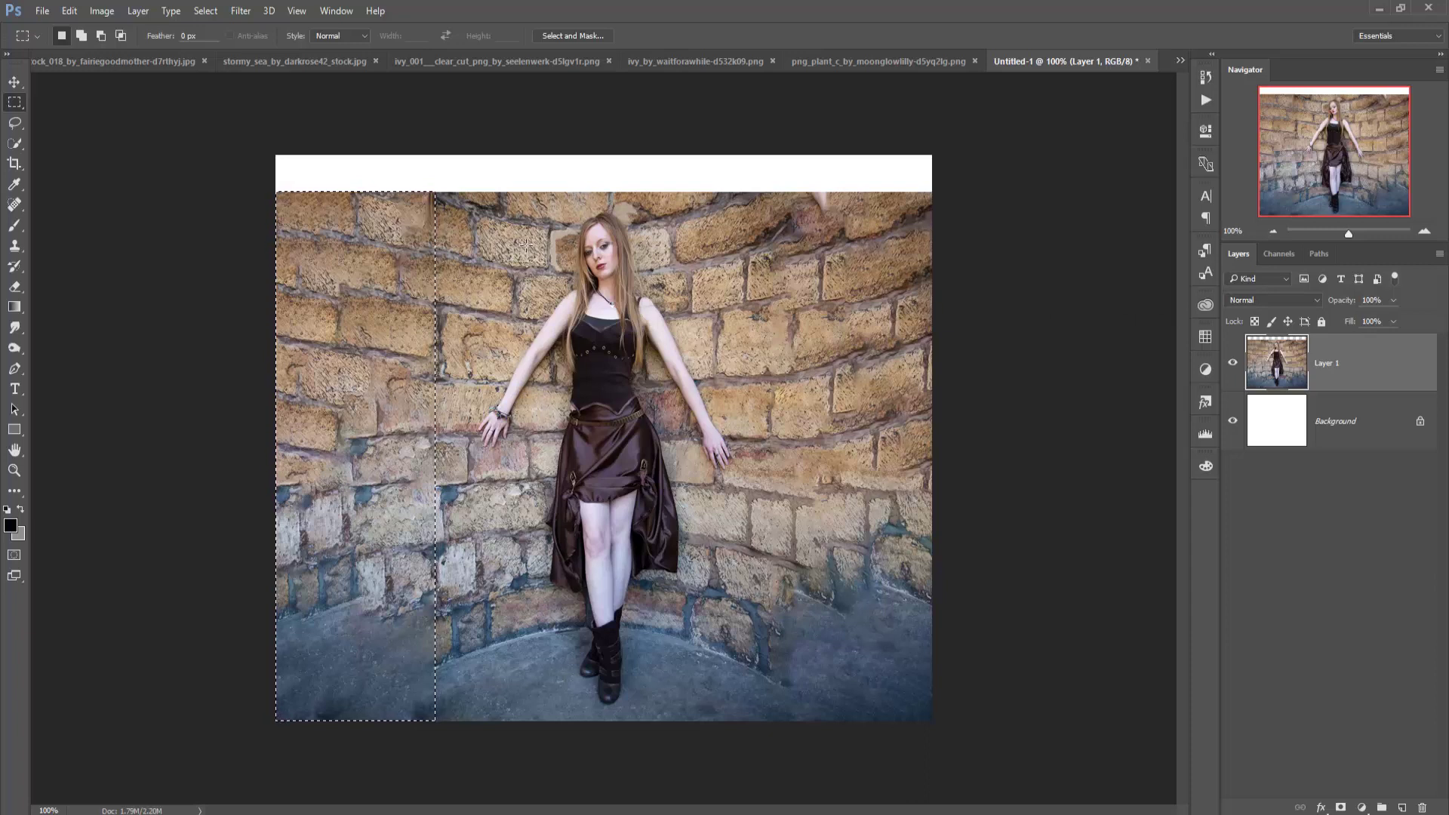
{"action": "mouse_move", "coordinate": [276, 155]}
{"action": "left_mouse_down"}
{"action": "mouse_move", "coordinate": [638, 212]}
{"action": "mouse_move", "coordinate": [936, 194]}
{"action": "left_mouse_up"}
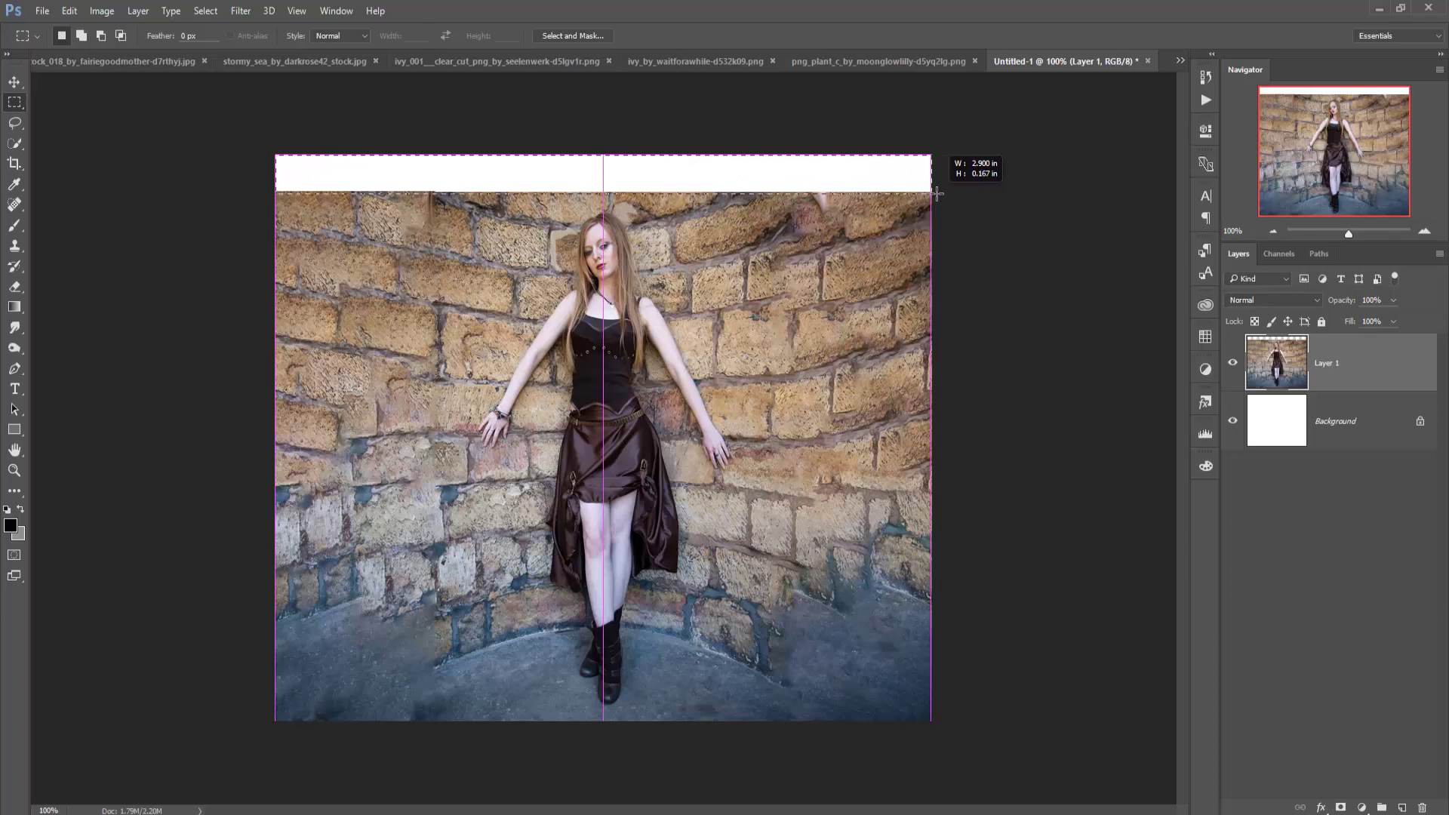
- Content-Aware fill the top white band with stone wall texture, then deselect
{"action": "left_click_drag", "start_coordinate": [936, 194], "coordinate": [936, 194]}
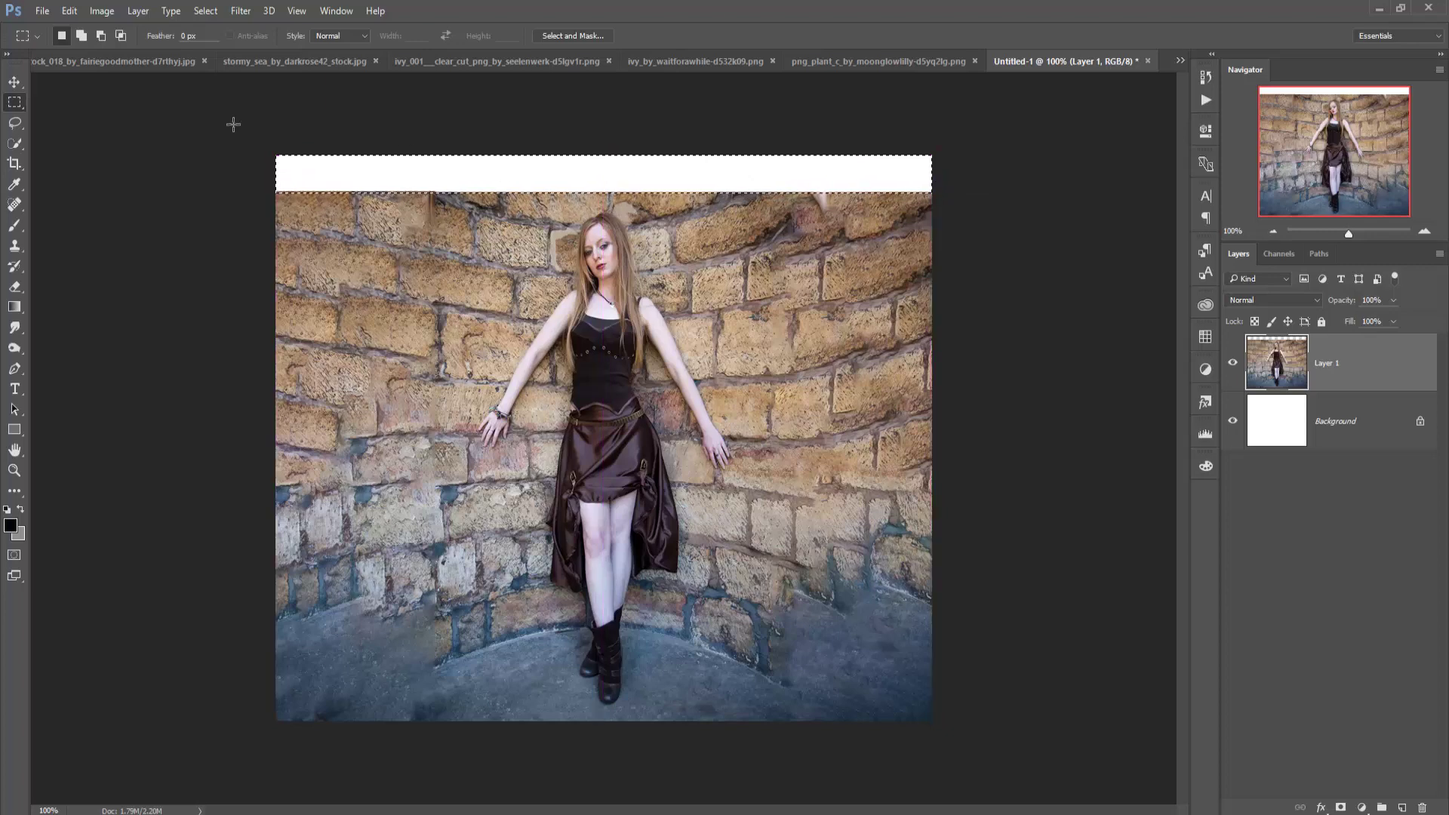
{"action": "left_click", "coordinate": [70, 12]}
{"action": "left_click", "coordinate": [99, 243]}
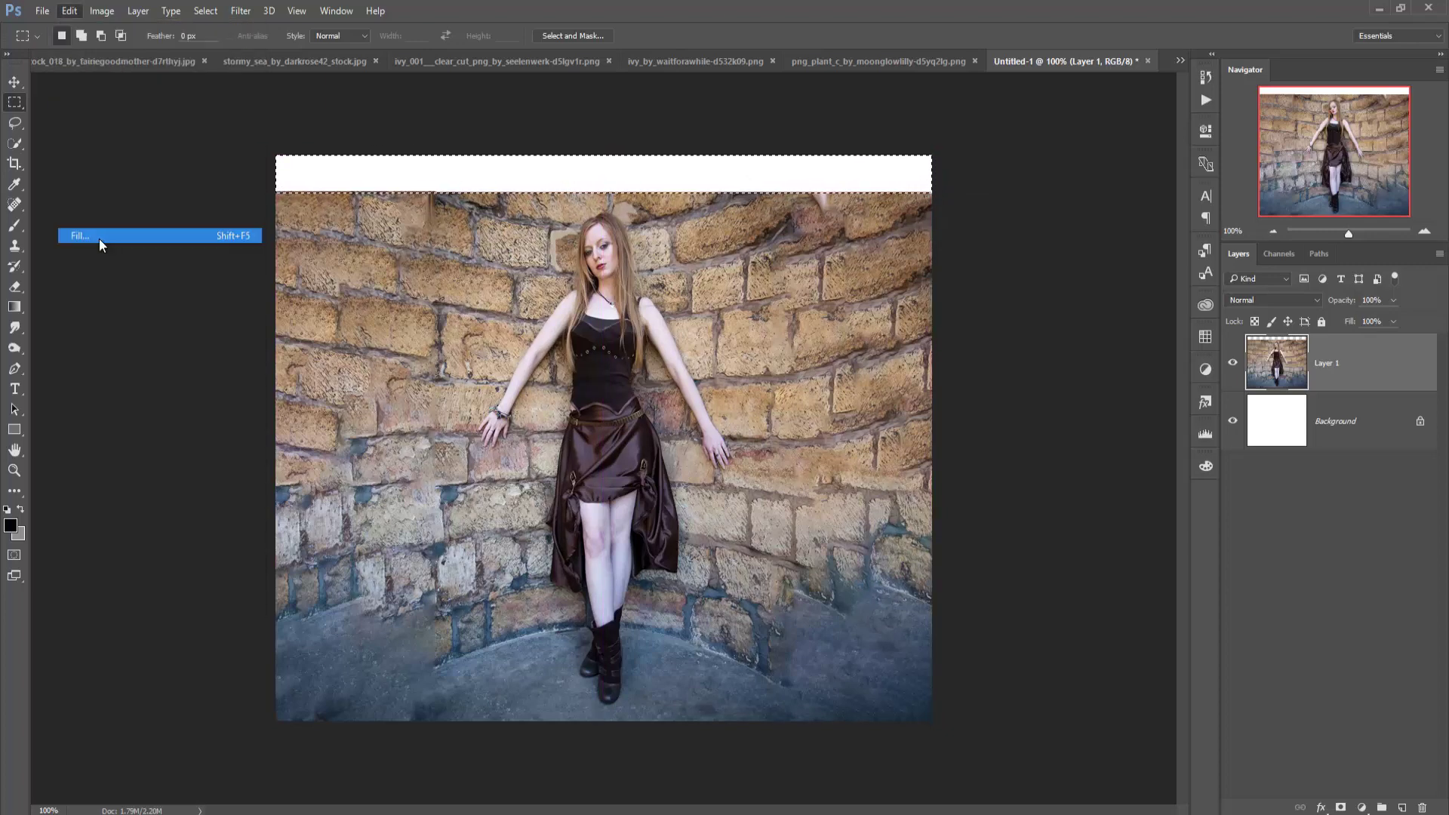
{"action": "left_click", "coordinate": [825, 243]}
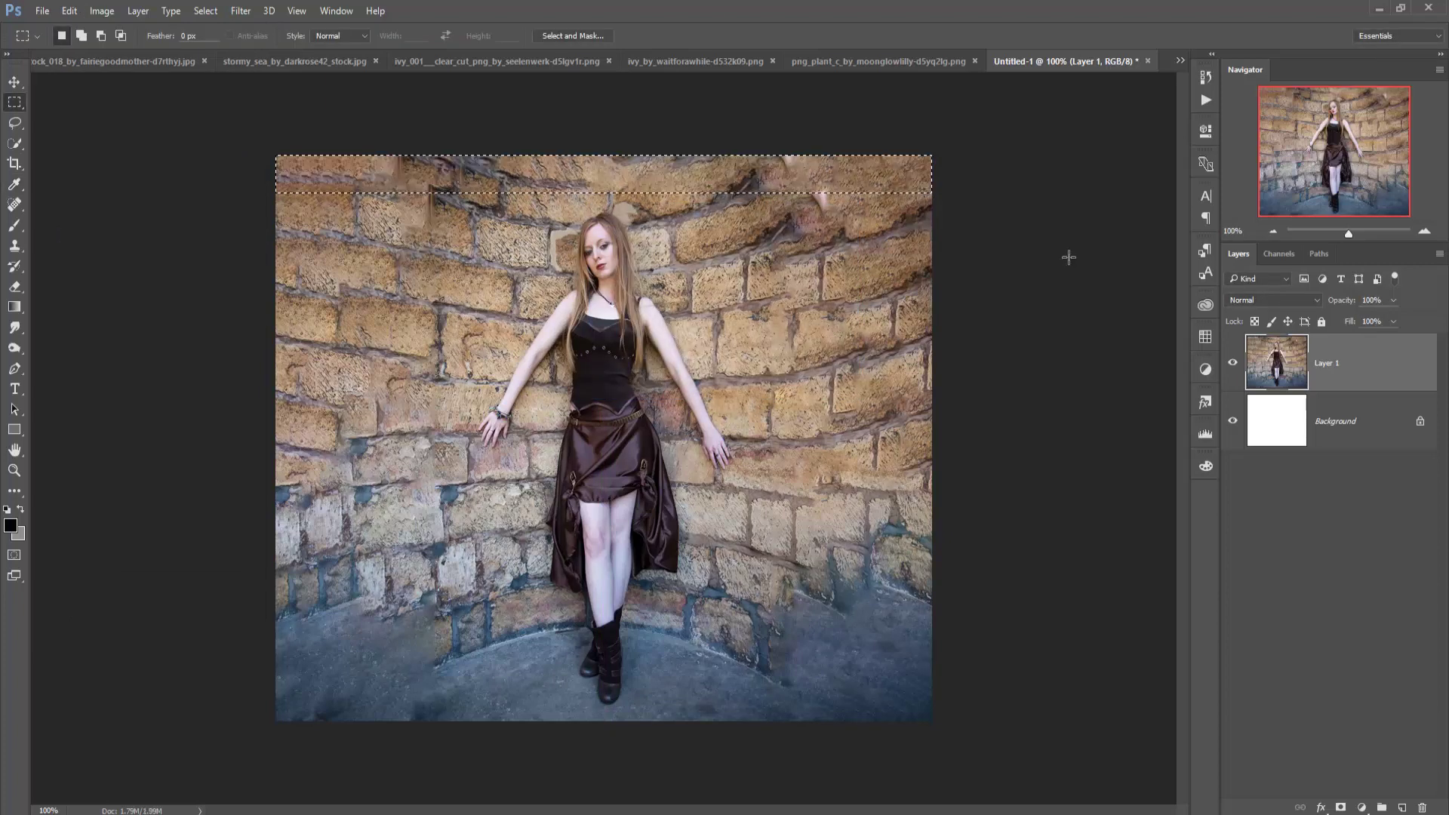
{"action": "left_click", "coordinate": [205, 11]}
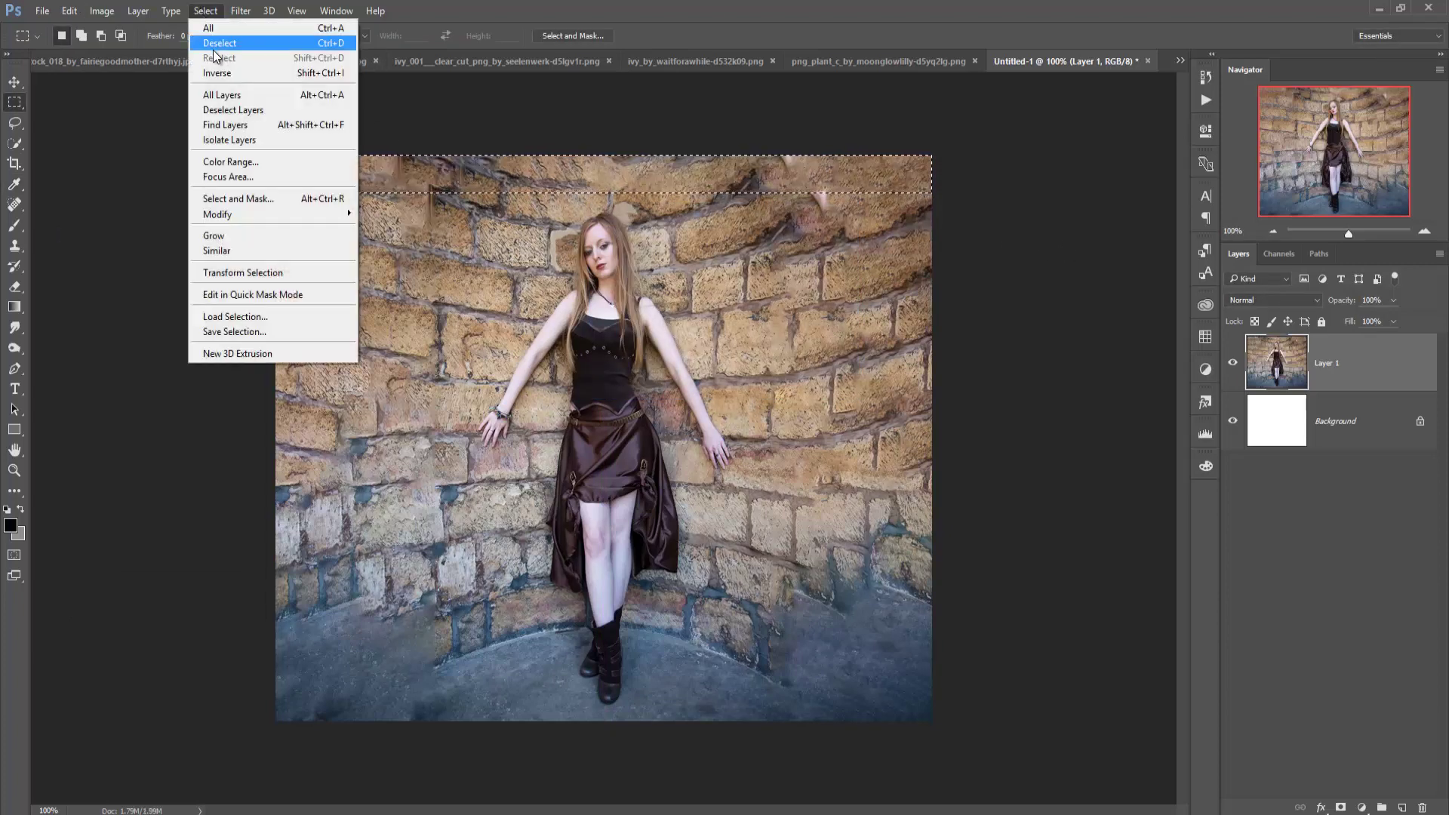
{"action": "left_click", "coordinate": [220, 43]}
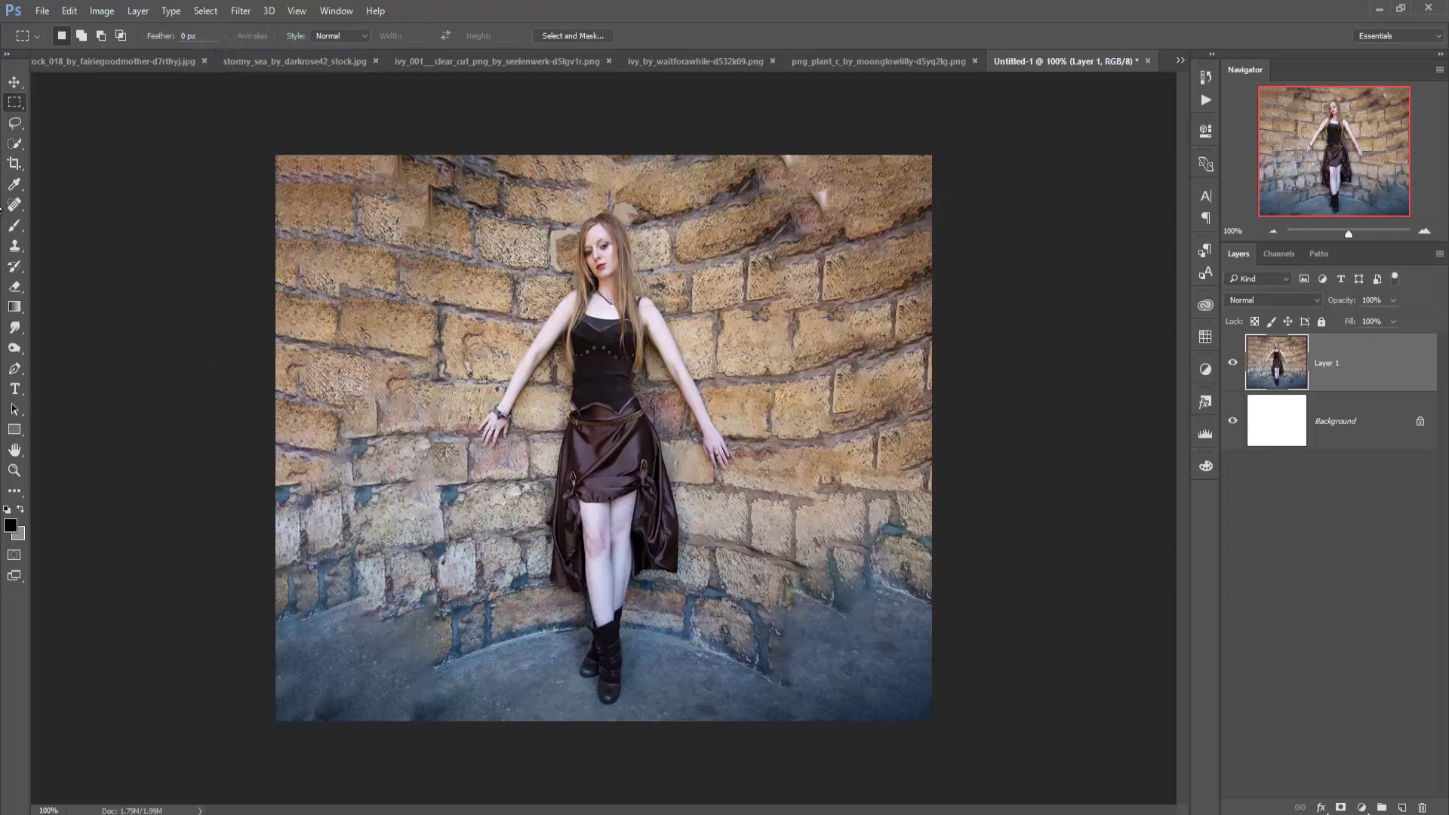
{"action": "left_click", "coordinate": [14, 81]}
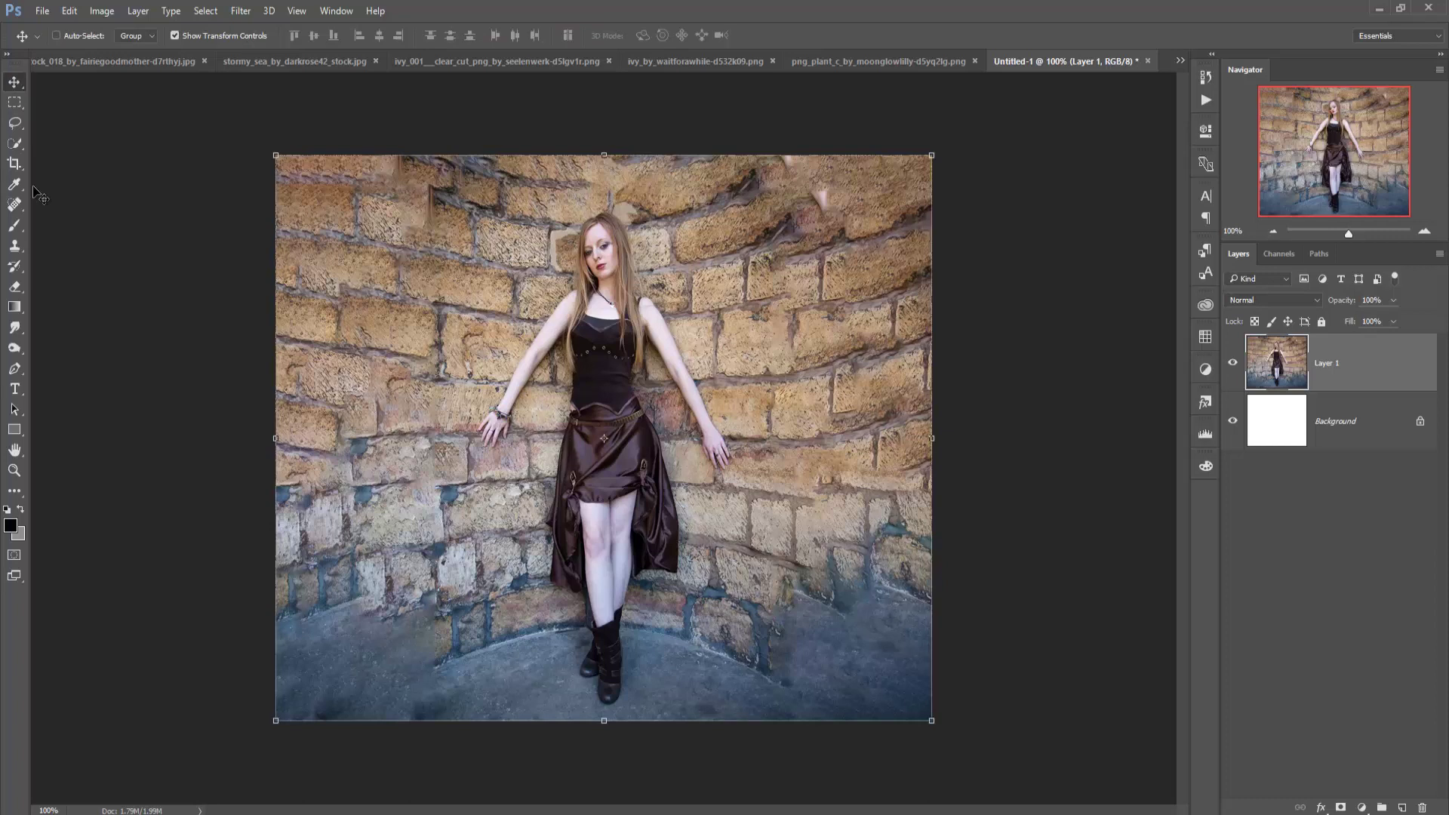
{"action": "key", "text": "s"}
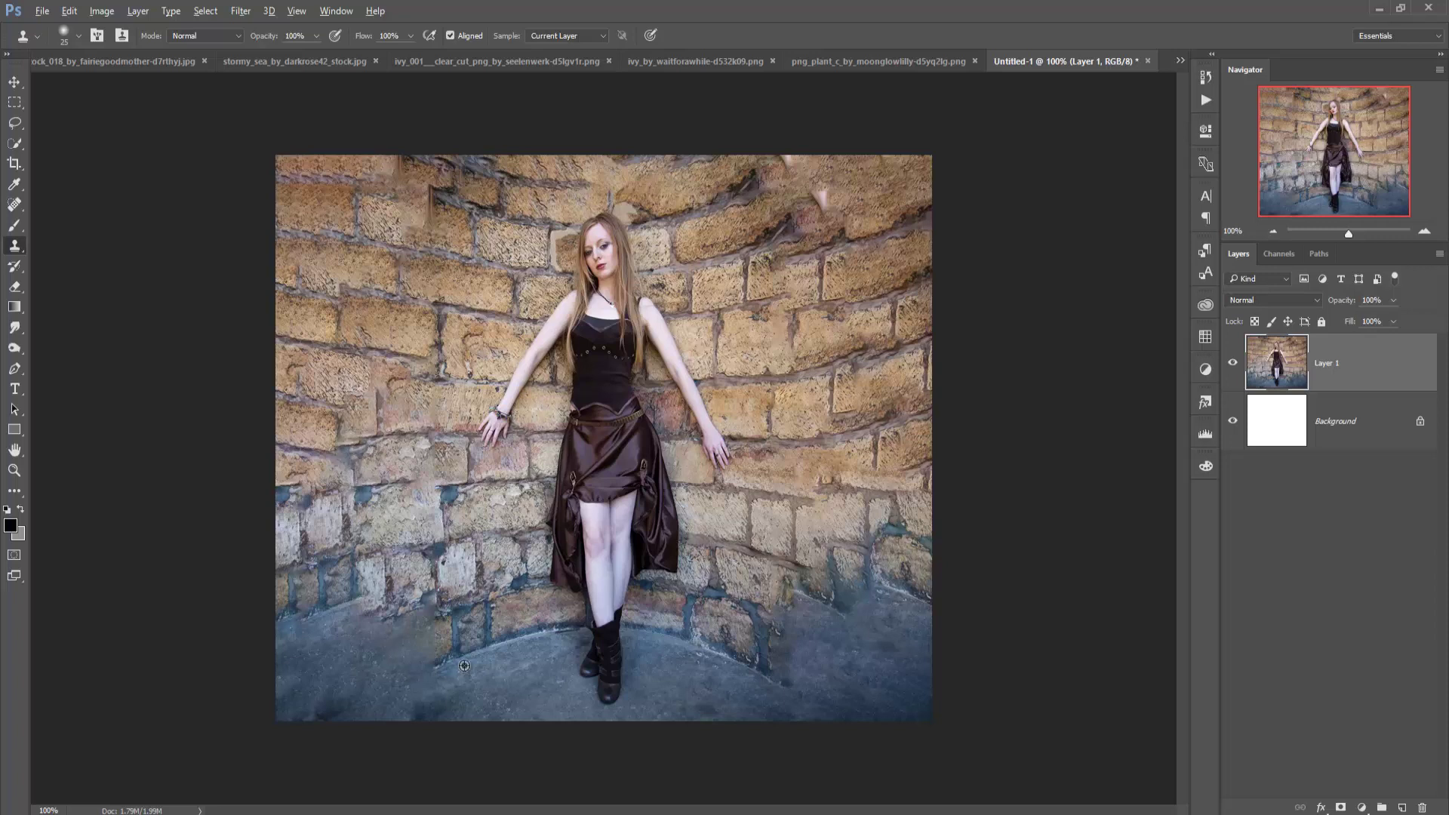
- Clone-stamp stone texture over the curved floor step edges and the lower-left wall base
{"action": "left_click_drag", "start_coordinate": [421, 671], "coordinate": [332, 718]}
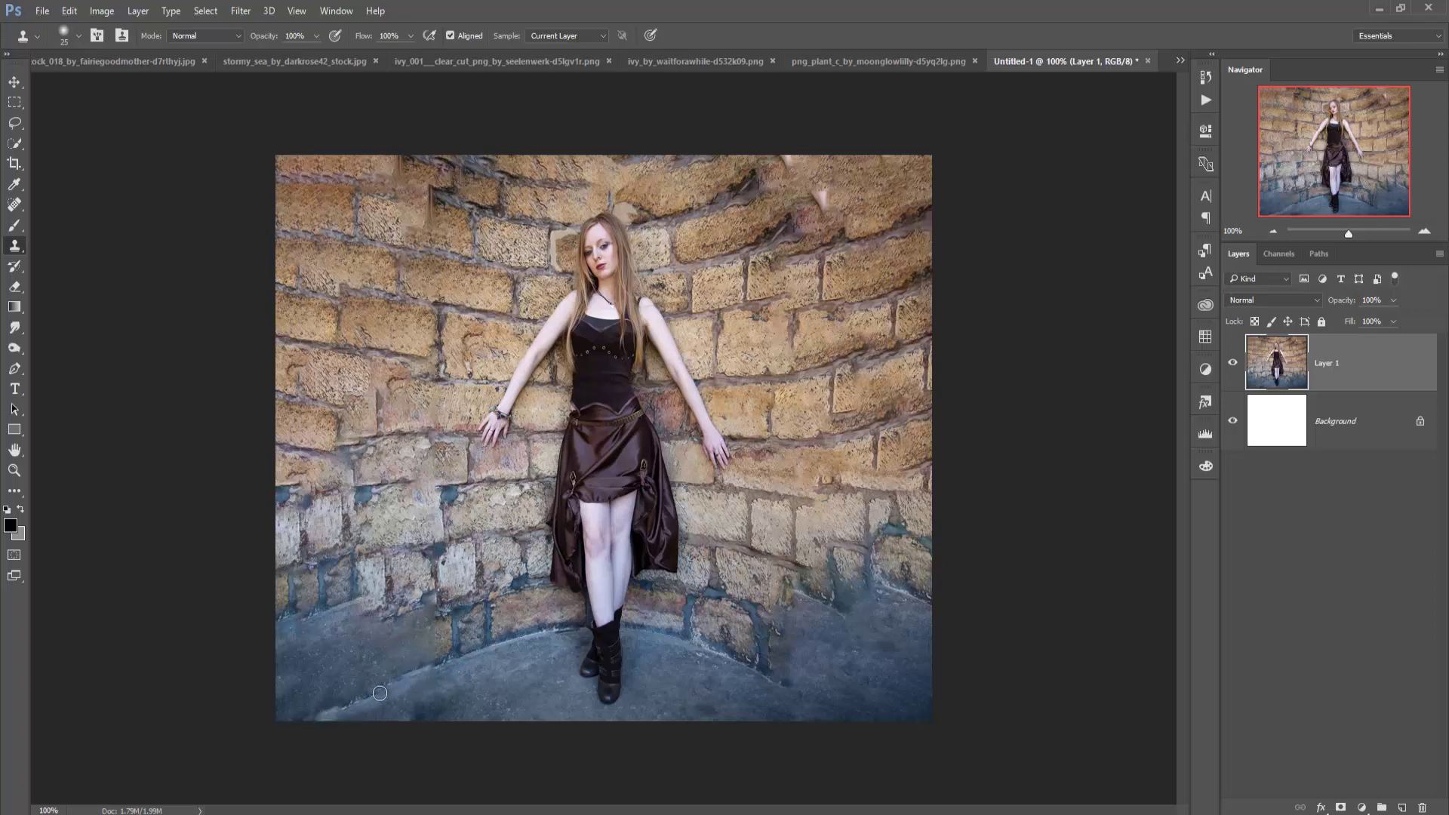
{"action": "left_click_drag", "start_coordinate": [771, 676], "coordinate": [846, 723]}
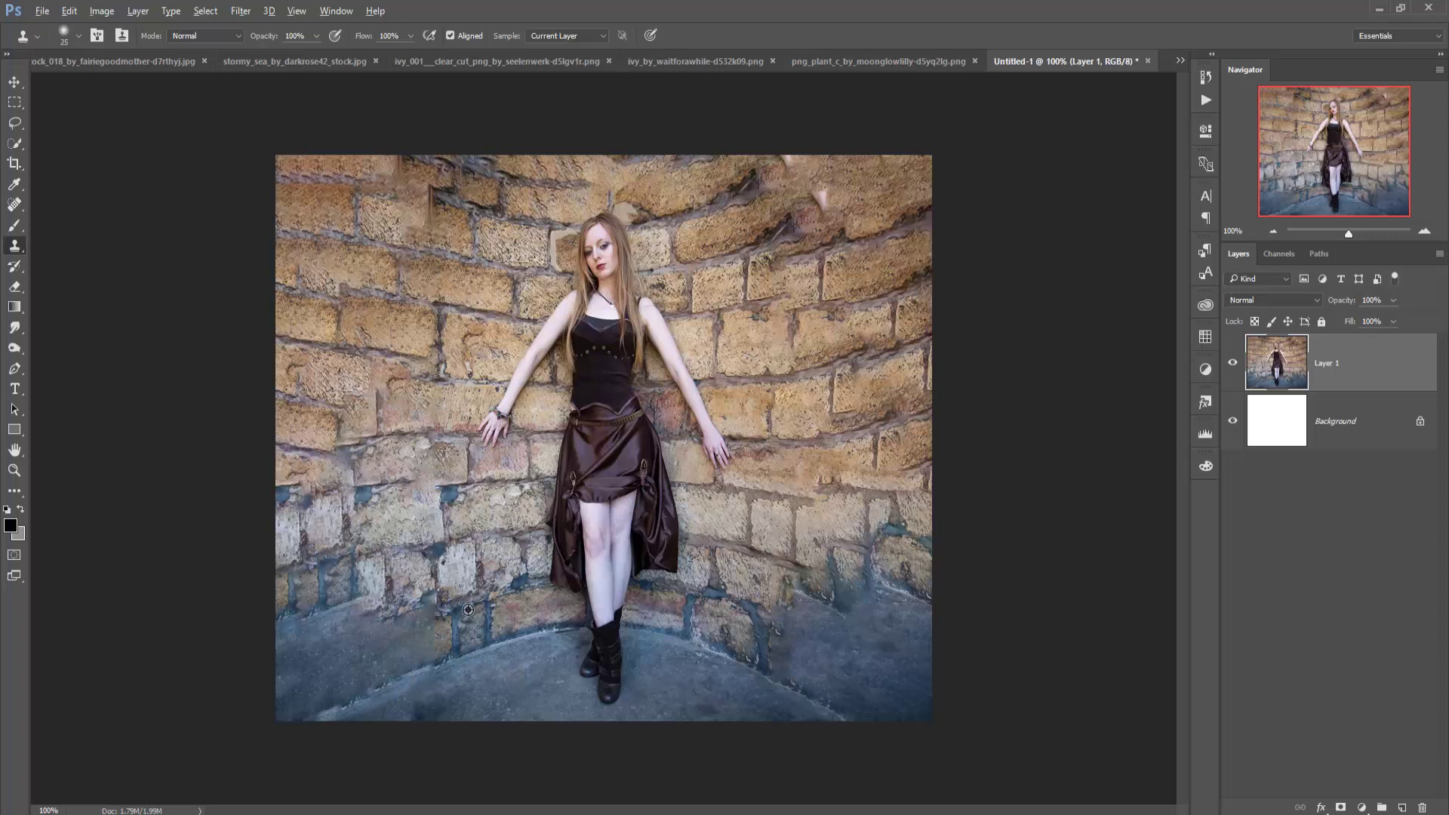
{"action": "mouse_move", "coordinate": [449, 610]}
{"action": "left_mouse_down"}
{"action": "mouse_move", "coordinate": [448, 629]}
{"action": "mouse_move", "coordinate": [320, 653]}
{"action": "left_mouse_up"}
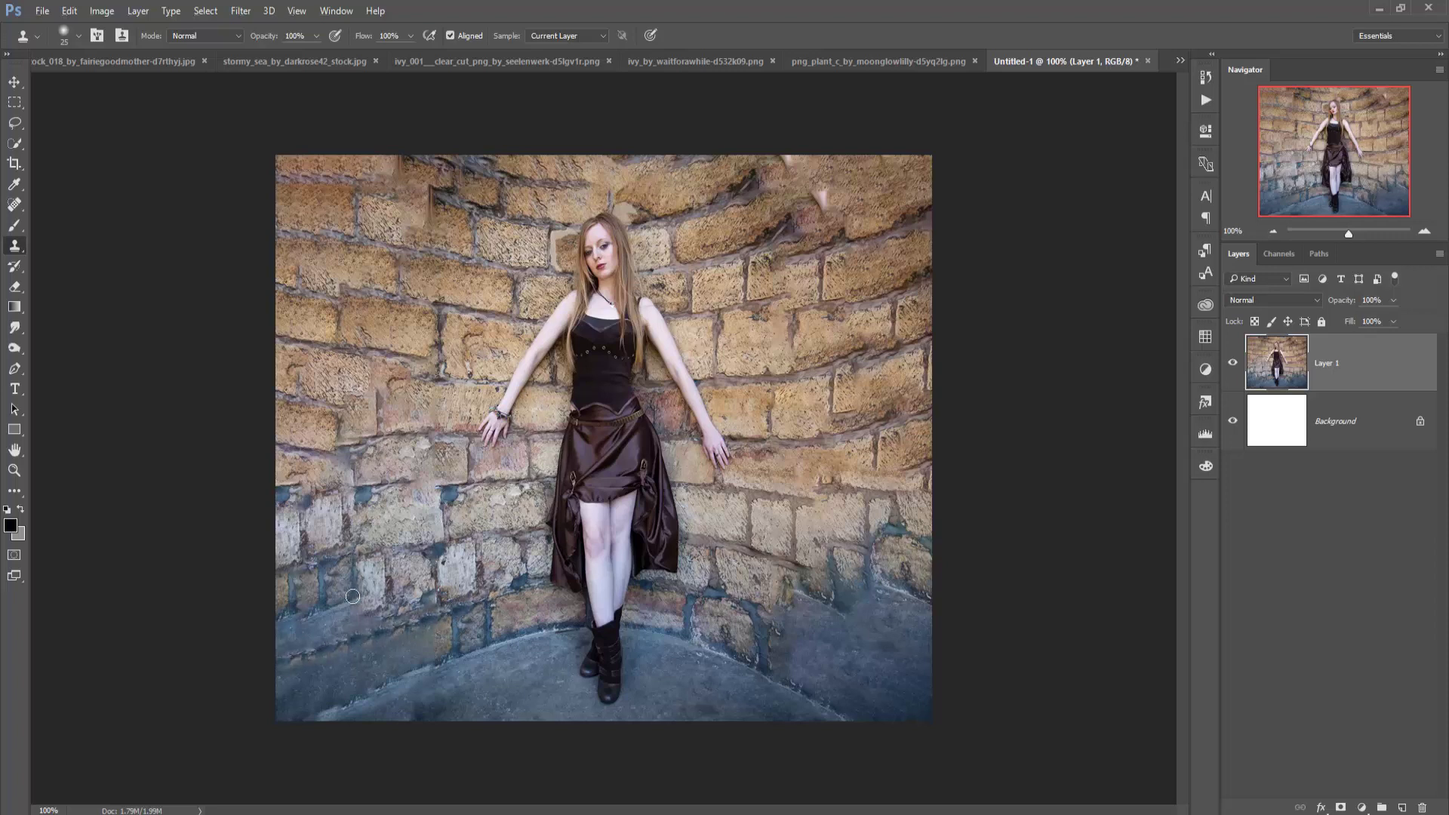
{"action": "mouse_move", "coordinate": [322, 589]}
{"action": "left_mouse_down"}
{"action": "mouse_move", "coordinate": [322, 632]}
{"action": "mouse_move", "coordinate": [293, 635]}
{"action": "left_mouse_up"}
{"action": "left_click", "coordinate": [291, 578], "text": "alt"}
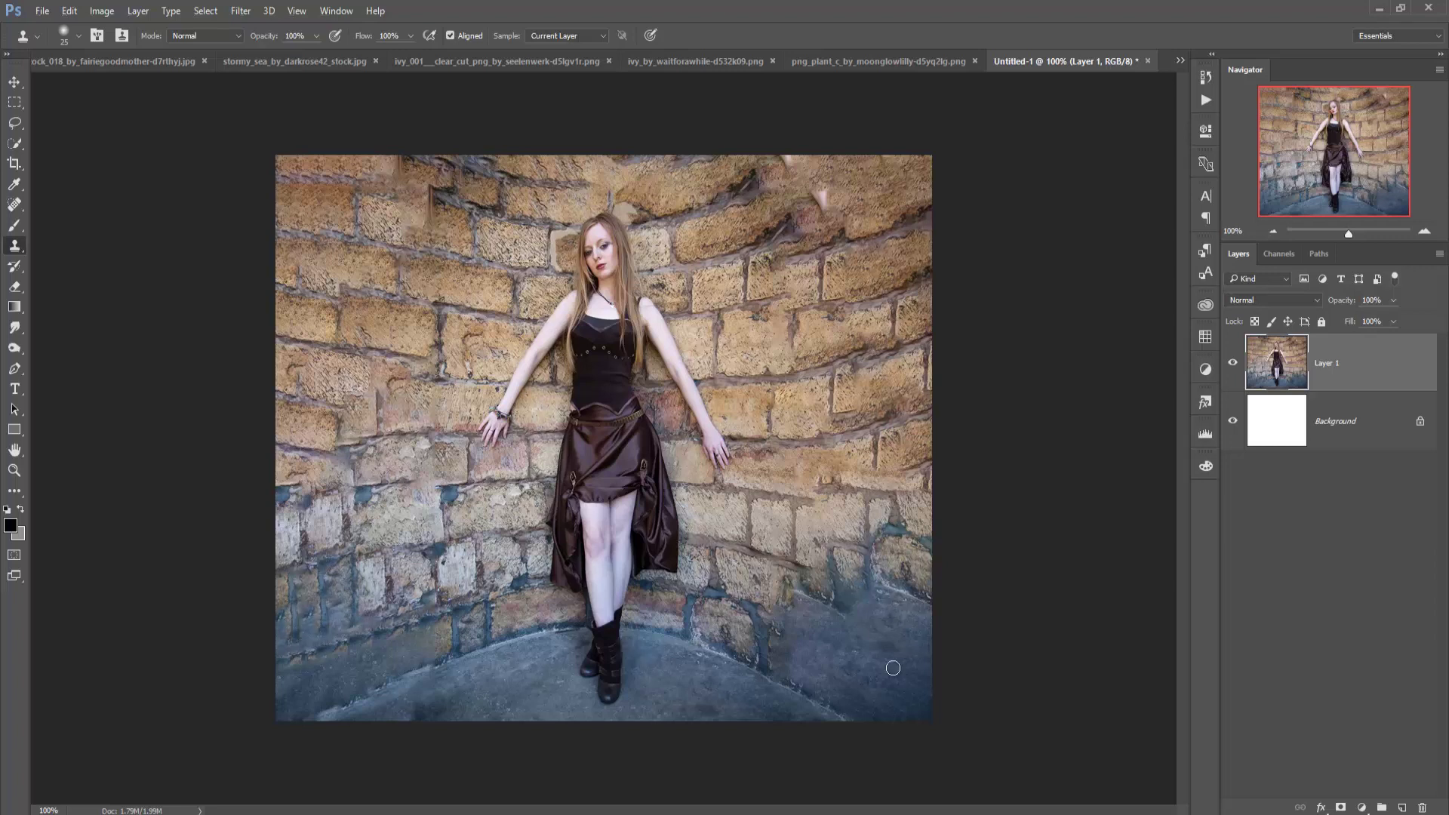
{"action": "left_click", "coordinate": [14, 81]}
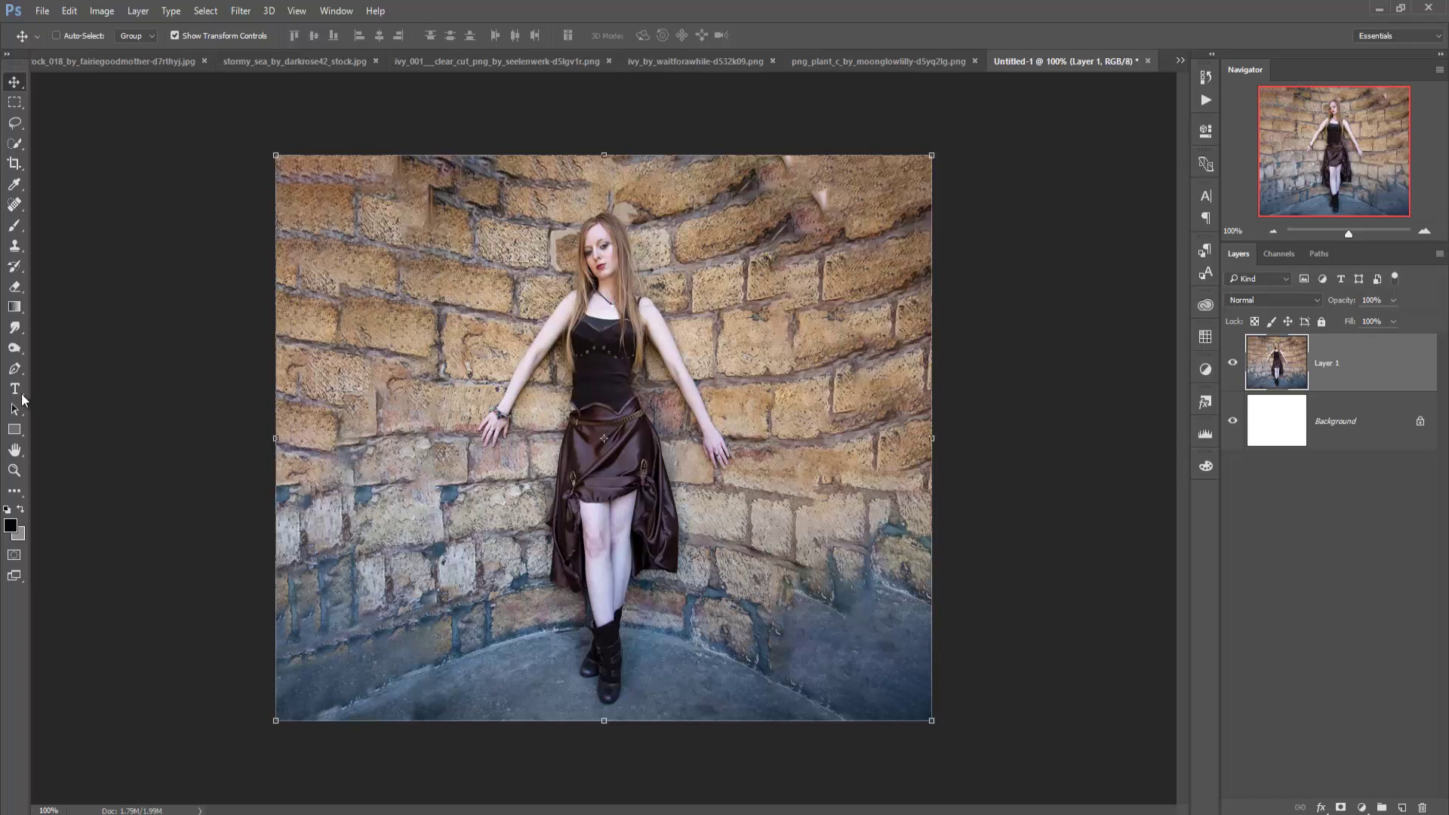
- Begin the pen path and bring the model's boots into view
{"action": "left_click", "coordinate": [15, 369]}
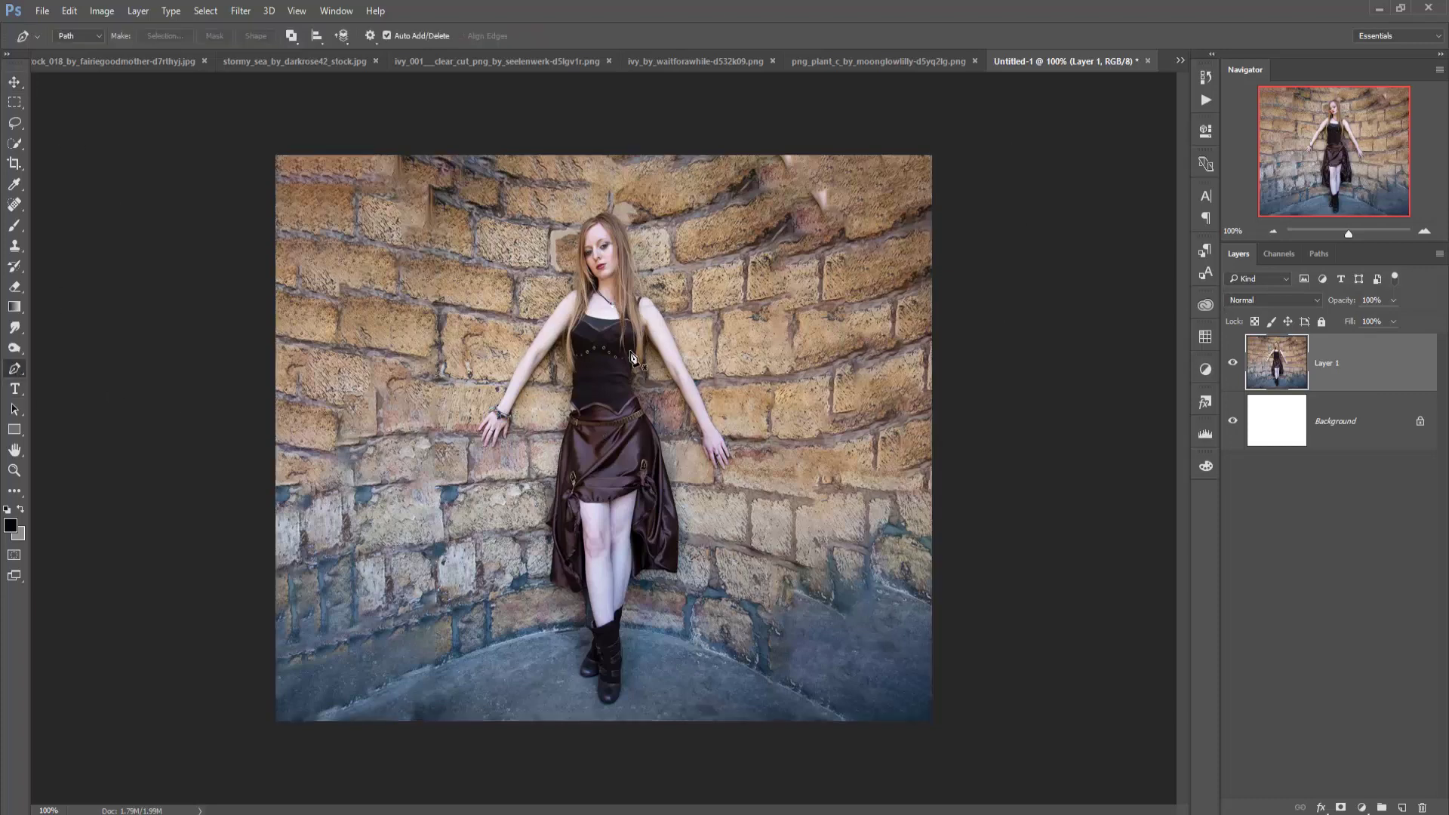
{"action": "scroll", "coordinate": [631, 351], "scroll_direction": "up", "scroll_amount": 4}
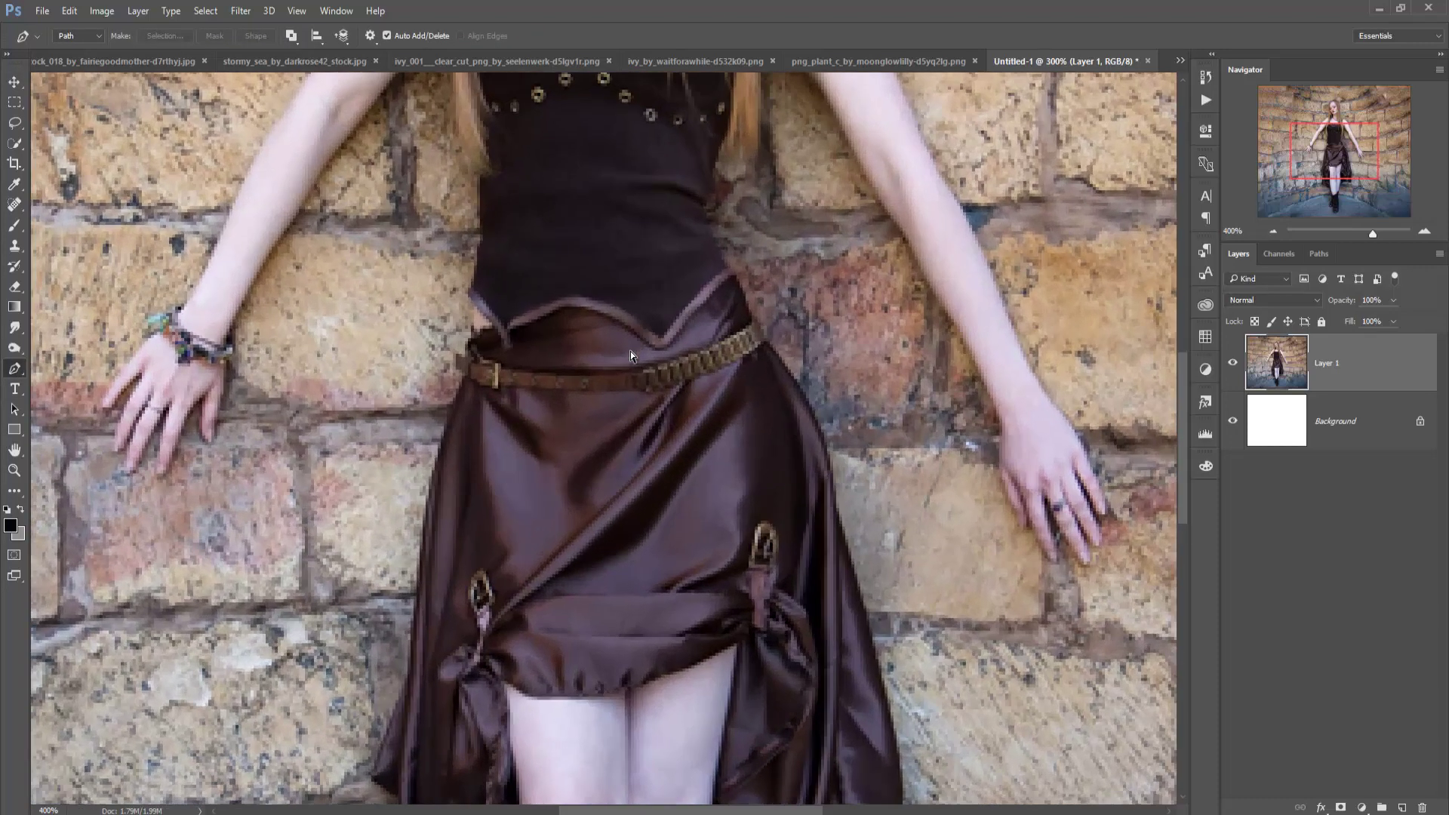
{"action": "scroll", "coordinate": [621, 432], "scroll_direction": "down", "scroll_amount": 4}
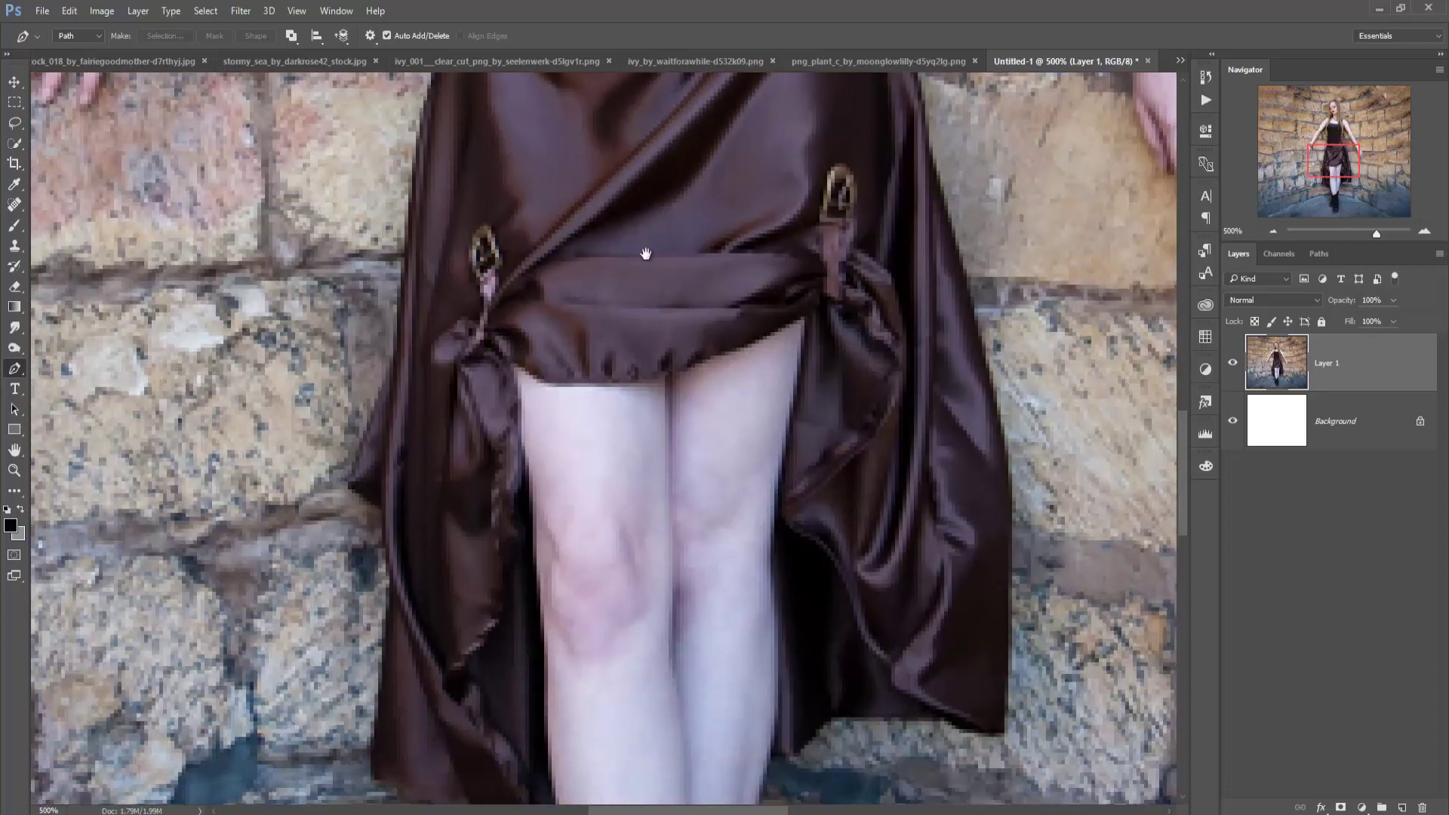
{"action": "scroll", "coordinate": [646, 249], "scroll_direction": "down", "scroll_amount": 2}
{"action": "scroll", "coordinate": [666, 424], "scroll_direction": "down", "scroll_amount": 3}
{"action": "left_click_drag", "start_coordinate": [675, 411], "coordinate": [632, 178]}
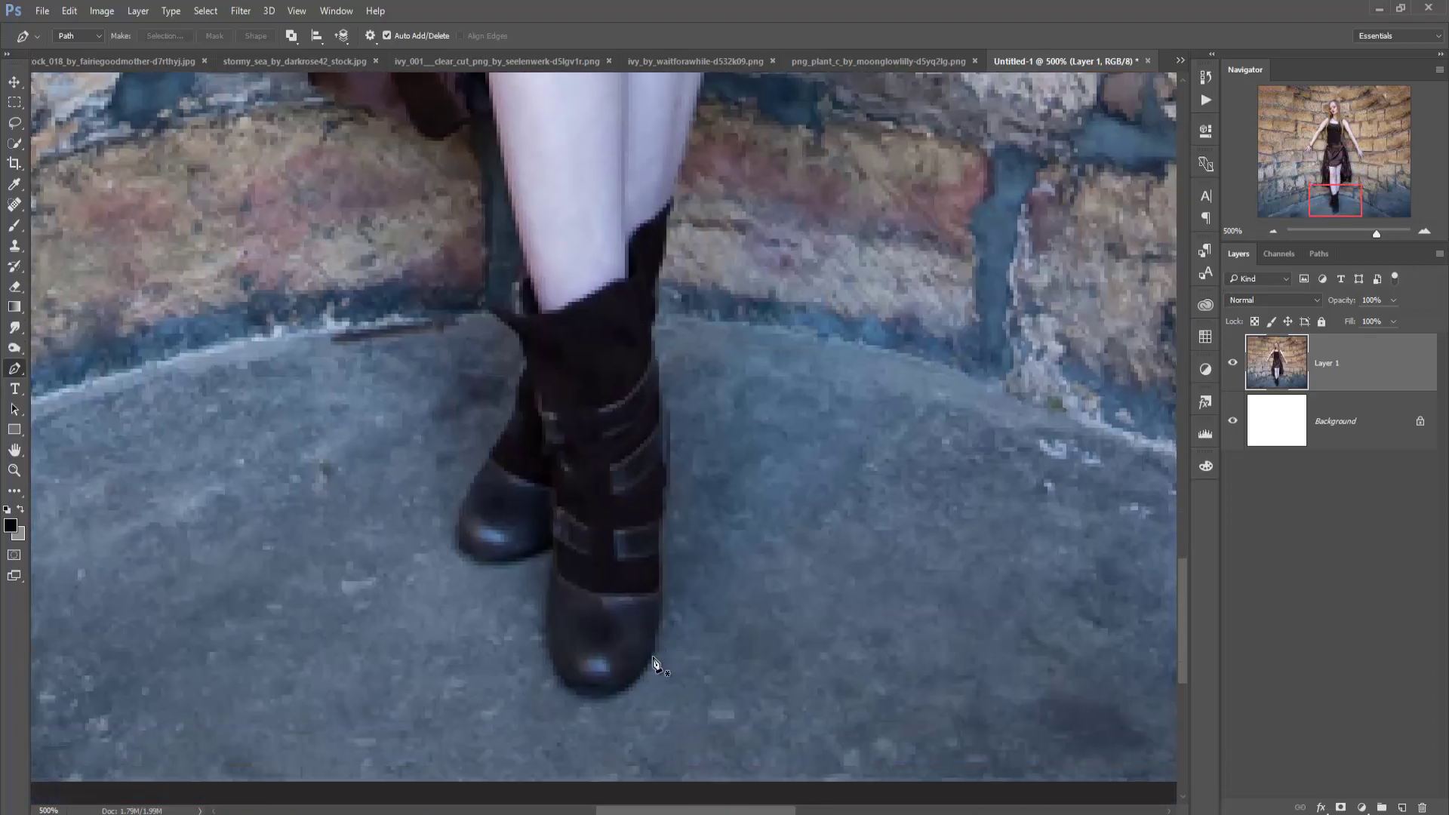
- Trace the left boot's sole and outline with pen anchor points
{"action": "left_click", "coordinate": [652, 657]}
{"action": "left_click", "coordinate": [549, 657]}
{"action": "left_click_drag", "start_coordinate": [604, 657], "coordinate": [591, 699]}
{"action": "left_click", "coordinate": [553, 546]}
{"action": "left_click", "coordinate": [489, 566]}
{"action": "left_click", "coordinate": [455, 538]}
{"action": "left_click", "coordinate": [466, 495]}
{"action": "left_click", "coordinate": [504, 428]}
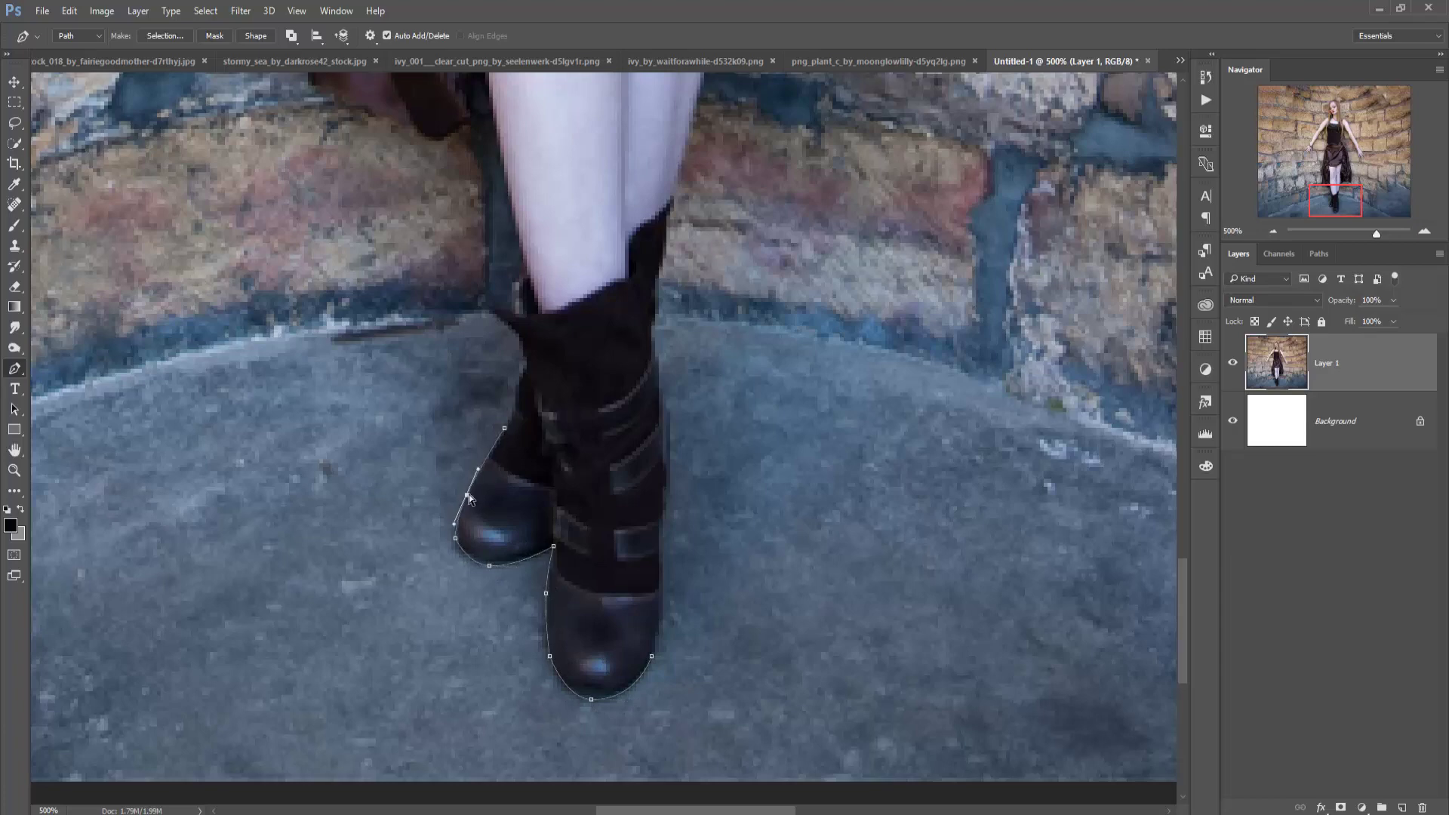
{"action": "left_click", "coordinate": [515, 396]}
{"action": "left_click", "coordinate": [523, 366]}
- Continue the path up the leg, along the skirt hem and up the skirt's left edge
{"action": "left_click", "coordinate": [517, 277]}
{"action": "left_click_drag", "start_coordinate": [524, 263], "coordinate": [597, 559]}
{"action": "left_click", "coordinate": [581, 475]}
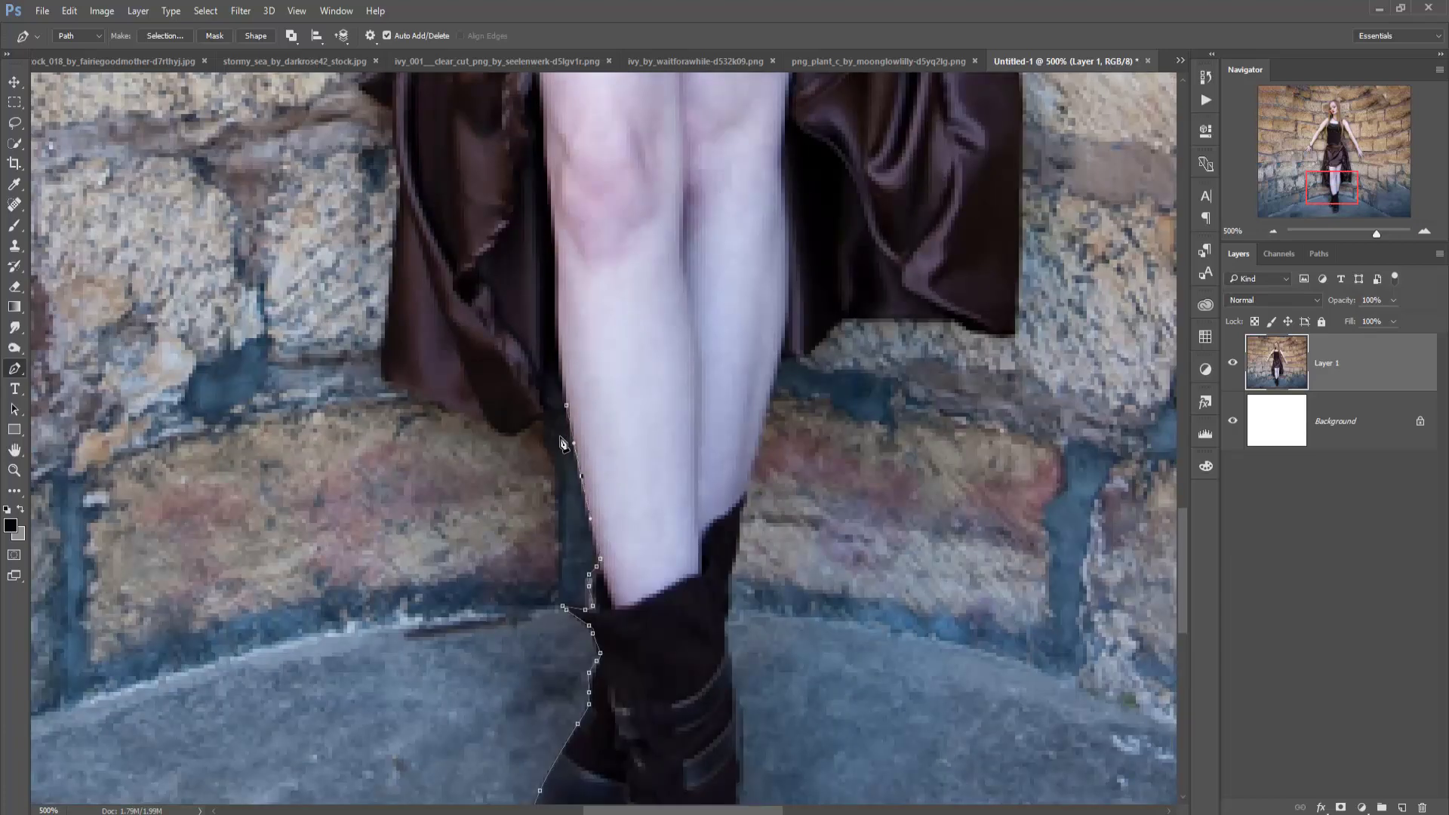
{"action": "left_click", "coordinate": [543, 397]}
{"action": "left_click", "coordinate": [468, 413]}
{"action": "left_click", "coordinate": [393, 389]}
{"action": "left_click", "coordinate": [407, 183]}
- Trace the skirt's left edge past the belt and up the bodice
{"action": "mouse_move", "coordinate": [412, 224]}
{"action": "left_mouse_down"}
{"action": "mouse_move", "coordinate": [458, 563]}
{"action": "mouse_move", "coordinate": [513, 800]}
{"action": "left_mouse_up"}
{"action": "left_click_drag", "start_coordinate": [513, 301], "coordinate": [506, 521]}
{"action": "left_click", "coordinate": [540, 478]}
{"action": "left_click", "coordinate": [559, 416]}
{"action": "left_click", "coordinate": [571, 388]}
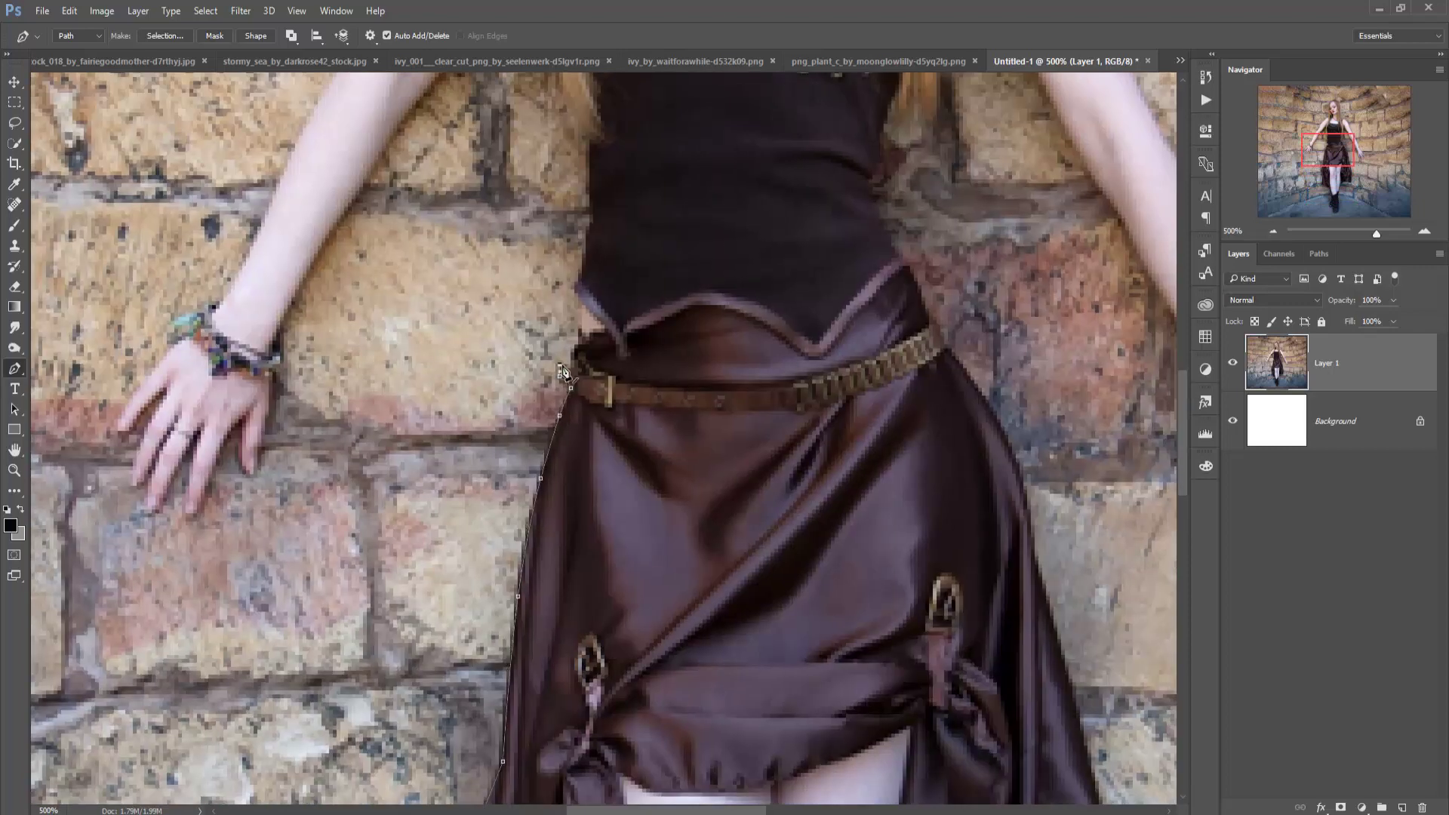
{"action": "left_click", "coordinate": [582, 313]}
{"action": "left_click", "coordinate": [587, 239]}
{"action": "left_click", "coordinate": [591, 143]}
- Continue up the bodice edge and down the arm to the wrist
{"action": "left_click_drag", "start_coordinate": [590, 142], "coordinate": [603, 447]}
{"action": "left_click", "coordinate": [576, 379]}
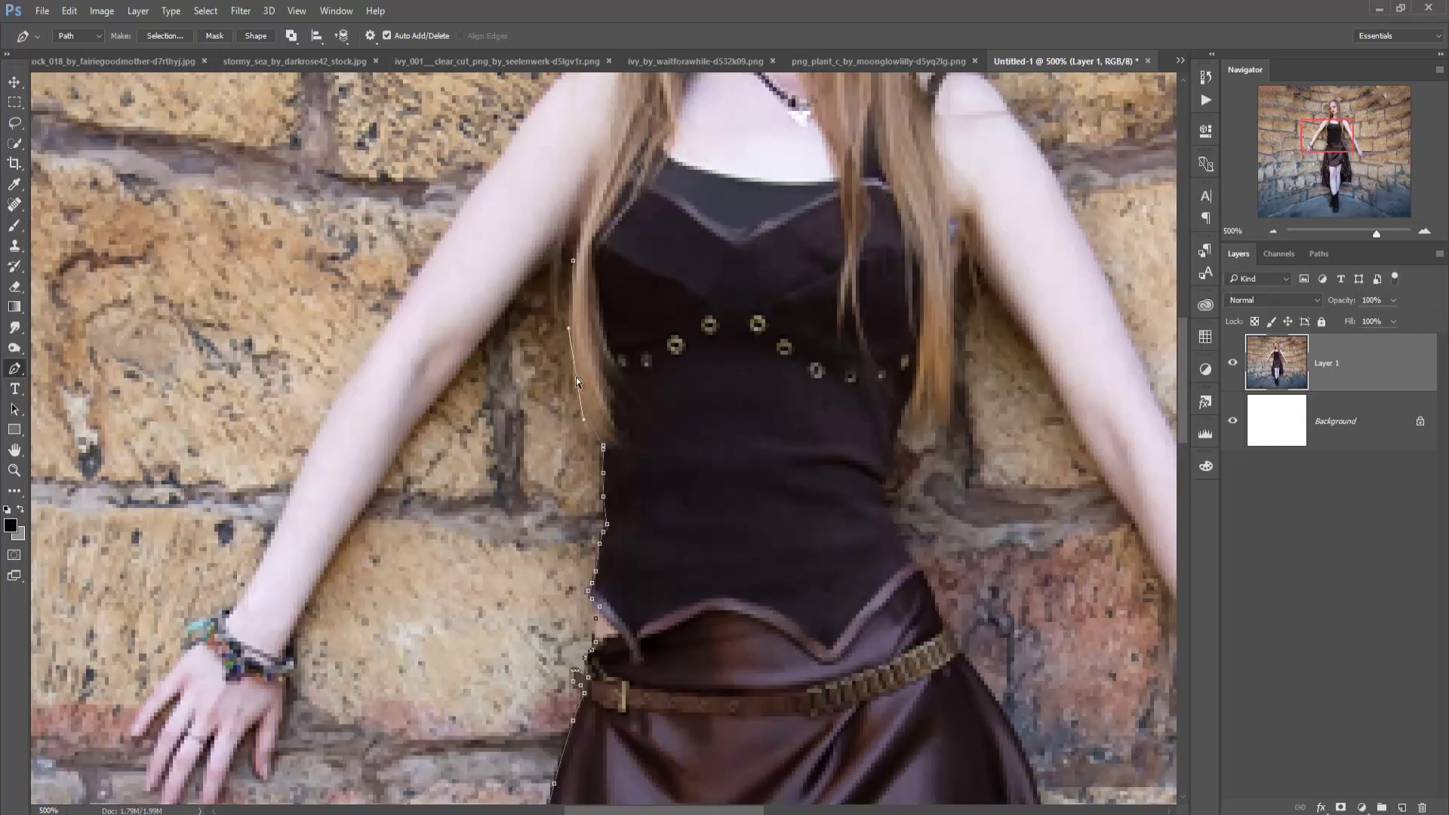
{"action": "left_click", "coordinate": [572, 260]}
{"action": "left_click", "coordinate": [569, 229]}
{"action": "left_click", "coordinate": [528, 280]}
{"action": "left_click", "coordinate": [411, 430]}
{"action": "left_click", "coordinate": [368, 501]}
{"action": "left_click", "coordinate": [291, 637]}
- Outline the hand, fingers and pinky
{"action": "left_click", "coordinate": [293, 662]}
{"action": "left_click", "coordinate": [282, 712]}
{"action": "left_click", "coordinate": [261, 774]}
{"action": "left_click", "coordinate": [230, 756]}
{"action": "left_click_drag", "start_coordinate": [227, 791], "coordinate": [310, 600]}
{"action": "left_click", "coordinate": [287, 630]}
{"action": "left_click", "coordinate": [293, 558]}
{"action": "left_click", "coordinate": [248, 622]}
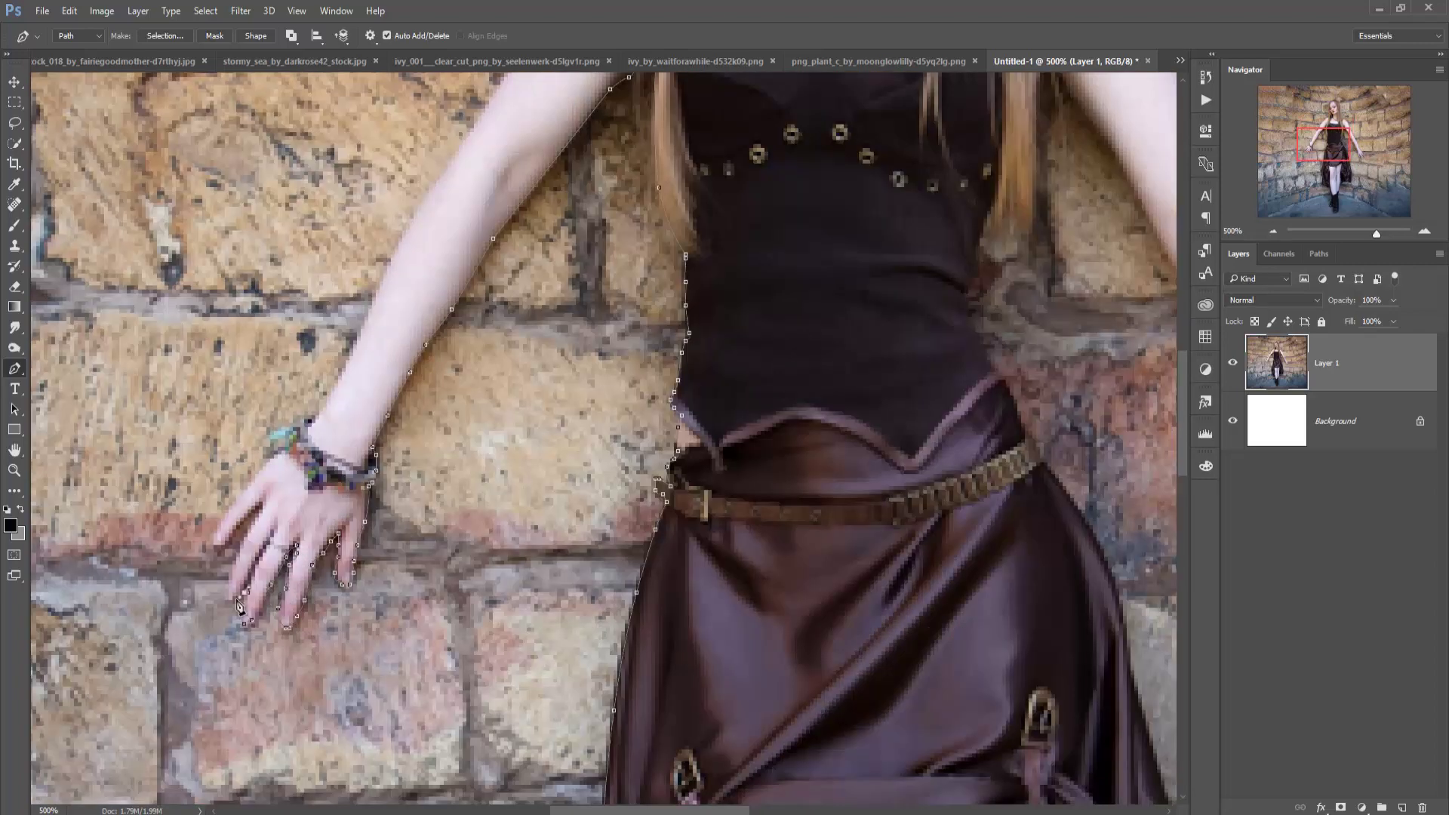
{"action": "left_click", "coordinate": [235, 596]}
{"action": "left_click", "coordinate": [236, 555]}
{"action": "left_click", "coordinate": [247, 492]}
- Trace up the arm's upper edge to the shoulder
{"action": "left_click", "coordinate": [354, 353]}
{"action": "left_click", "coordinate": [393, 263]}
{"action": "left_click", "coordinate": [418, 213]}
{"action": "scroll", "coordinate": [418, 212], "scroll_direction": "up", "scroll_amount": 3}
{"action": "left_click", "coordinate": [535, 227]}
{"action": "scroll", "coordinate": [551, 430], "scroll_direction": "up", "scroll_amount": 3}
{"action": "left_click", "coordinate": [543, 418]}
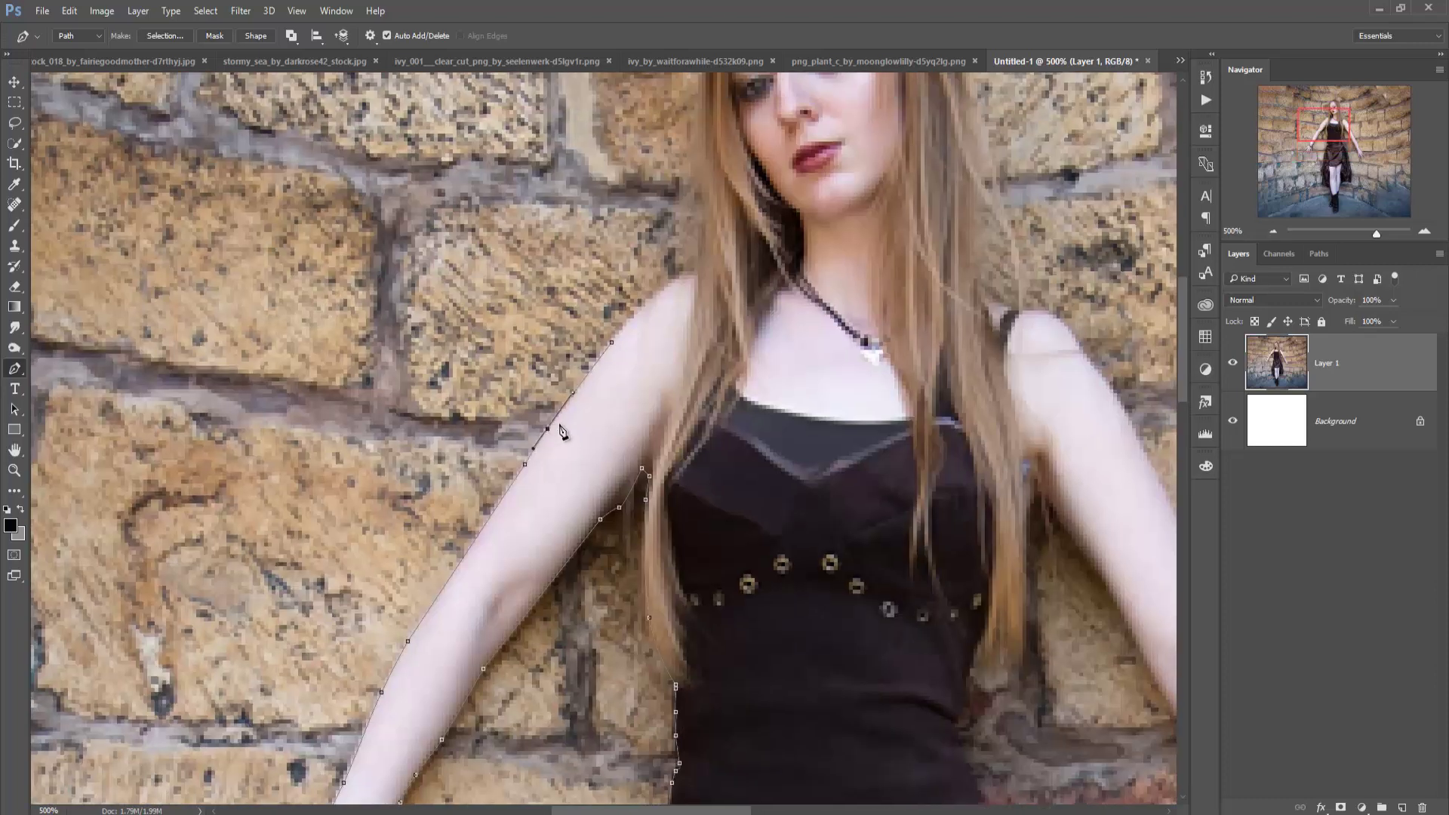
{"action": "left_click", "coordinate": [577, 375]}
{"action": "left_click", "coordinate": [645, 293]}
{"action": "left_click", "coordinate": [690, 261]}
- Trace around the hair and top of the head
{"action": "scroll", "coordinate": [705, 268], "scroll_direction": "up", "scroll_amount": 3}
{"action": "left_click", "coordinate": [645, 470]}
{"action": "left_click", "coordinate": [641, 297]}
{"action": "left_click", "coordinate": [668, 195]}
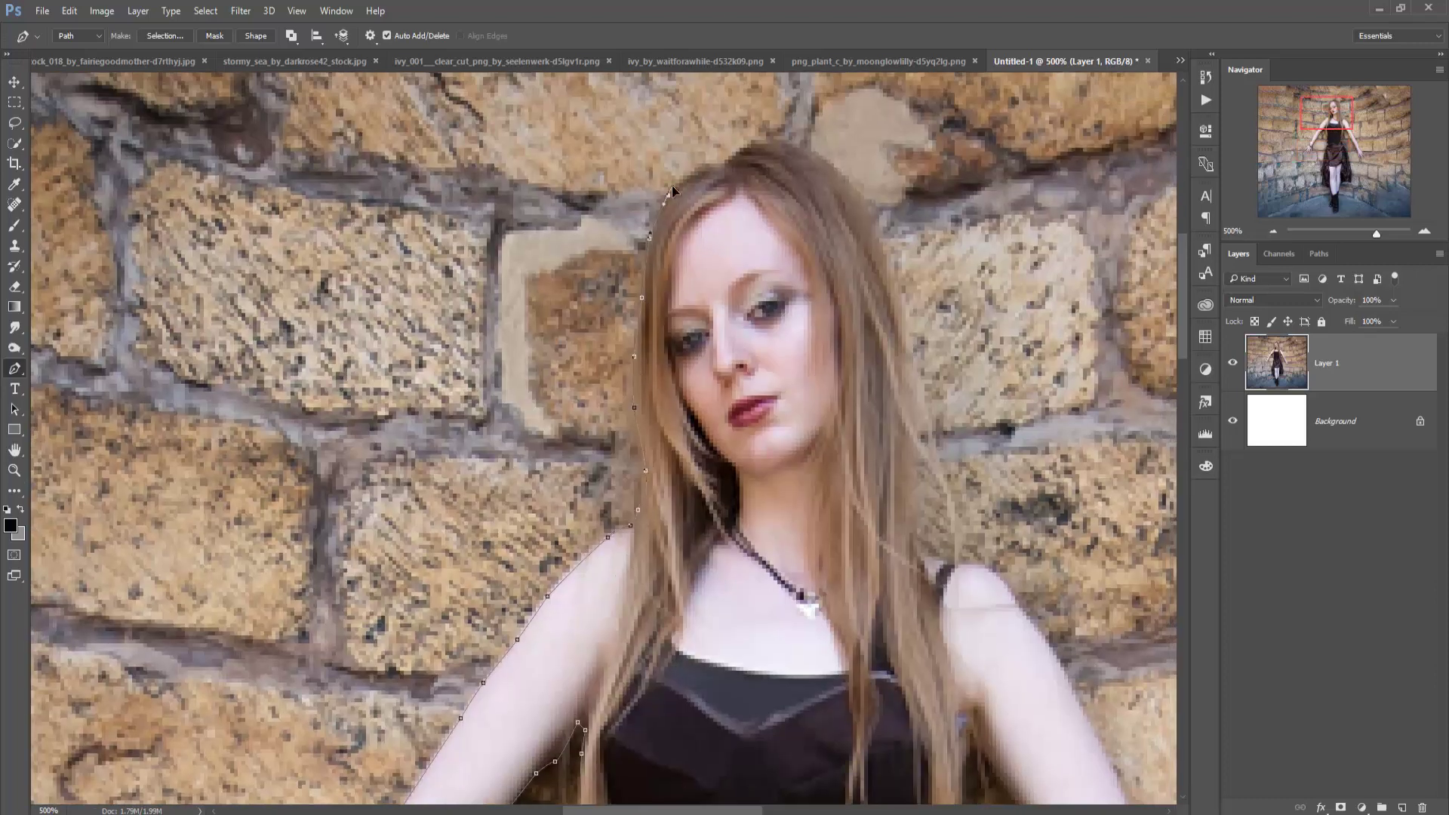
{"action": "left_click", "coordinate": [709, 164]}
{"action": "left_click", "coordinate": [761, 140]}
{"action": "left_click", "coordinate": [874, 266]}
{"action": "left_click_drag", "start_coordinate": [849, 214], "coordinate": [563, 85]}
- Trace down the hair's right edge and begin the other arm's outer edge
{"action": "left_click", "coordinate": [630, 220]}
{"action": "left_click", "coordinate": [630, 347]}
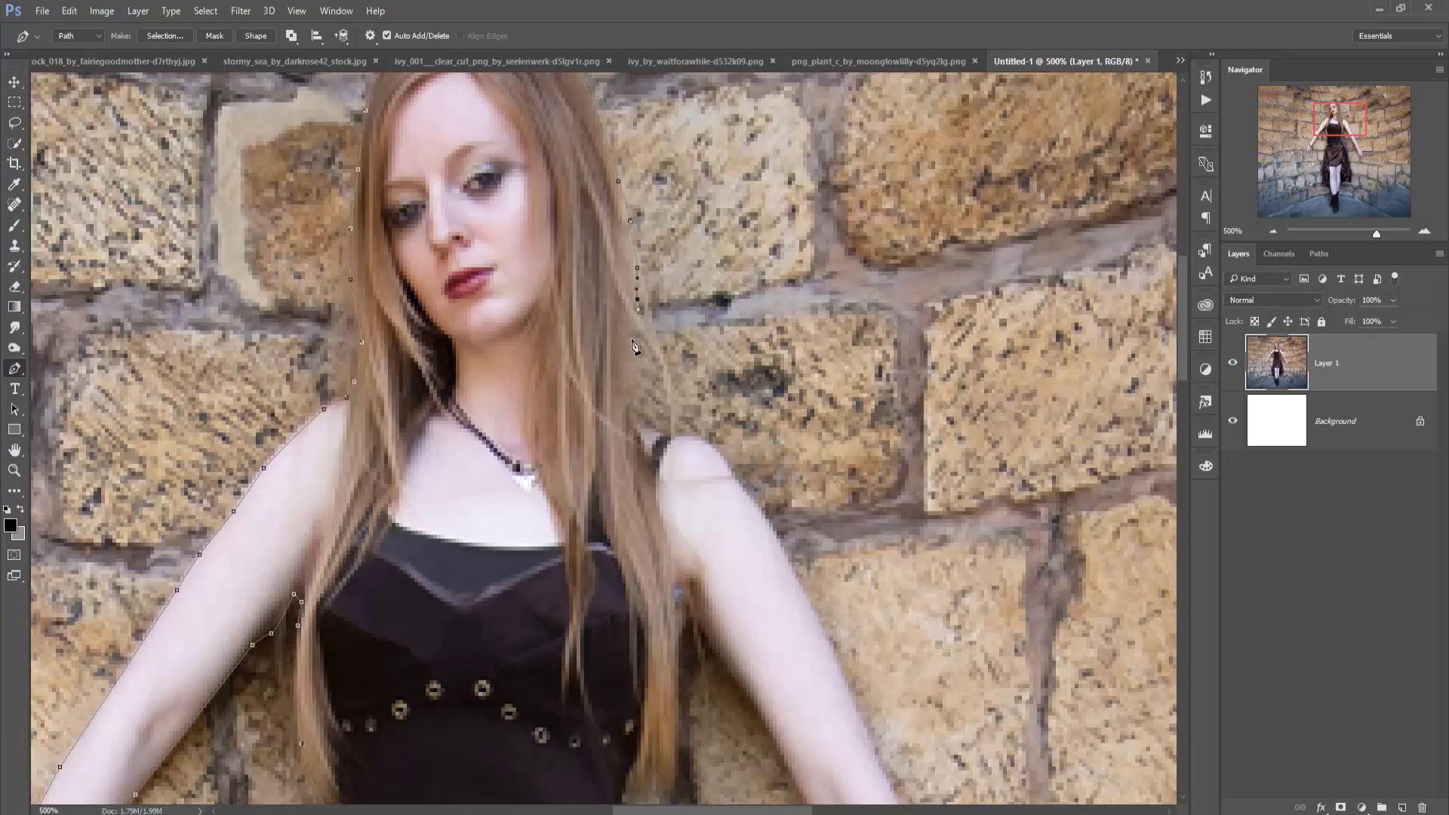
{"action": "left_click", "coordinate": [653, 428]}
{"action": "left_click", "coordinate": [747, 496]}
{"action": "left_click_drag", "start_coordinate": [744, 519], "coordinate": [384, 234]}
{"action": "left_click", "coordinate": [414, 245]}
{"action": "left_click", "coordinate": [452, 315]}
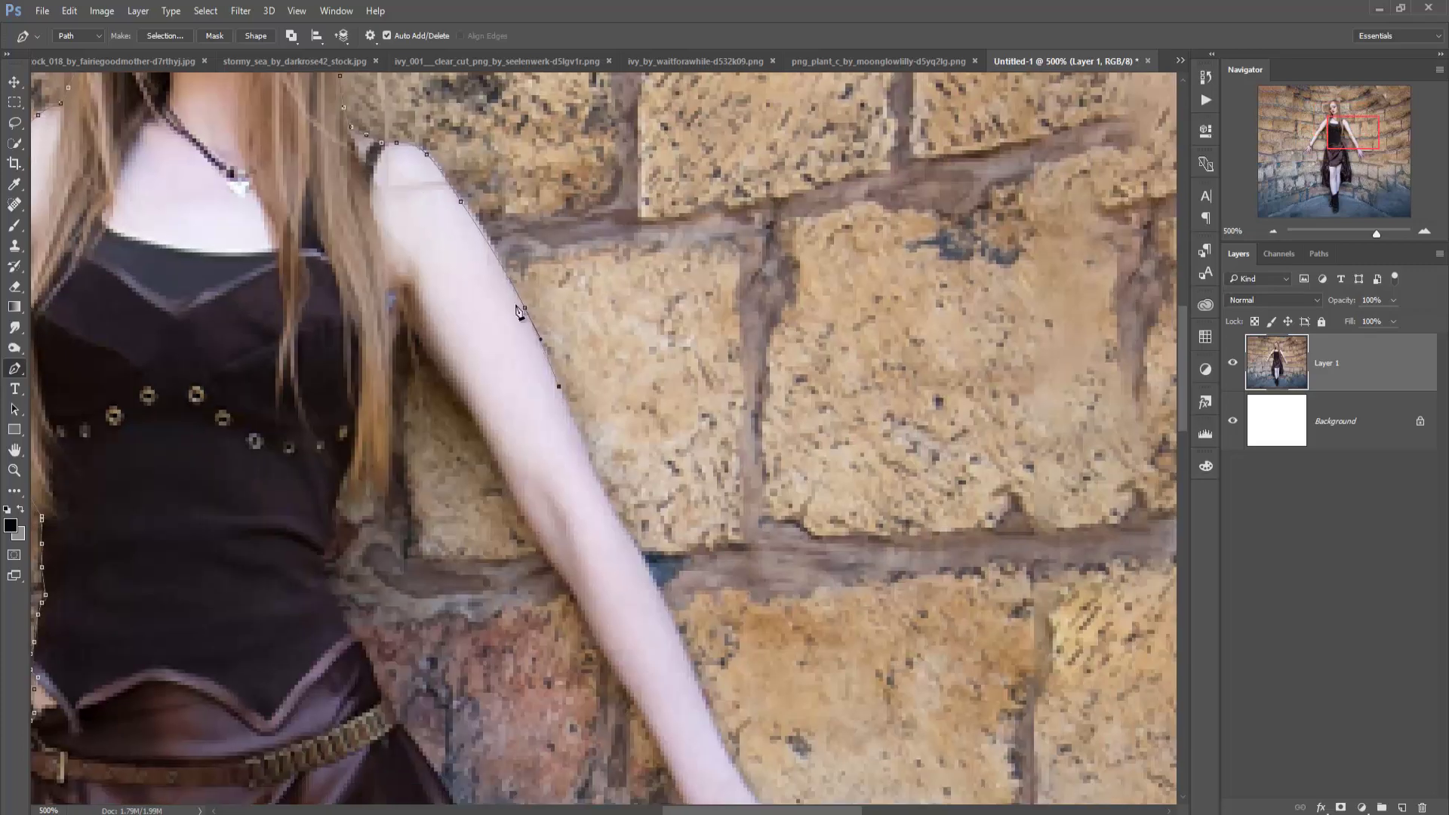
{"action": "left_click", "coordinate": [485, 395]}
- Continue down the other arm's outer edge to the hand
{"action": "scroll", "coordinate": [527, 398], "scroll_direction": "down", "scroll_amount": 3}
{"action": "left_click", "coordinate": [530, 328]}
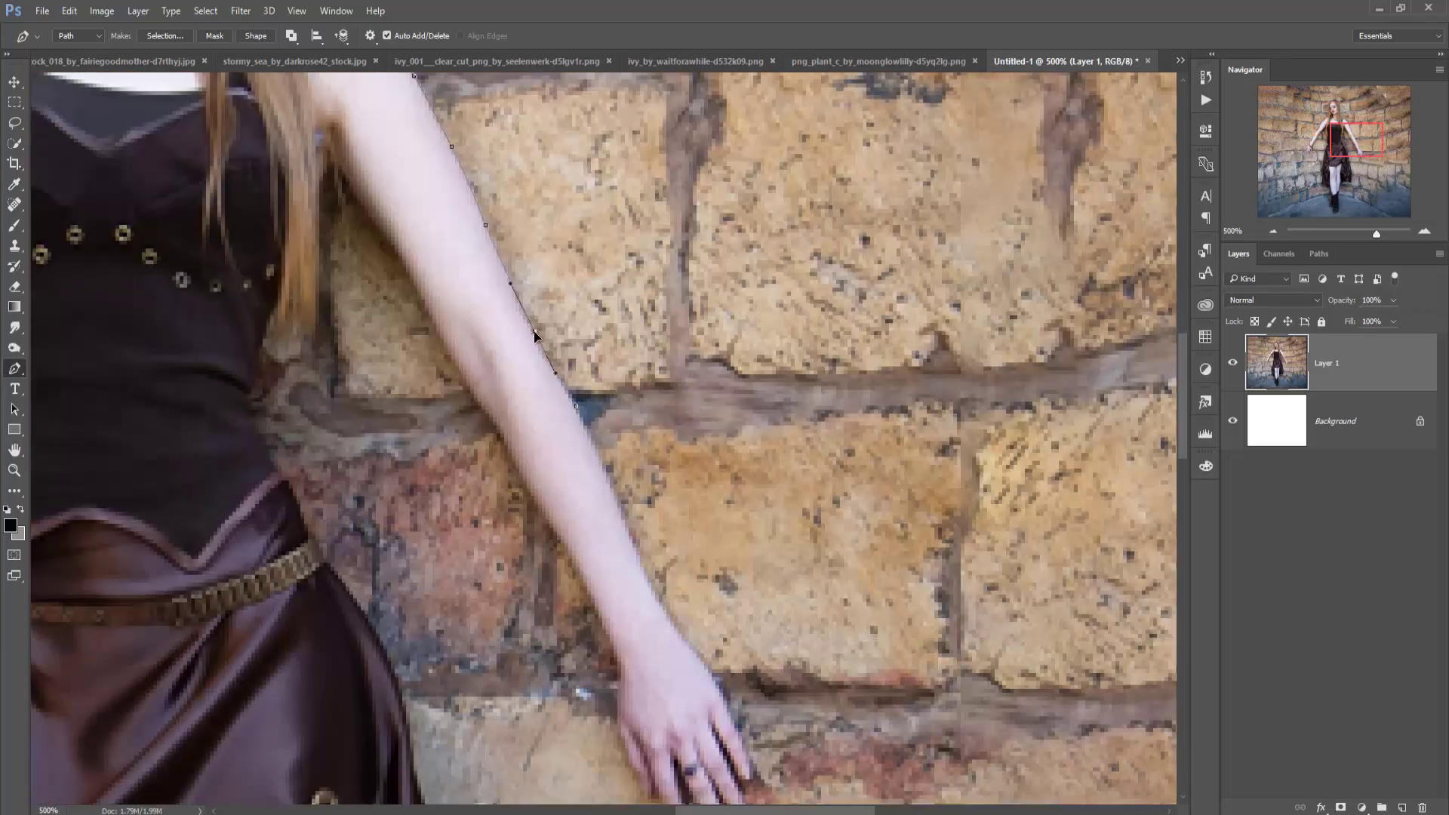
{"action": "left_click", "coordinate": [576, 410]}
{"action": "left_click", "coordinate": [609, 484]}
{"action": "left_click", "coordinate": [633, 548]}
{"action": "left_click", "coordinate": [668, 615]}
{"action": "left_click_drag", "start_coordinate": [668, 615], "coordinate": [464, 175]}
- Outline that hand's outer edge, fingertips and gaps between fingers
{"action": "left_click", "coordinate": [487, 209]}
{"action": "left_click", "coordinate": [526, 270]}
{"action": "left_click", "coordinate": [539, 314]}
{"action": "left_click", "coordinate": [535, 366]}
{"action": "left_click", "coordinate": [520, 400]}
{"action": "left_click", "coordinate": [498, 381]}
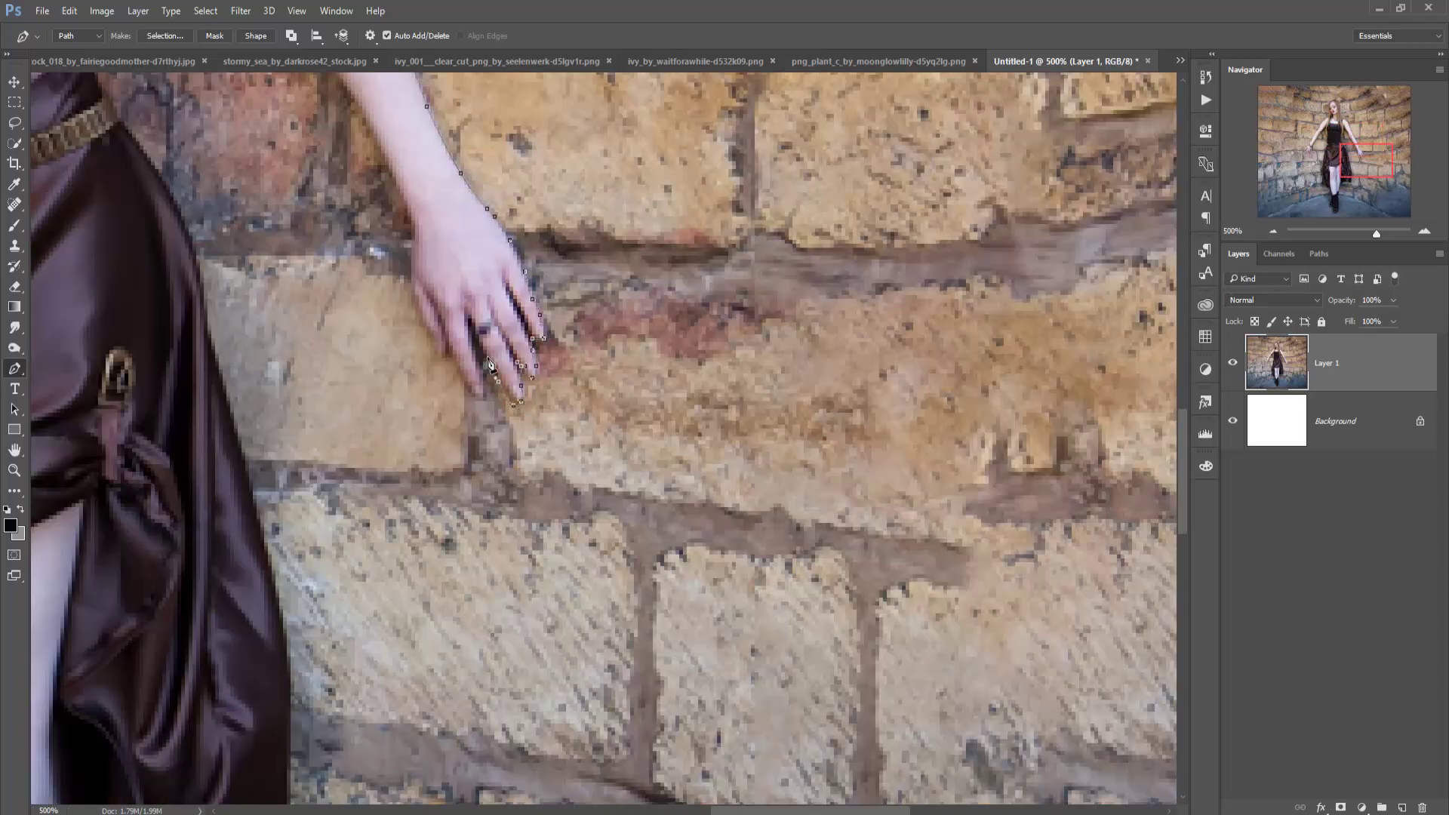
{"action": "left_click", "coordinate": [469, 315]}
{"action": "left_click", "coordinate": [480, 393]}
{"action": "left_click", "coordinate": [440, 351]}
{"action": "left_click", "coordinate": [411, 257]}
- Trace up the arm's inner edge to the armpit
{"action": "left_click_drag", "start_coordinate": [417, 243], "coordinate": [524, 514]}
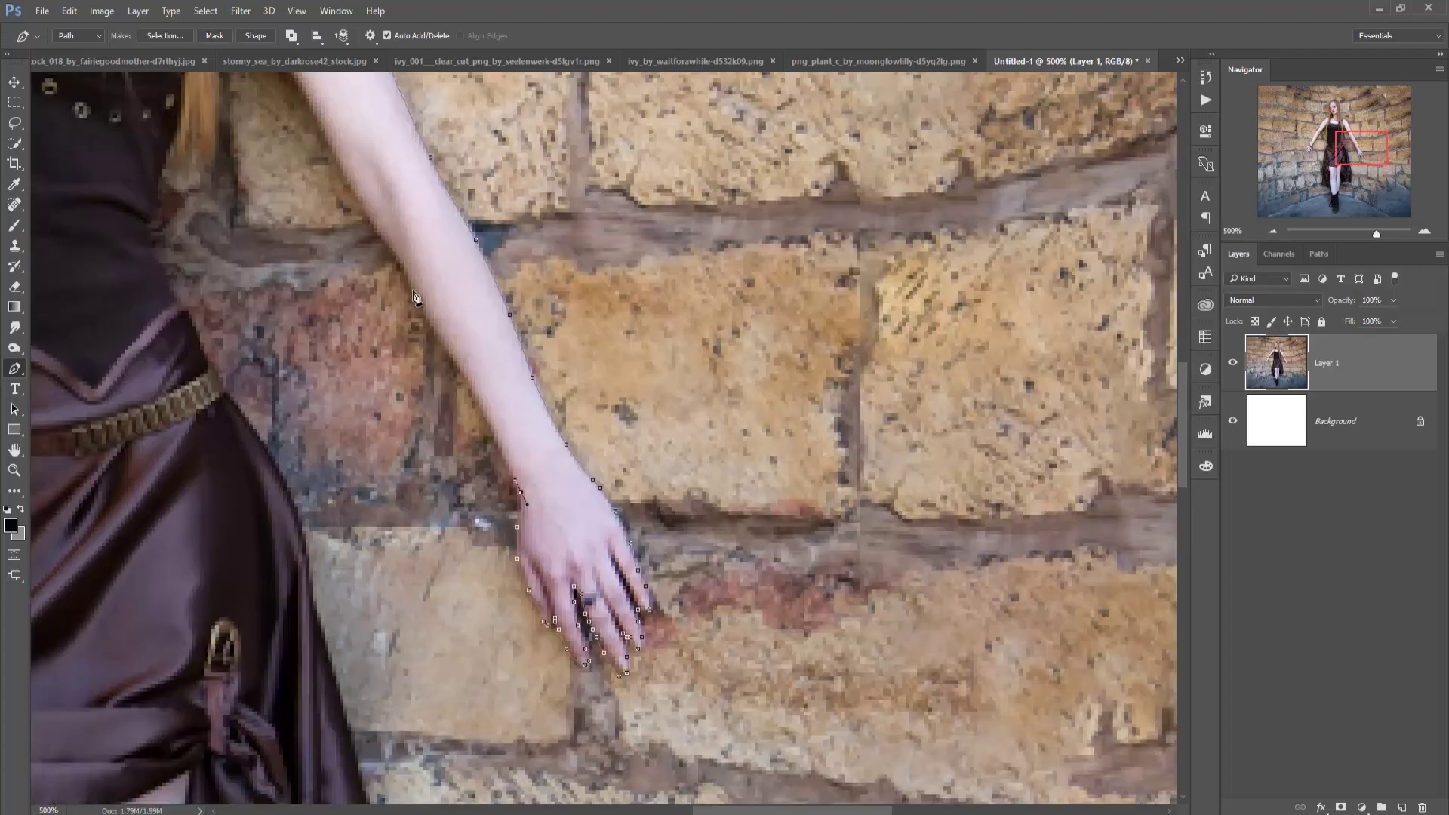
{"action": "left_click", "coordinate": [521, 492]}
{"action": "left_click", "coordinate": [487, 418]}
{"action": "left_click", "coordinate": [442, 338]}
{"action": "left_click", "coordinate": [411, 291]}
{"action": "left_click", "coordinate": [384, 237]}
{"action": "left_click_drag", "start_coordinate": [343, 178], "coordinate": [521, 528]}
{"action": "left_click", "coordinate": [458, 414]}
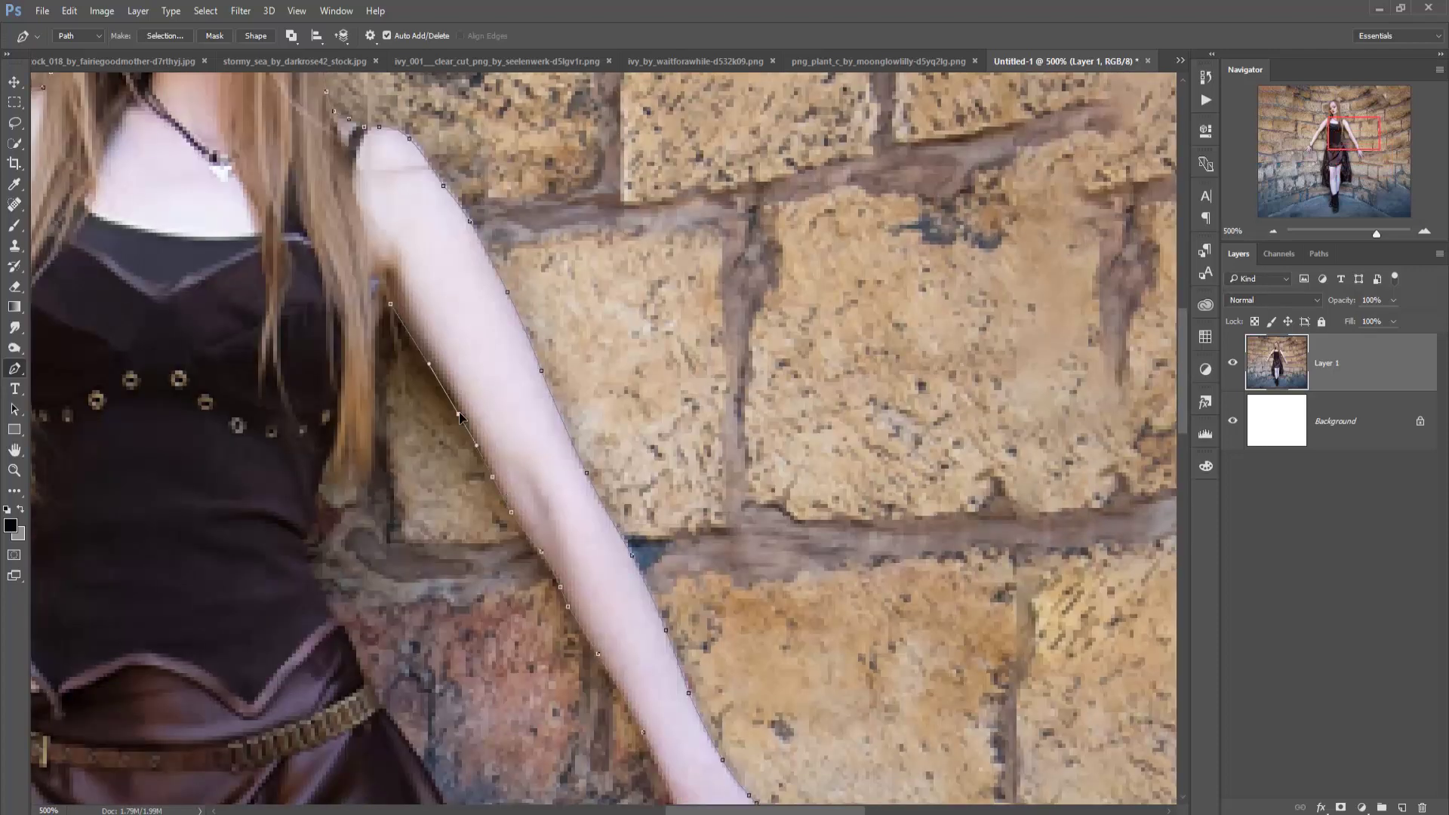
- Trace down the torso's edge from the armpit toward the skirt
{"action": "left_click", "coordinate": [377, 326]}
{"action": "left_click", "coordinate": [372, 430]}
{"action": "left_click", "coordinate": [315, 492]}
{"action": "left_click", "coordinate": [335, 615]}
{"action": "left_click_drag", "start_coordinate": [363, 672], "coordinate": [370, 227]}
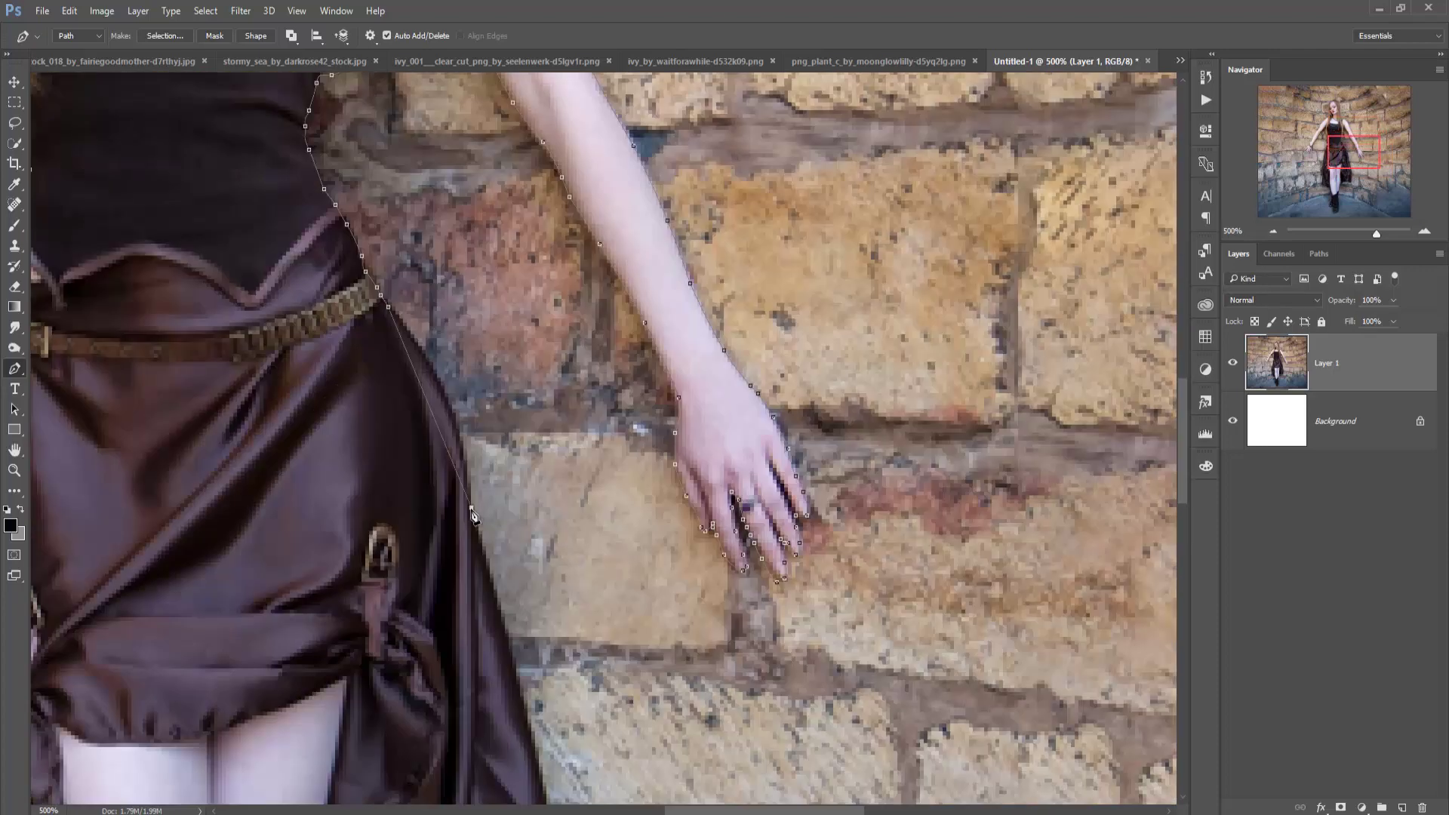
{"action": "left_click_drag", "start_coordinate": [456, 537], "coordinate": [468, 264]}
{"action": "left_click_drag", "start_coordinate": [526, 619], "coordinate": [526, 272]}
- Trace along the skirt hem and down the leg
{"action": "left_click", "coordinate": [531, 445]}
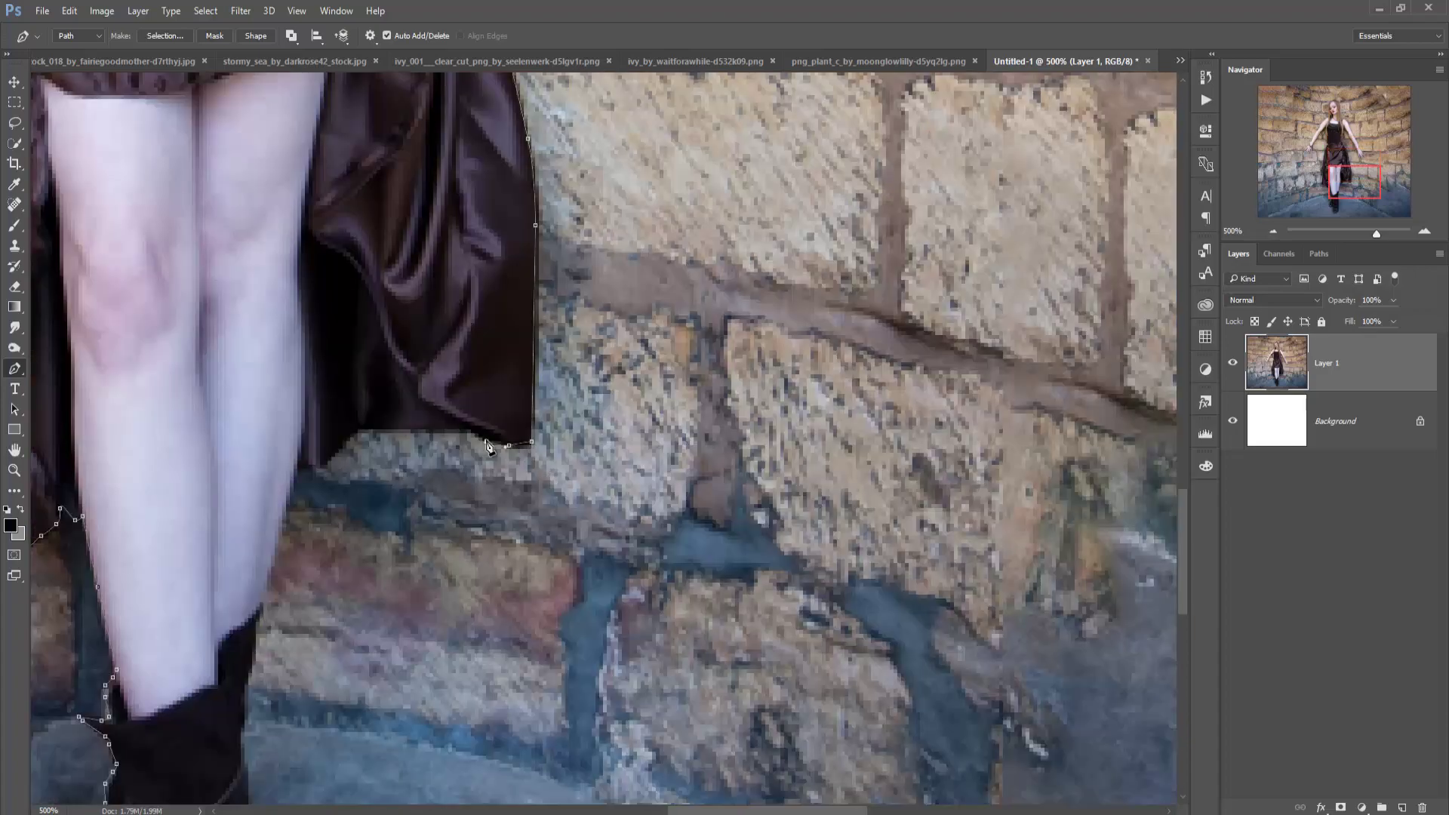
{"action": "left_click", "coordinate": [452, 433]}
{"action": "left_click", "coordinate": [384, 433]}
{"action": "left_click", "coordinate": [316, 469]}
{"action": "left_click_drag", "start_coordinate": [280, 538], "coordinate": [363, 294]}
{"action": "left_click", "coordinate": [361, 290]}
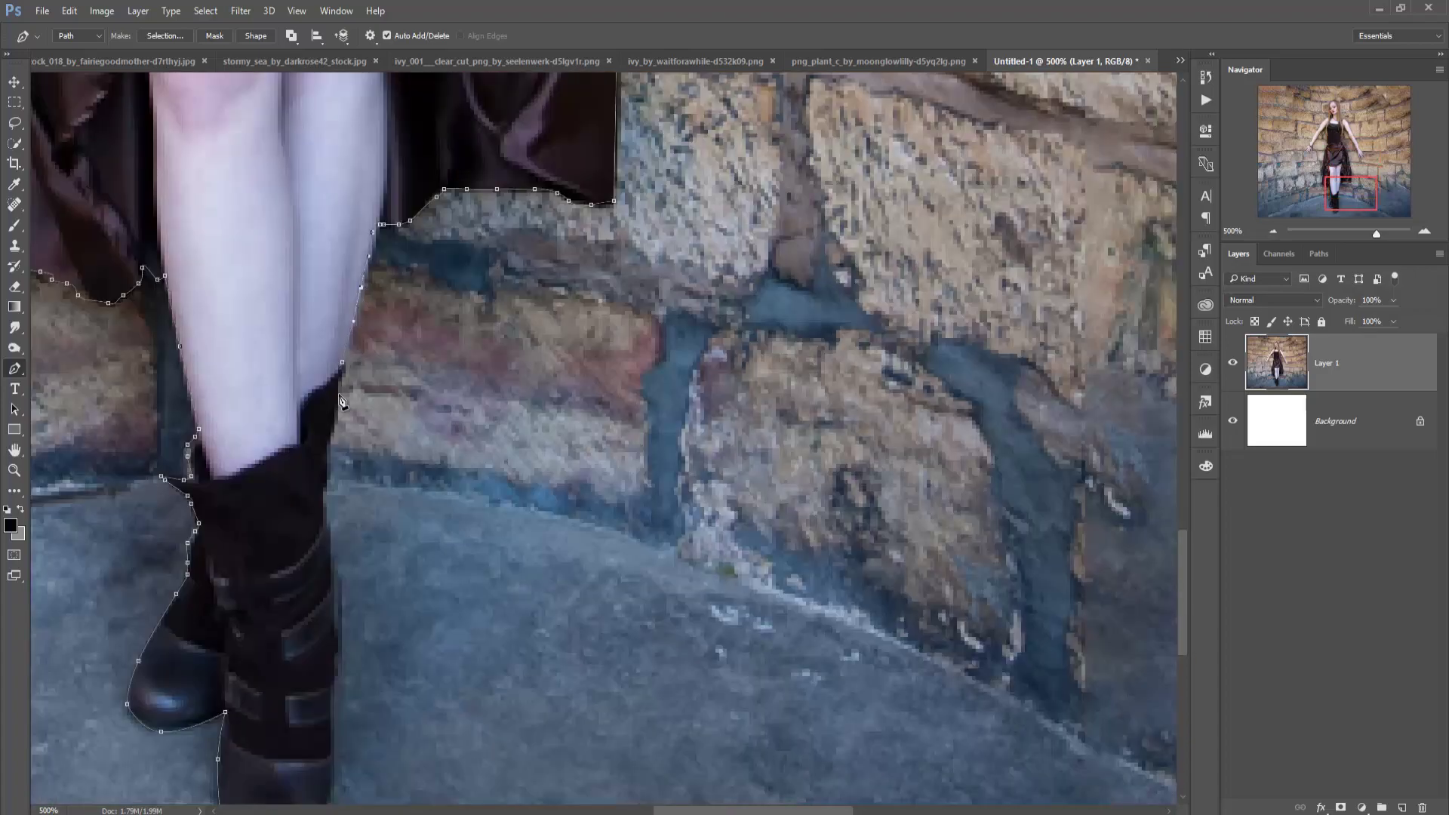
- Outline the leg's right edge and boot toe, closing the path, then fit the image on screen
{"action": "left_click", "coordinate": [335, 423]}
{"action": "left_click", "coordinate": [326, 538]}
{"action": "left_click", "coordinate": [338, 637]}
{"action": "left_click", "coordinate": [334, 684]}
{"action": "left_click_drag", "start_coordinate": [334, 687], "coordinate": [480, 239]}
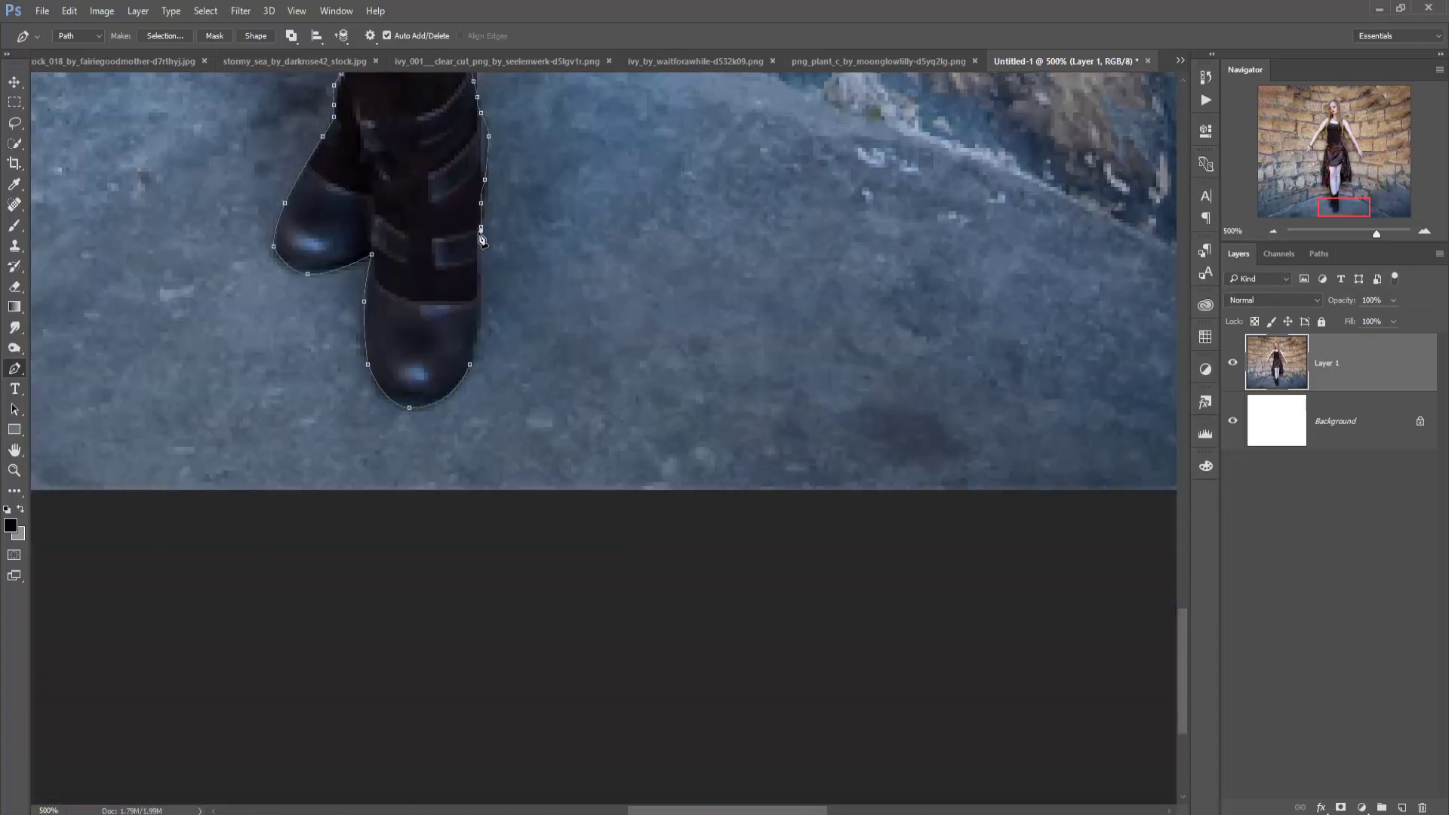
{"action": "key", "text": "ctrl+0"}
- Convert the traced pen path into a selection with Make Selection
{"action": "right_click", "coordinate": [602, 323]}
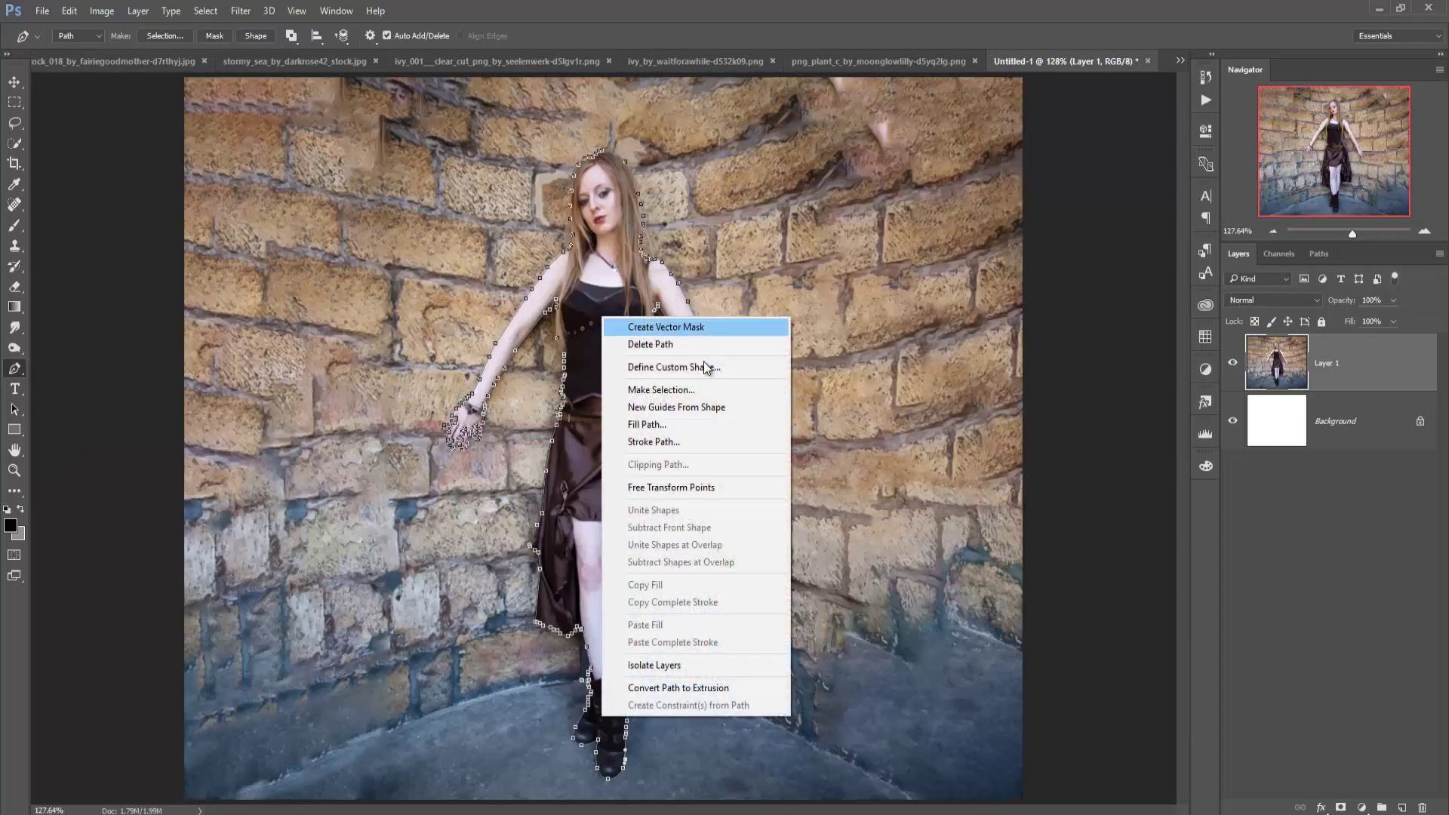
{"action": "left_click", "coordinate": [732, 381]}
{"action": "left_click", "coordinate": [808, 244]}
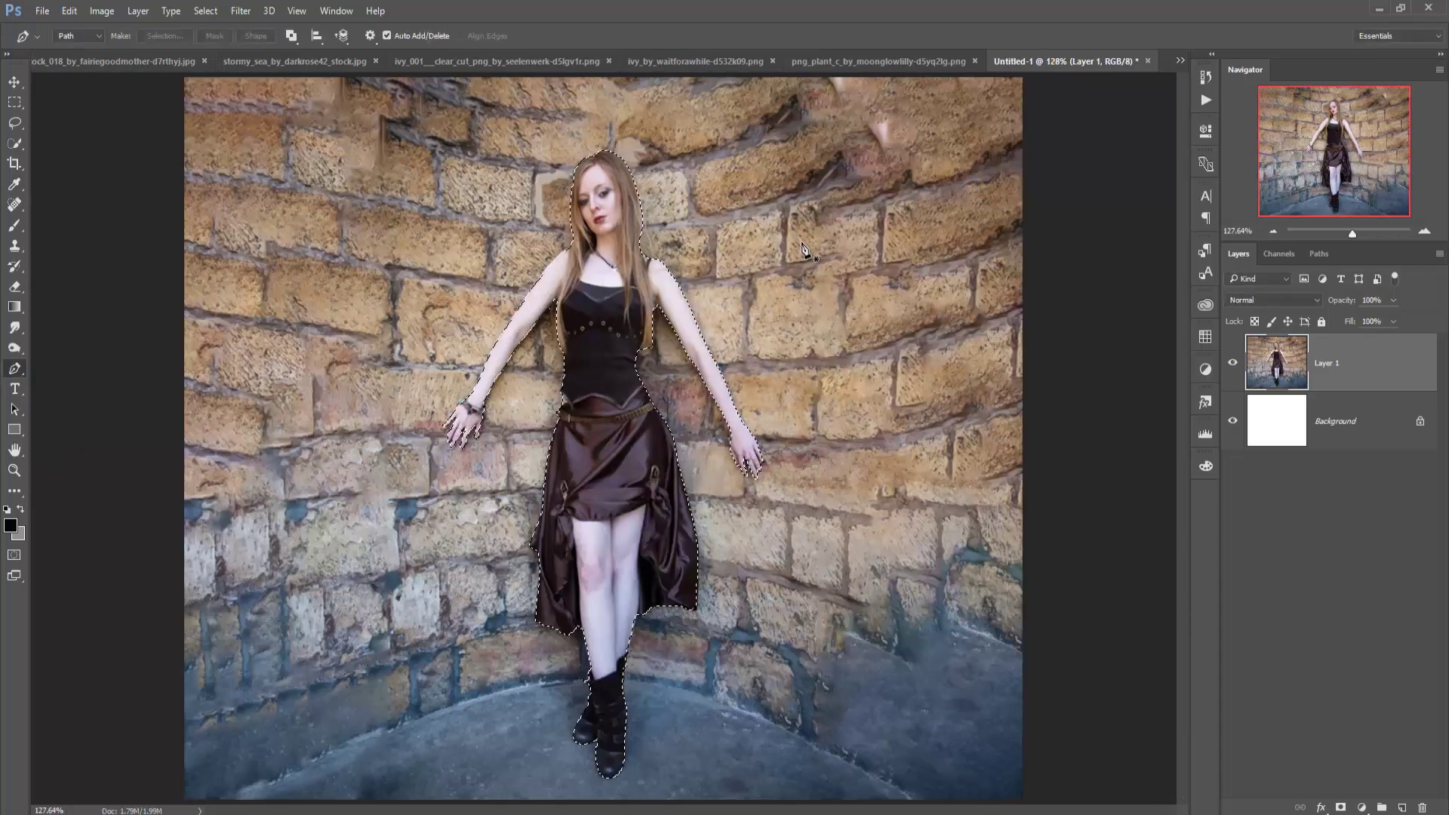
- Refine the selection in Select and Mask with Output To New Layer
{"action": "left_click", "coordinate": [14, 144]}
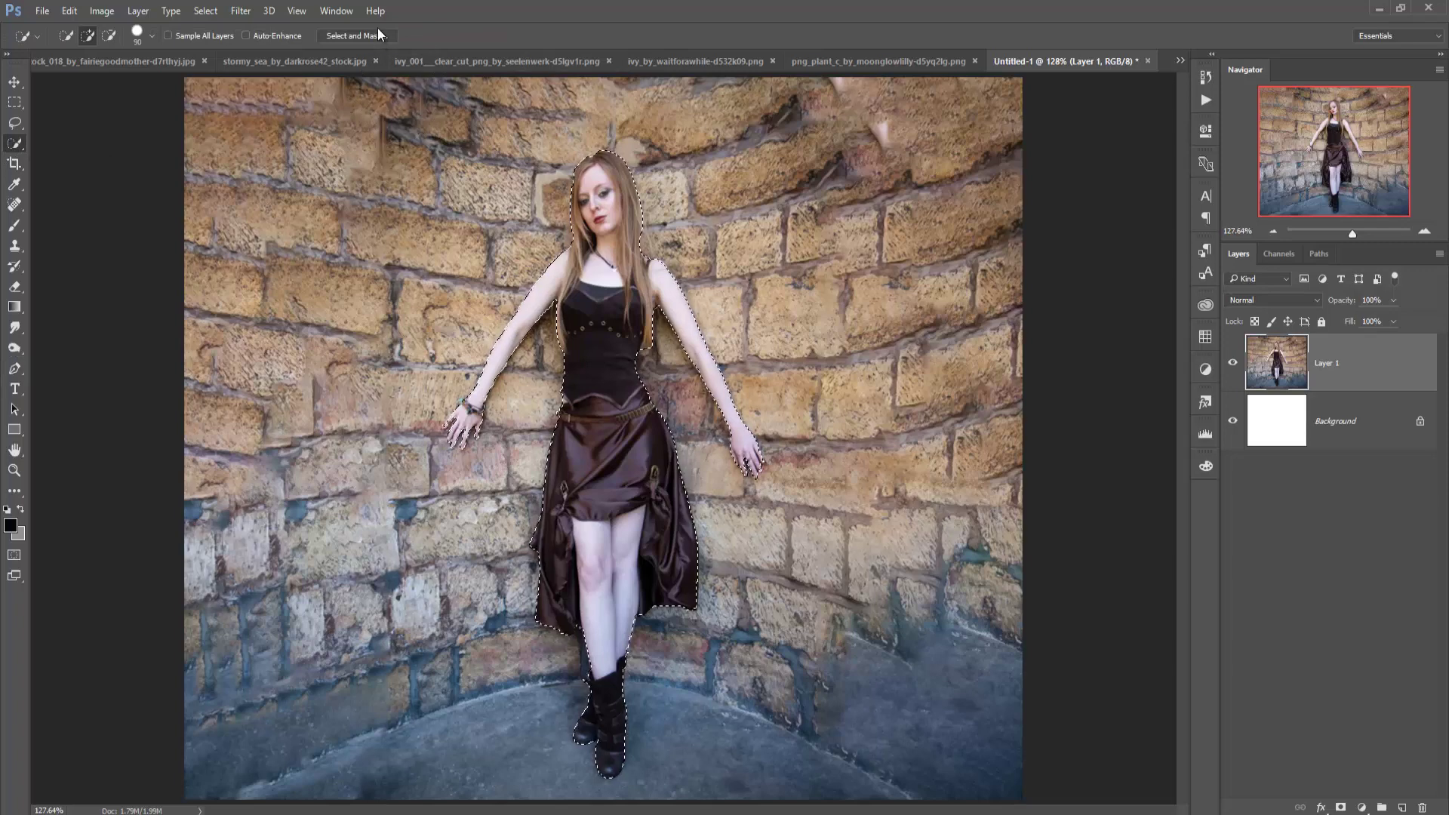
{"action": "left_click", "coordinate": [356, 36]}
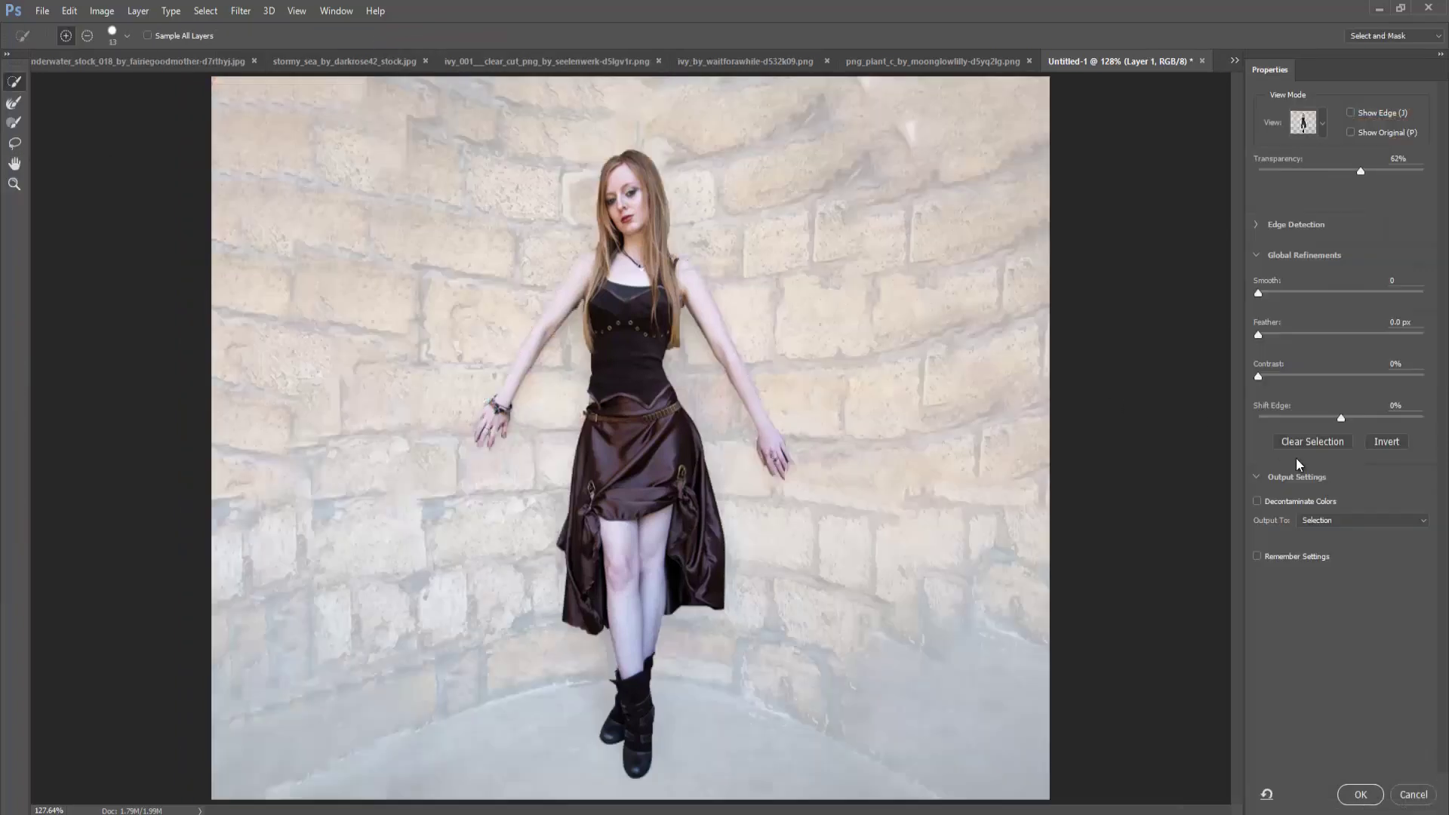
{"action": "left_click", "coordinate": [1361, 522]}
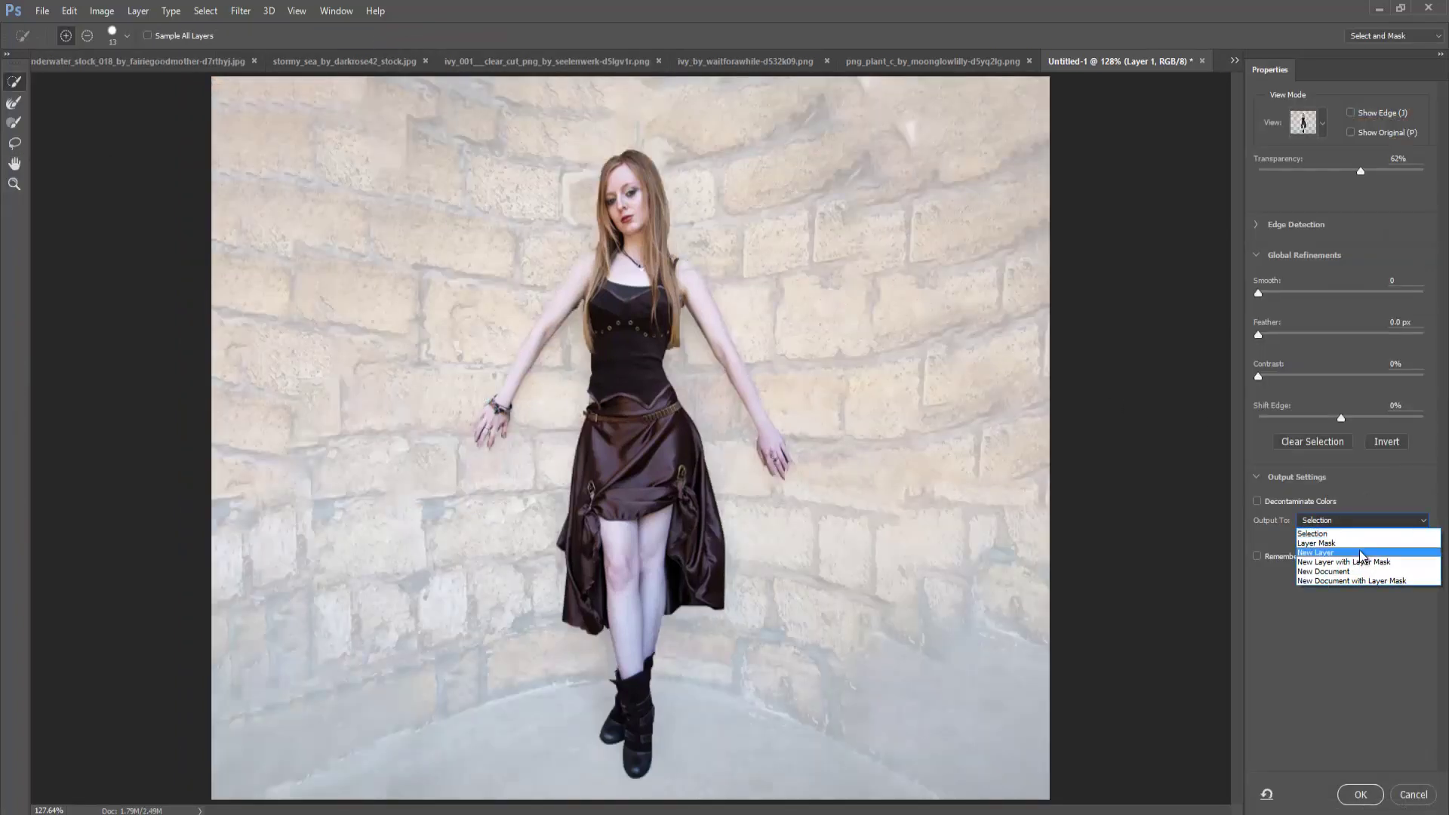
{"action": "left_click", "coordinate": [1358, 553]}
{"action": "left_click", "coordinate": [1363, 794]}
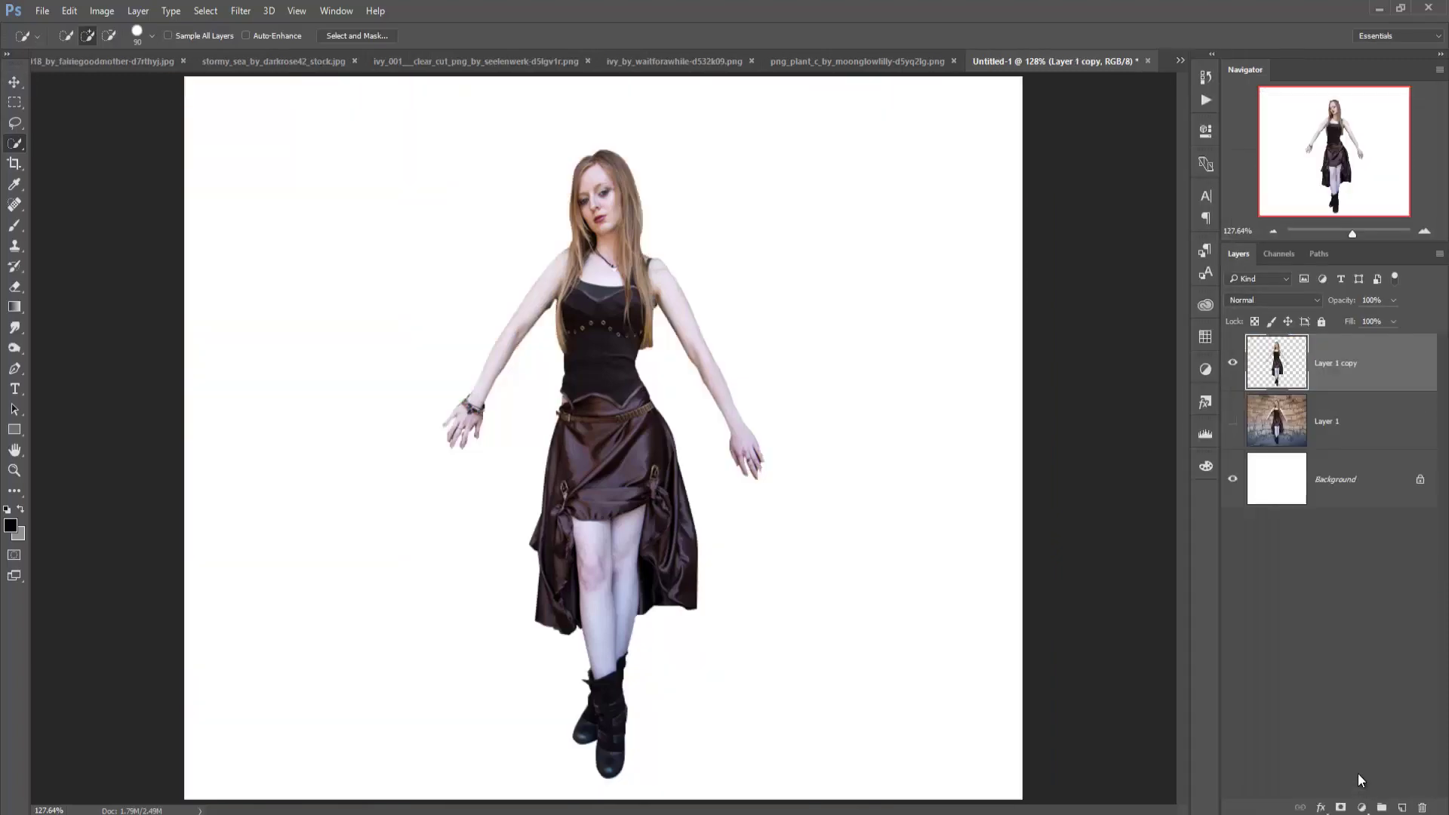
- Show Layer 1 again and load the cut-out model's outline as a selection
{"action": "left_click", "coordinate": [1231, 420]}
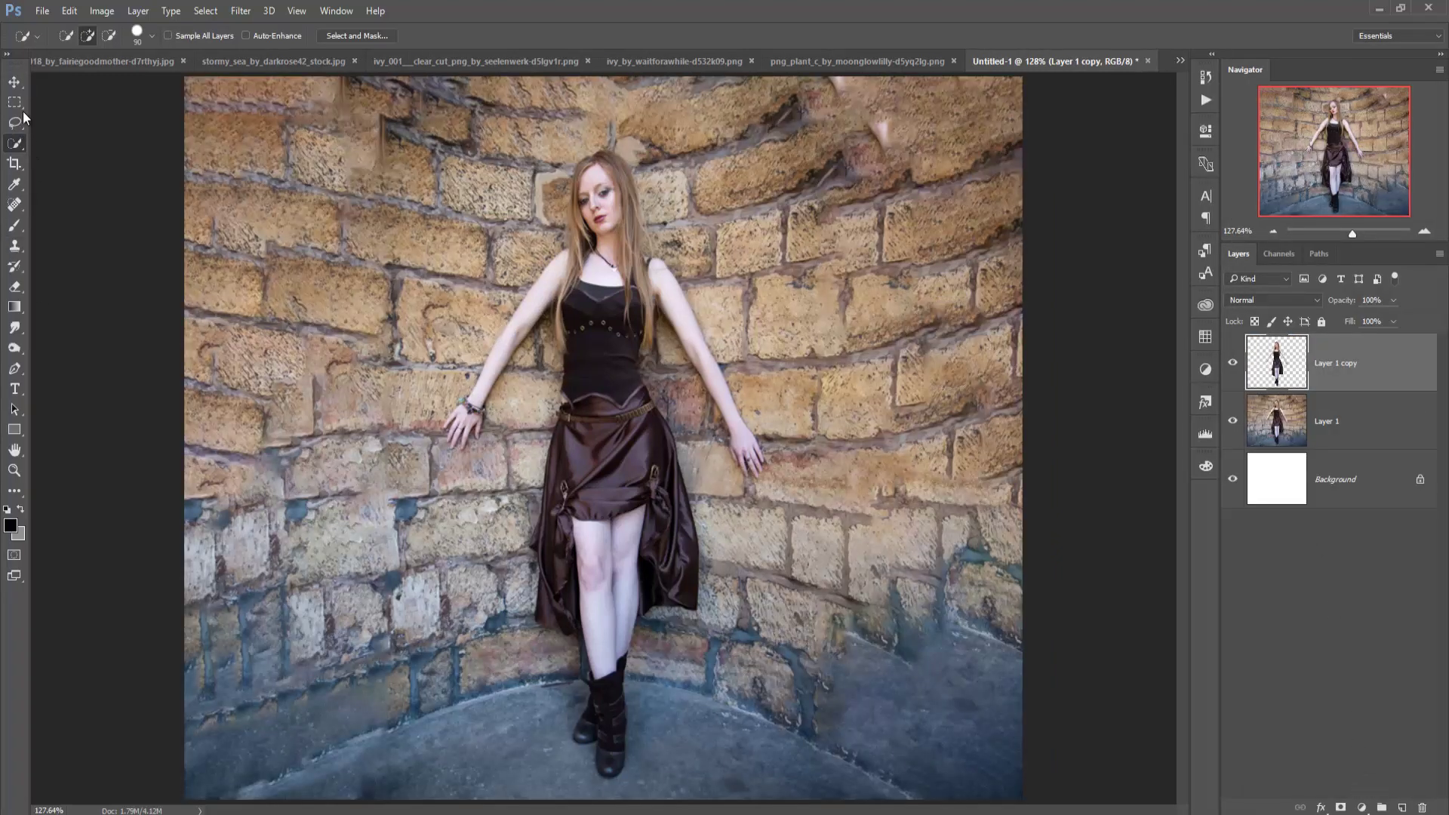
{"action": "left_click", "coordinate": [66, 37]}
{"action": "mouse_move", "coordinate": [483, 234]}
{"action": "left_mouse_down"}
{"action": "mouse_move", "coordinate": [656, 648]}
{"action": "mouse_move", "coordinate": [366, 472]}
{"action": "left_mouse_up"}
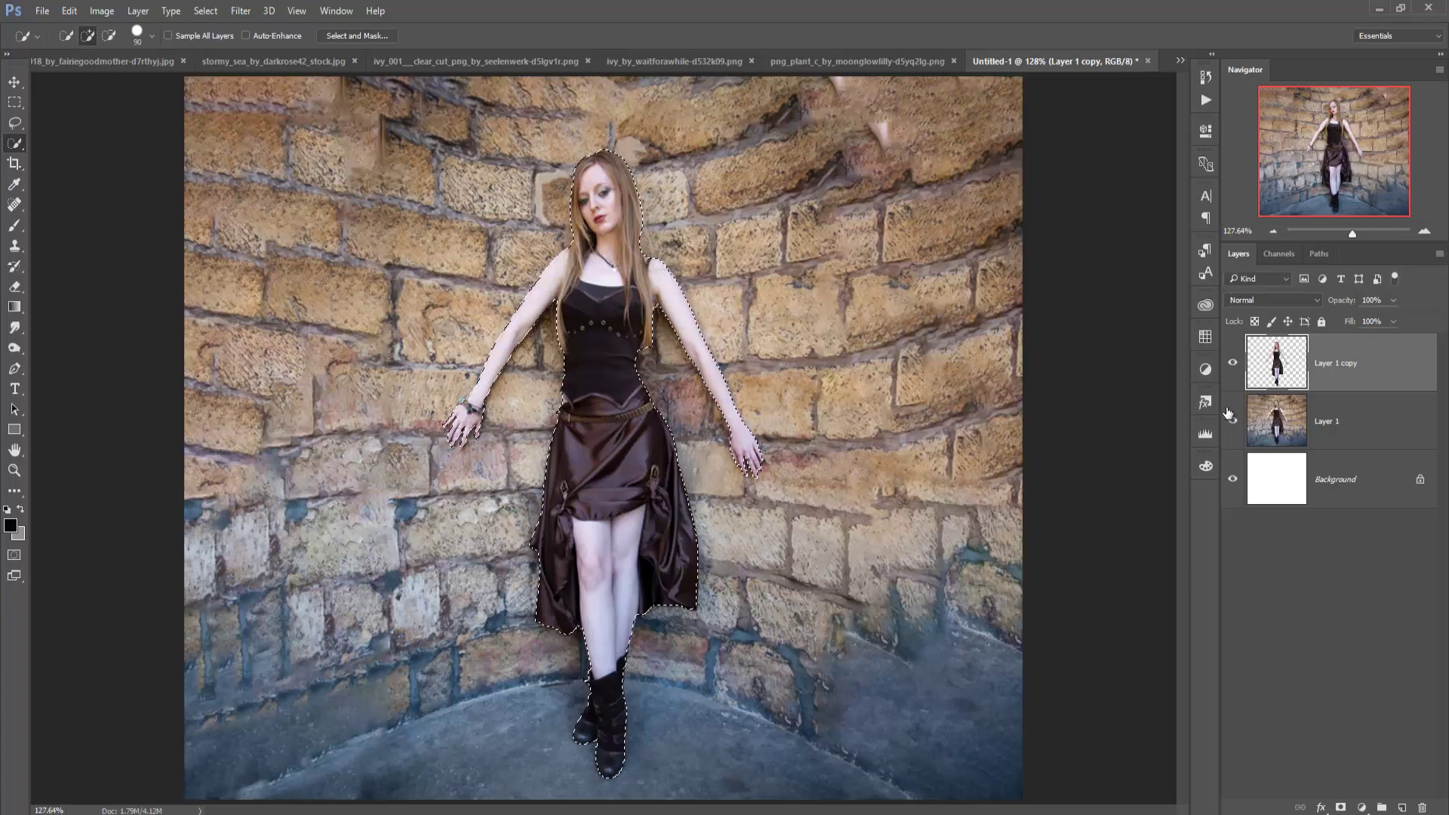
- Make Layer 1 active and expand the selection with Select > Modify > Expand
{"action": "left_click", "coordinate": [1281, 413]}
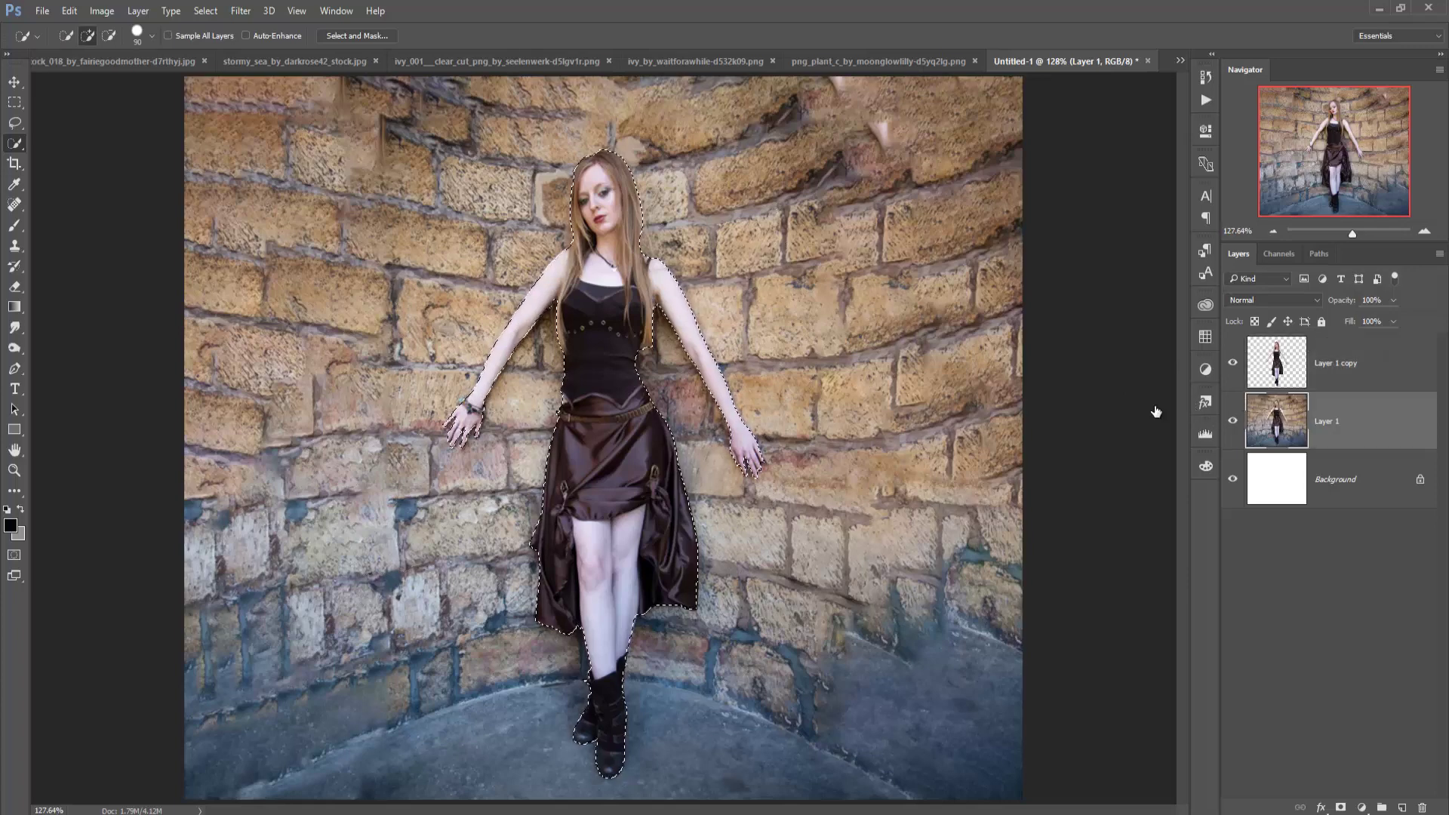
{"action": "left_click", "coordinate": [206, 11]}
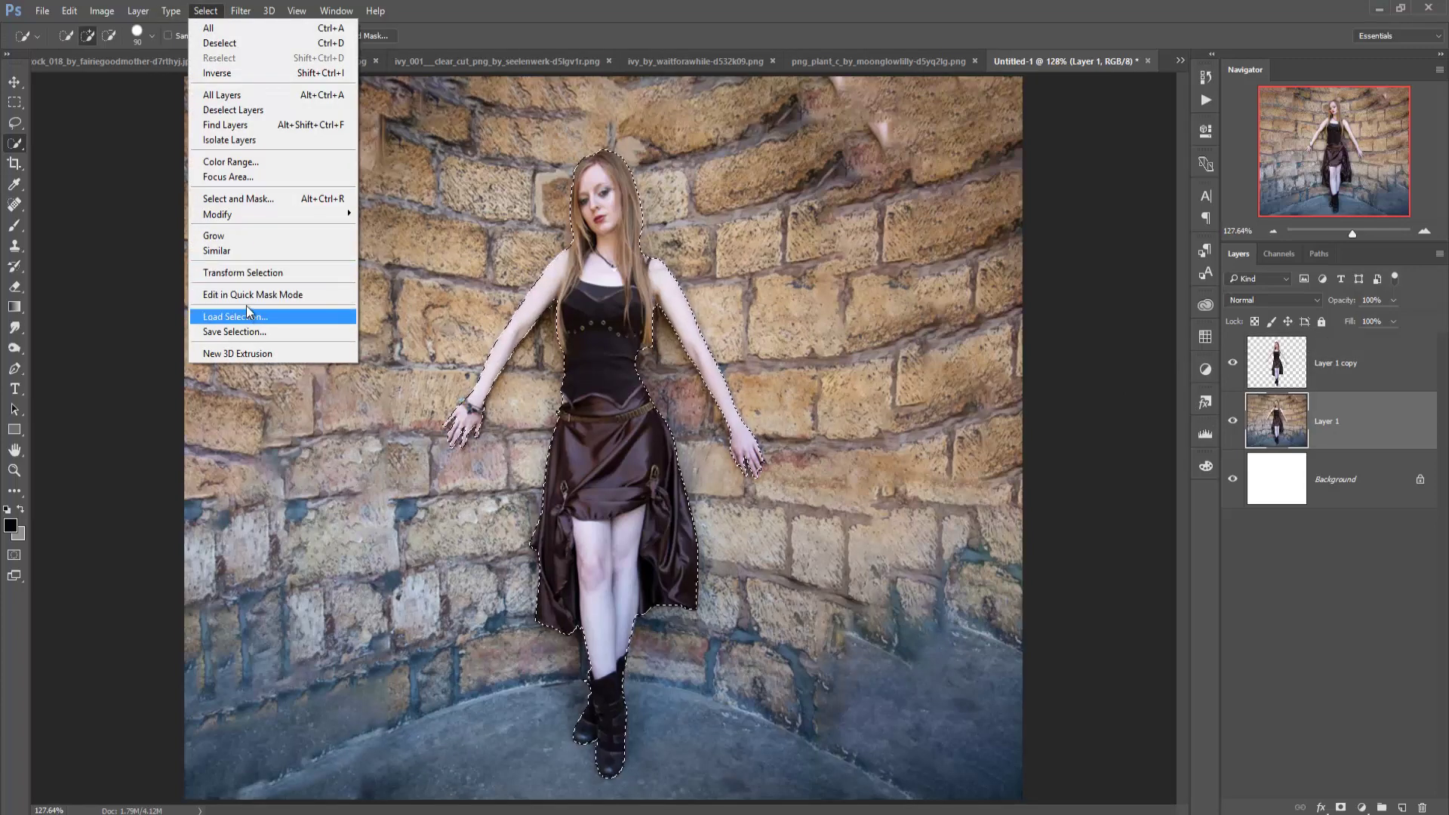
{"action": "mouse_move", "coordinate": [217, 215]}
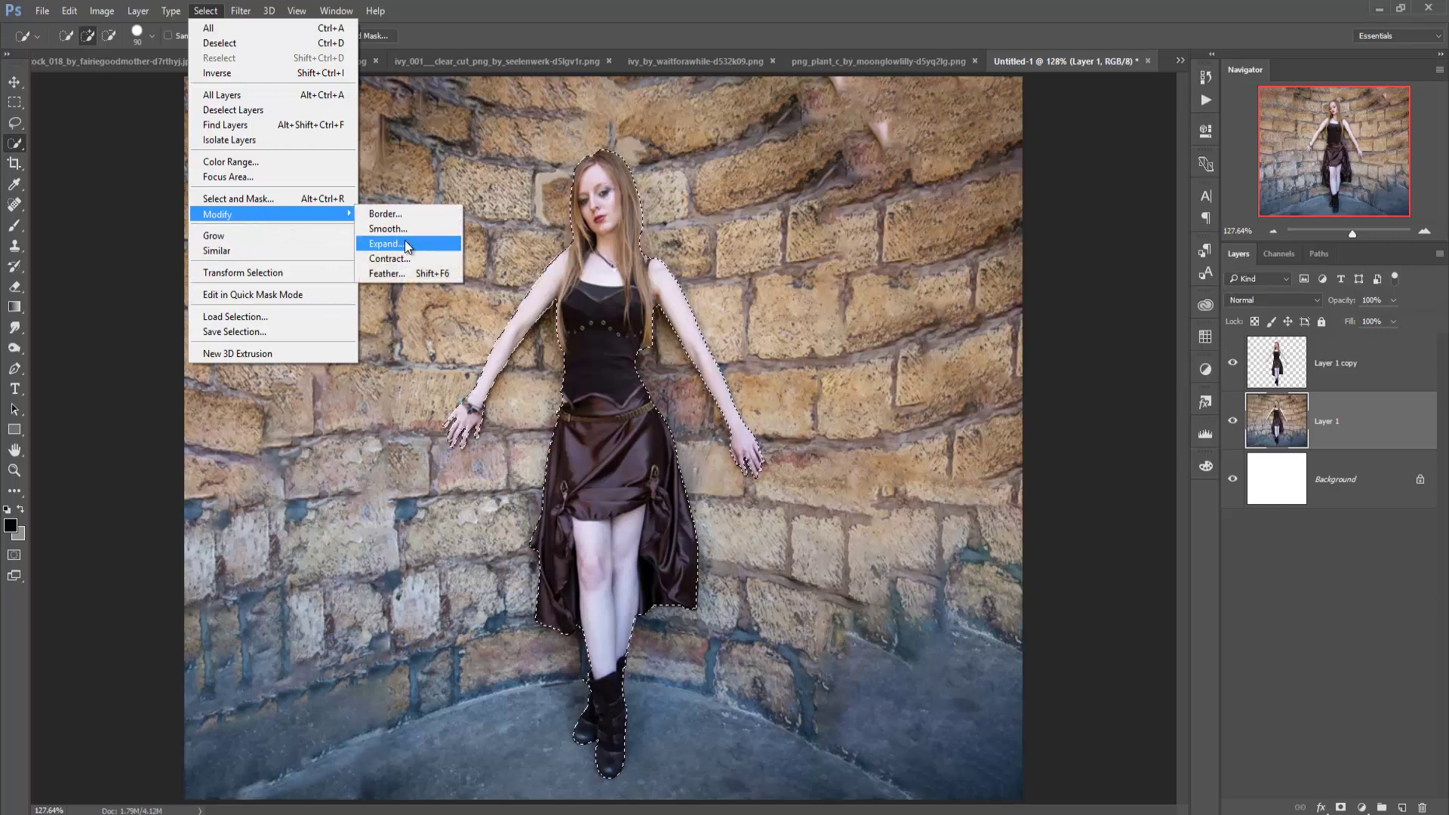
{"action": "left_click", "coordinate": [392, 245]}
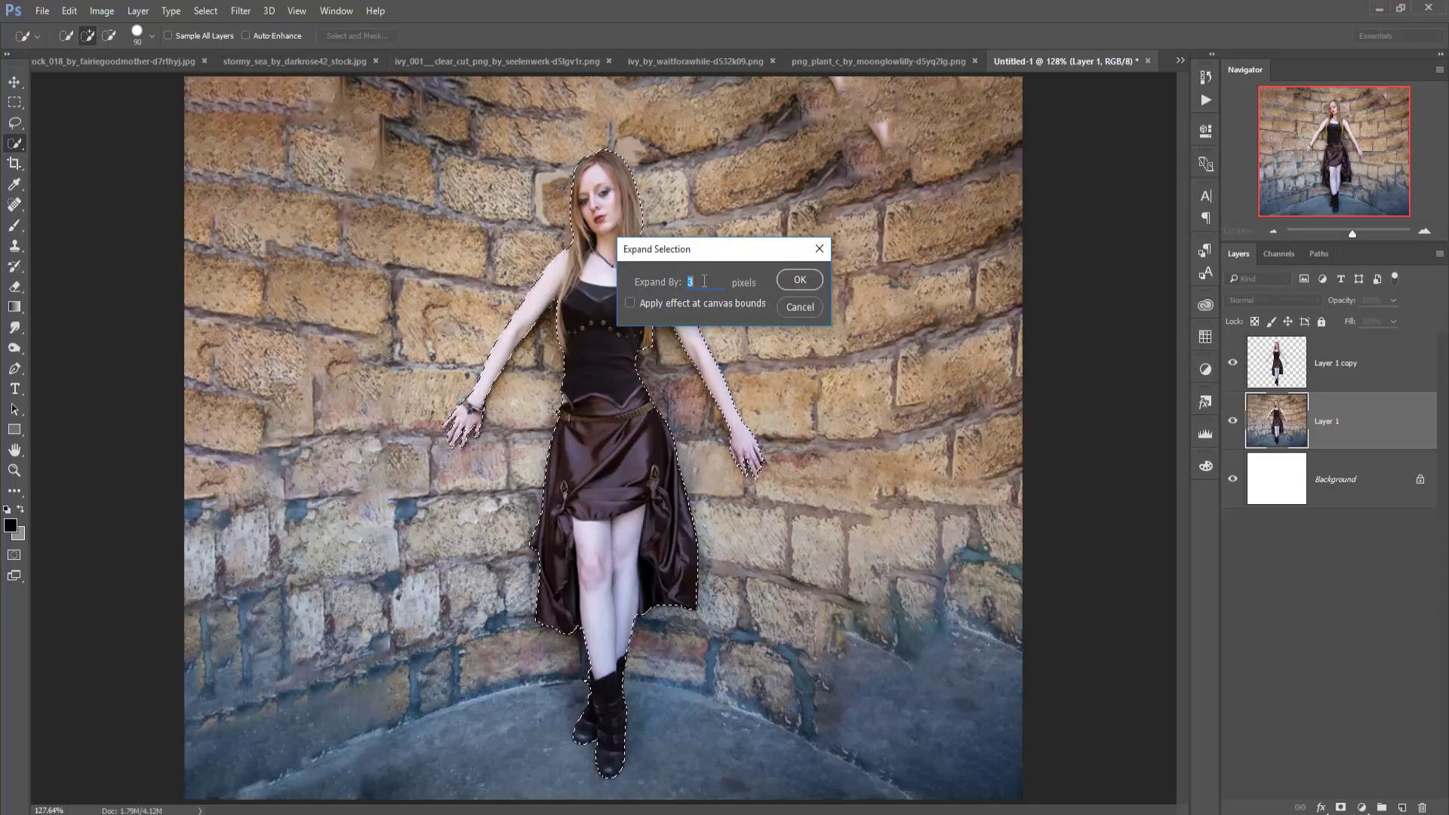
{"action": "left_click", "coordinate": [793, 283]}
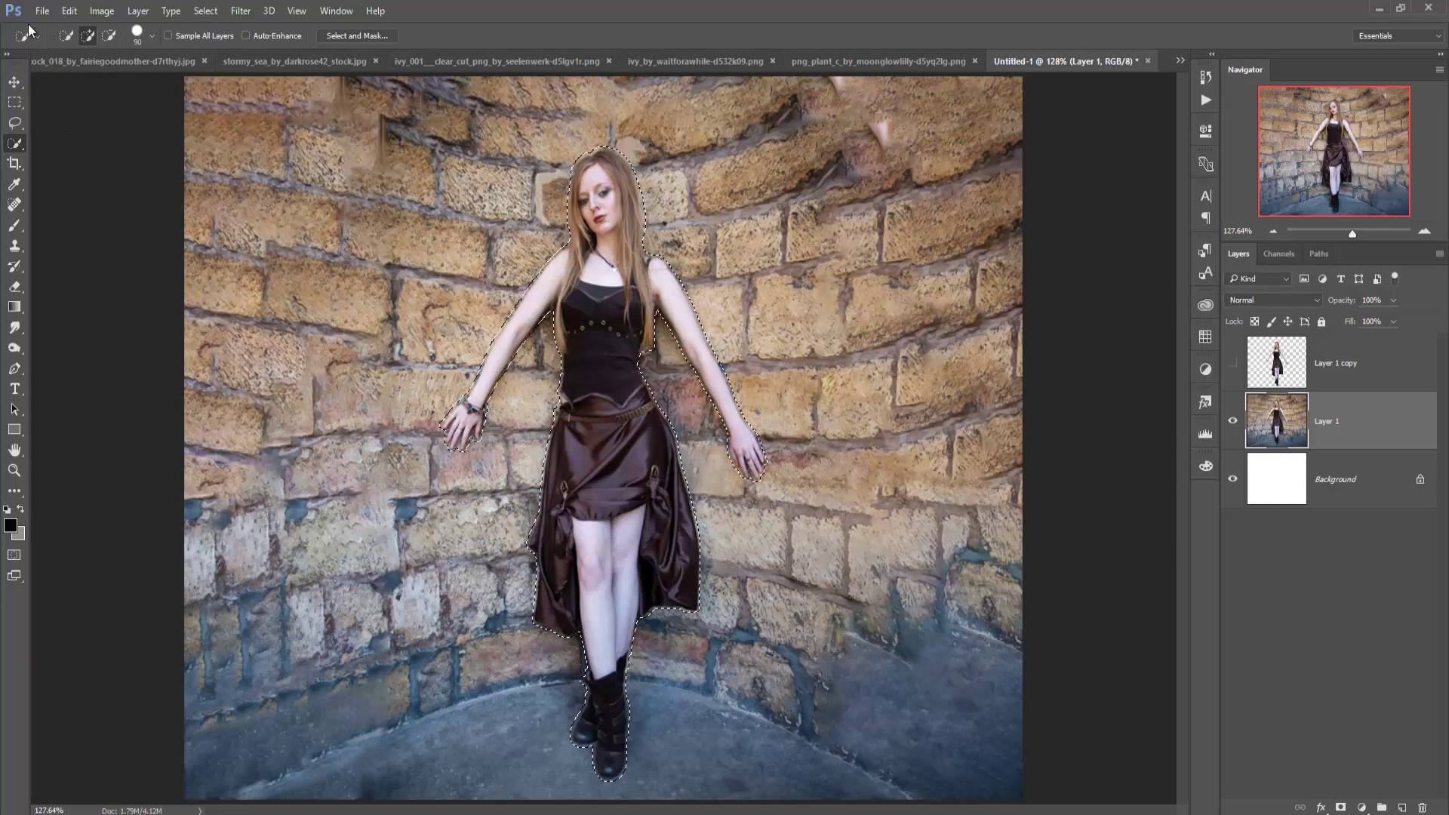
- Content-Aware fill the woman's area on Layer 1 with the surrounding wall texture
{"action": "left_click", "coordinate": [68, 10]}
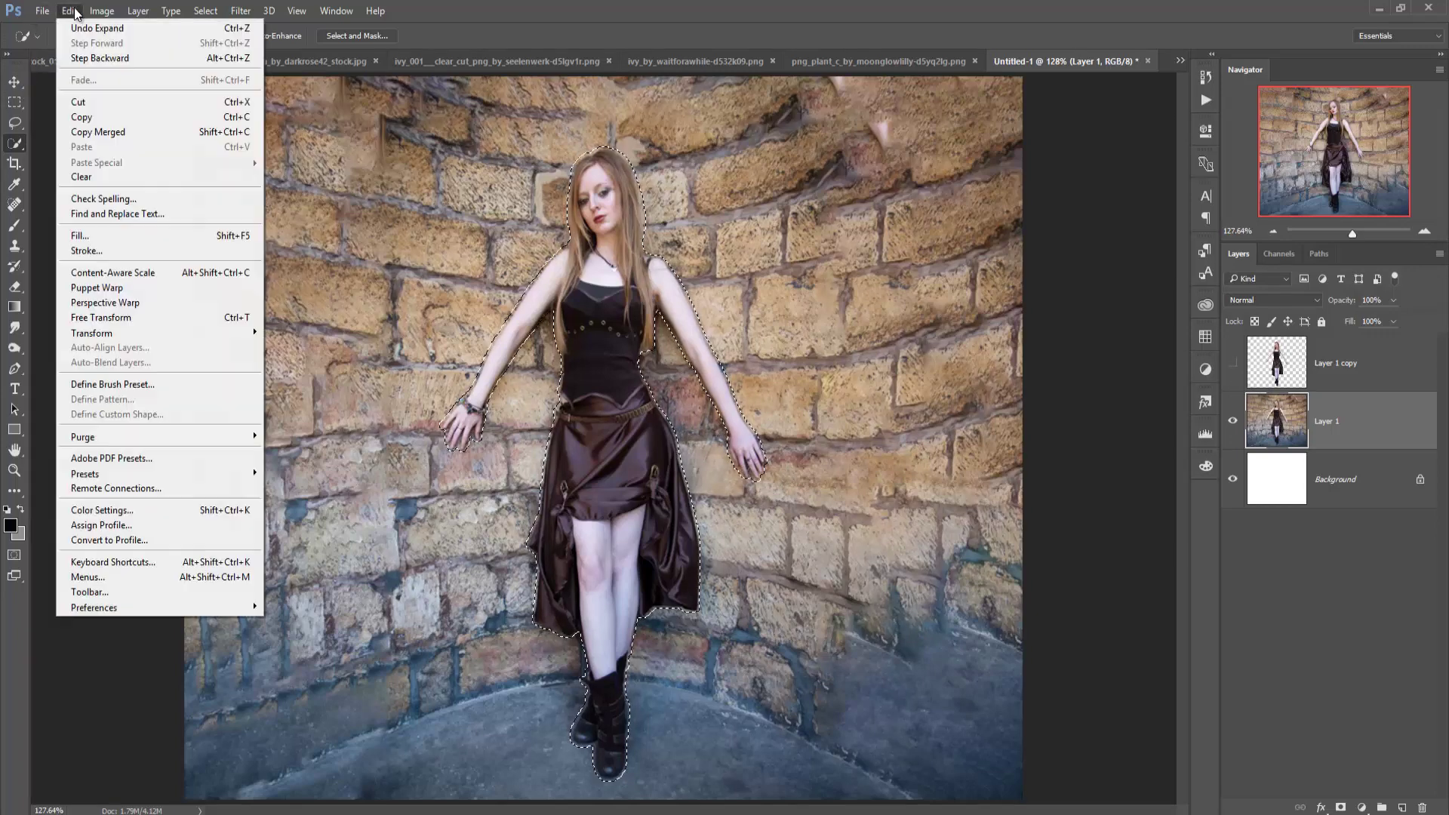
{"action": "left_click", "coordinate": [114, 237]}
{"action": "left_click", "coordinate": [736, 241]}
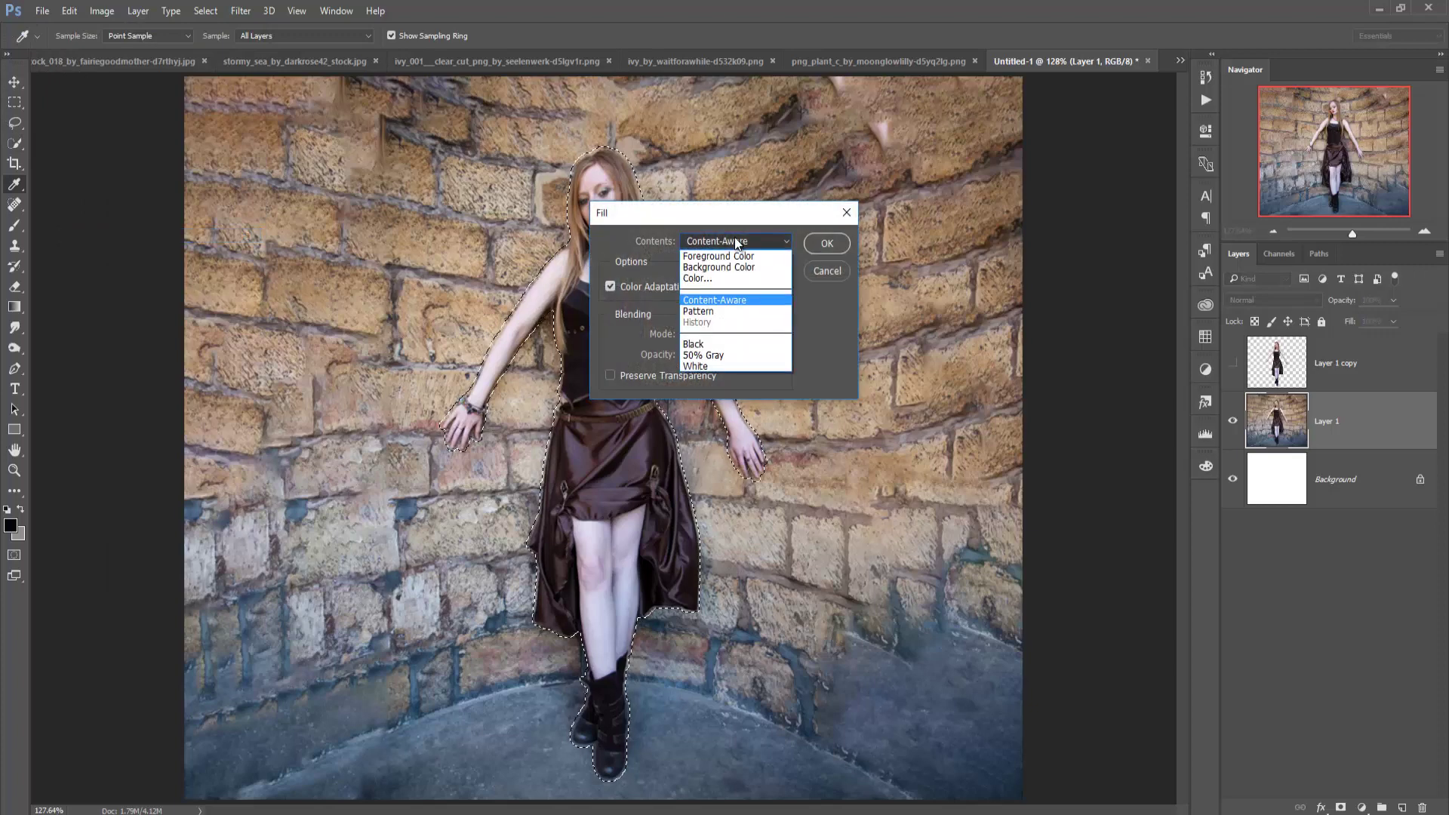
{"action": "left_click", "coordinate": [748, 302]}
{"action": "left_click", "coordinate": [849, 246]}
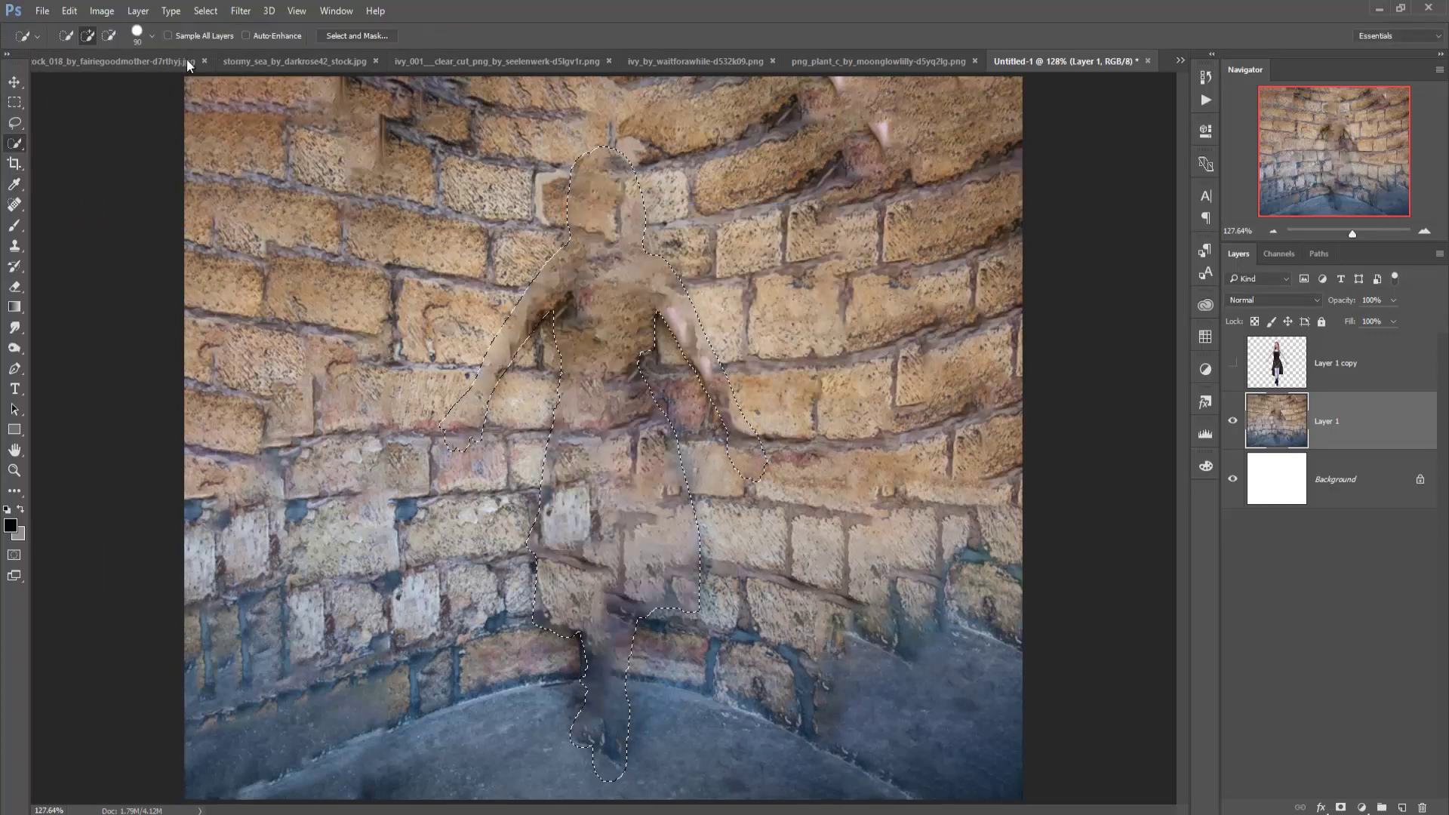
- Deselect and make the cut-out Layer 1 copy visible again
{"action": "left_click", "coordinate": [205, 11]}
{"action": "left_click", "coordinate": [209, 44]}
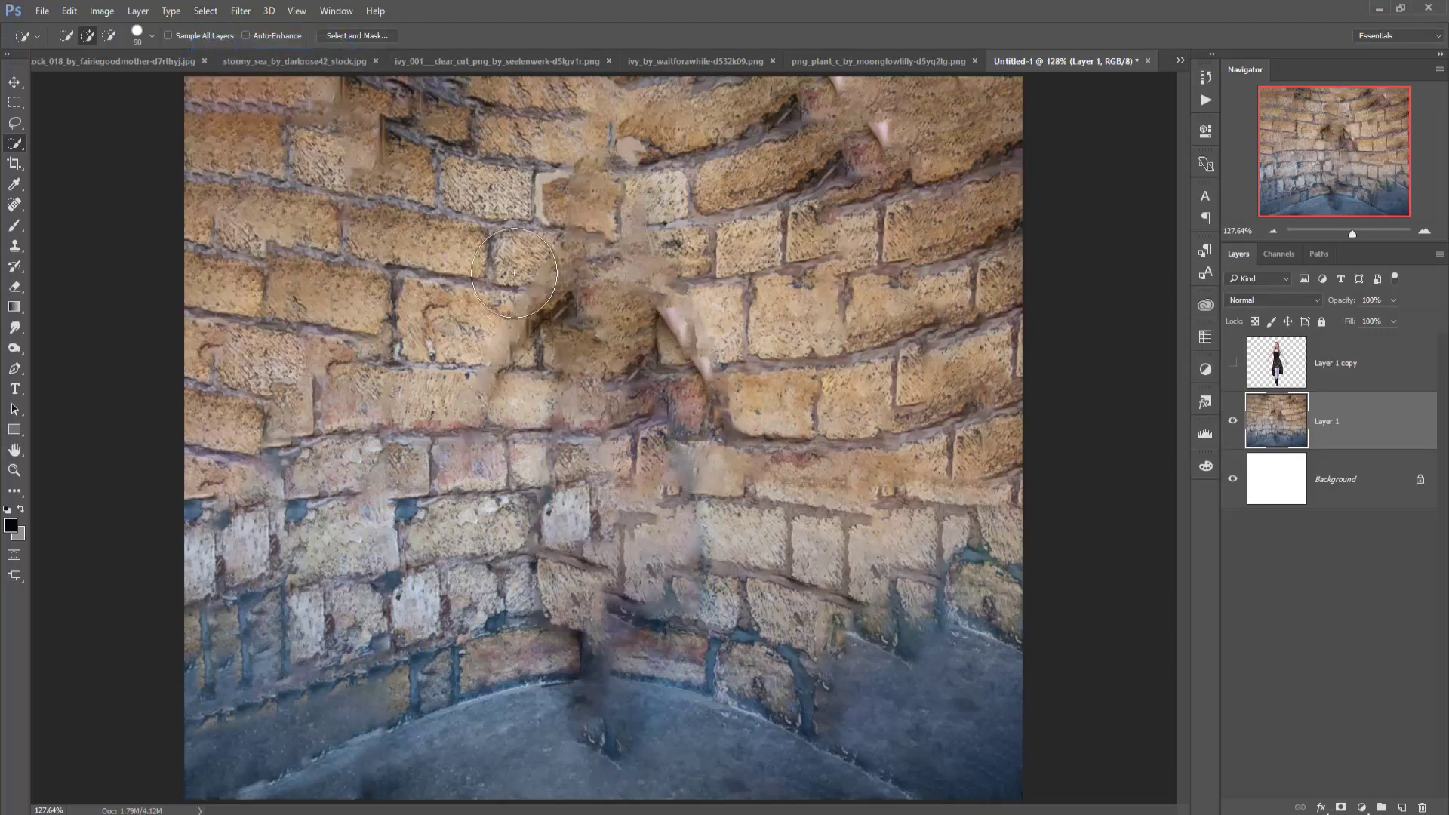
{"action": "left_click", "coordinate": [1271, 368]}
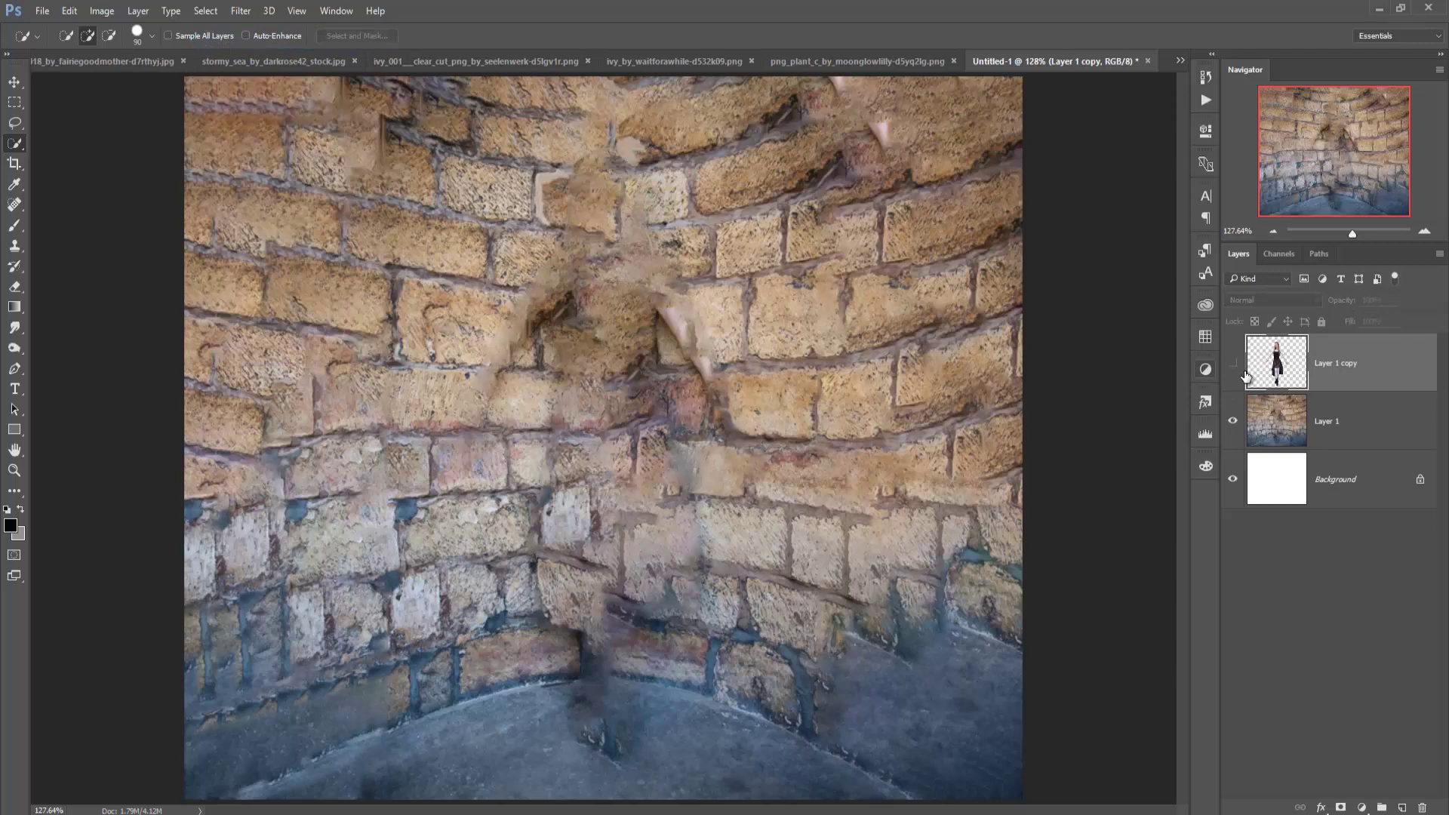
{"action": "left_click", "coordinate": [1232, 365]}
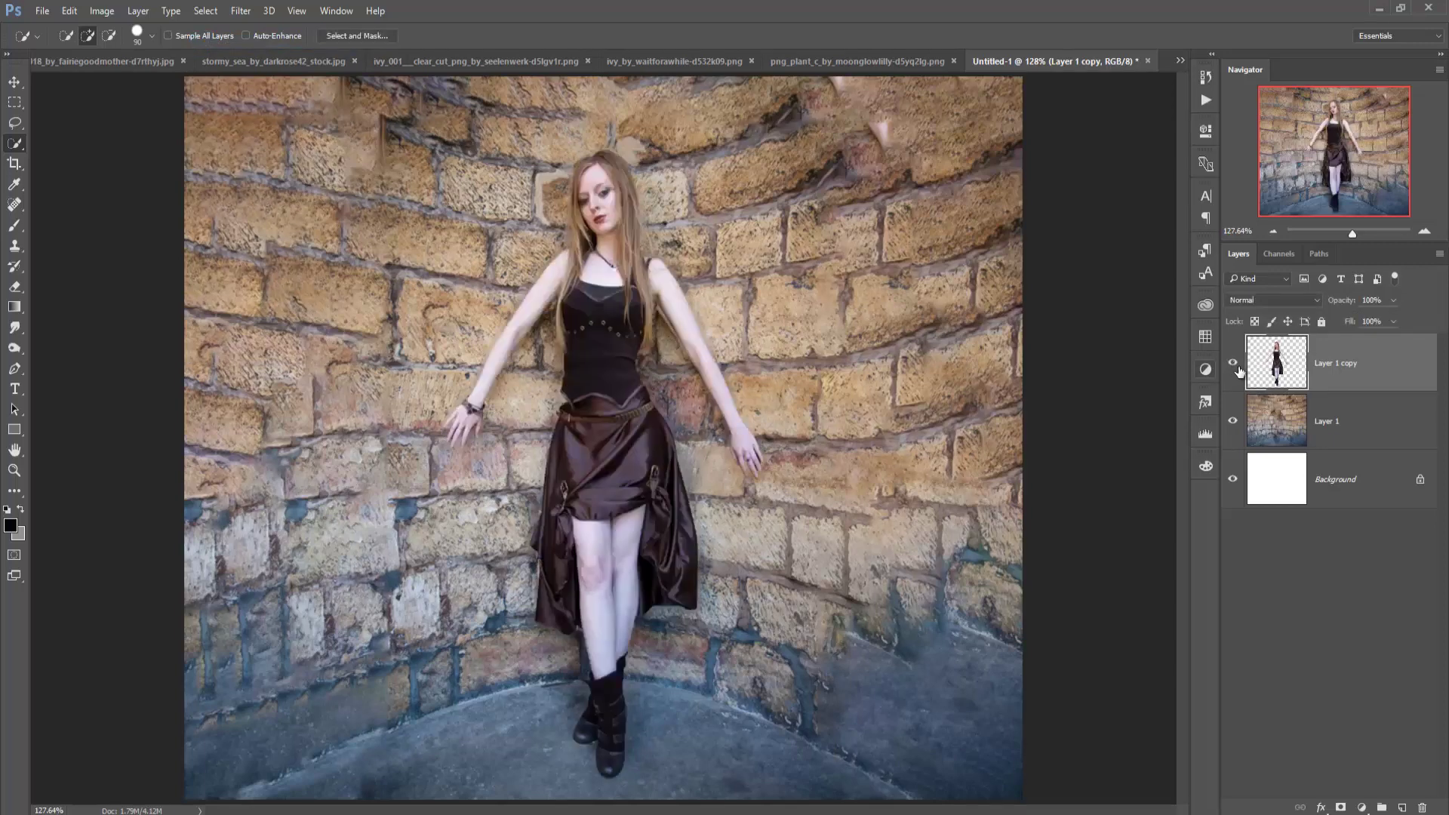
- Add a Color Balance layer clipped to Layer 1 with midtones Cyan/Red -24 and Yellow/Blue +41
{"action": "left_click", "coordinate": [13, 88]}
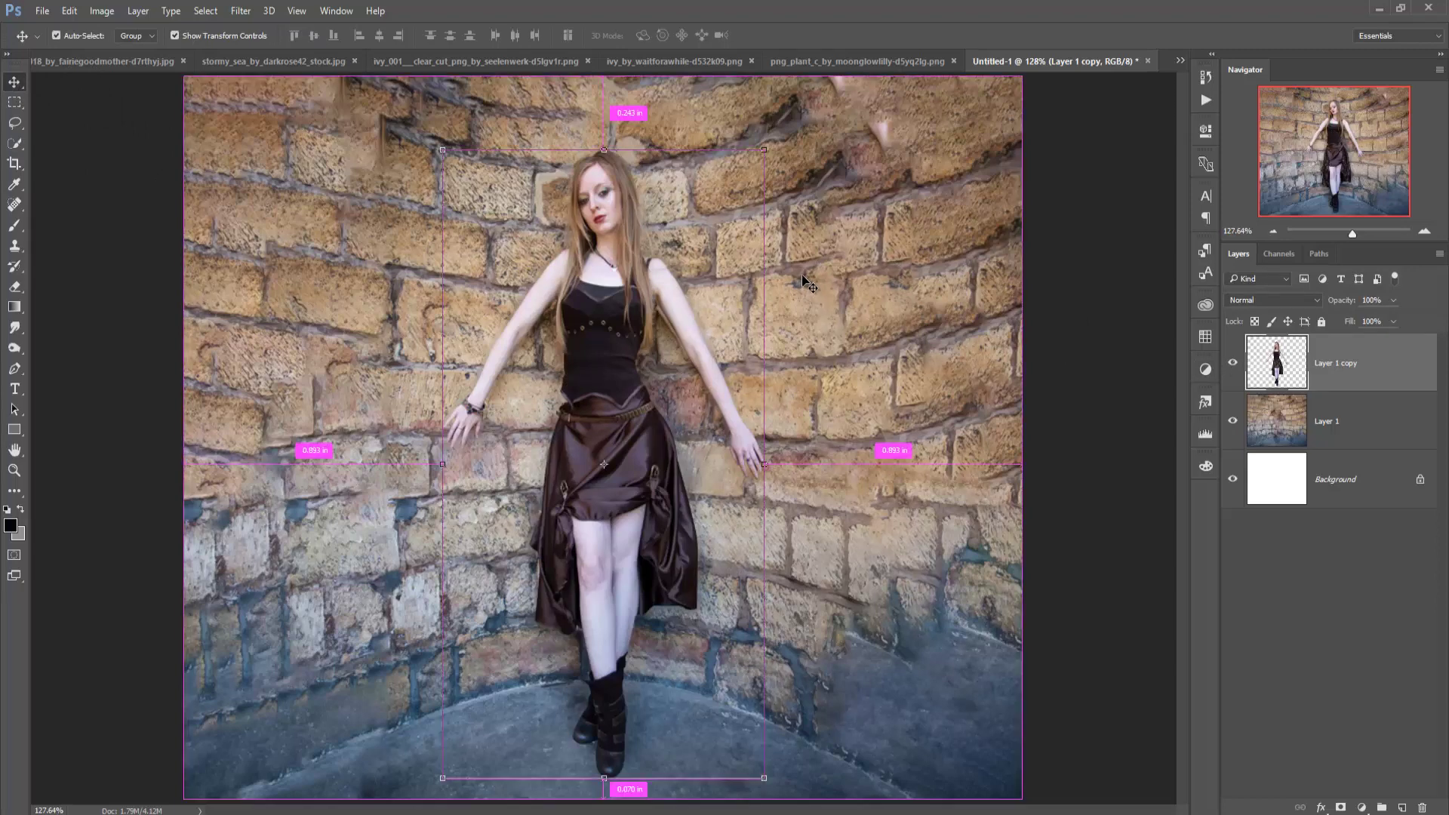
{"action": "key", "text": "ctrl+1"}
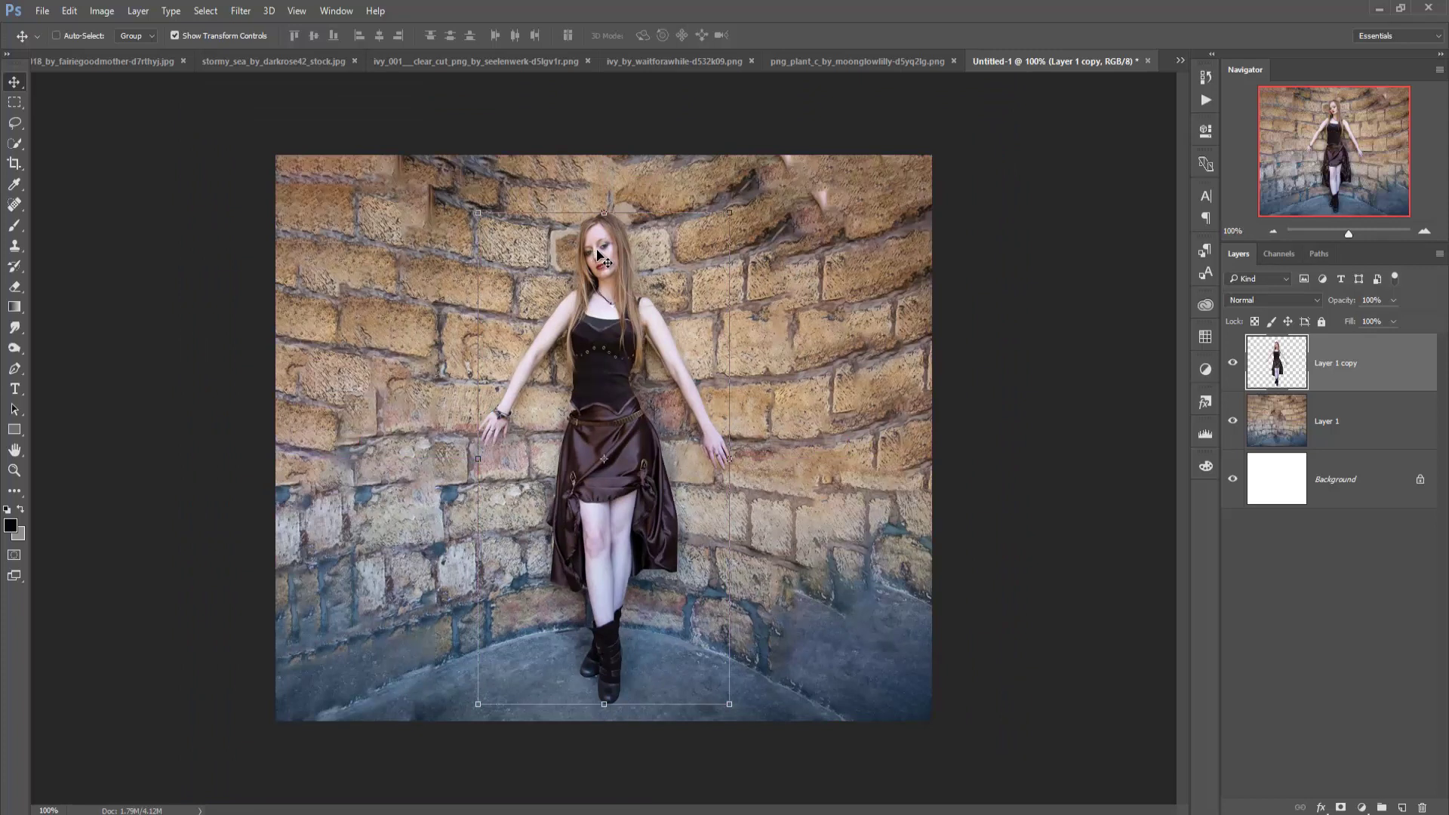
{"action": "left_click", "coordinate": [1277, 432]}
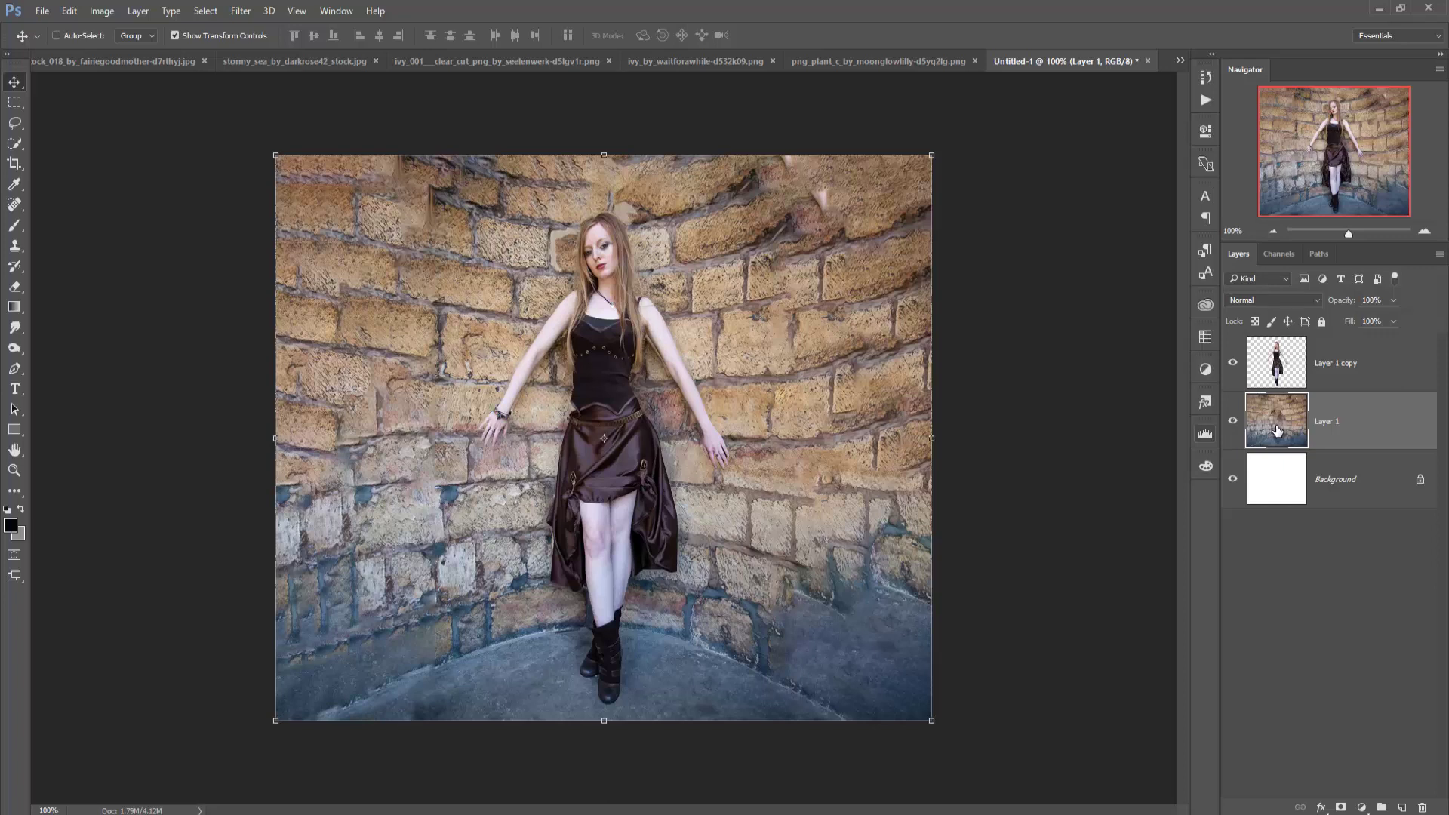
{"action": "left_click", "coordinate": [1361, 807]}
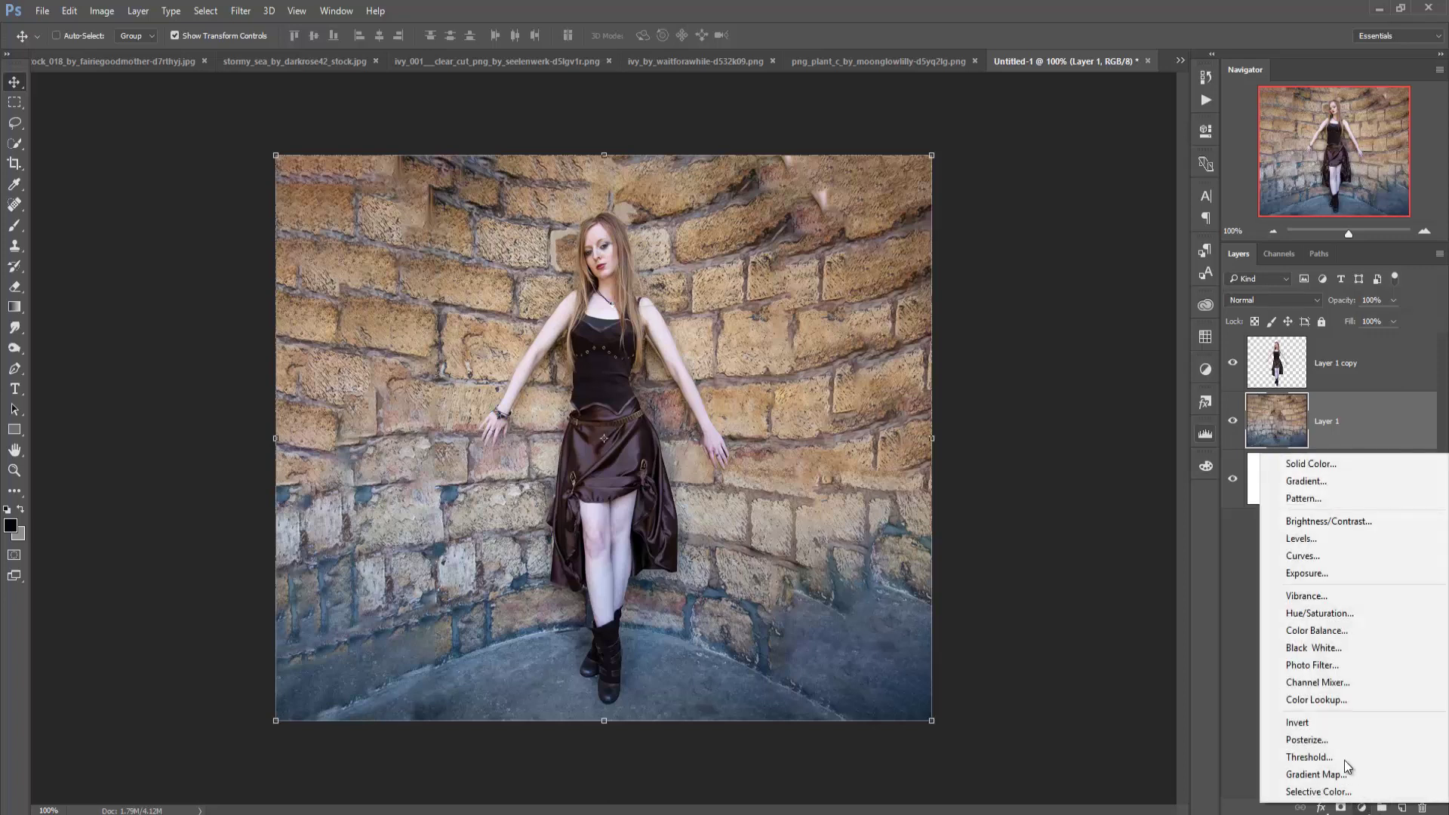
{"action": "left_click", "coordinate": [1323, 631]}
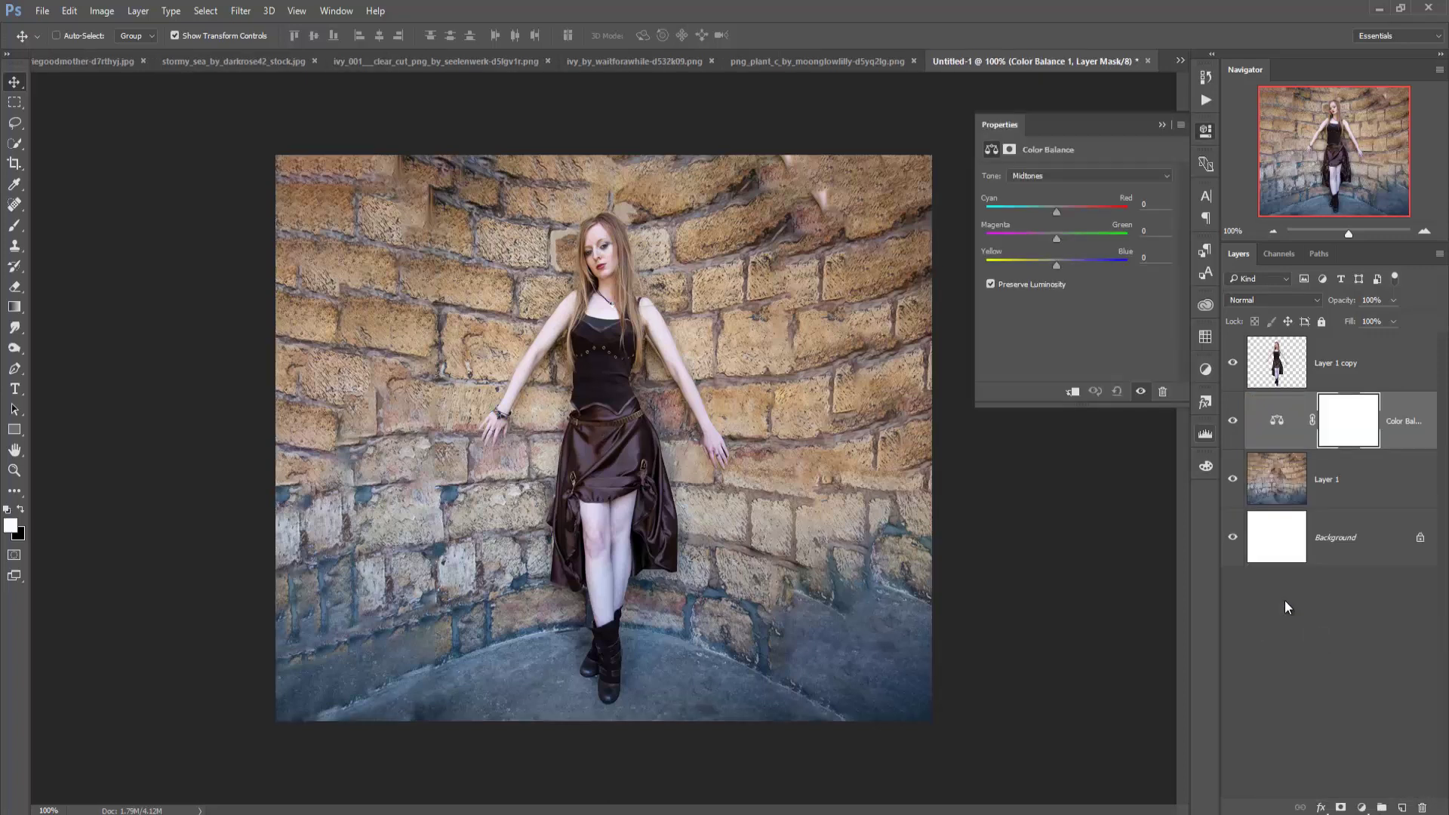
{"action": "left_click", "coordinate": [1072, 392]}
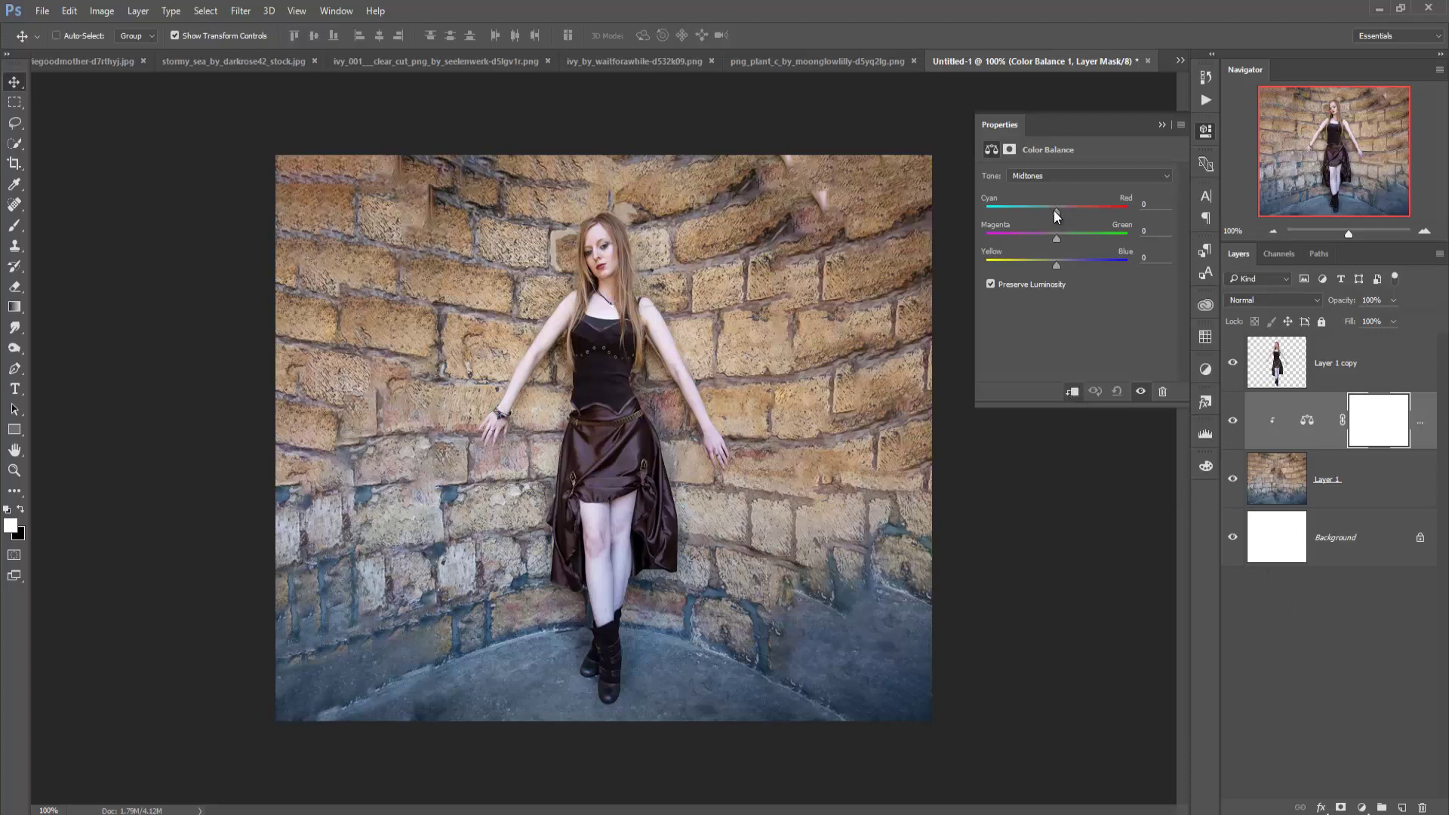
{"action": "left_click_drag", "start_coordinate": [1057, 210], "coordinate": [1044, 211]}
{"action": "left_click_drag", "start_coordinate": [1056, 266], "coordinate": [1064, 265]}
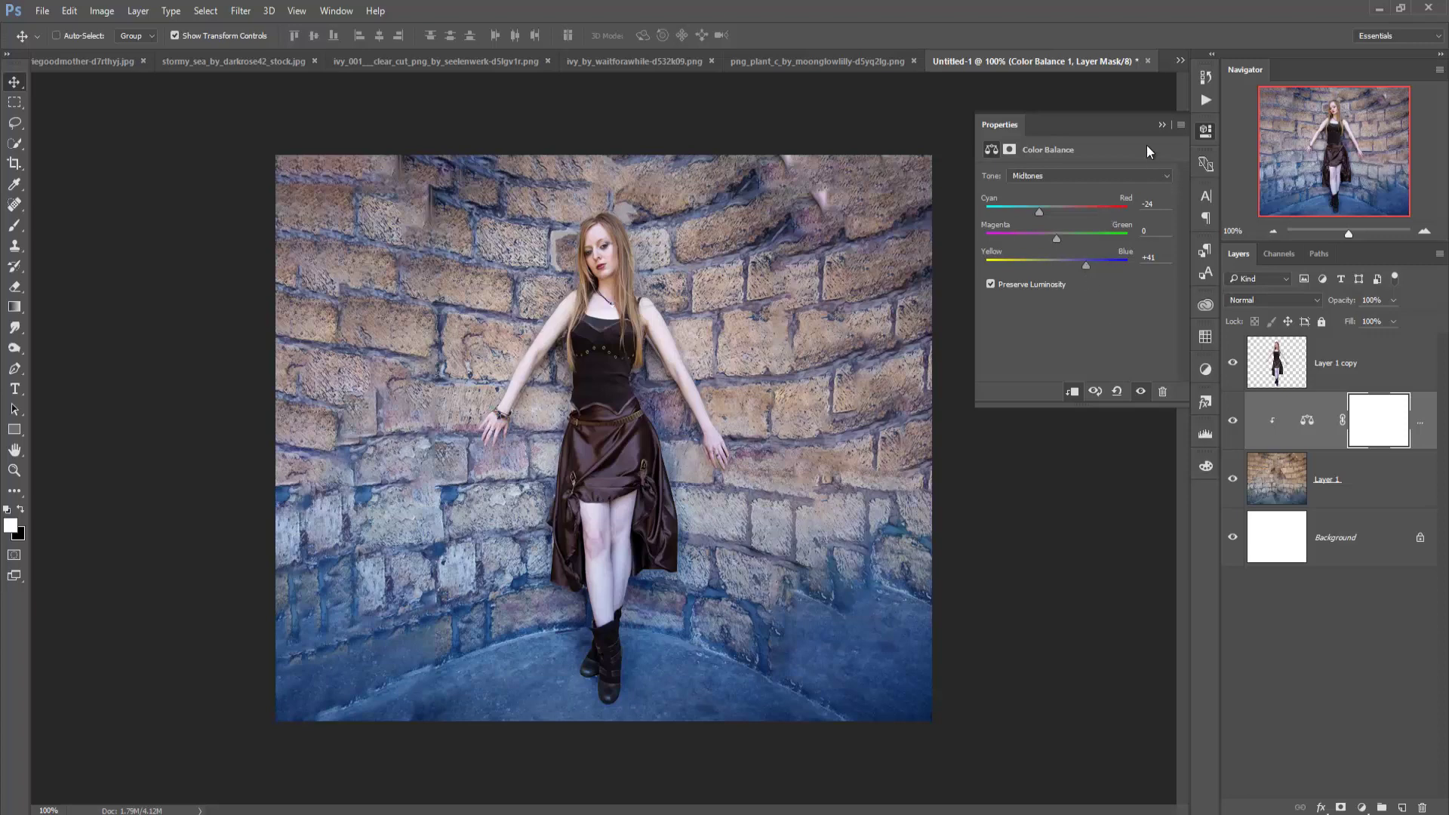
{"action": "left_click", "coordinate": [1163, 125]}
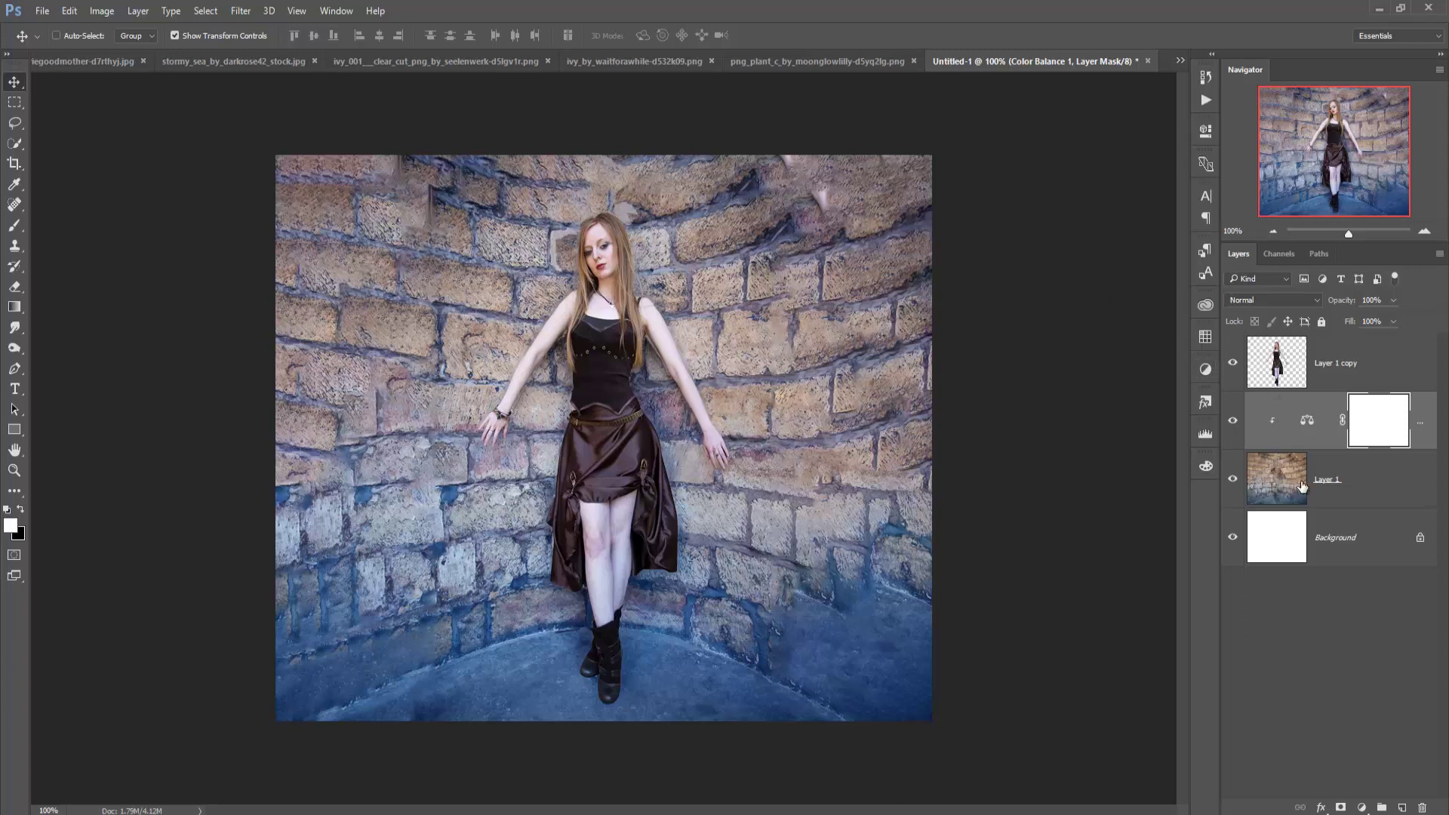
{"action": "left_click", "coordinate": [1306, 420]}
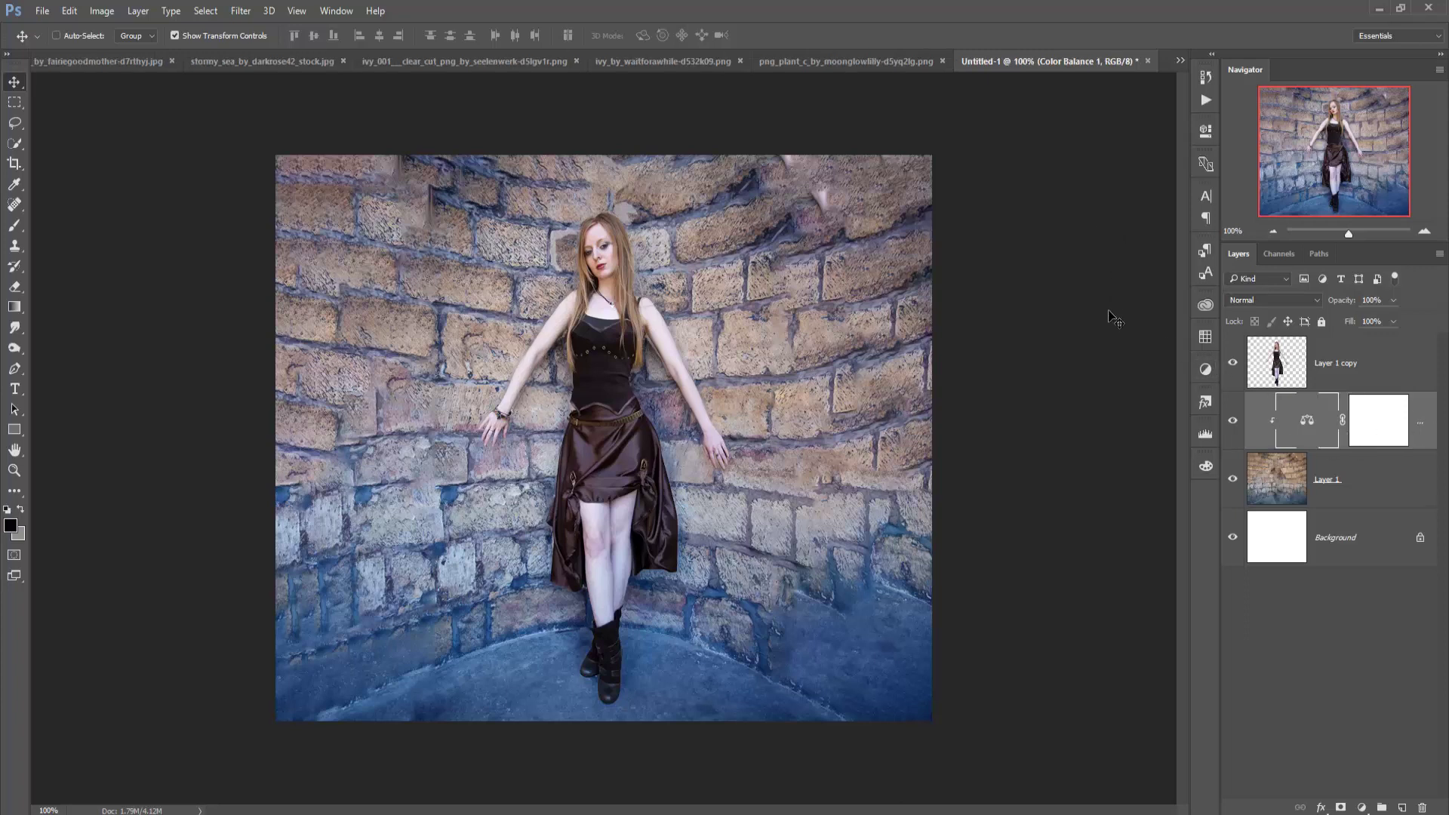
- In the stormy_sea photo, marquee-select the water from the horizon to the bottom
{"action": "left_click", "coordinate": [1181, 59]}
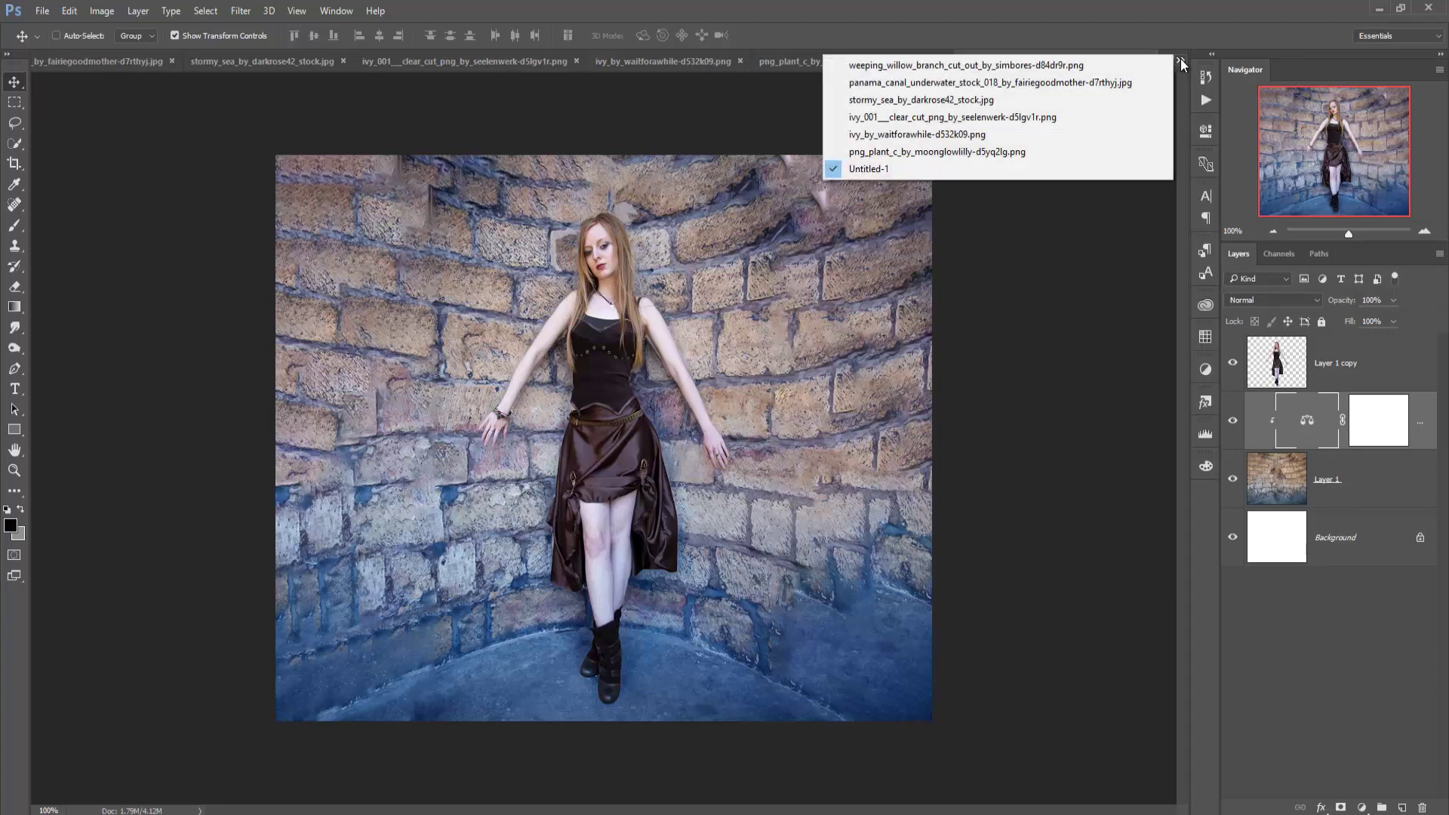
{"action": "left_click", "coordinate": [963, 88]}
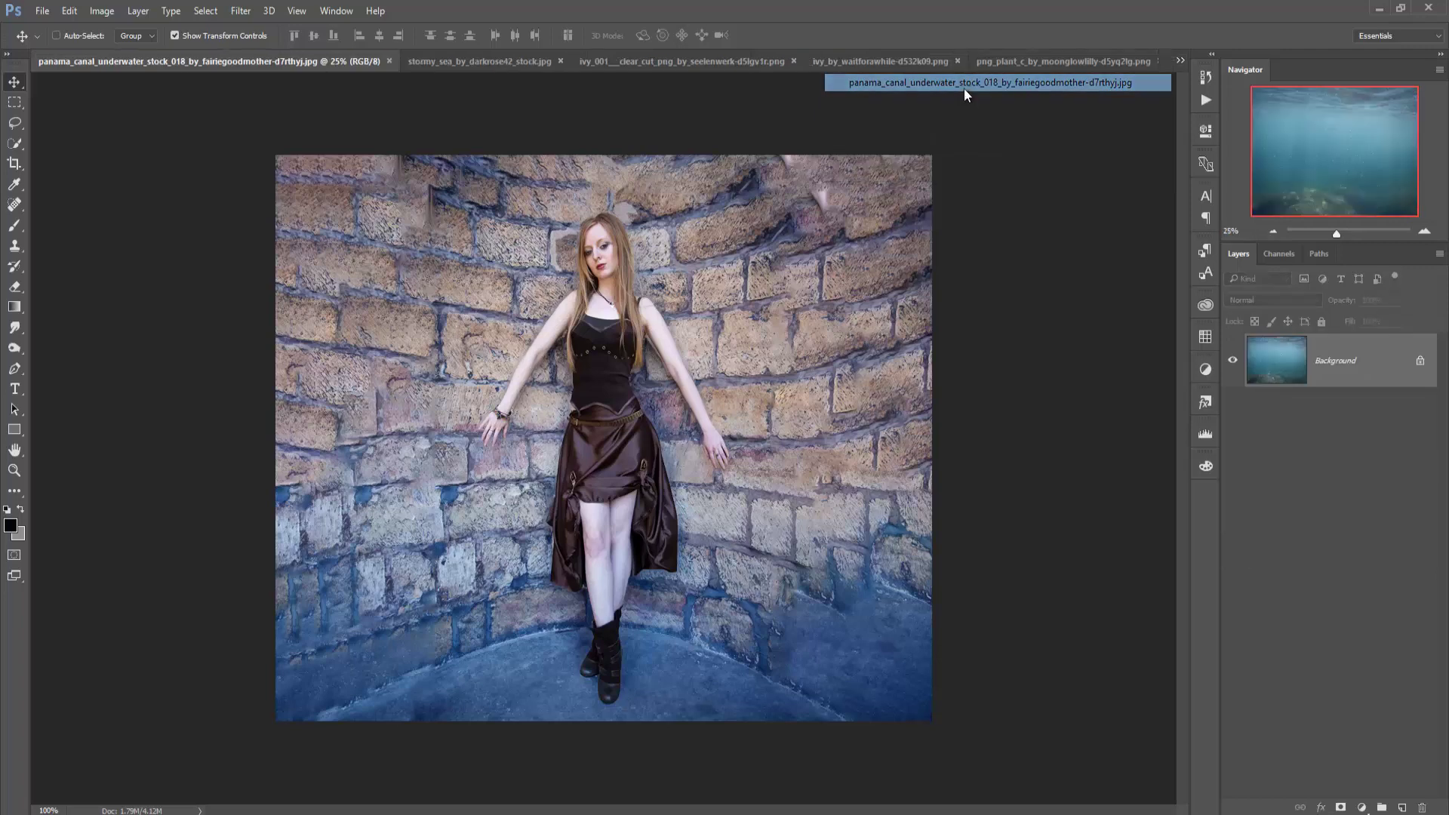
{"action": "left_click", "coordinate": [1180, 60]}
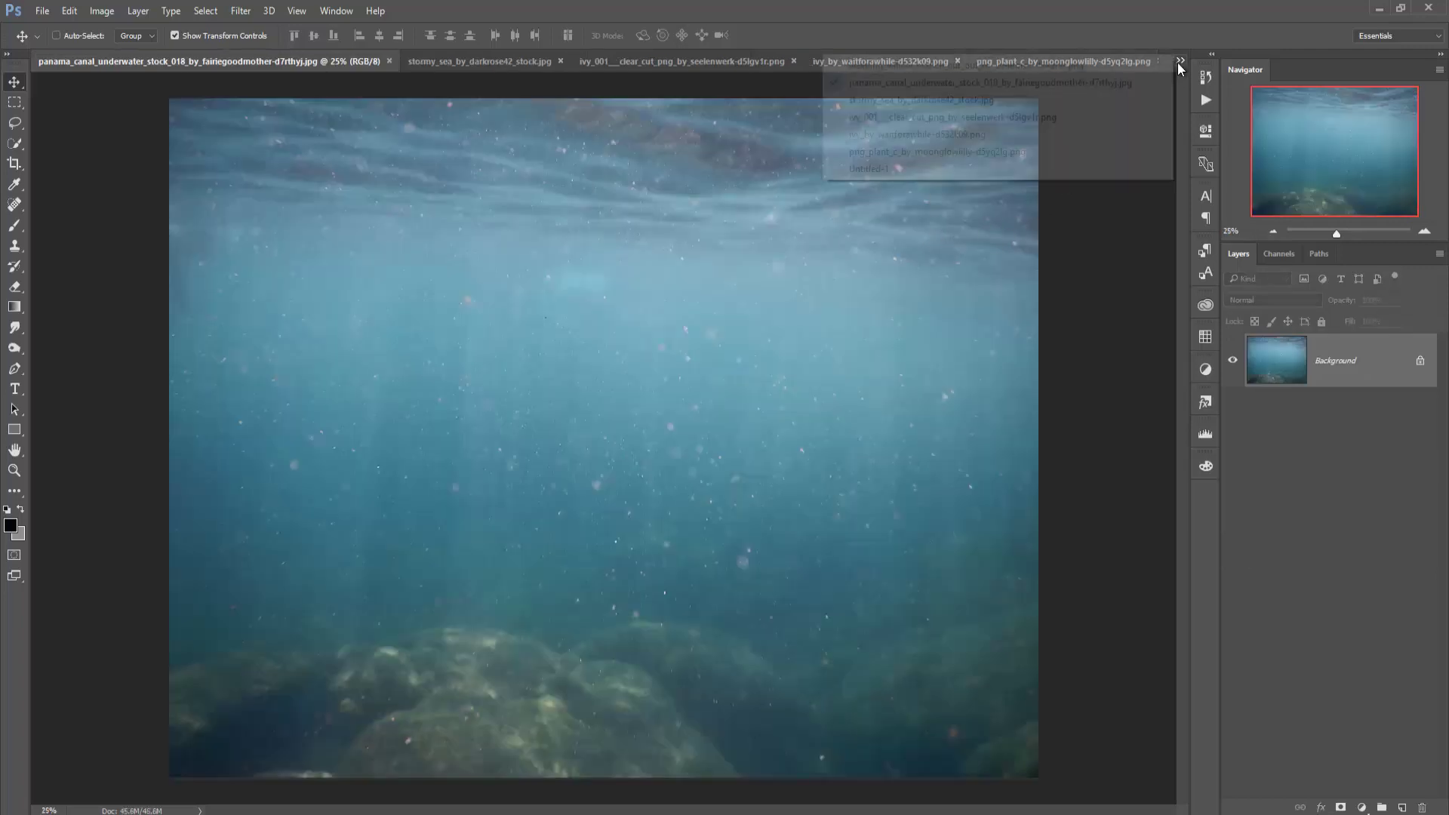
{"action": "left_click", "coordinate": [1034, 99]}
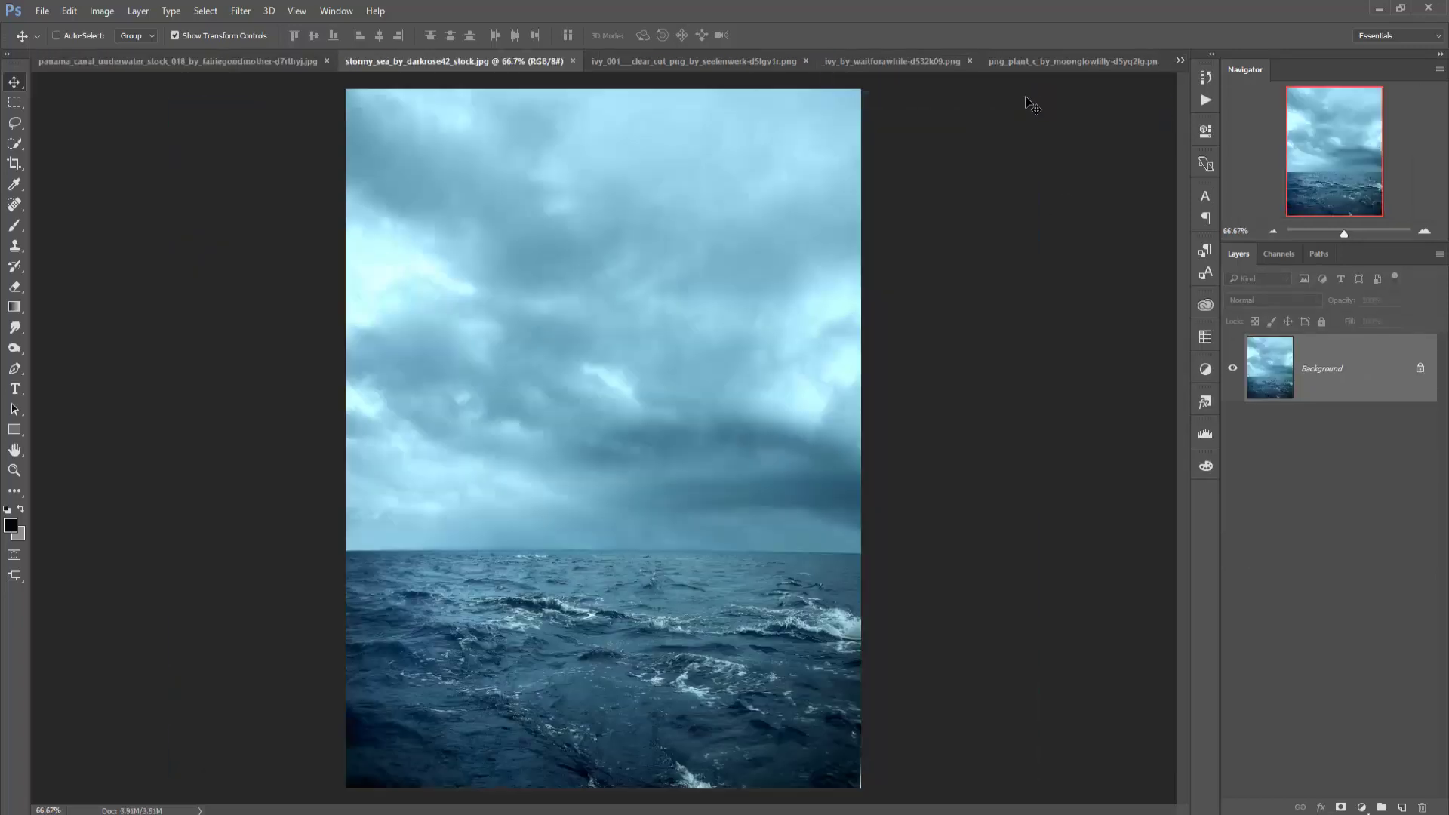
{"action": "left_click", "coordinate": [17, 105]}
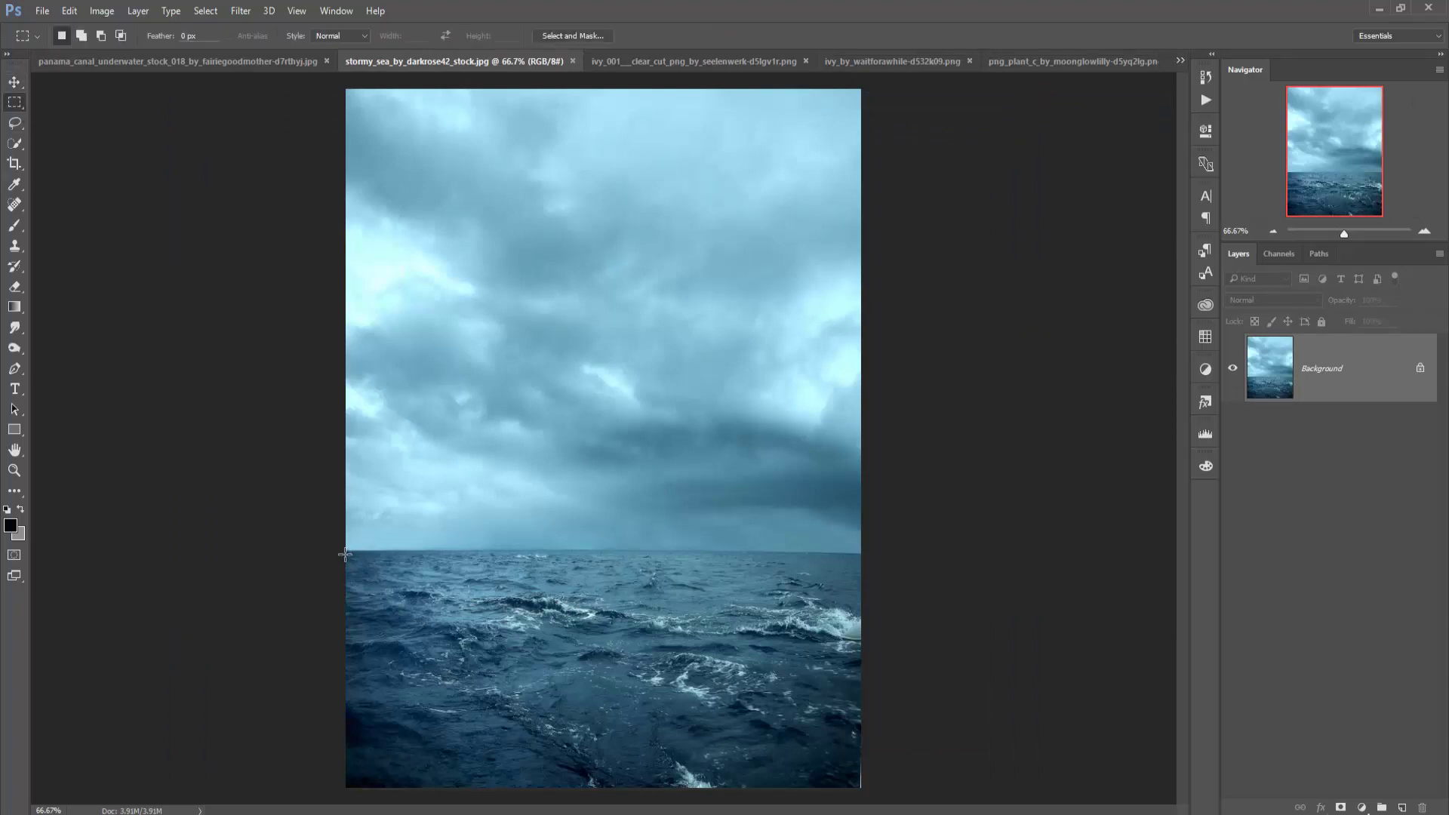
{"action": "left_click_drag", "start_coordinate": [344, 553], "coordinate": [902, 786]}
{"action": "key", "text": "ctrl+semicolon"}
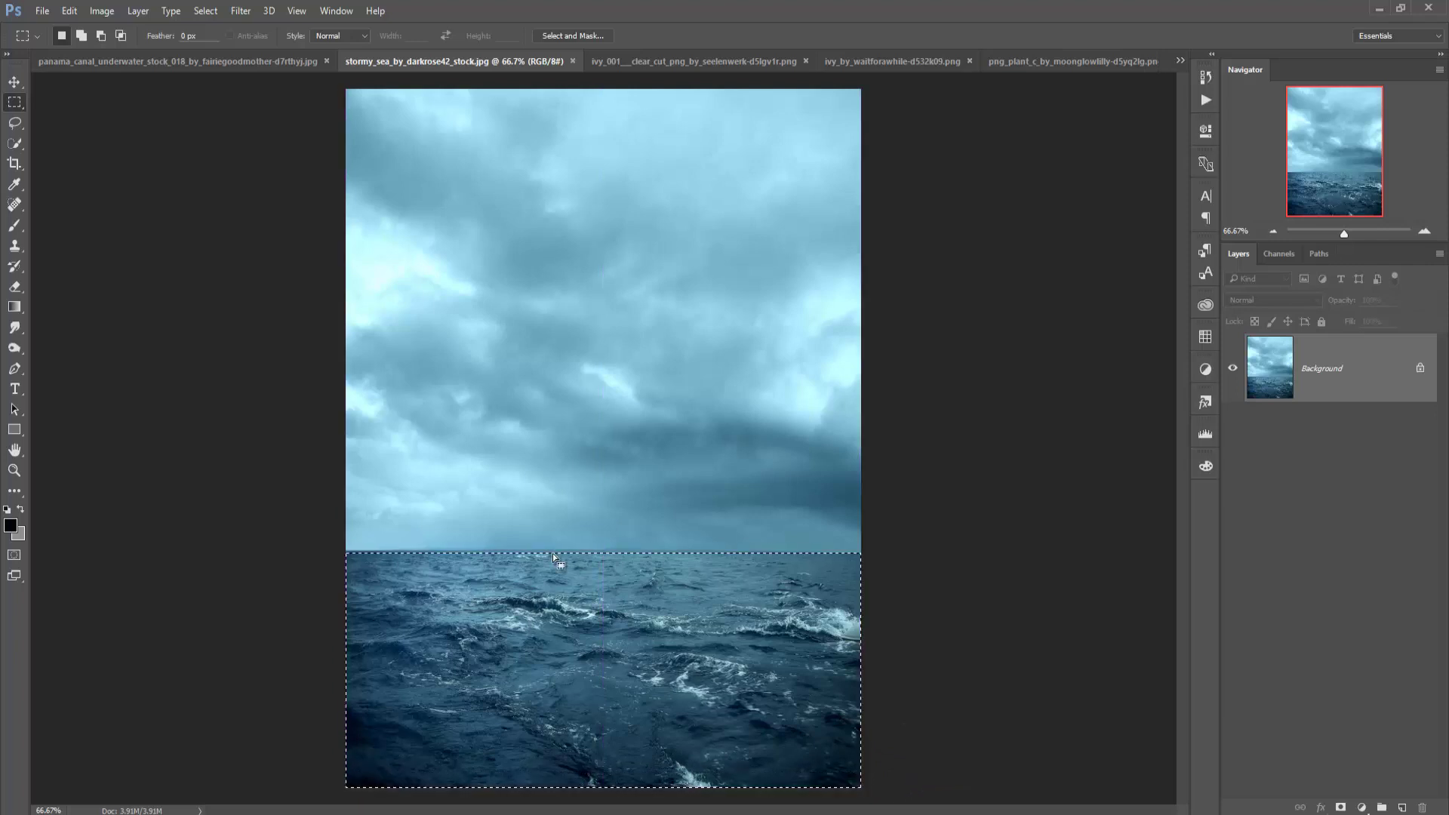
- Float the stormy_sea window beside Untitled-1 and drag the selected water into it
{"action": "key", "text": "v"}
{"action": "left_click_drag", "start_coordinate": [483, 61], "coordinate": [483, 151]}
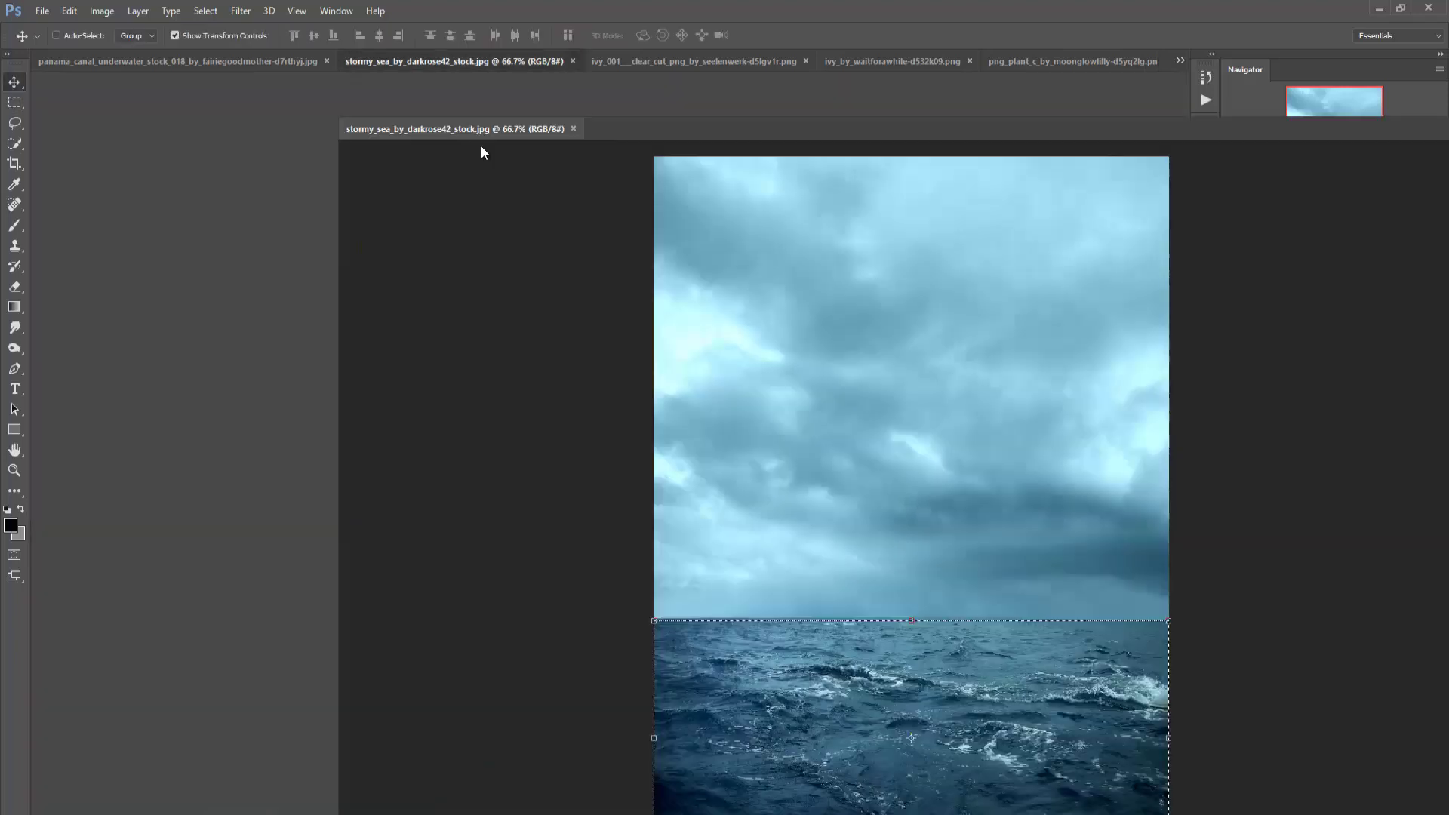
{"action": "left_click", "coordinate": [1180, 62]}
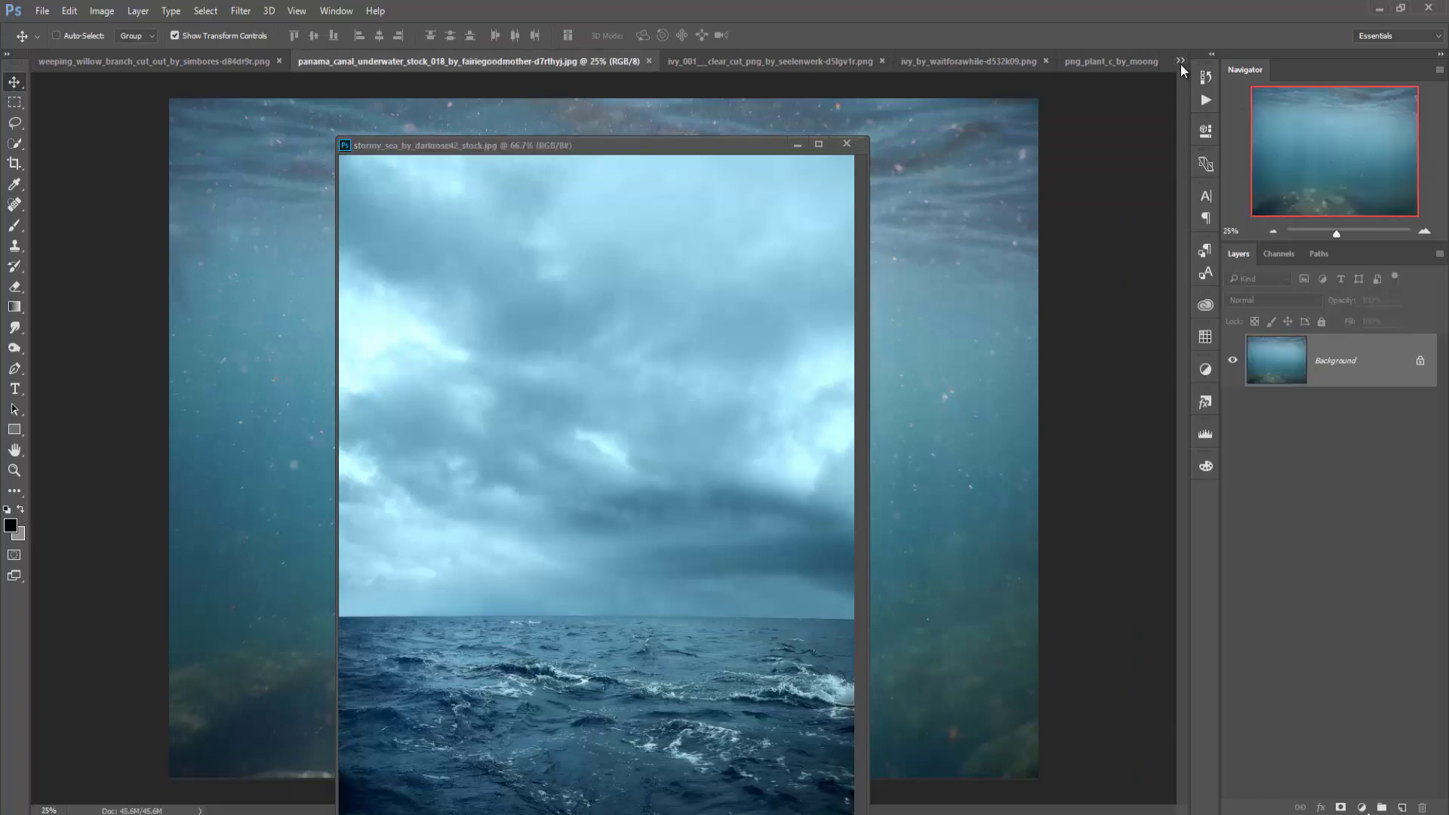
{"action": "left_click", "coordinate": [962, 151]}
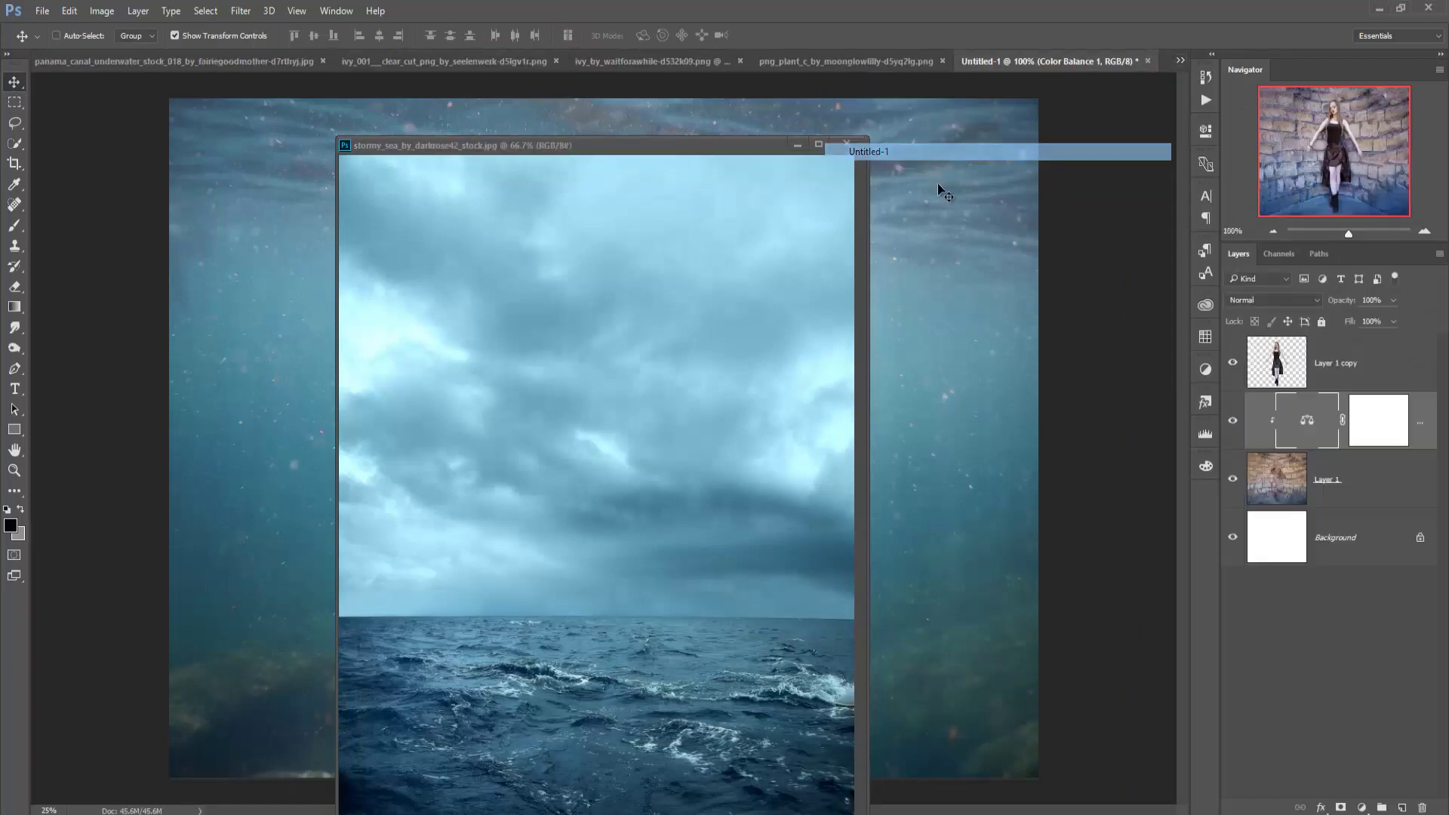
{"action": "left_click_drag", "start_coordinate": [599, 154], "coordinate": [1075, 102]}
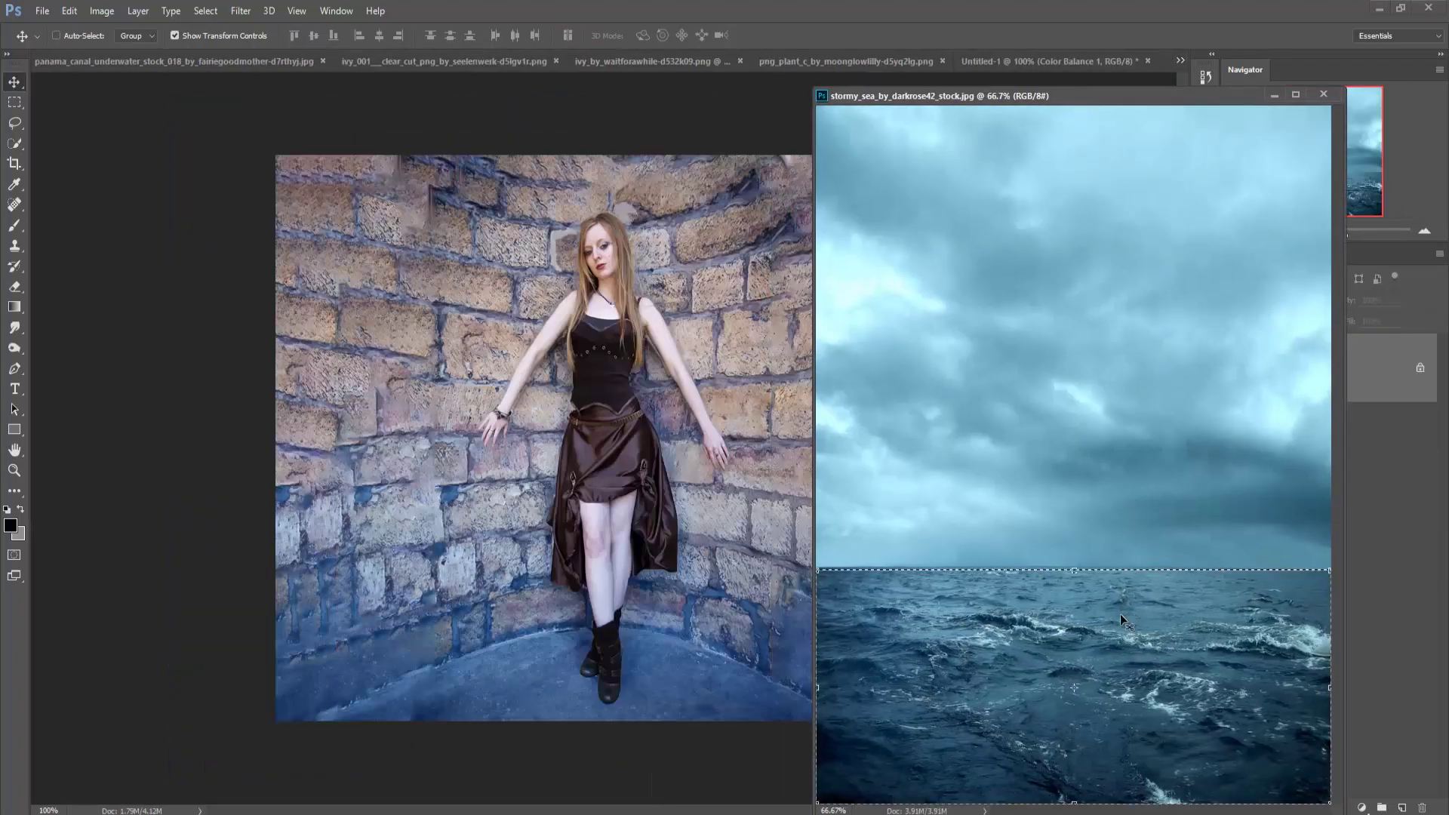
{"action": "left_click_drag", "start_coordinate": [1087, 648], "coordinate": [574, 528]}
- Free-transform the dropped sea so it spans the full canvas width
{"action": "key", "text": "ctrl+t"}
{"action": "left_click_drag", "start_coordinate": [947, 689], "coordinate": [931, 673]}
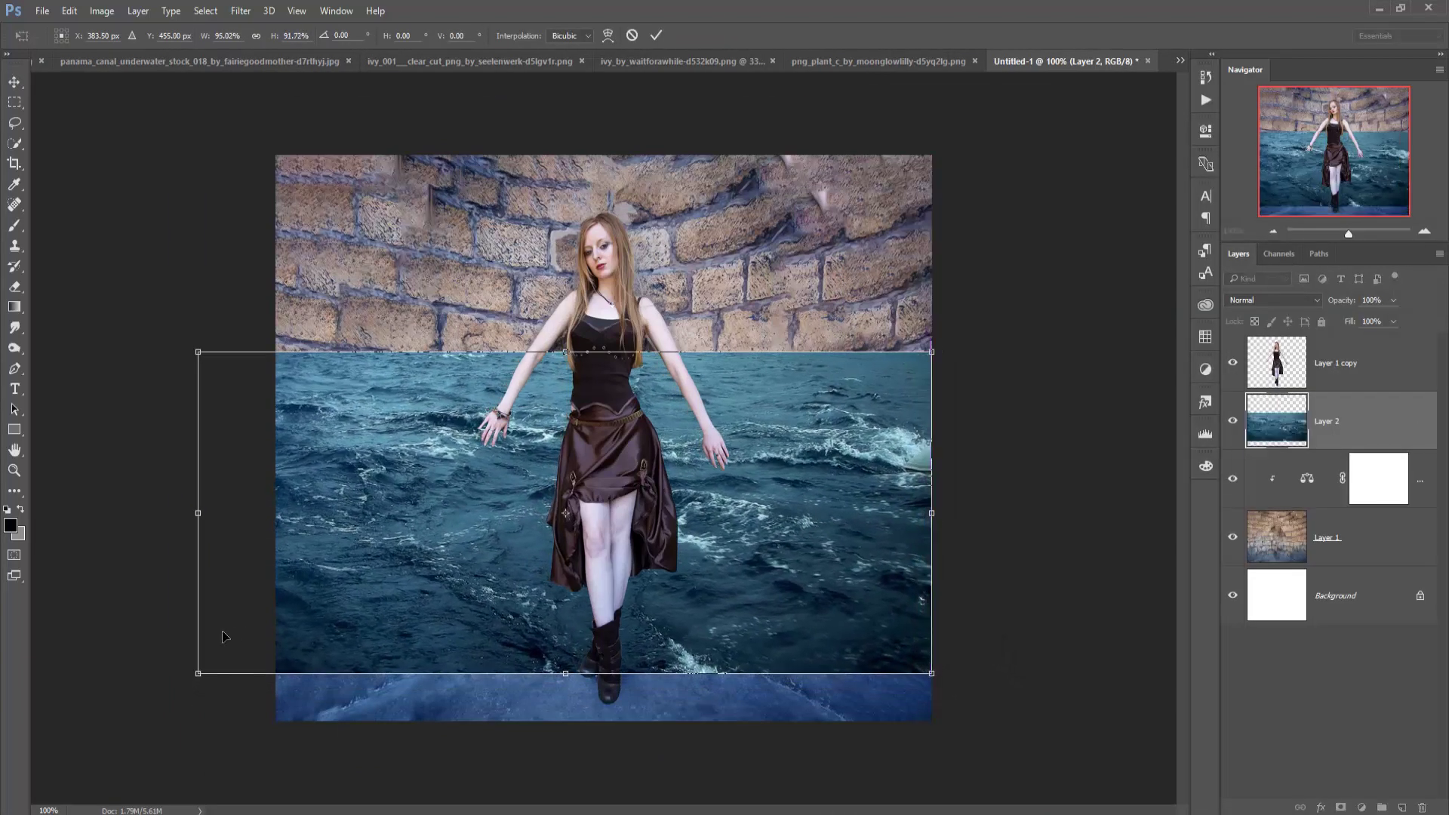
{"action": "left_click_drag", "start_coordinate": [216, 515], "coordinate": [277, 499]}
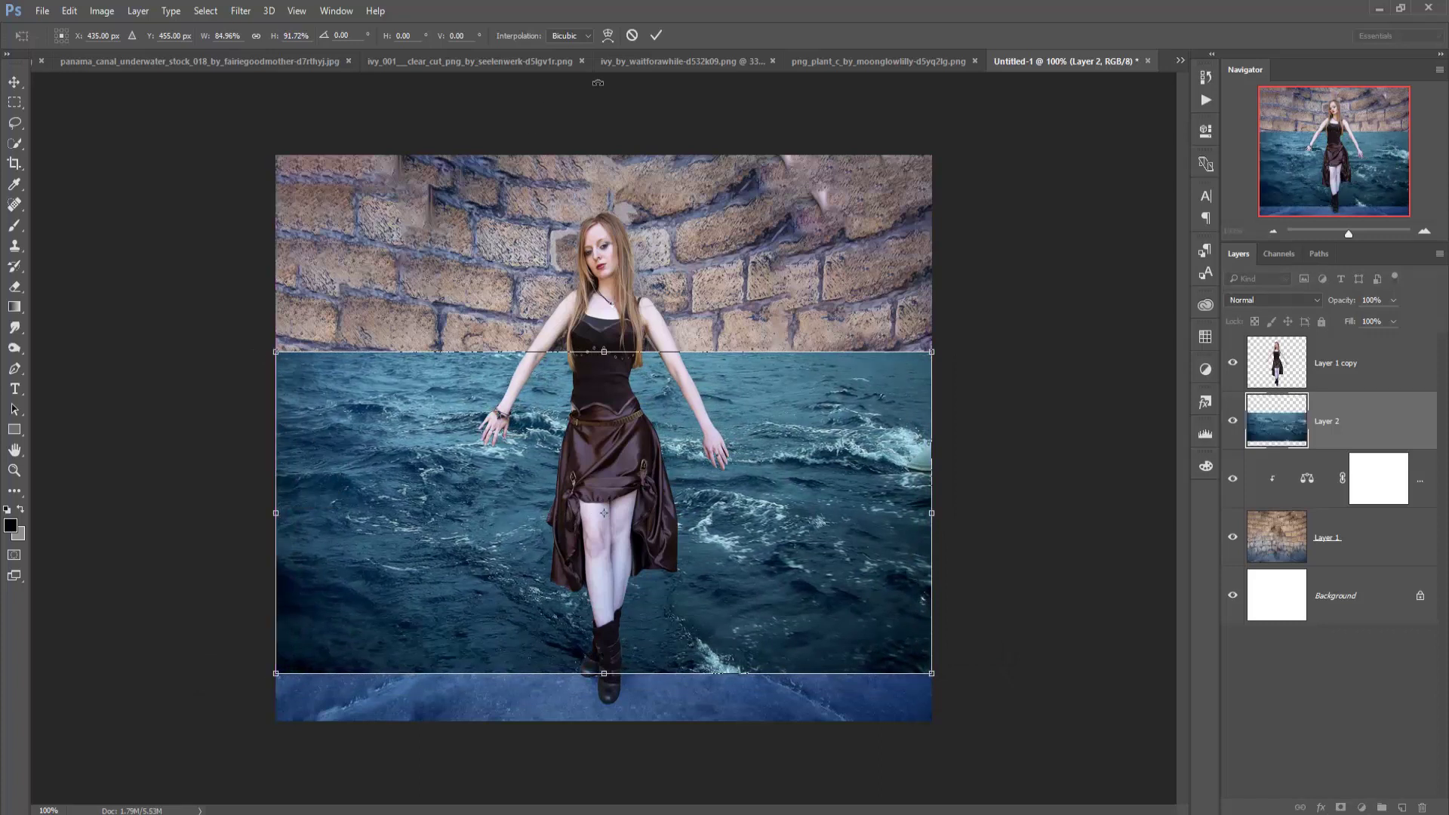
{"action": "left_click", "coordinate": [656, 36]}
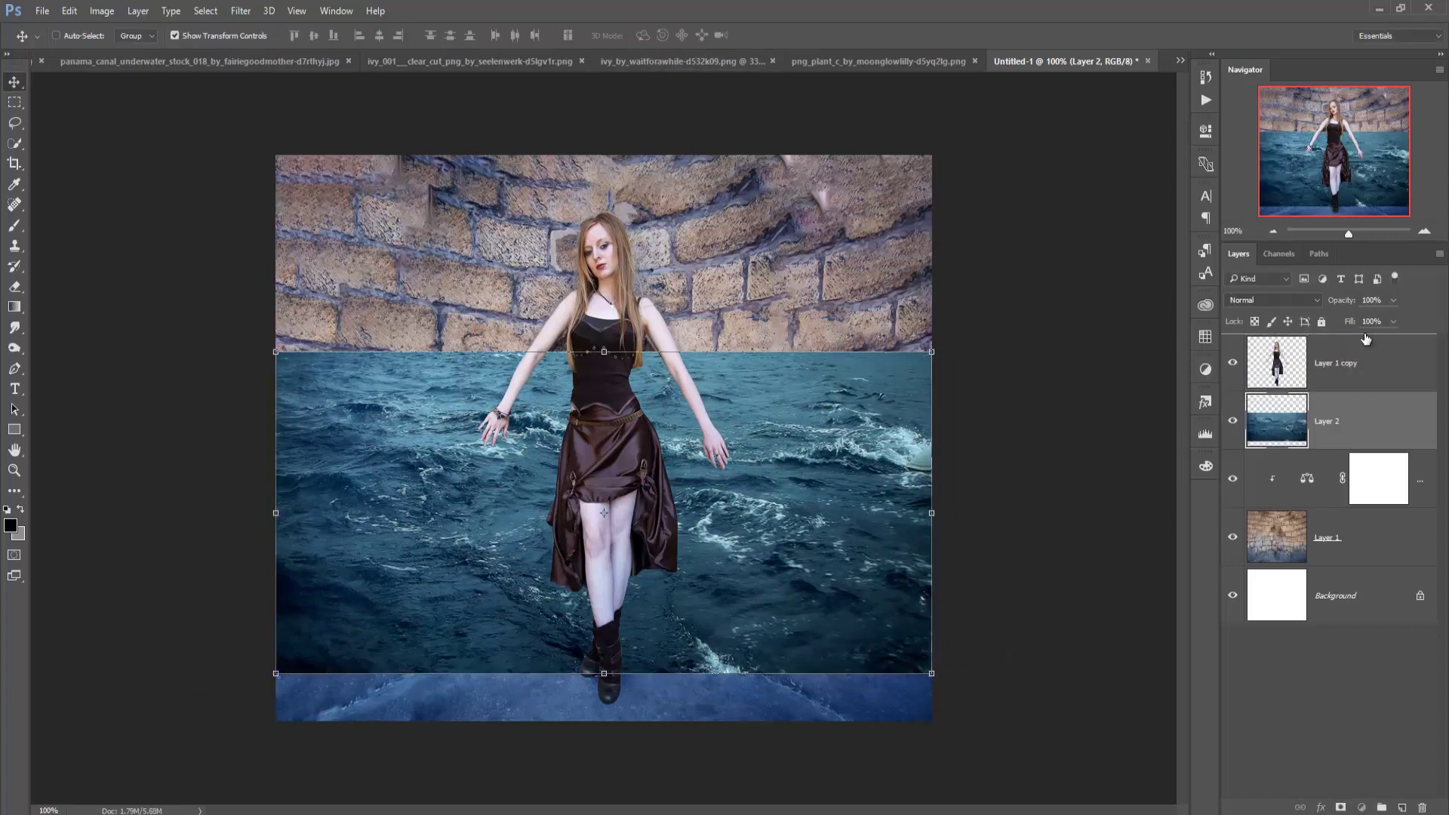
- Squash the sea into a narrow waist-height strip and move Layer 2 behind the model
{"action": "left_click_drag", "start_coordinate": [1361, 387], "coordinate": [1355, 339]}
{"action": "left_click_drag", "start_coordinate": [604, 674], "coordinate": [604, 466]}
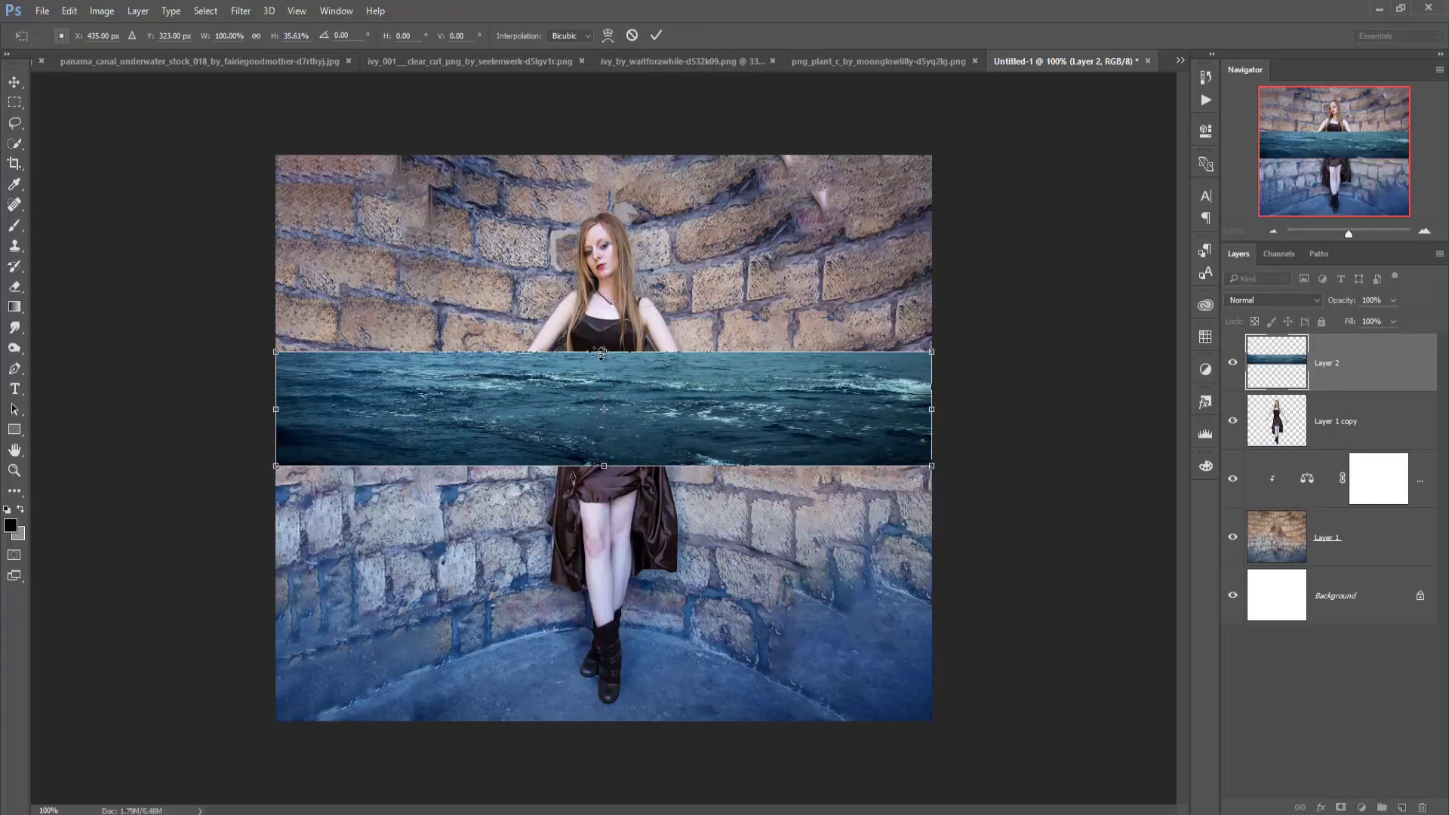
{"action": "left_click_drag", "start_coordinate": [618, 413], "coordinate": [620, 436]}
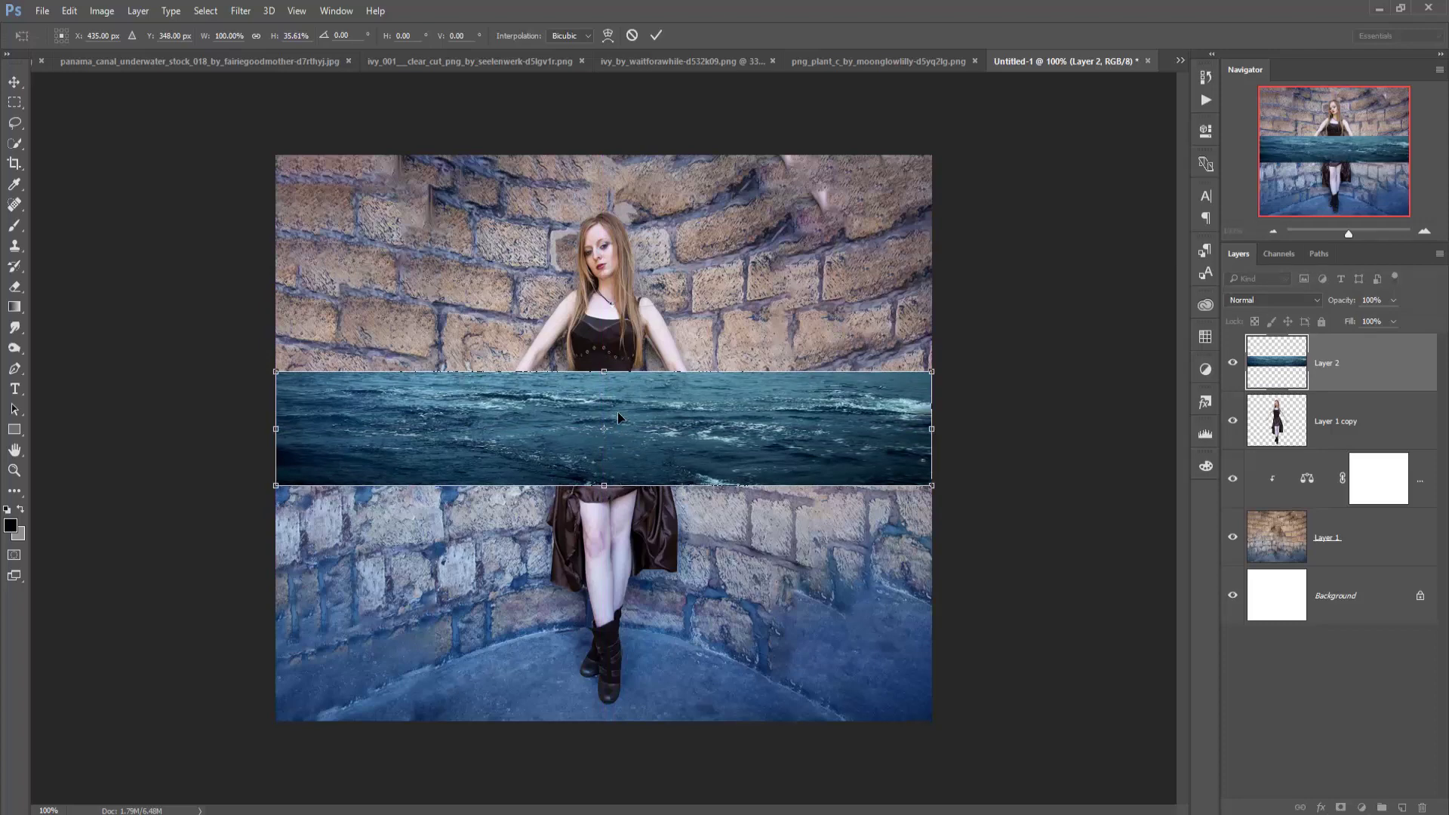
{"action": "left_click_drag", "start_coordinate": [604, 372], "coordinate": [605, 369]}
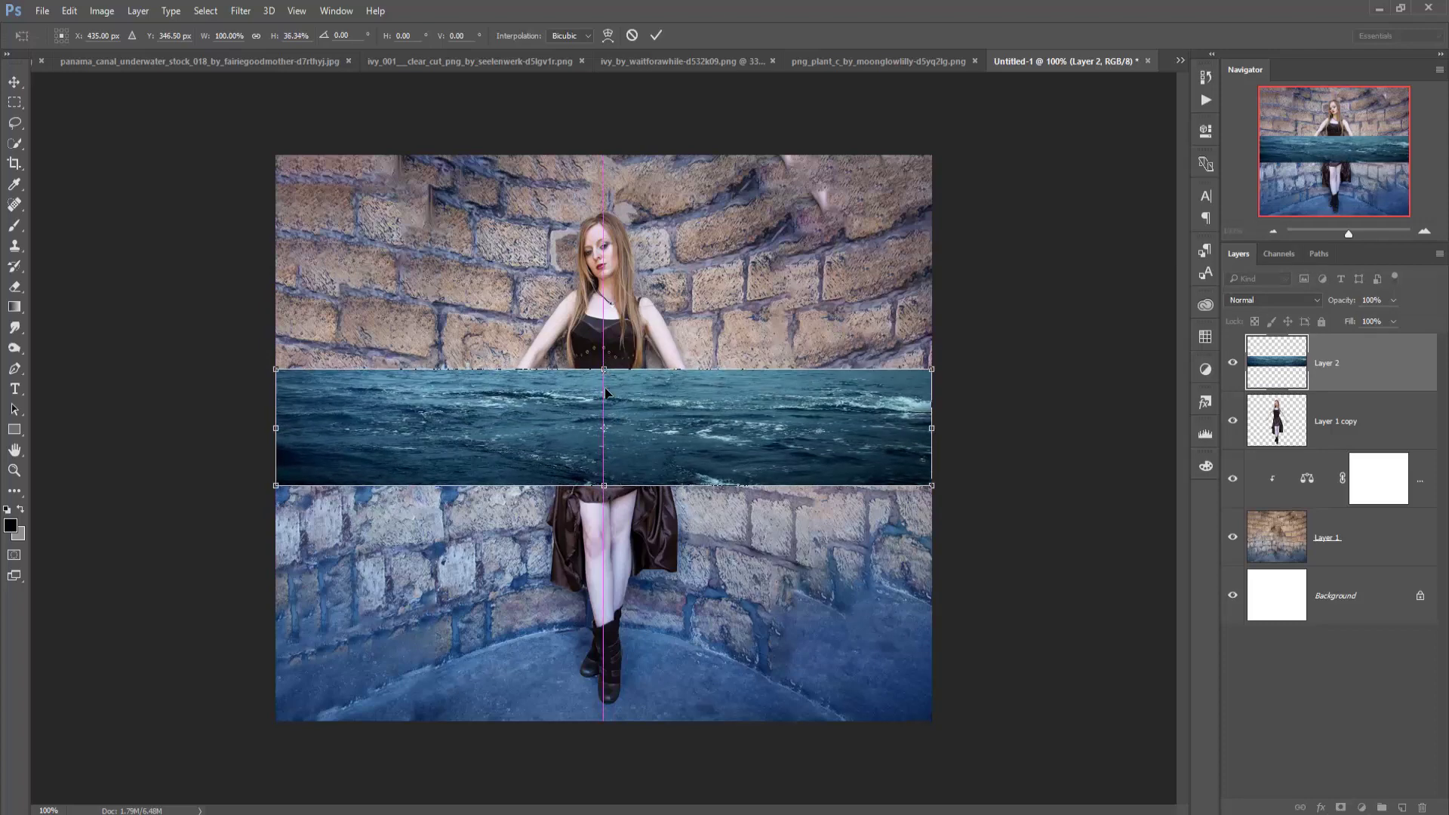
{"action": "left_click_drag", "start_coordinate": [604, 372], "coordinate": [605, 374]}
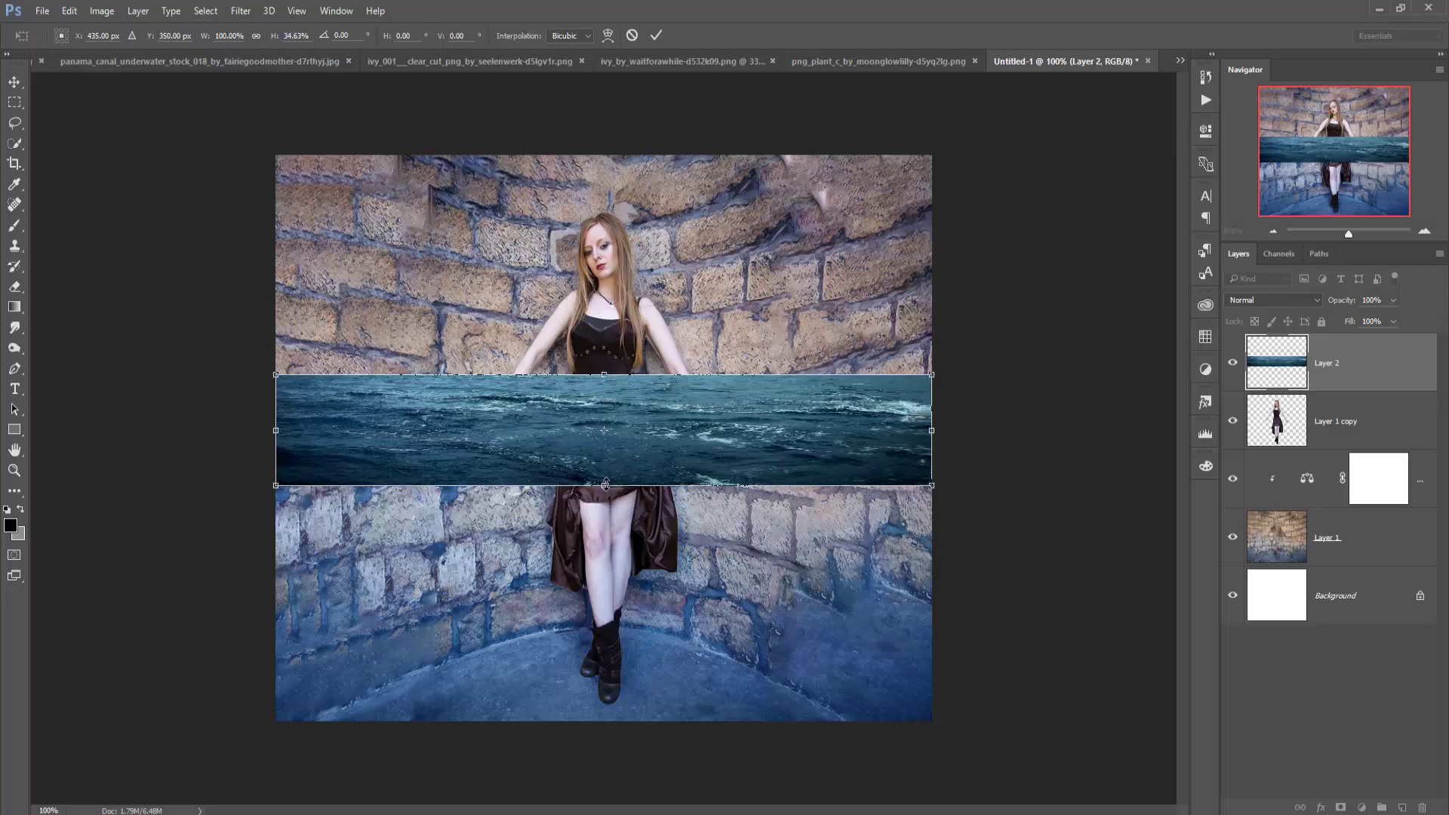
{"action": "left_click_drag", "start_coordinate": [605, 483], "coordinate": [610, 469]}
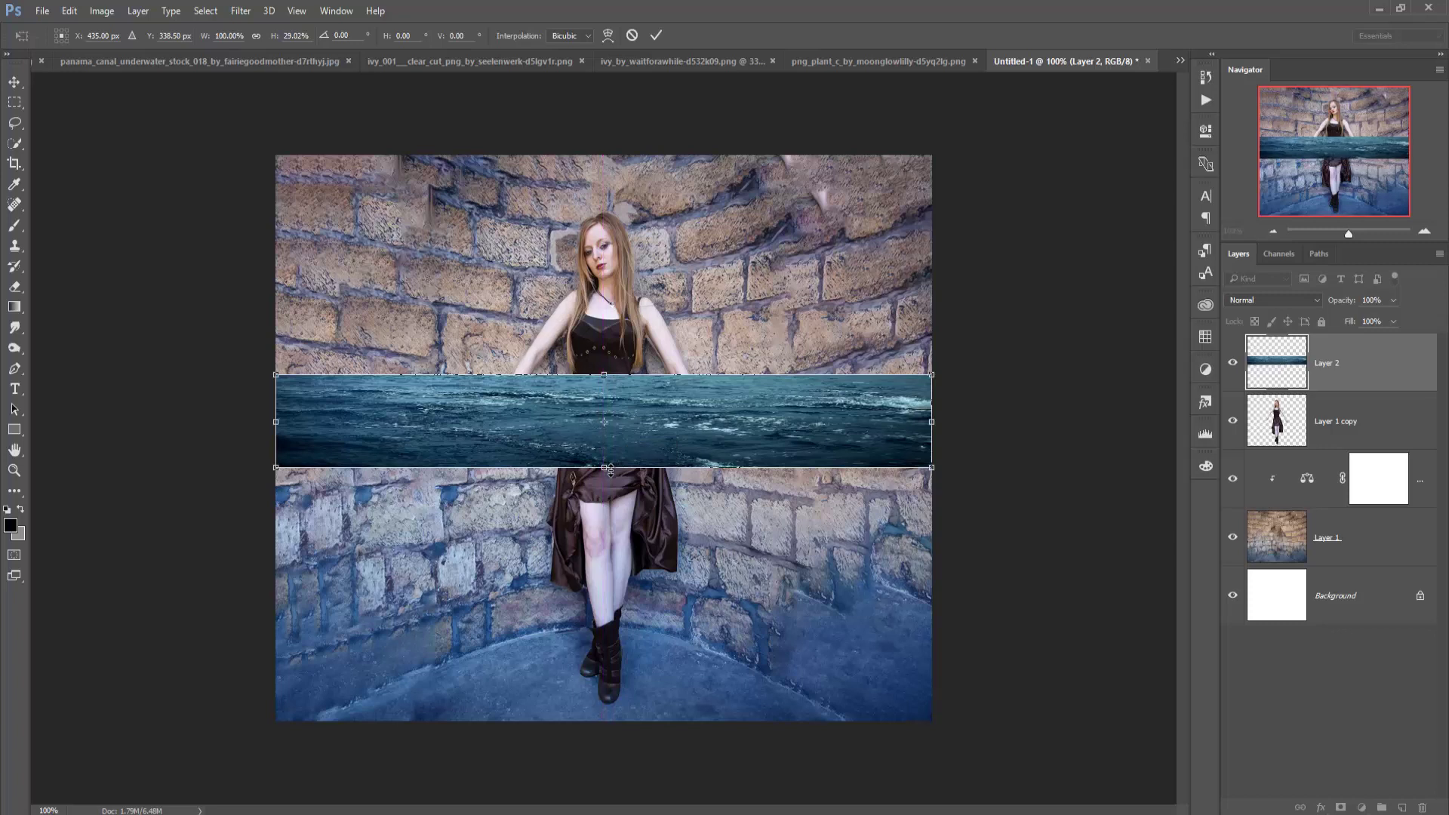
{"action": "left_click_drag", "start_coordinate": [610, 471], "coordinate": [608, 471]}
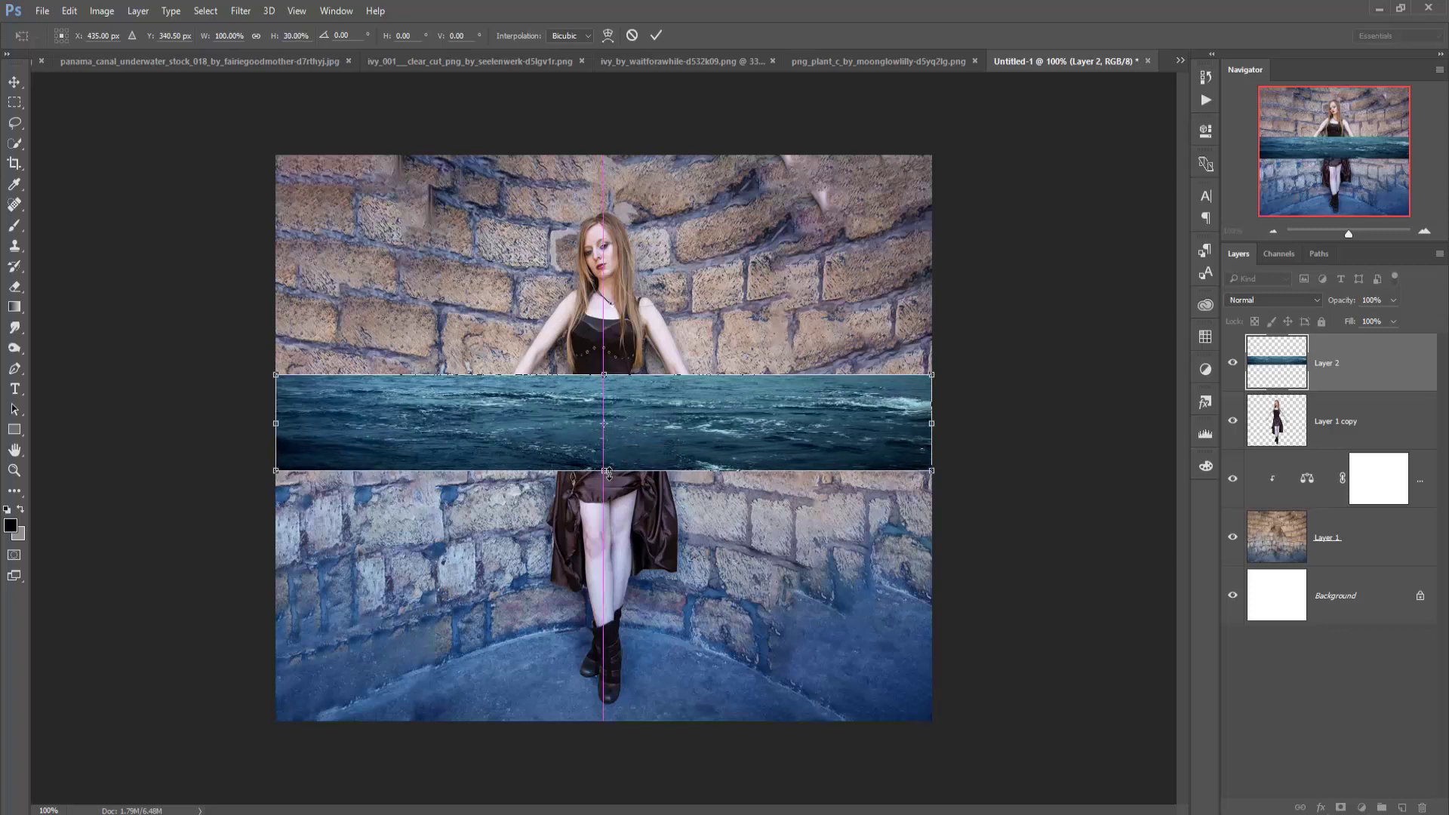
{"action": "left_click", "coordinate": [653, 36]}
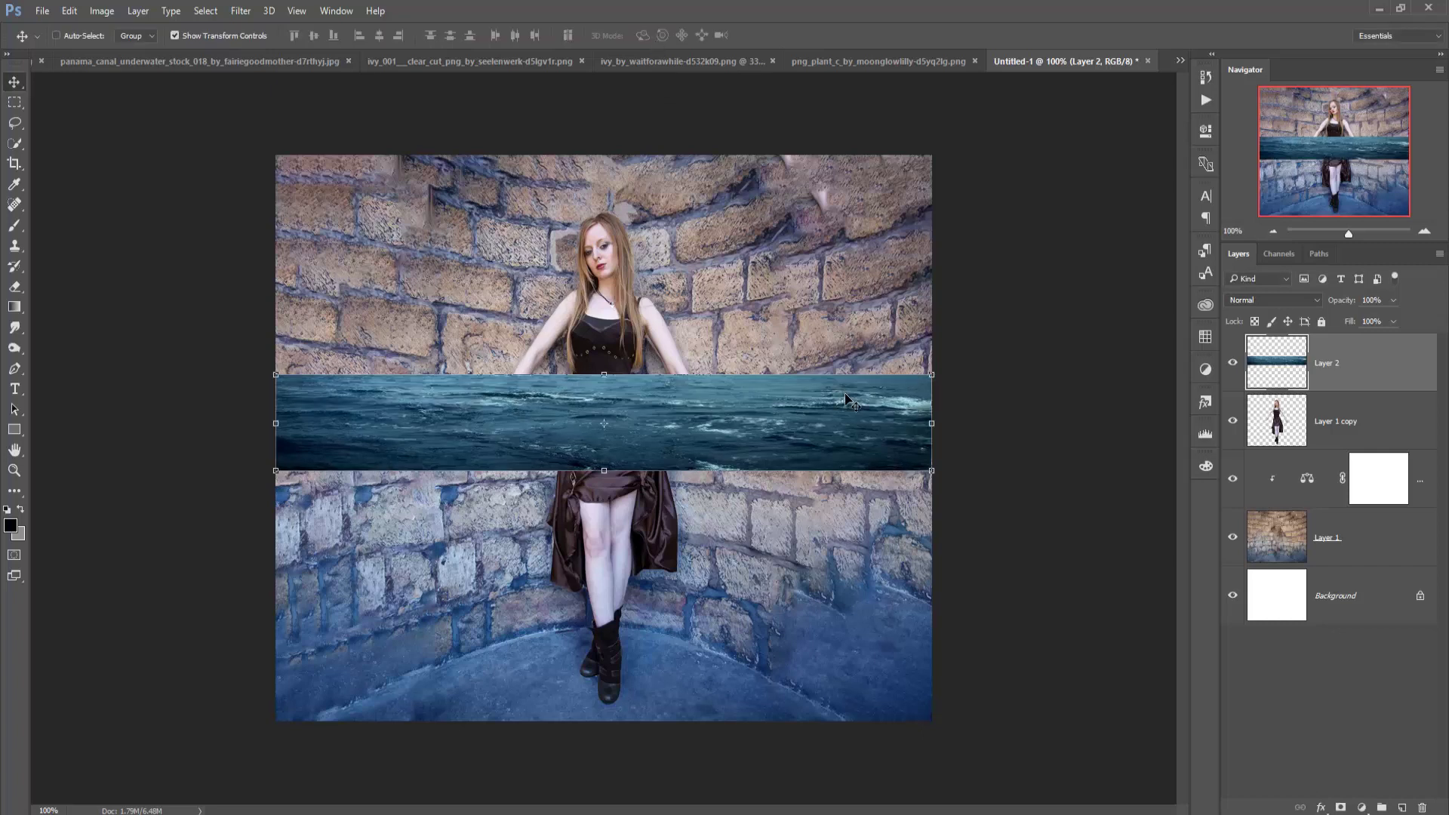
{"action": "left_click_drag", "start_coordinate": [1358, 376], "coordinate": [1334, 449]}
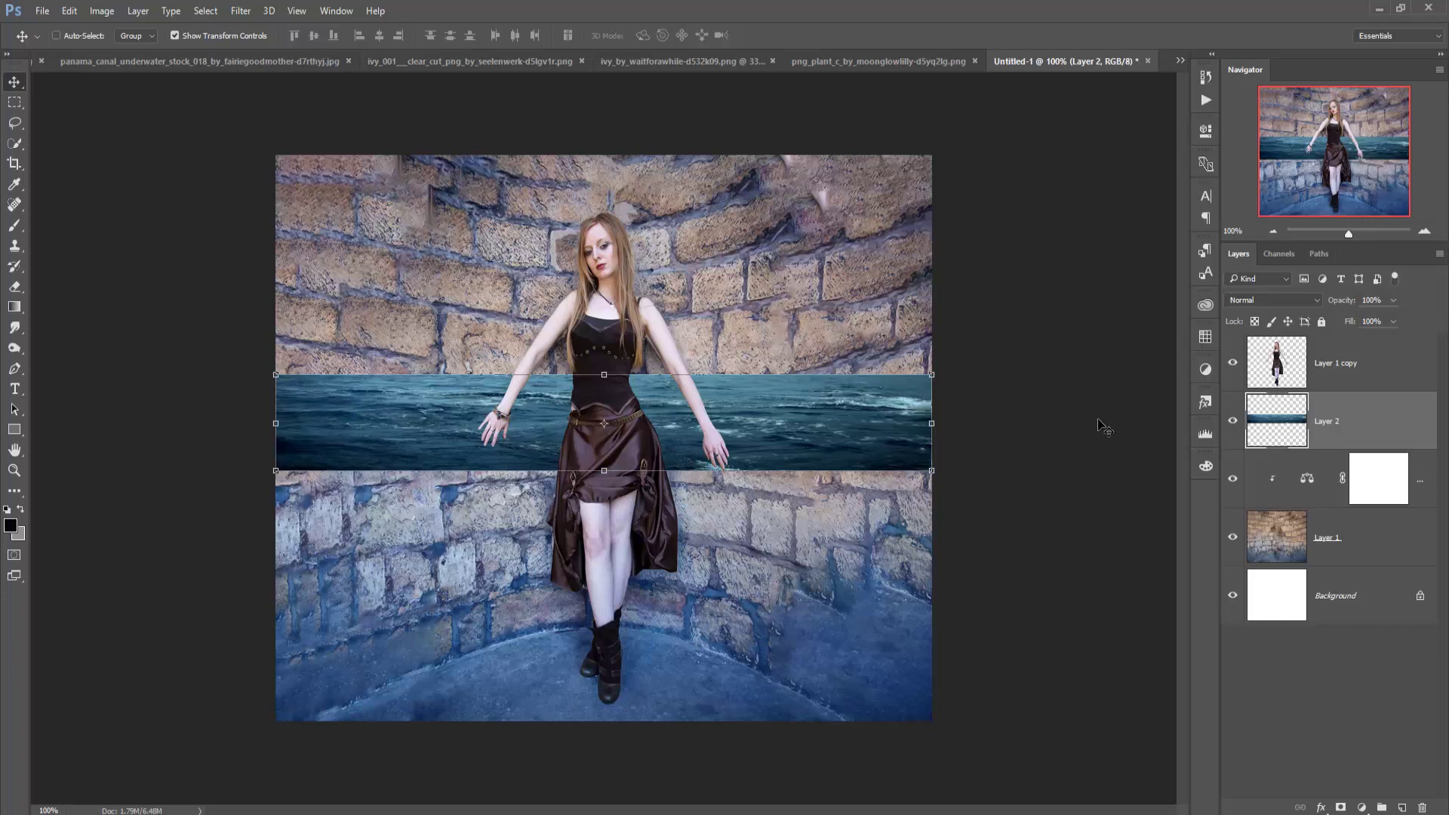
- Add a layer mask to Layer 2 and set up a small soft brush near the horizon
{"action": "left_click", "coordinate": [1341, 807]}
{"action": "left_click", "coordinate": [14, 225]}
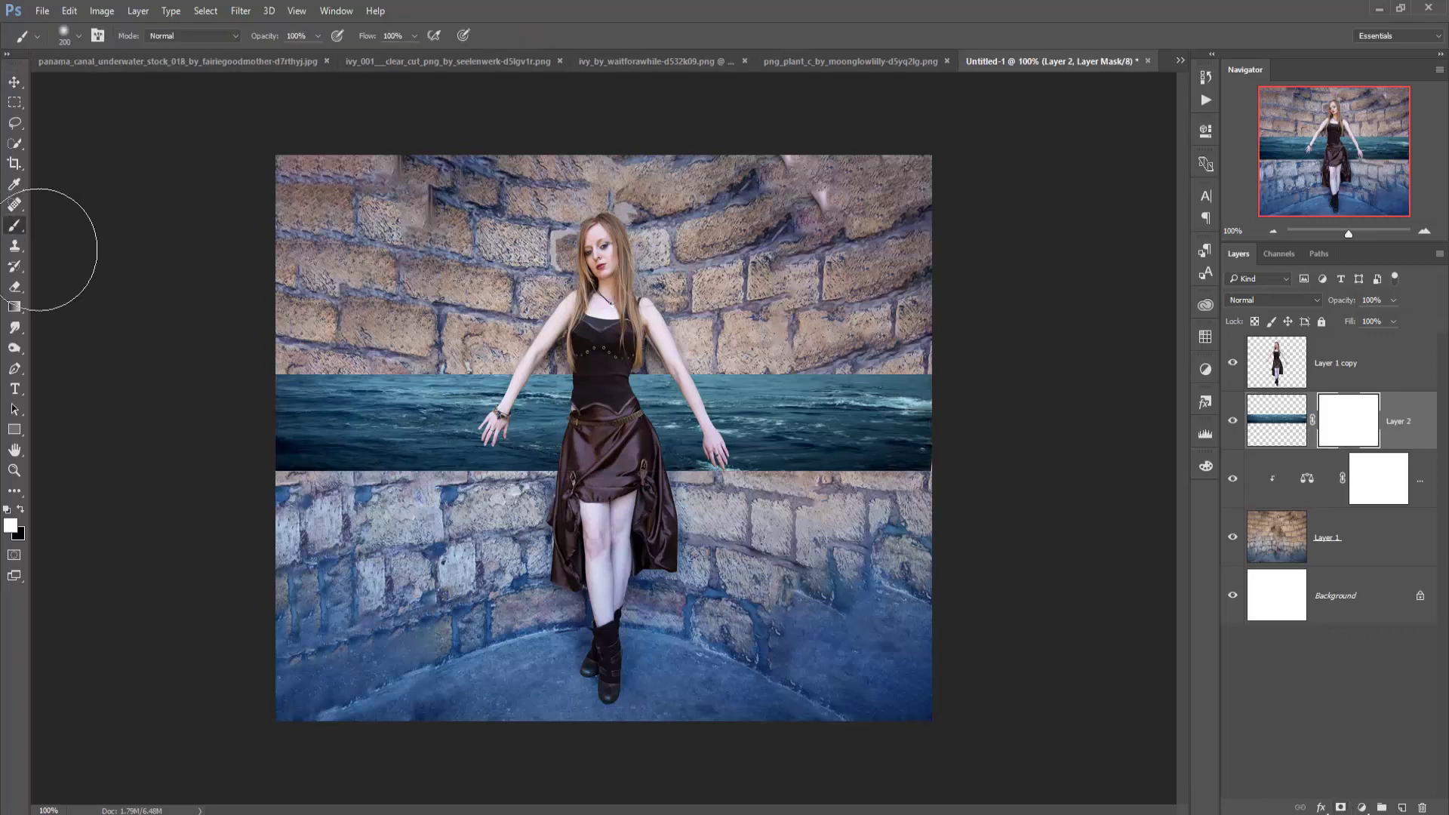
{"action": "key", "text": "ctrl+plus"}
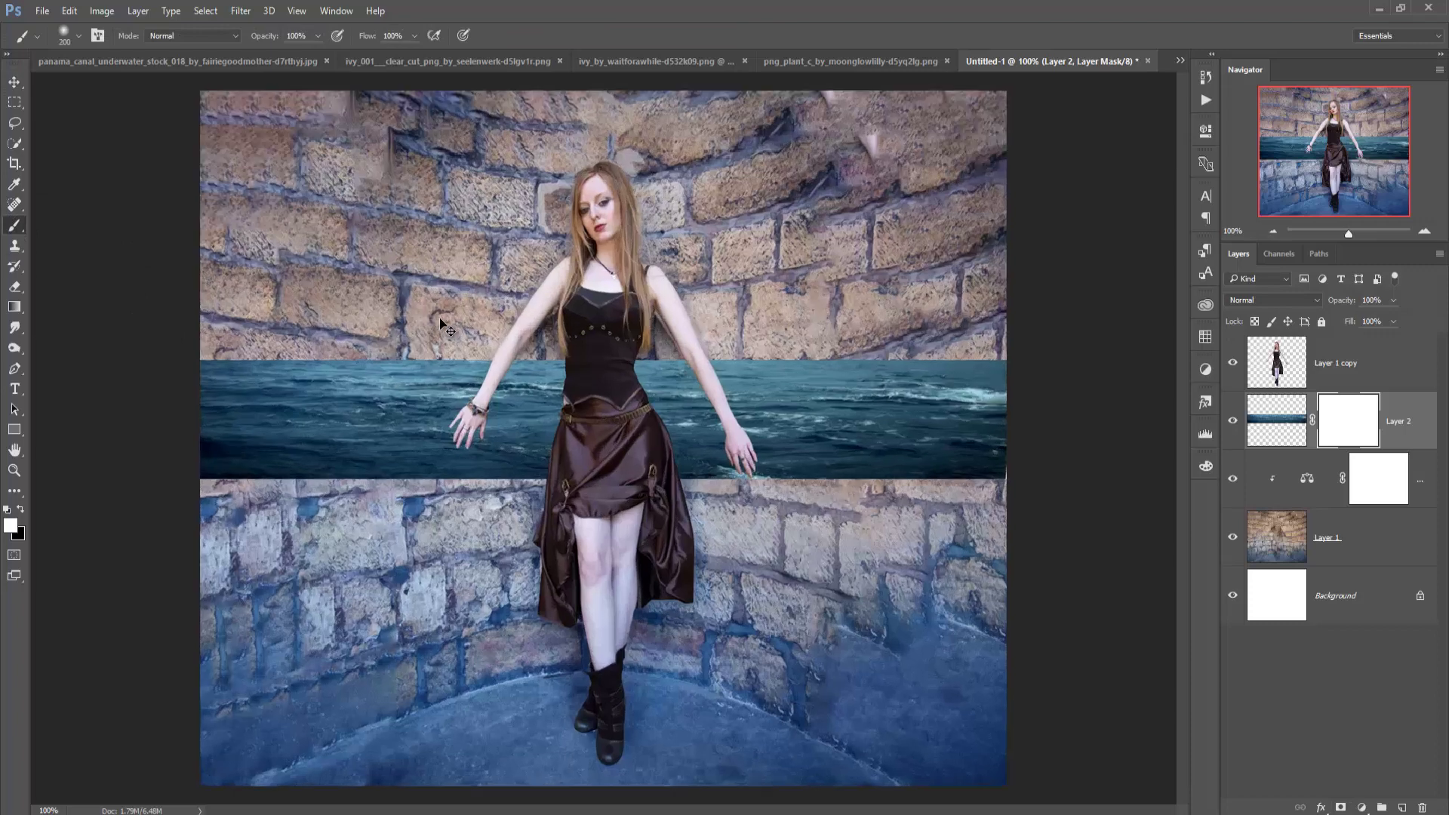
{"action": "left_click_drag", "start_coordinate": [457, 359], "coordinate": [694, 543]}
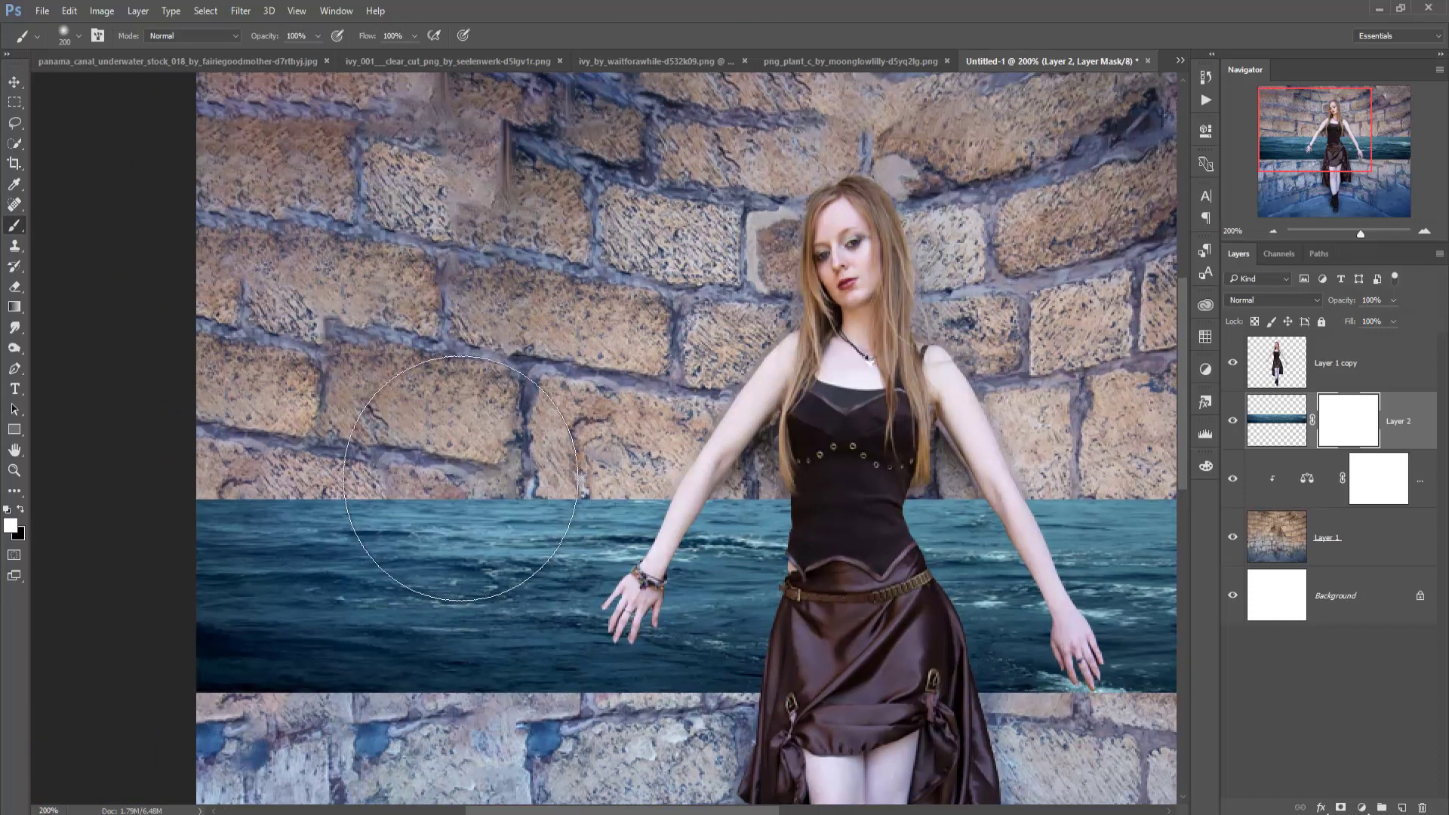
{"action": "key", "text": "bracketleft"}
{"action": "key", "text": "bracketleft"}
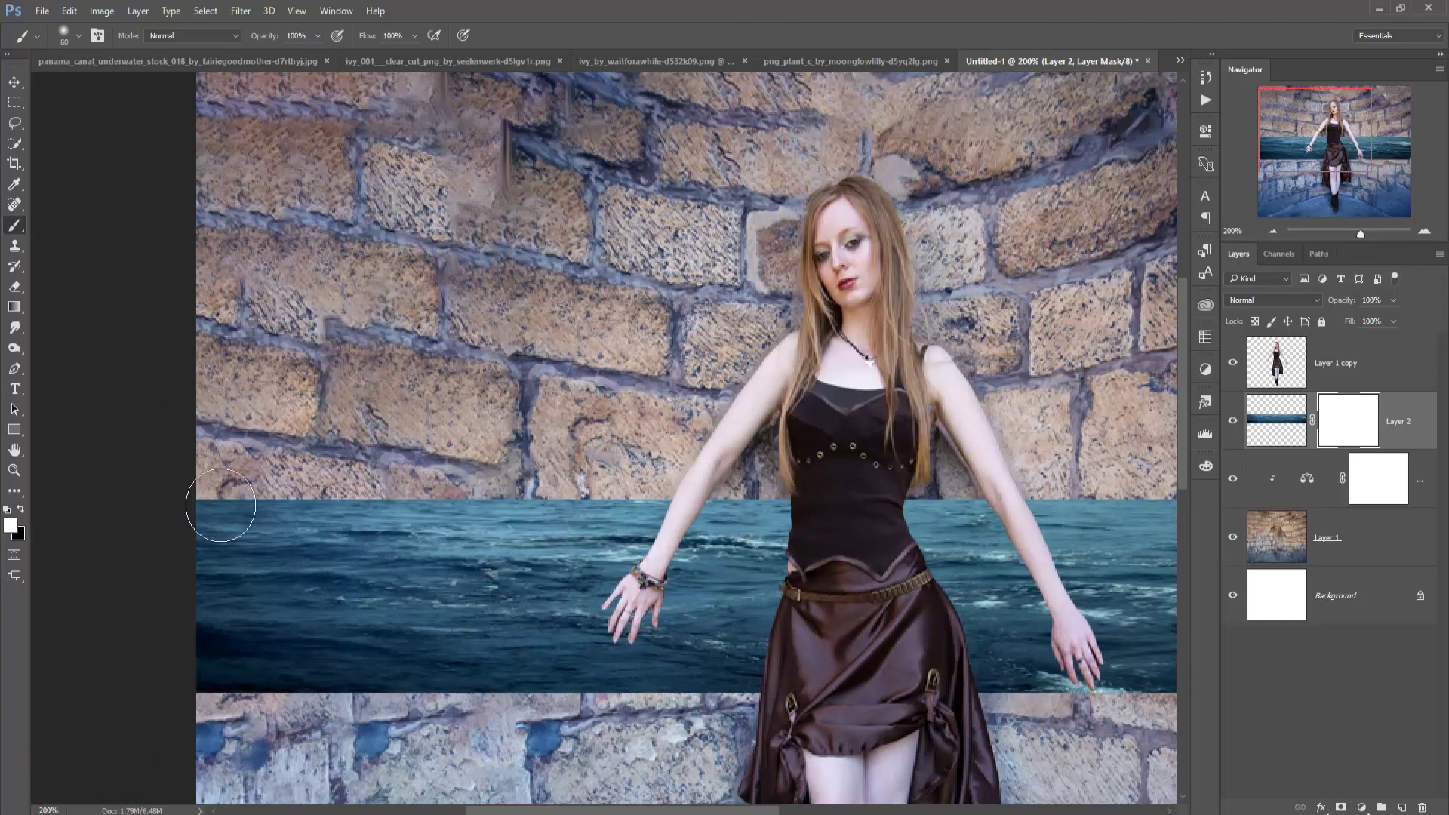
{"action": "key", "text": "bracketleft"}
{"action": "key", "text": "bracketleft"}
{"action": "key", "text": "bracketleft"}
- Paint the mask black along the whole horizon so the sea blends into the wall
{"action": "left_click_drag", "start_coordinate": [198, 483], "coordinate": [432, 475]}
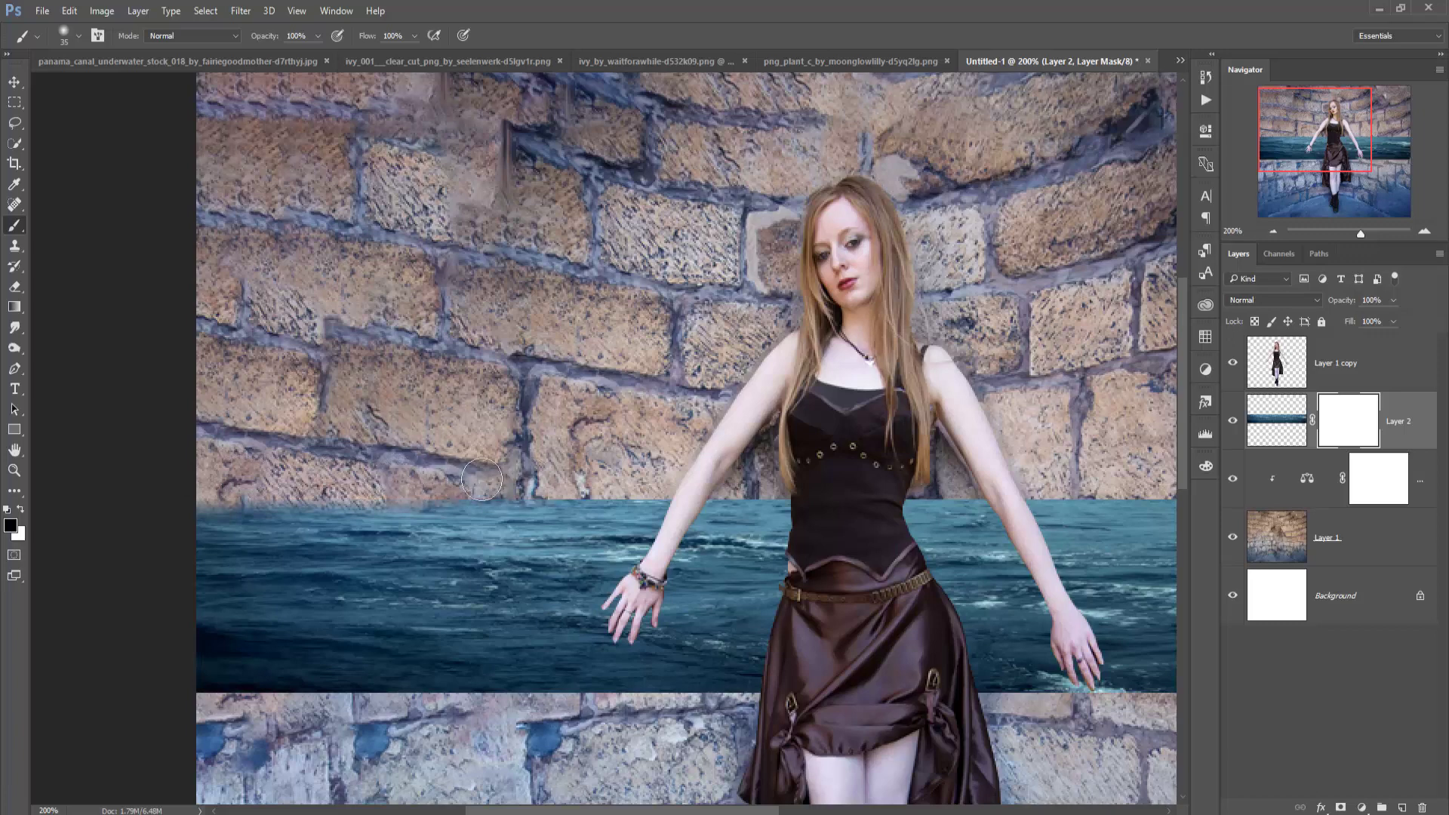
{"action": "mouse_move", "coordinate": [601, 475]}
{"action": "left_mouse_down"}
{"action": "mouse_move", "coordinate": [552, 480]}
{"action": "mouse_move", "coordinate": [1169, 483]}
{"action": "left_mouse_up"}
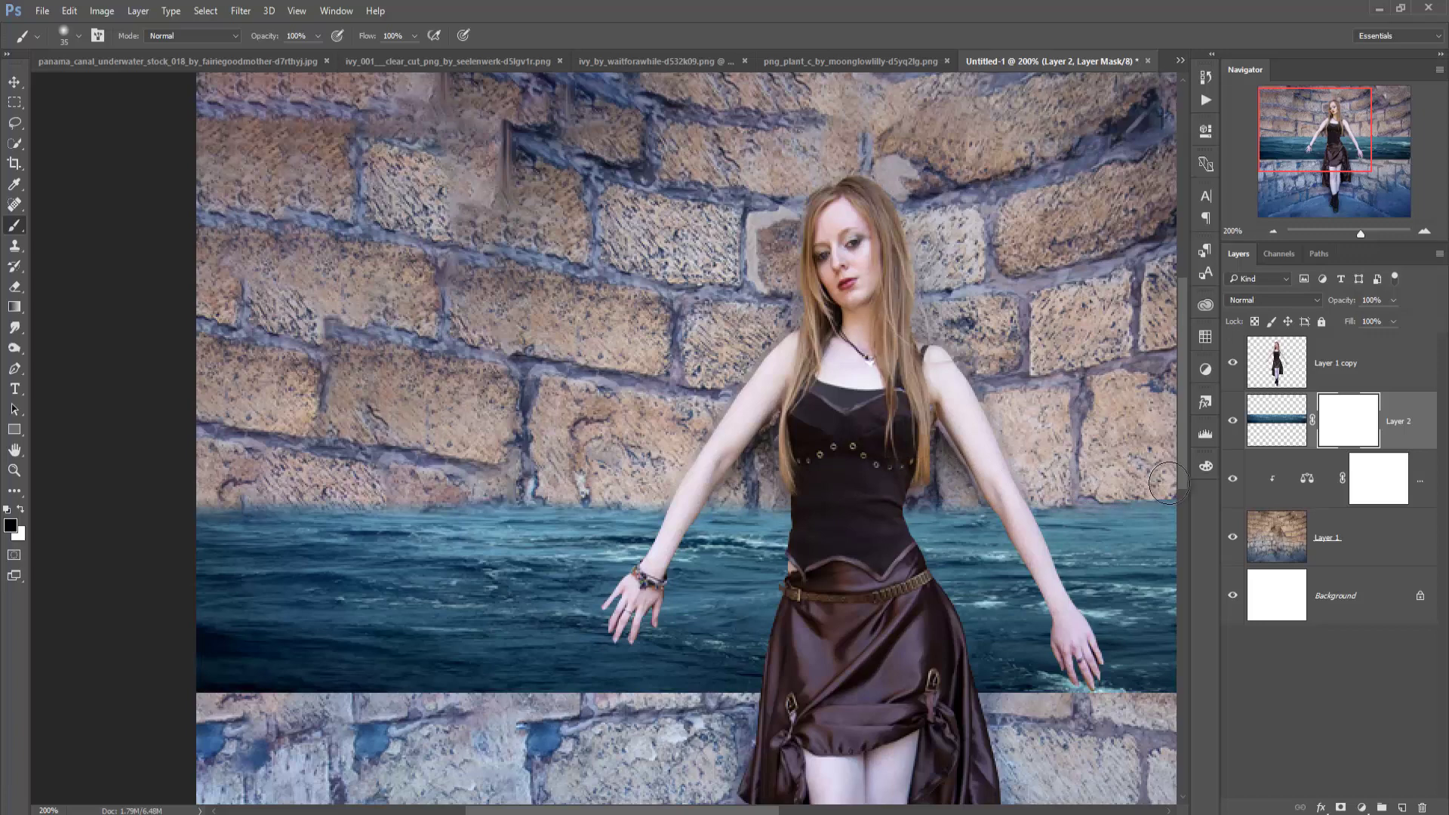
{"action": "left_click_drag", "start_coordinate": [1051, 527], "coordinate": [836, 524]}
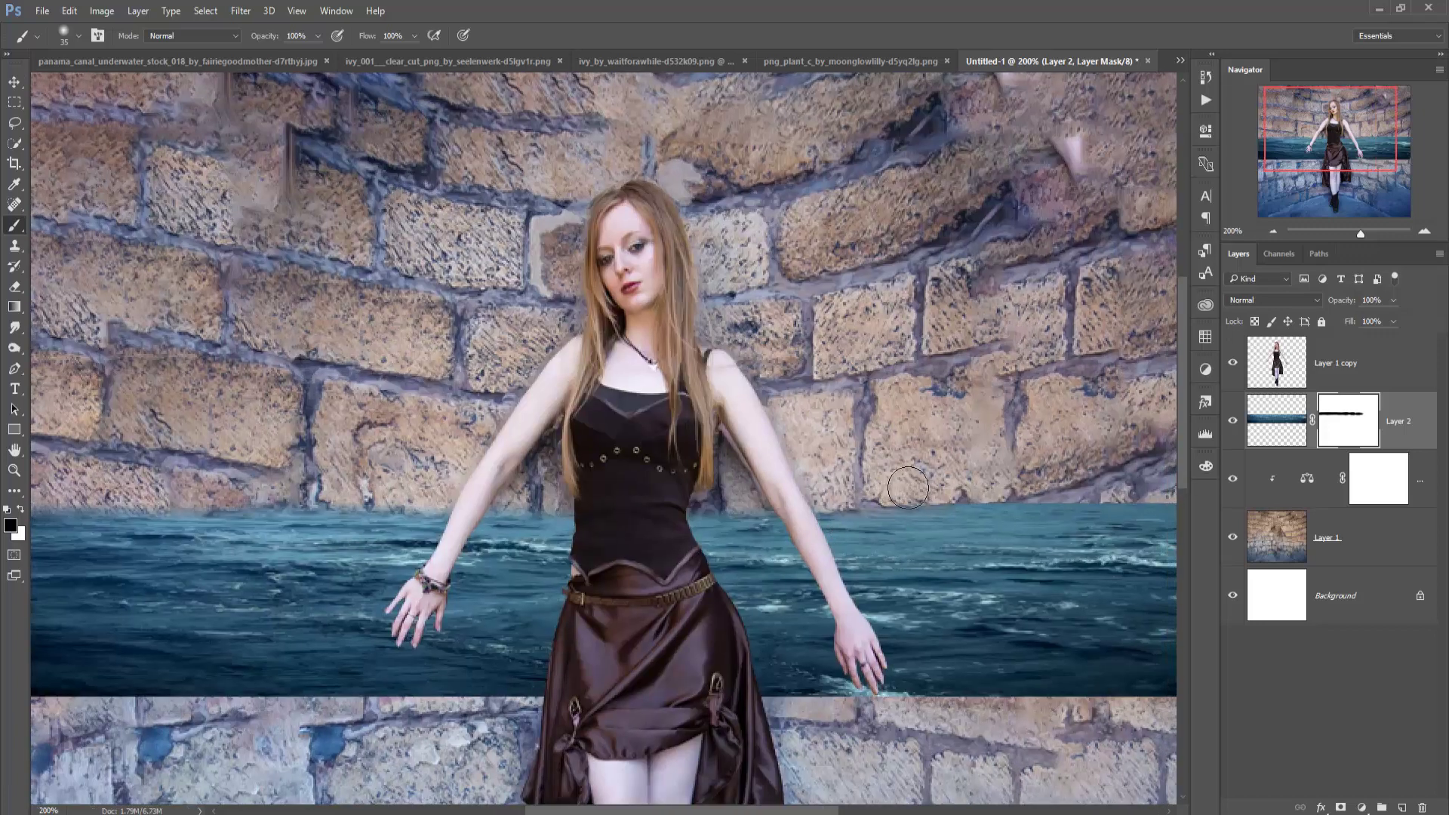
{"action": "left_click_drag", "start_coordinate": [908, 487], "coordinate": [1031, 487]}
{"action": "left_click_drag", "start_coordinate": [964, 535], "coordinate": [677, 595]}
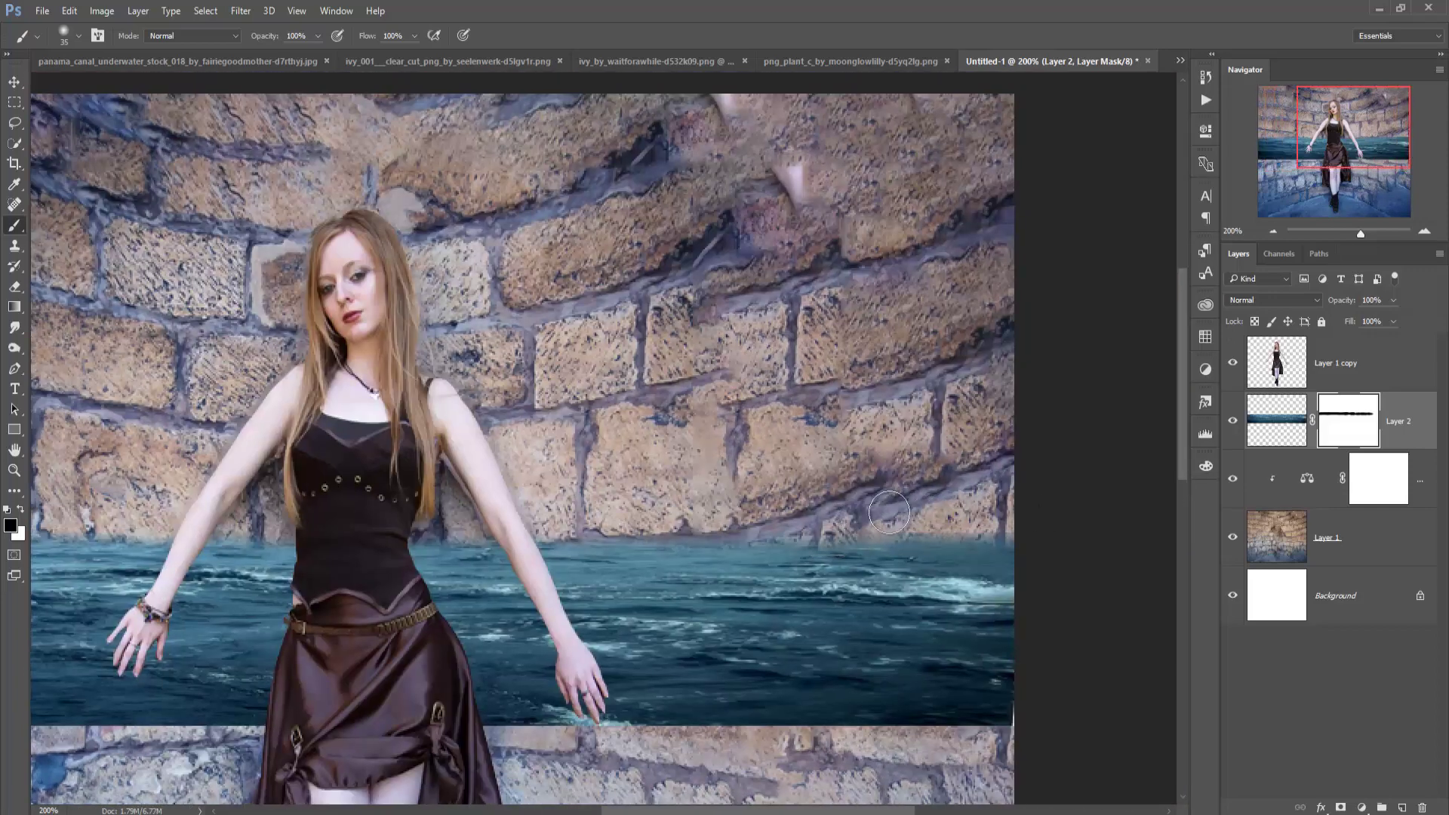
{"action": "left_click_drag", "start_coordinate": [836, 506], "coordinate": [1045, 517]}
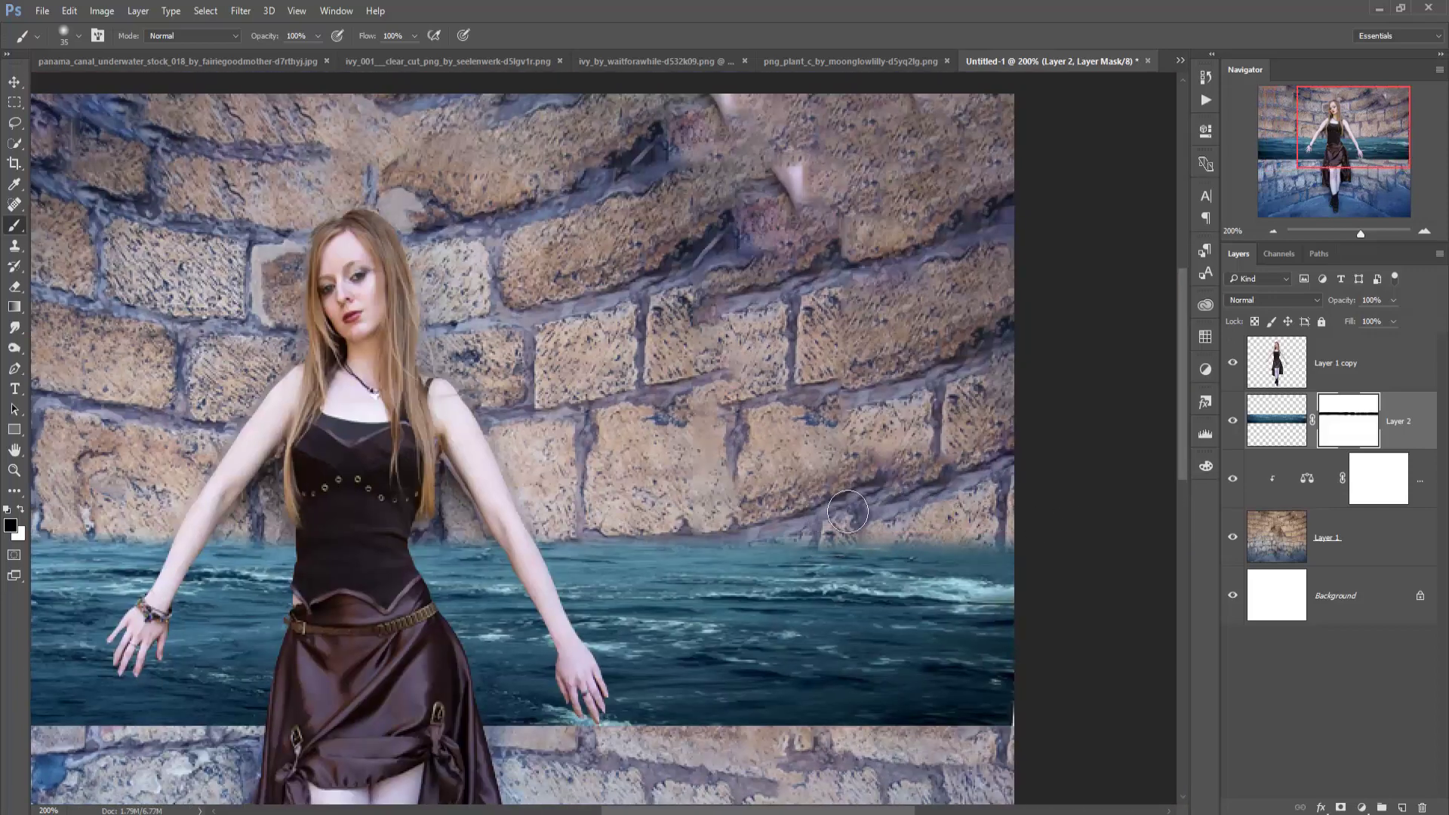
{"action": "left_click_drag", "start_coordinate": [848, 512], "coordinate": [472, 514]}
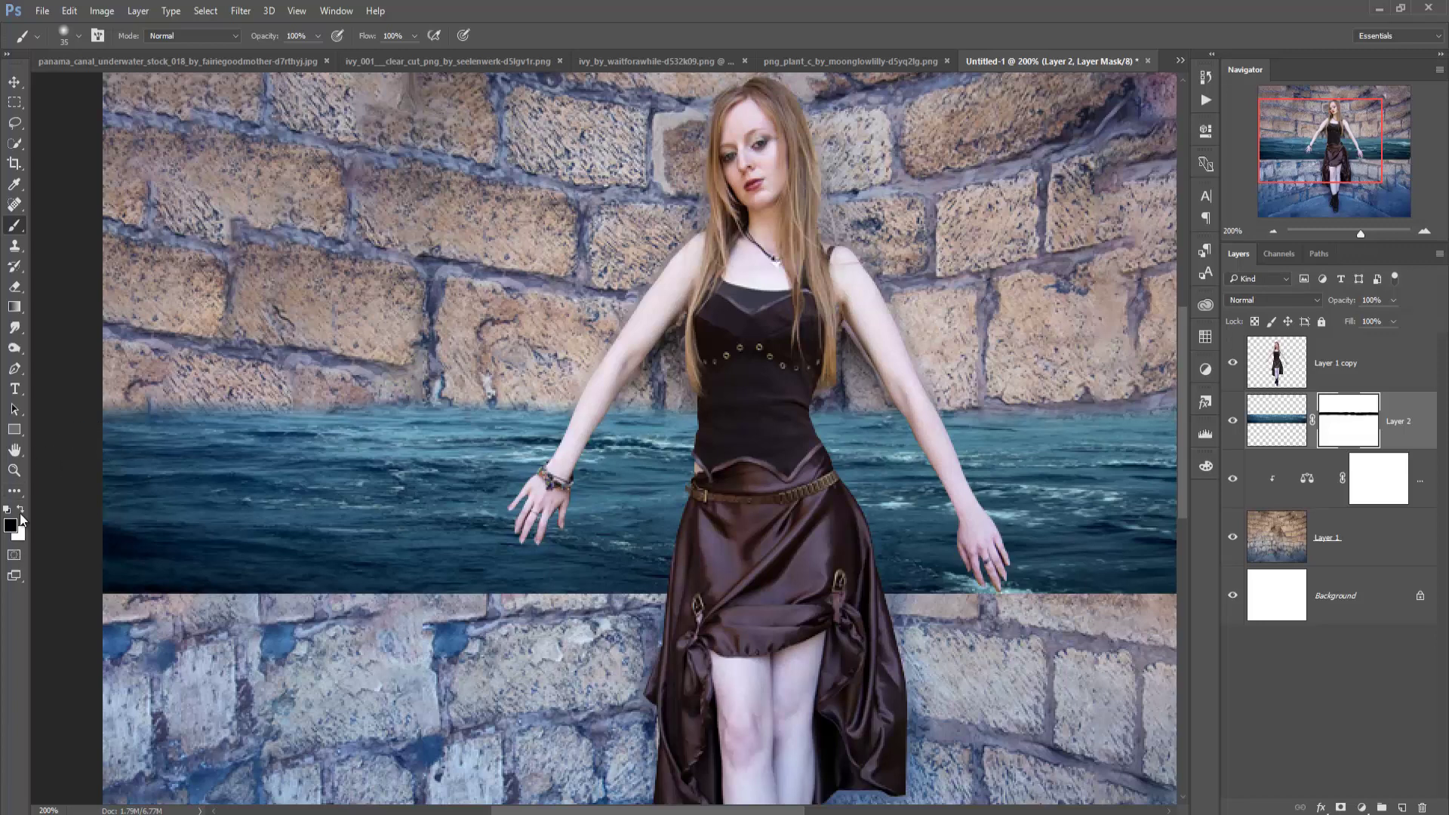
{"action": "left_click", "coordinate": [21, 511]}
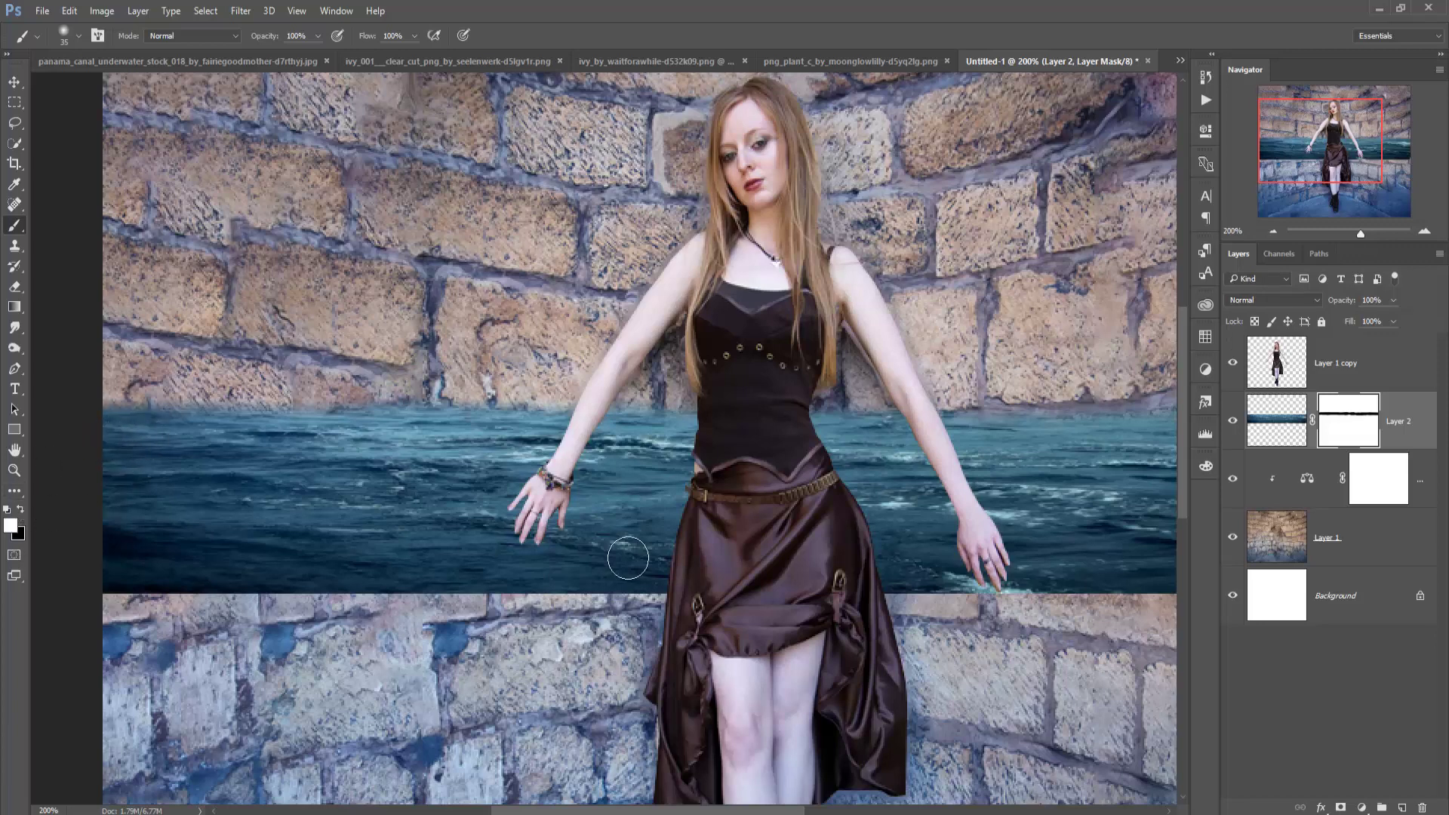
{"action": "left_click", "coordinate": [14, 81]}
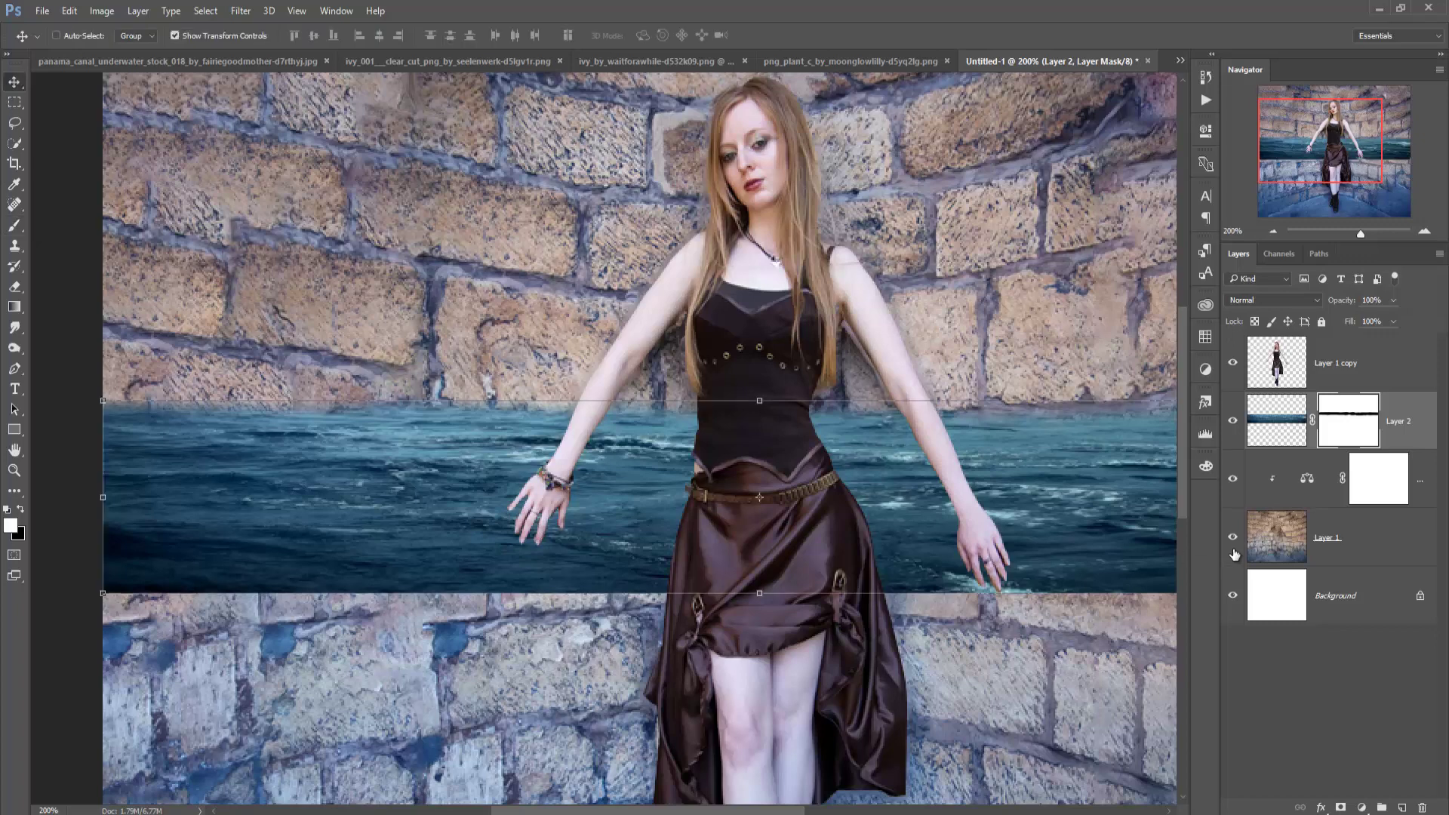
{"action": "left_click", "coordinate": [1302, 362]}
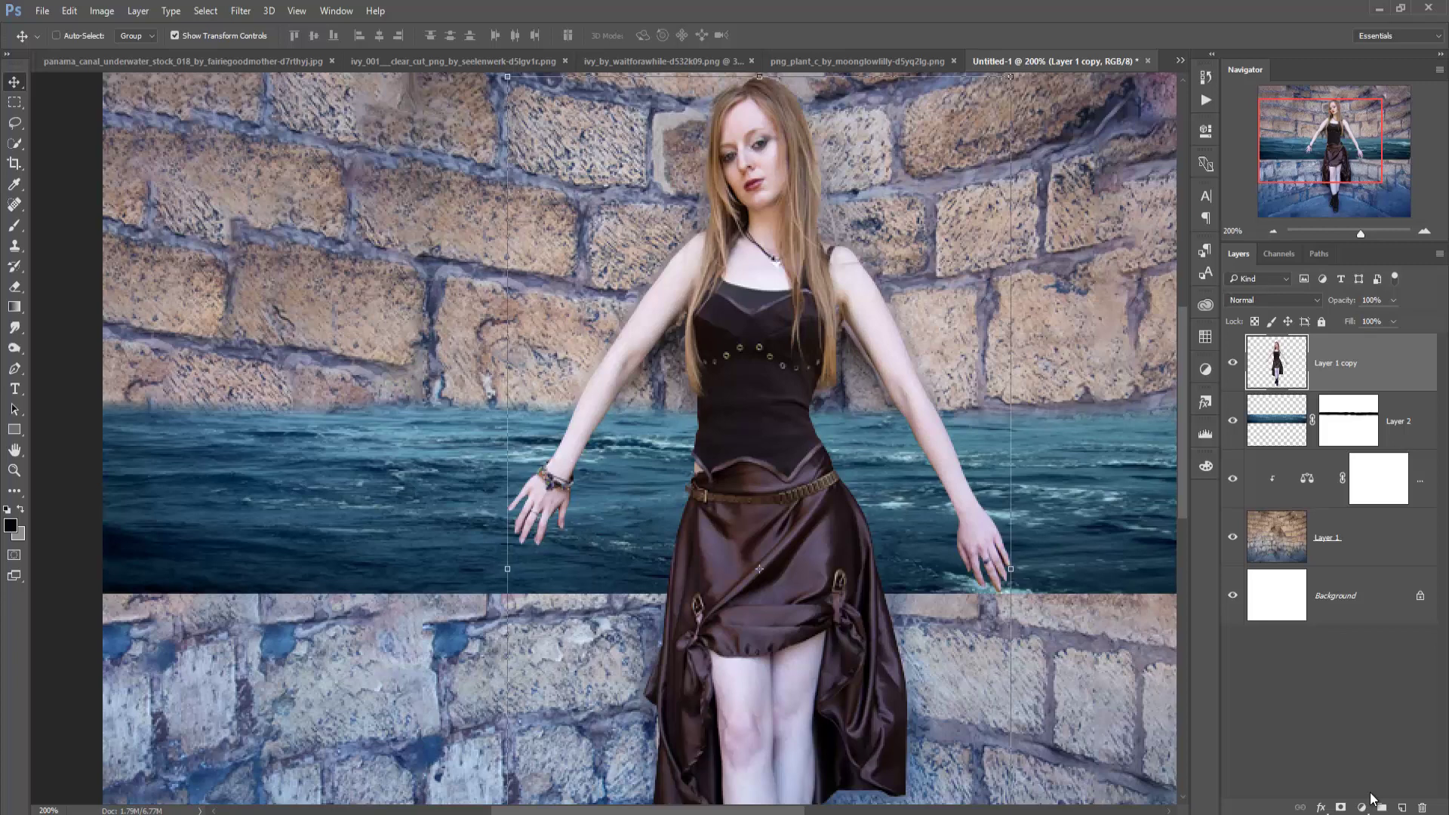
- Mask Layer 1 copy and paint black over her forearms, wrists and hands below the waterline
{"action": "left_click", "coordinate": [1341, 808]}
{"action": "key", "text": "b"}
{"action": "key", "text": "x"}
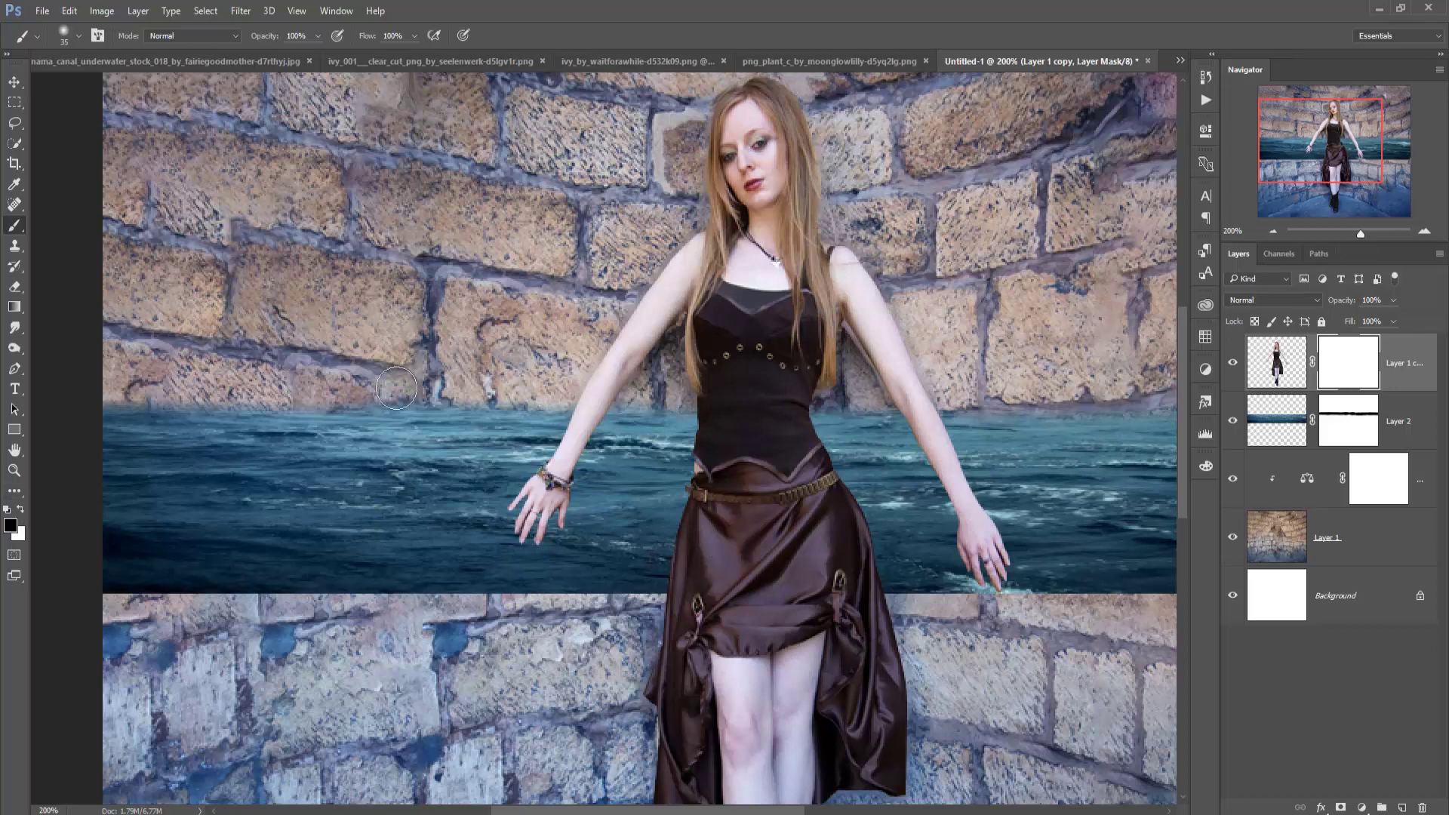
{"action": "mouse_move", "coordinate": [670, 564]}
{"action": "left_mouse_down"}
{"action": "mouse_move", "coordinate": [750, 579]}
{"action": "mouse_move", "coordinate": [831, 555]}
{"action": "mouse_move", "coordinate": [679, 534]}
{"action": "mouse_move", "coordinate": [850, 518]}
{"action": "mouse_move", "coordinate": [695, 491]}
{"action": "mouse_move", "coordinate": [872, 511]}
{"action": "mouse_move", "coordinate": [695, 491]}
{"action": "mouse_move", "coordinate": [846, 491]}
{"action": "mouse_move", "coordinate": [709, 480]}
{"action": "mouse_move", "coordinate": [858, 484]}
{"action": "left_mouse_up"}
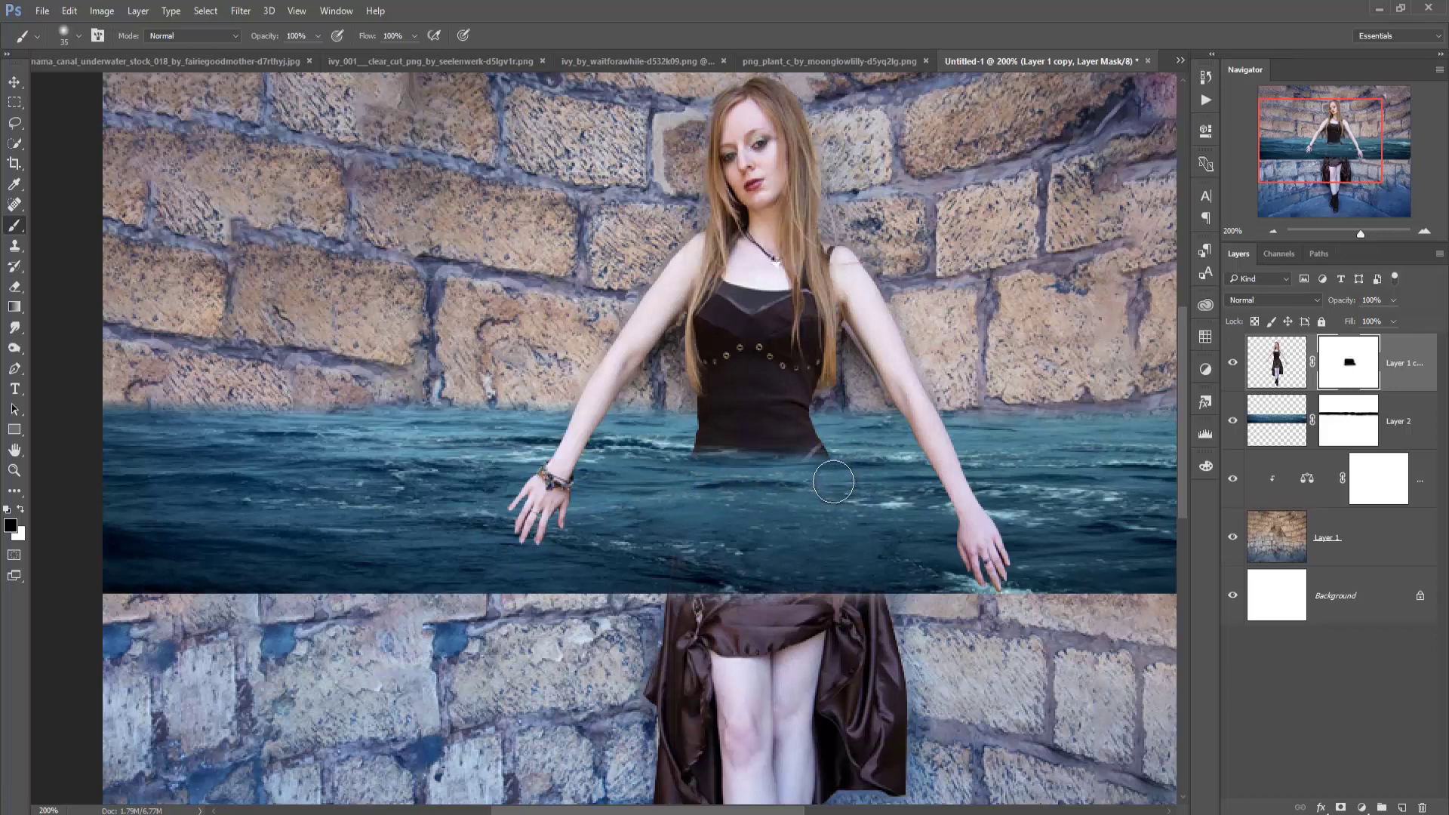
{"action": "left_click_drag", "start_coordinate": [833, 482], "coordinate": [886, 502]}
{"action": "left_click_drag", "start_coordinate": [929, 492], "coordinate": [977, 489]}
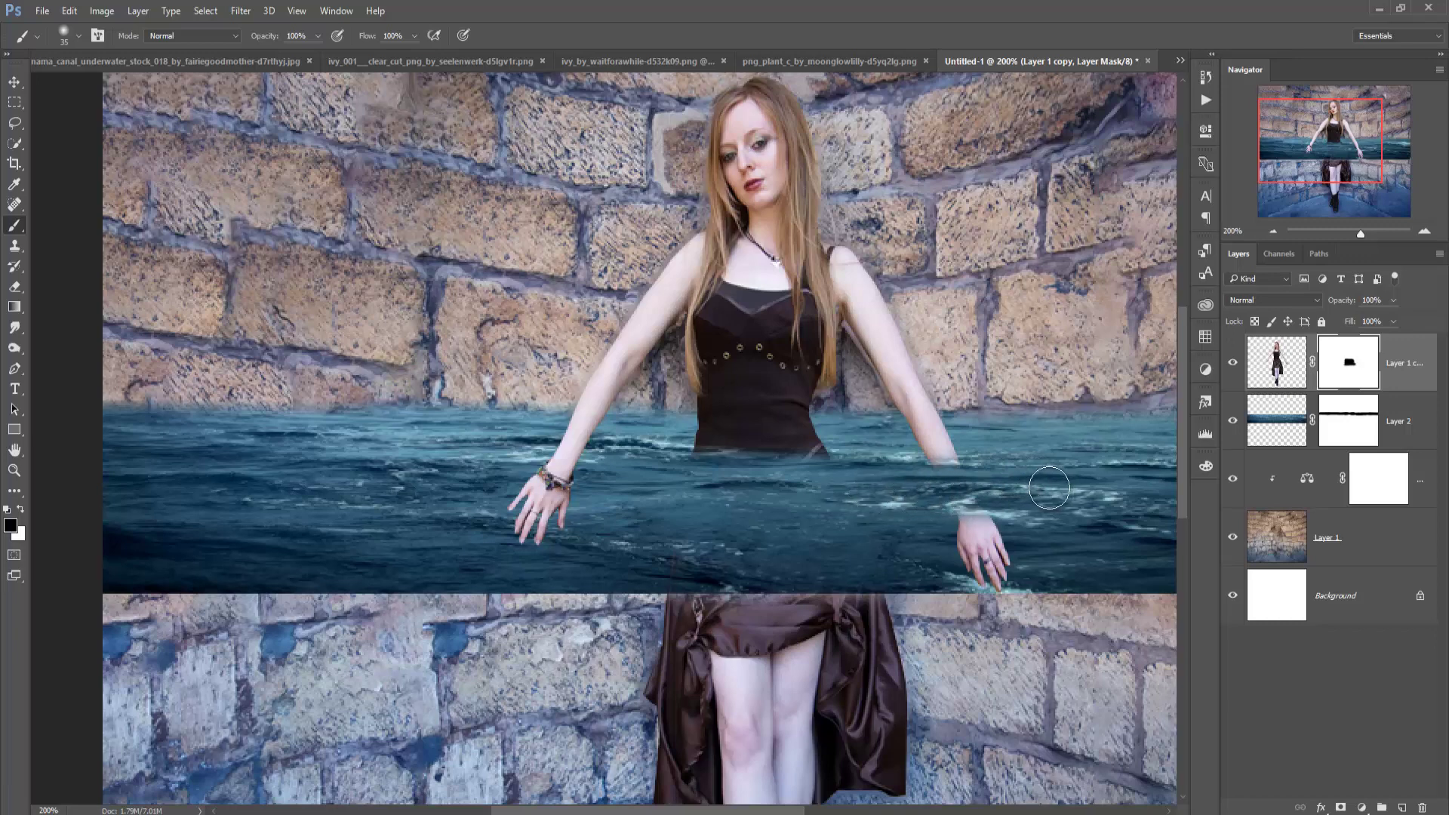
{"action": "mouse_move", "coordinate": [1042, 490]}
{"action": "left_mouse_down"}
{"action": "mouse_move", "coordinate": [915, 526]}
{"action": "mouse_move", "coordinate": [1102, 537]}
{"action": "mouse_move", "coordinate": [908, 559]}
{"action": "mouse_move", "coordinate": [1096, 568]}
{"action": "left_mouse_up"}
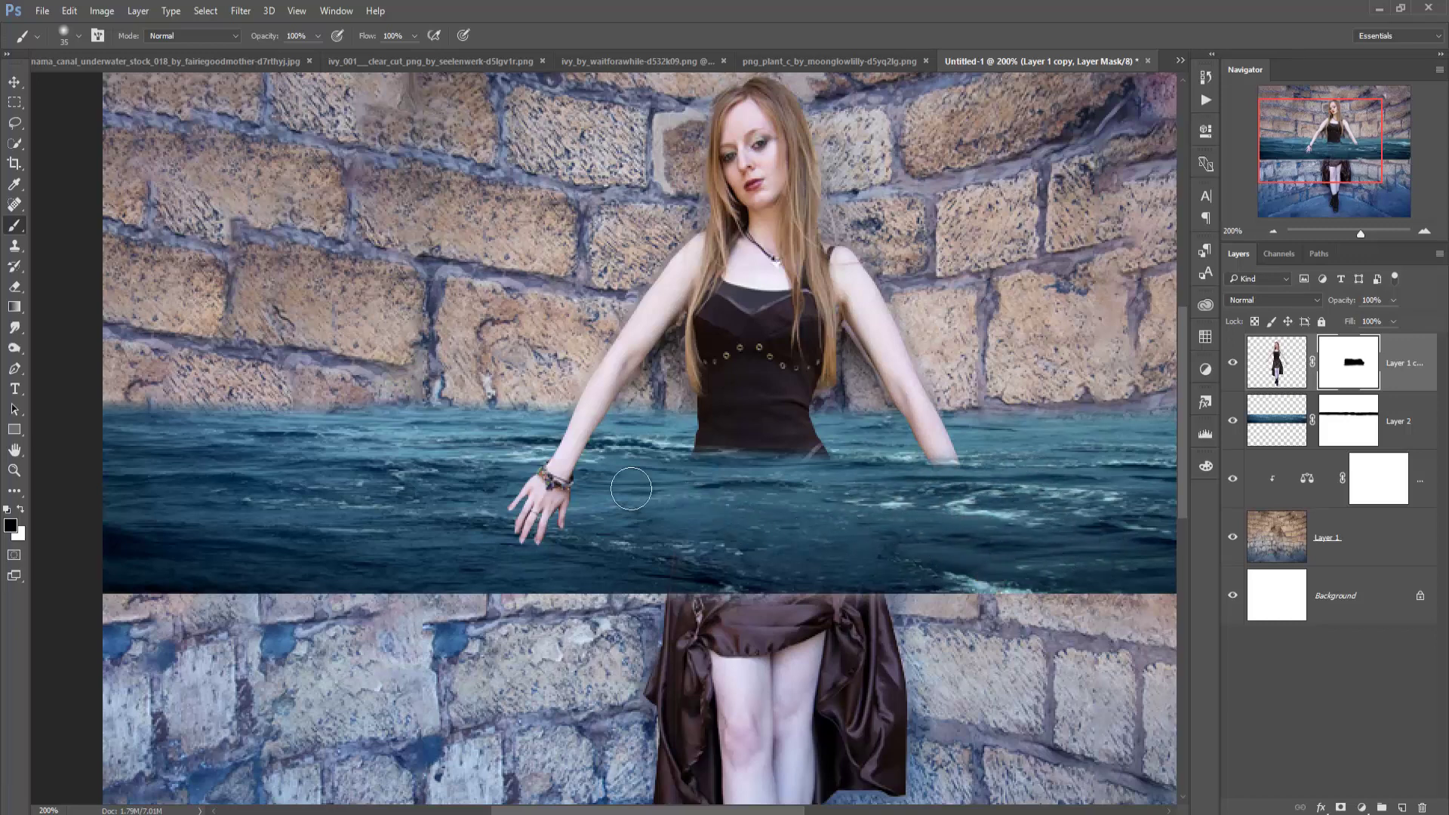
{"action": "mouse_move", "coordinate": [632, 490]}
{"action": "left_mouse_down"}
{"action": "mouse_move", "coordinate": [532, 465]}
{"action": "mouse_move", "coordinate": [685, 476]}
{"action": "left_mouse_up"}
{"action": "mouse_move", "coordinate": [452, 478]}
{"action": "left_mouse_down"}
{"action": "mouse_move", "coordinate": [656, 528]}
{"action": "mouse_move", "coordinate": [469, 528]}
{"action": "mouse_move", "coordinate": [604, 471]}
{"action": "mouse_move", "coordinate": [441, 480]}
{"action": "mouse_move", "coordinate": [942, 574]}
{"action": "left_mouse_up"}
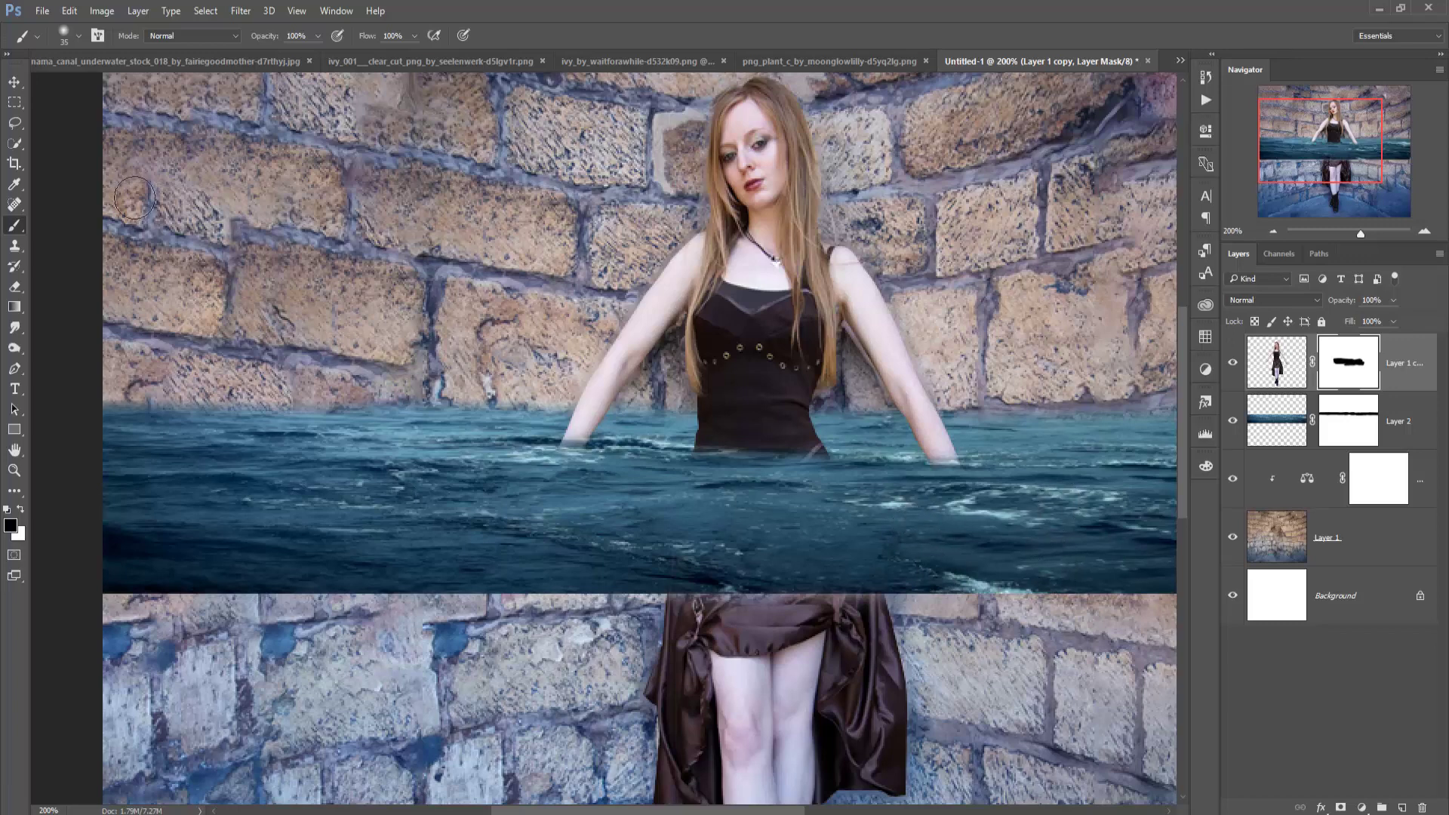
{"action": "left_click", "coordinate": [16, 79]}
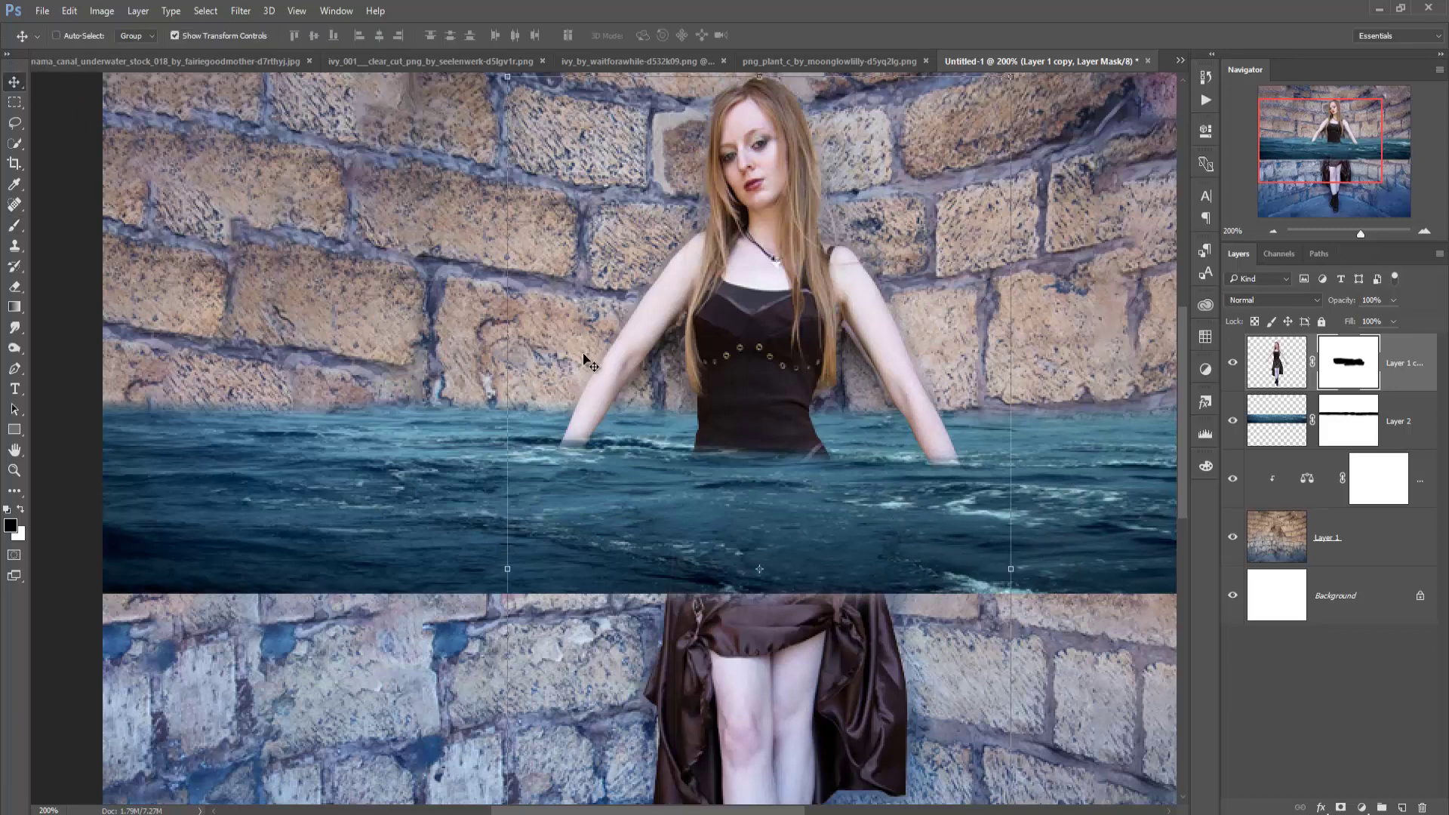
- Add a new layer above the model and fill it with 50% Gray
{"action": "key", "text": "ctrl+minus"}
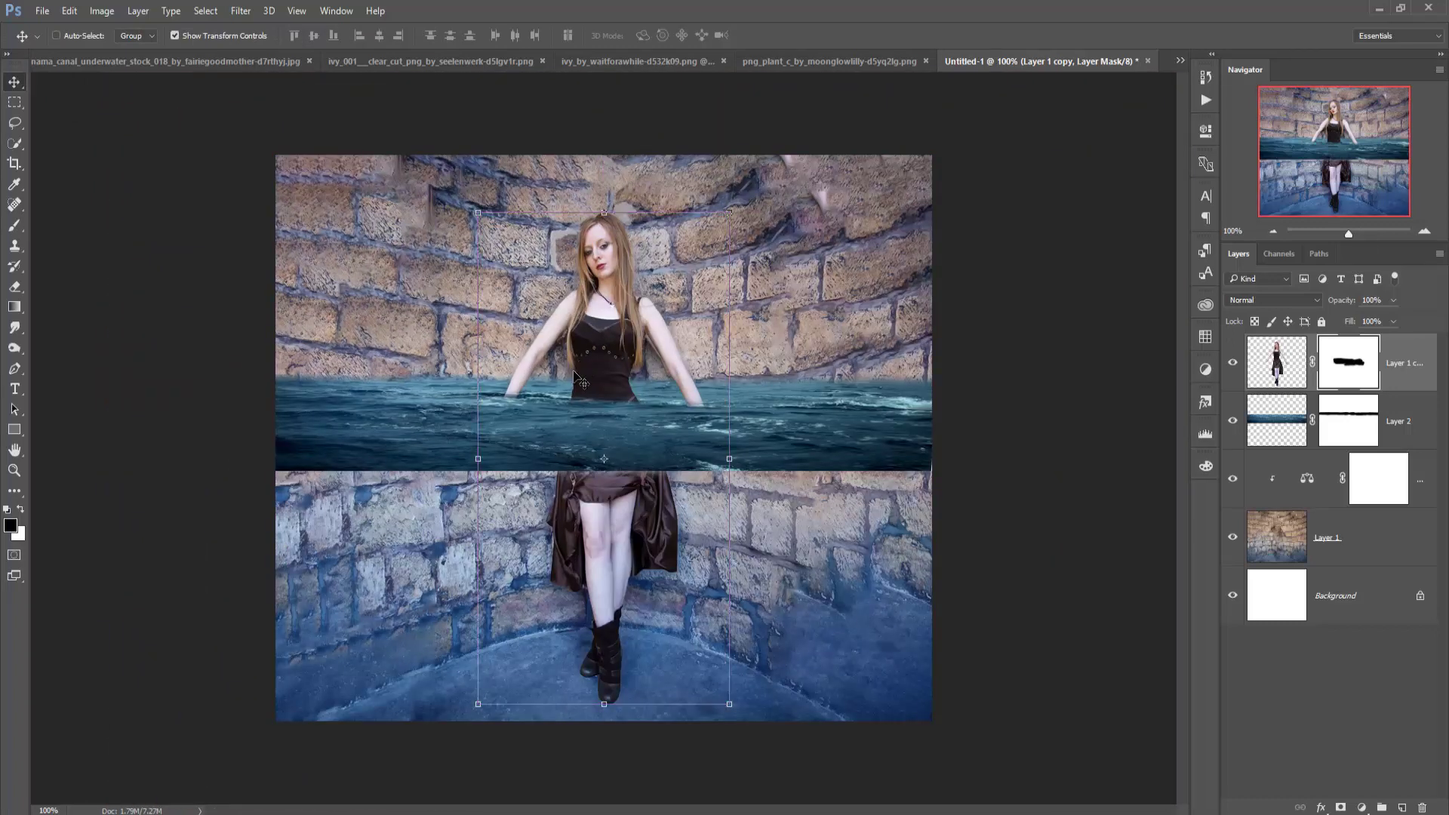
{"action": "left_click", "coordinate": [1284, 368]}
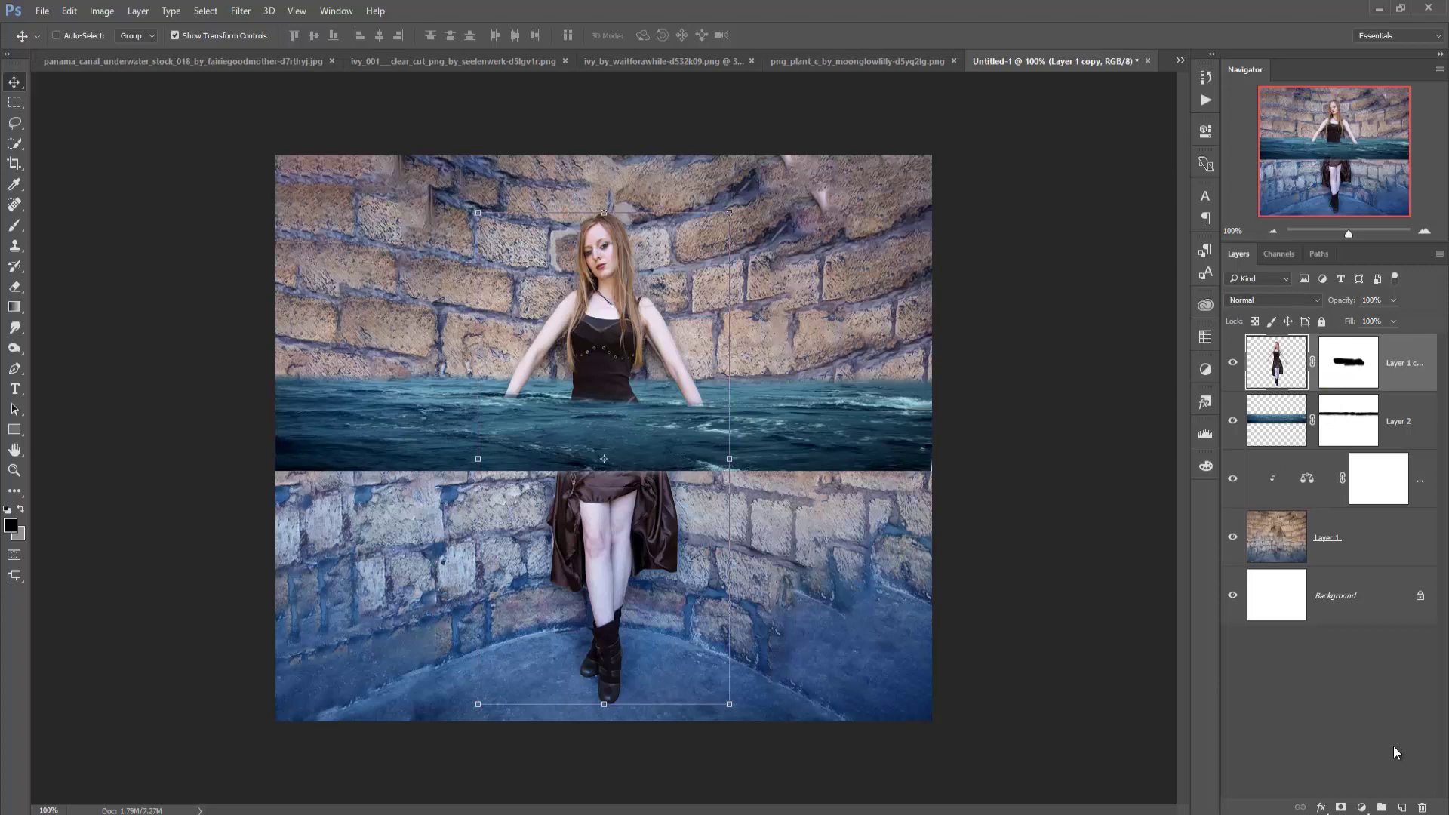
{"action": "left_click", "coordinate": [1404, 808]}
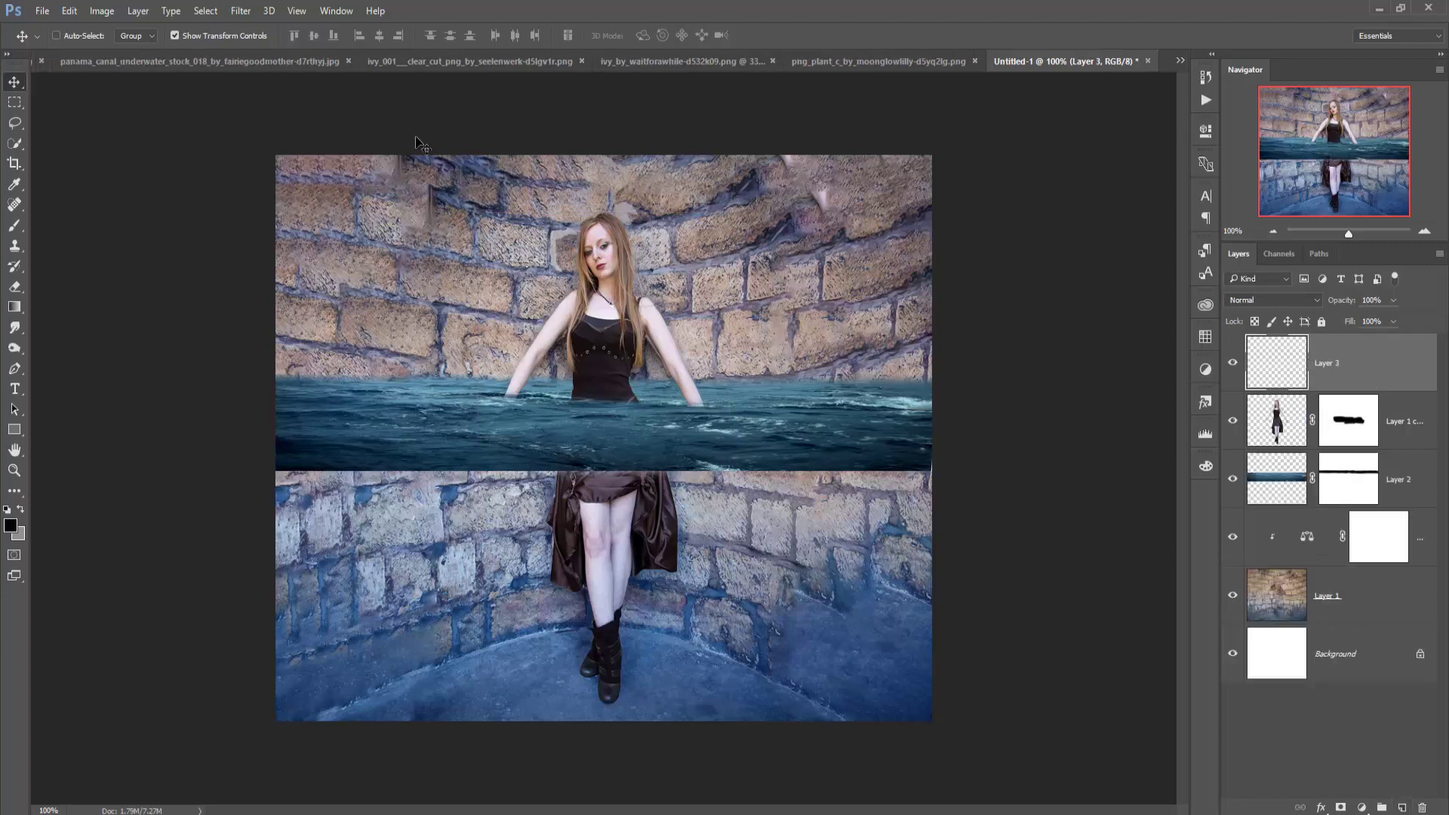
{"action": "left_click", "coordinate": [69, 11]}
{"action": "left_click", "coordinate": [87, 218]}
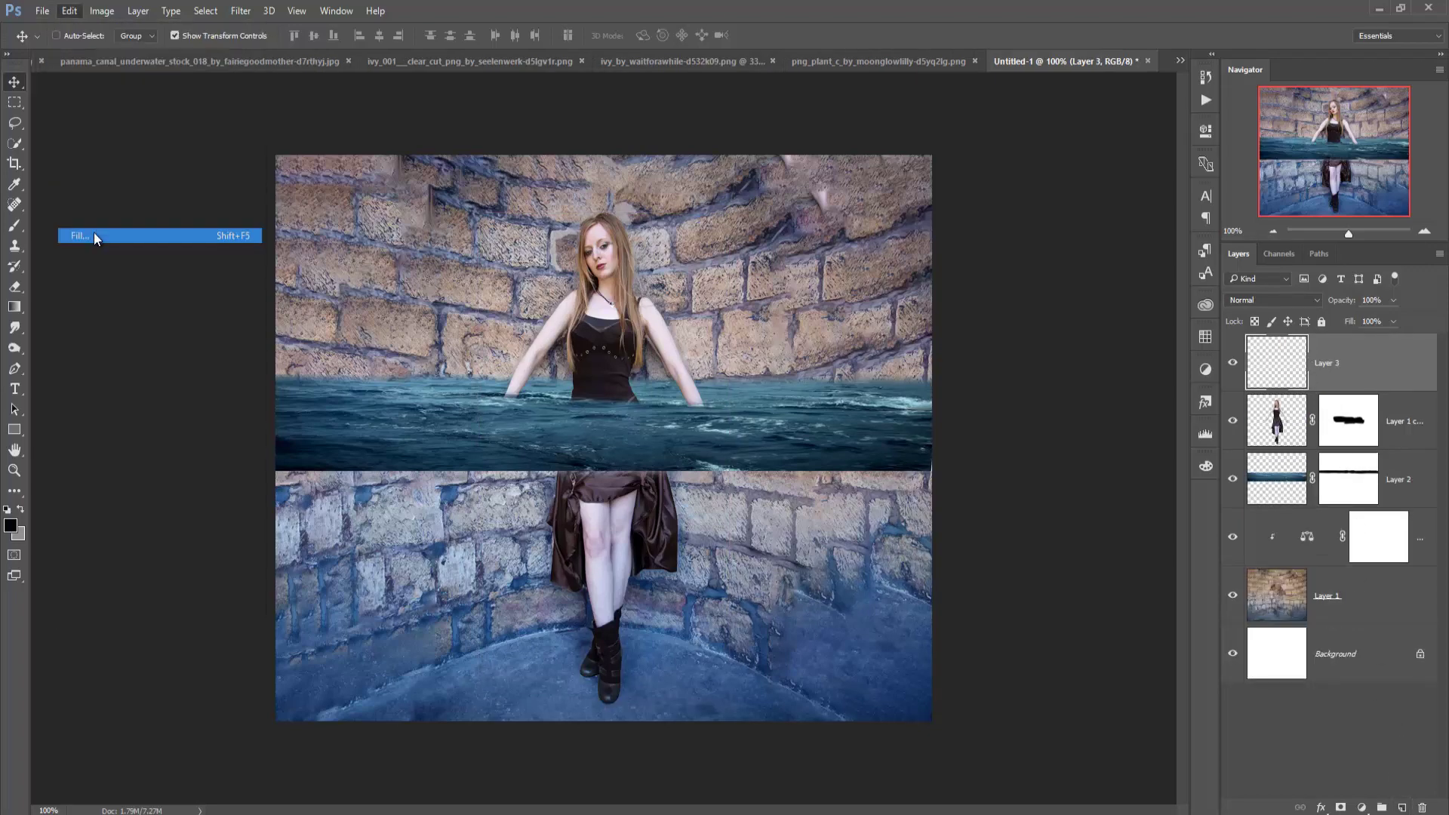
{"action": "left_click", "coordinate": [781, 243]}
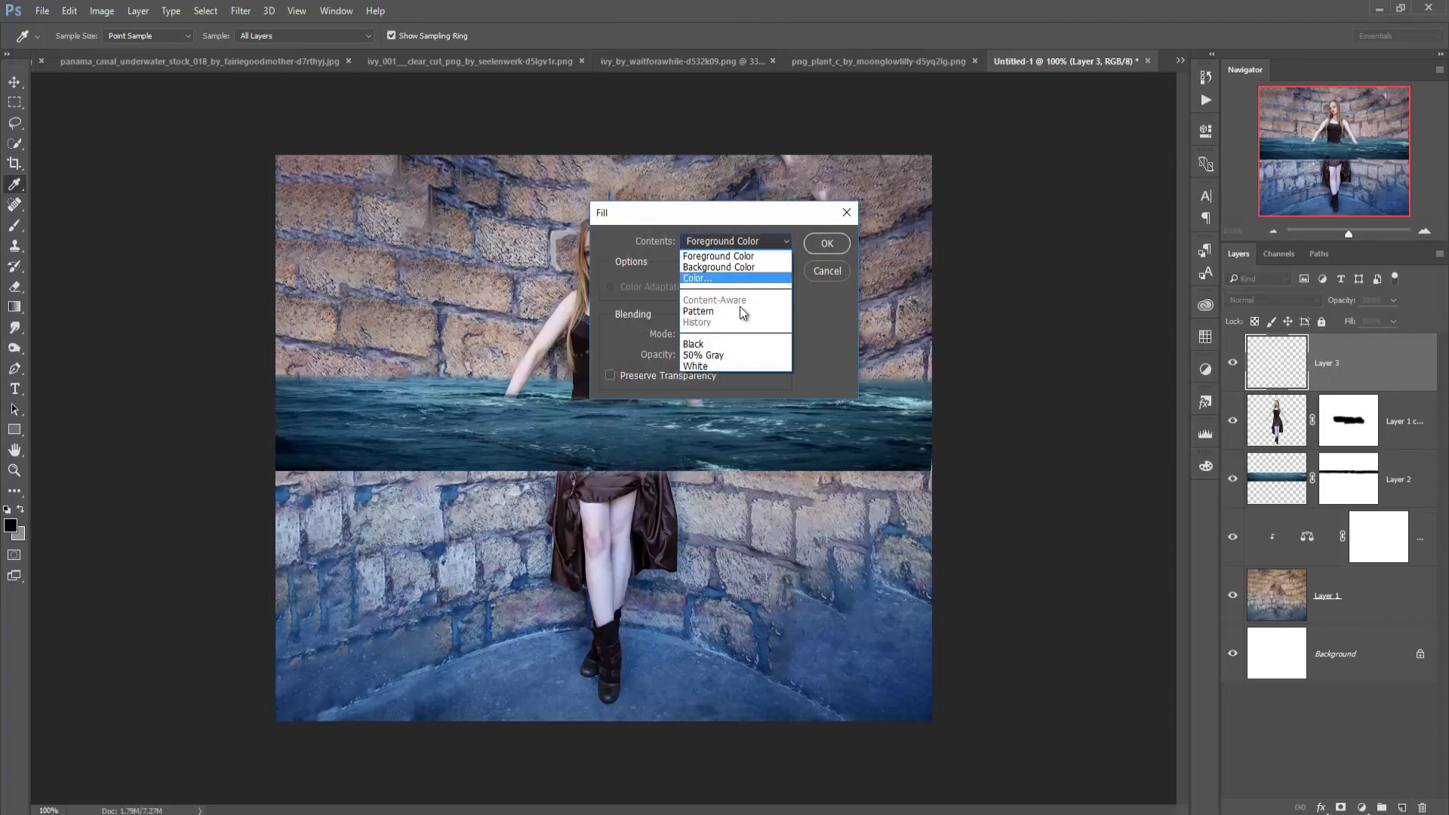
{"action": "left_click", "coordinate": [725, 356]}
{"action": "left_click", "coordinate": [827, 243]}
{"action": "key", "text": "v"}
- Clip the gray layer to the model cut-out and set its blend mode to Overlay
{"action": "right_click", "coordinate": [1337, 363]}
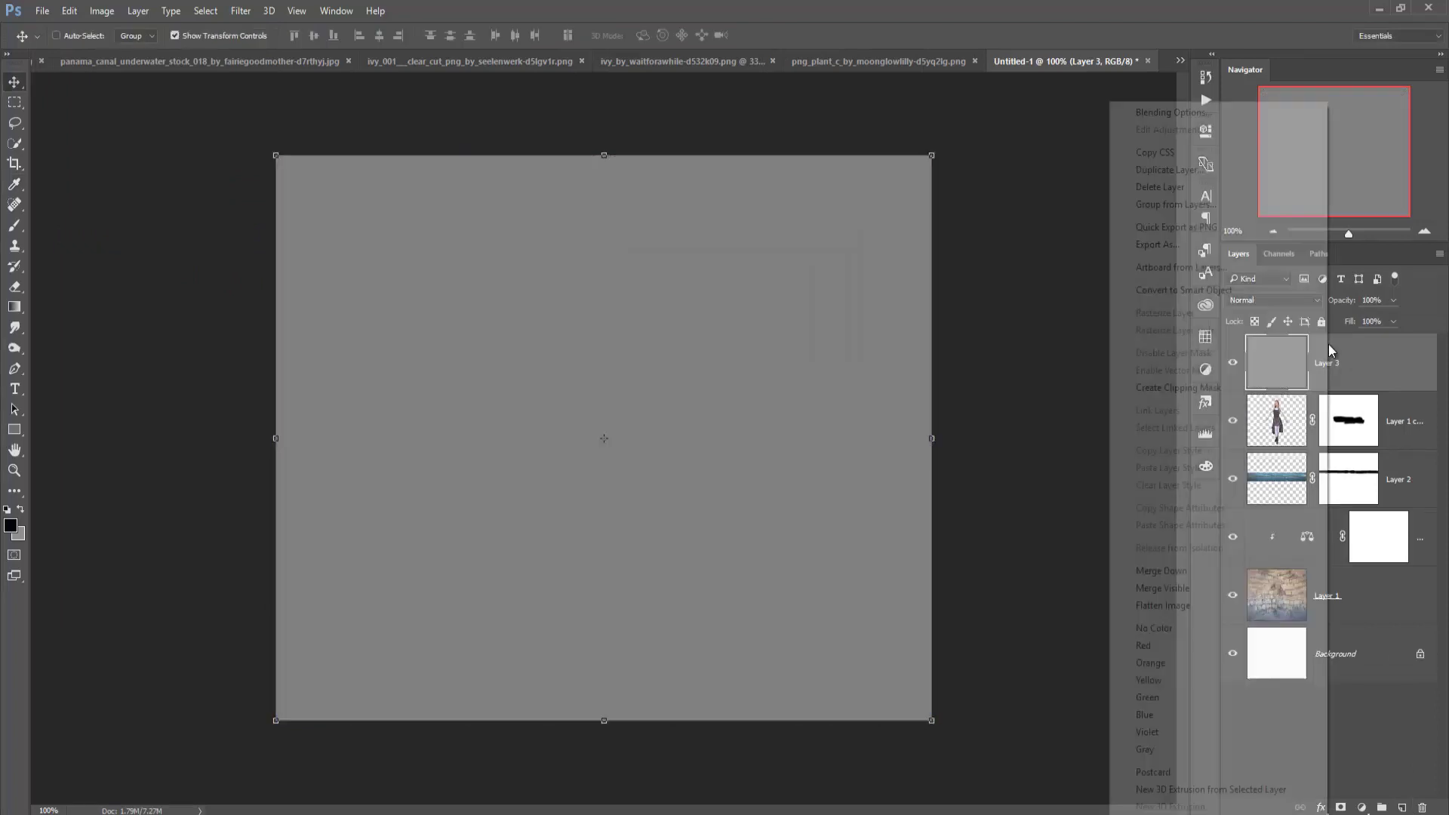
{"action": "left_click", "coordinate": [1215, 386]}
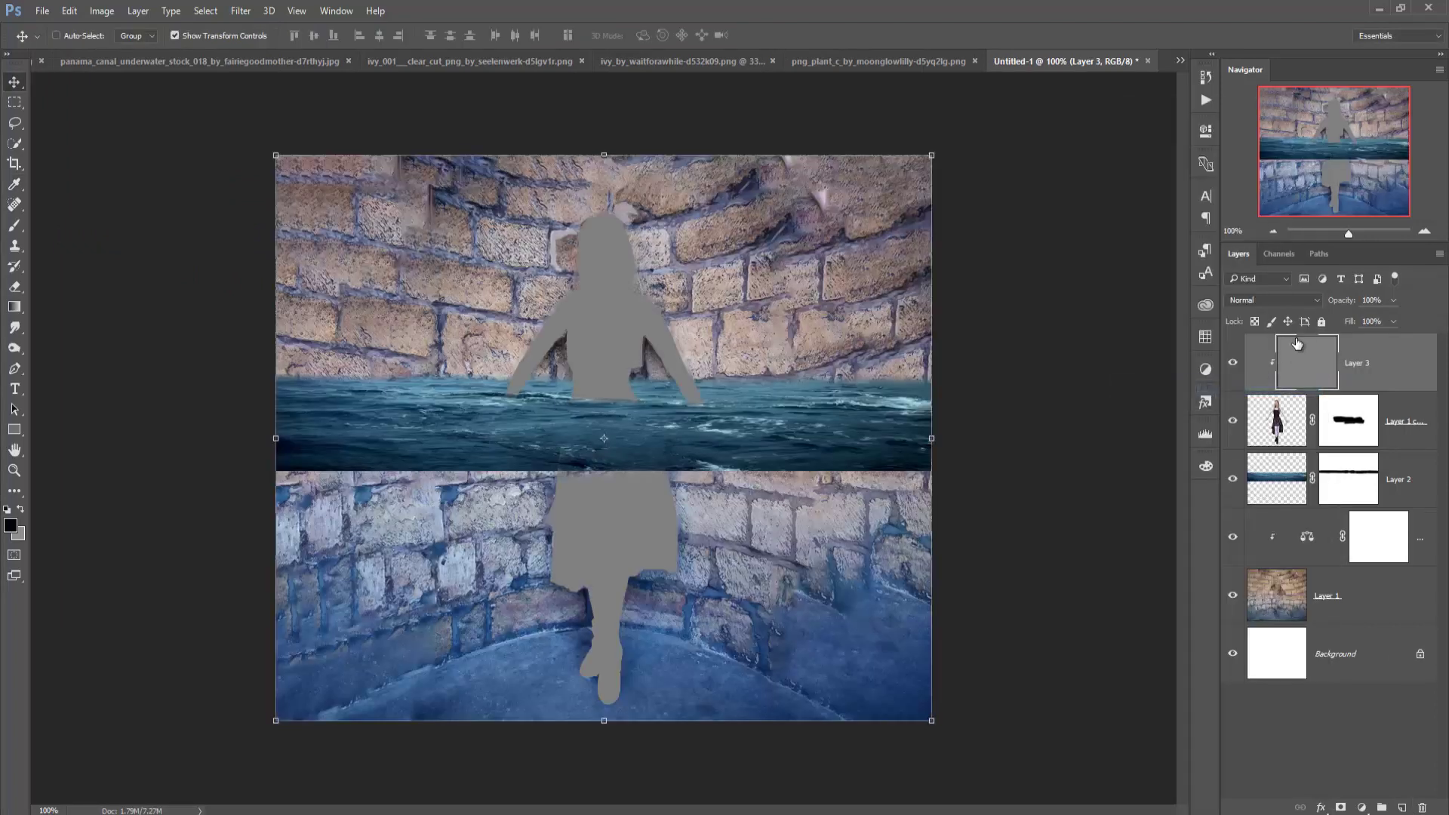
{"action": "left_click", "coordinate": [1303, 300]}
{"action": "left_click", "coordinate": [1268, 449]}
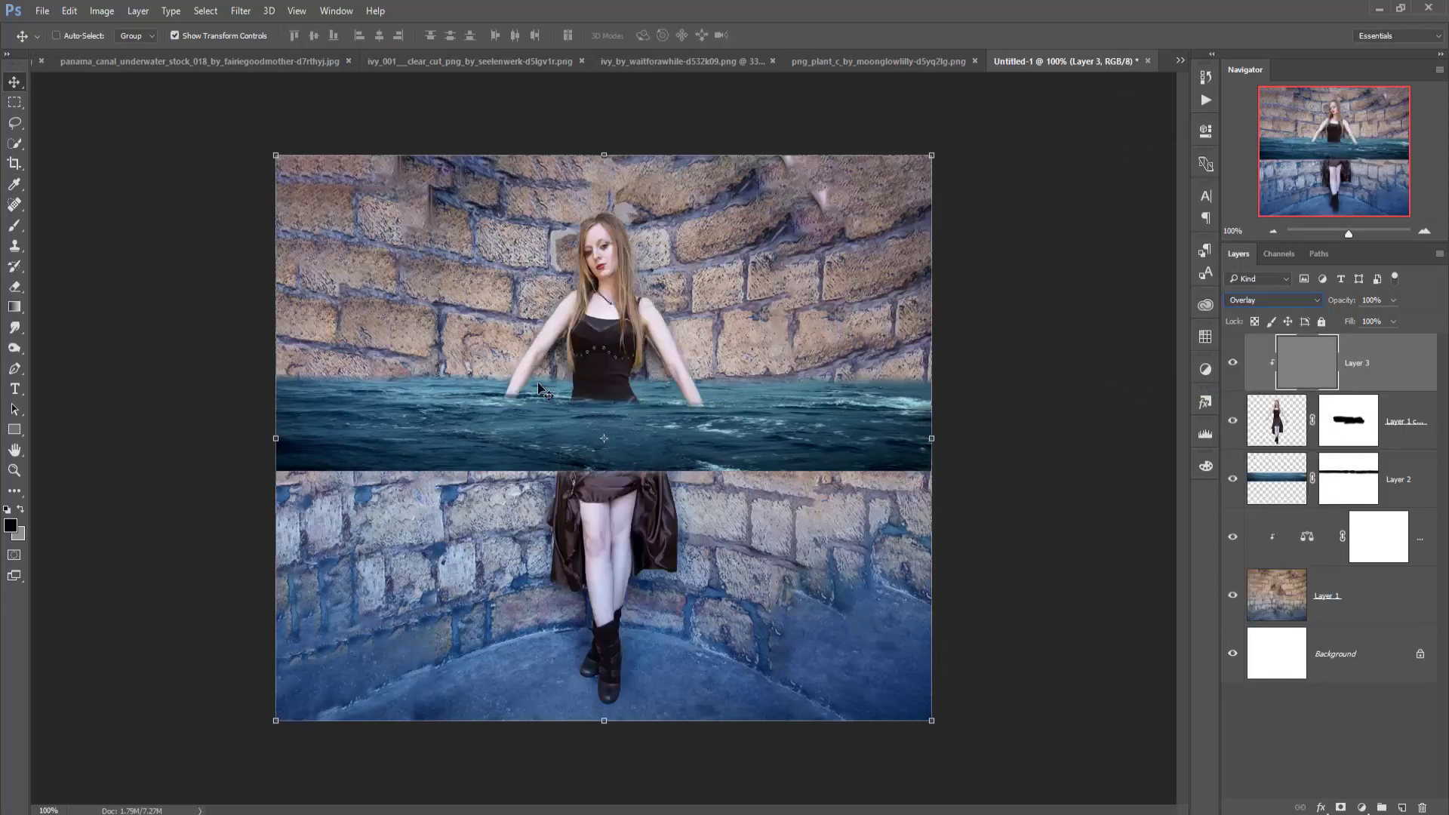
{"action": "left_click", "coordinate": [9, 229]}
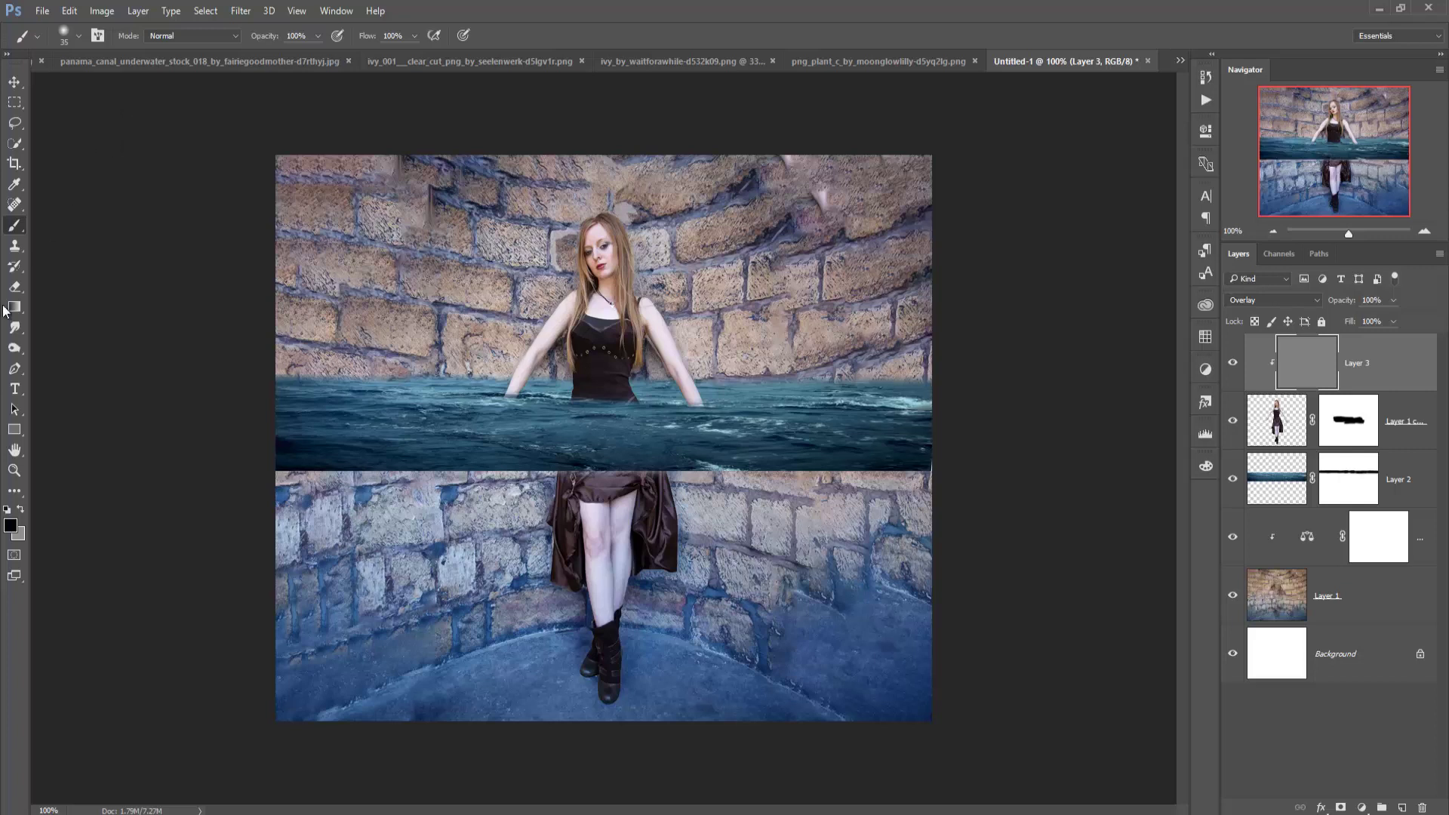
{"action": "left_click", "coordinate": [26, 355]}
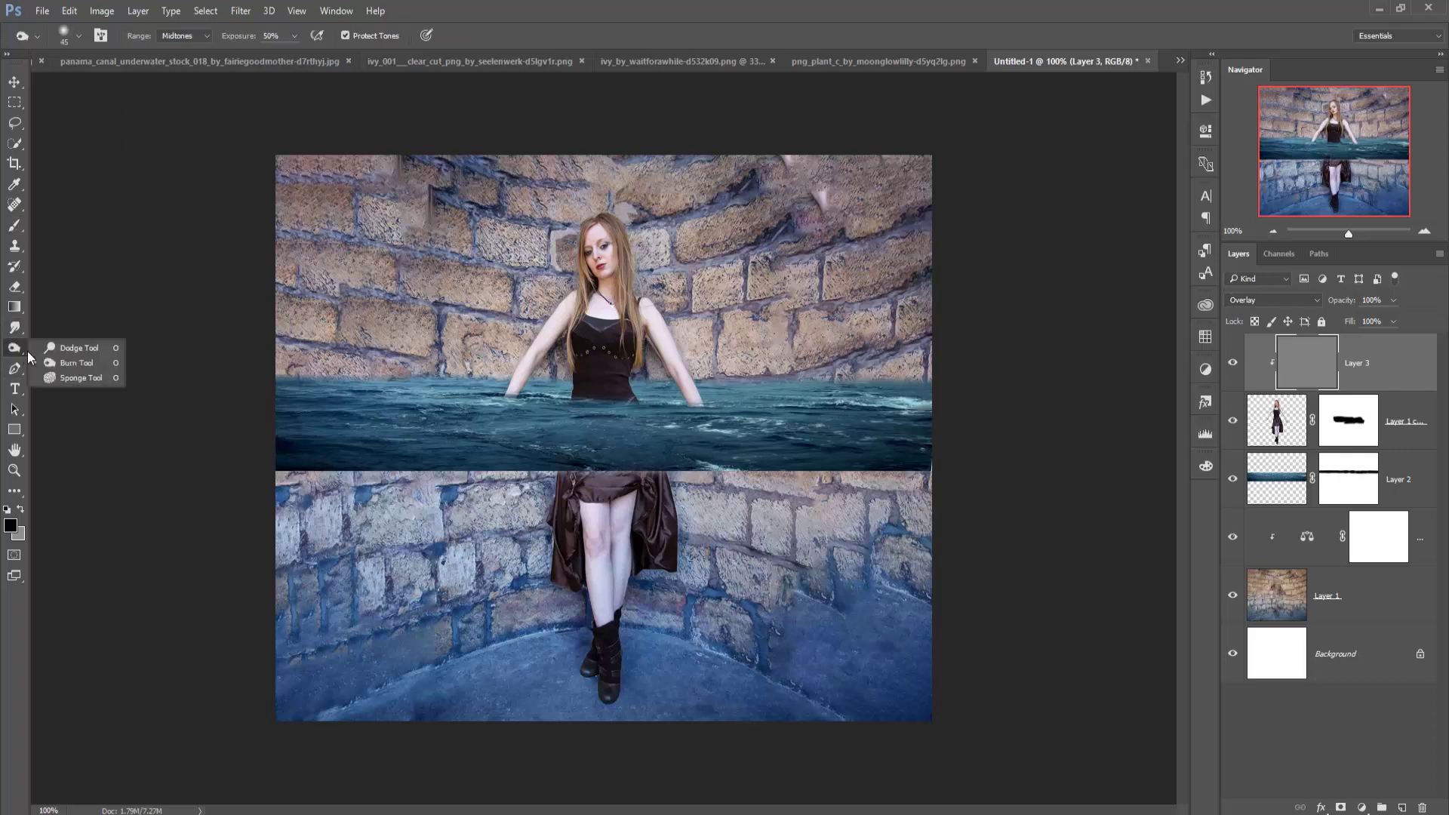
{"action": "left_click", "coordinate": [74, 351]}
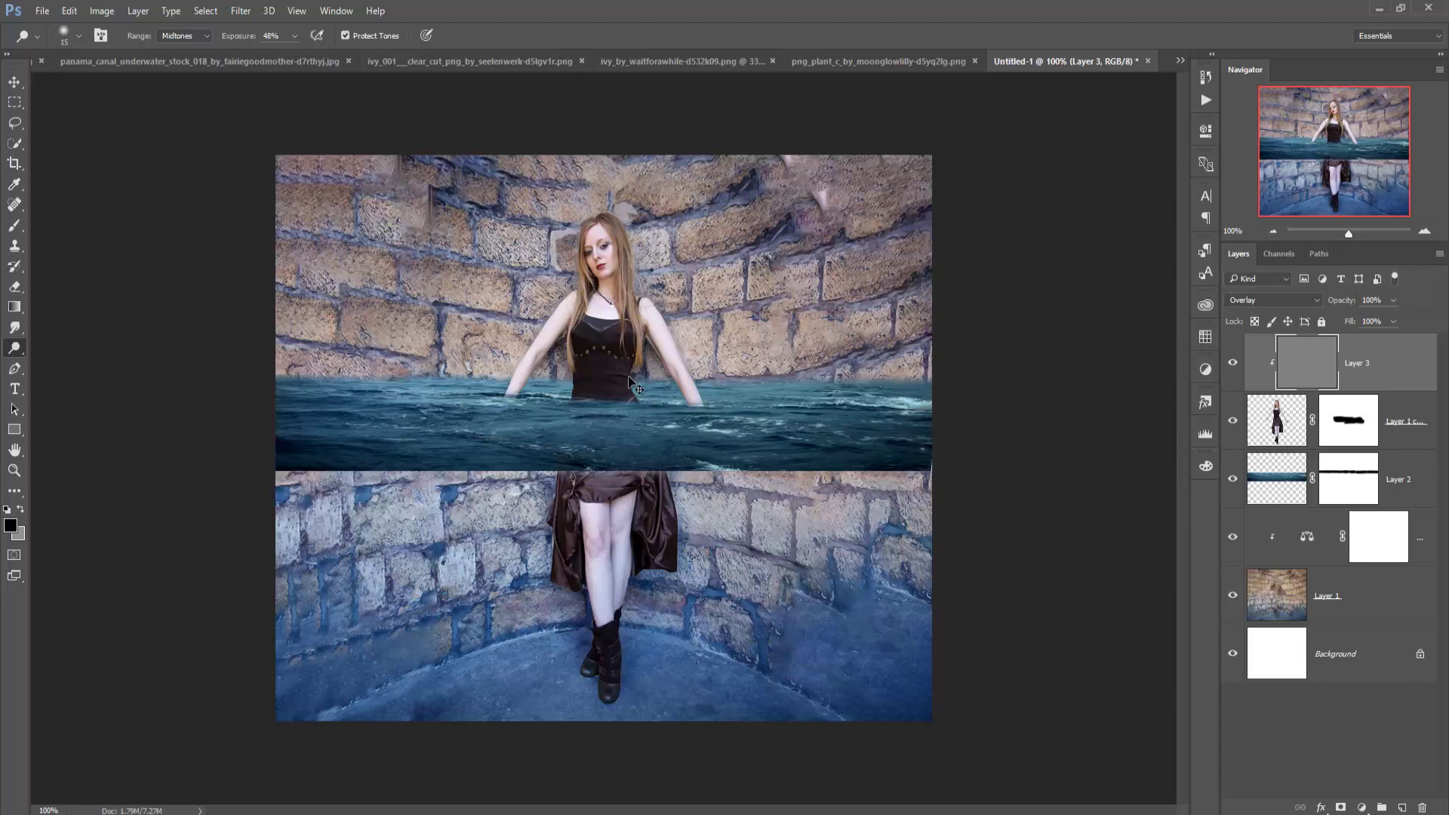
- Dodge highlights on the woman's arms, hair strands and corset mesh band
{"action": "key", "text": "ctrl+plus"}
{"action": "key", "text": "ctrl+plus"}
{"action": "left_click_drag", "start_coordinate": [621, 335], "coordinate": [657, 556]}
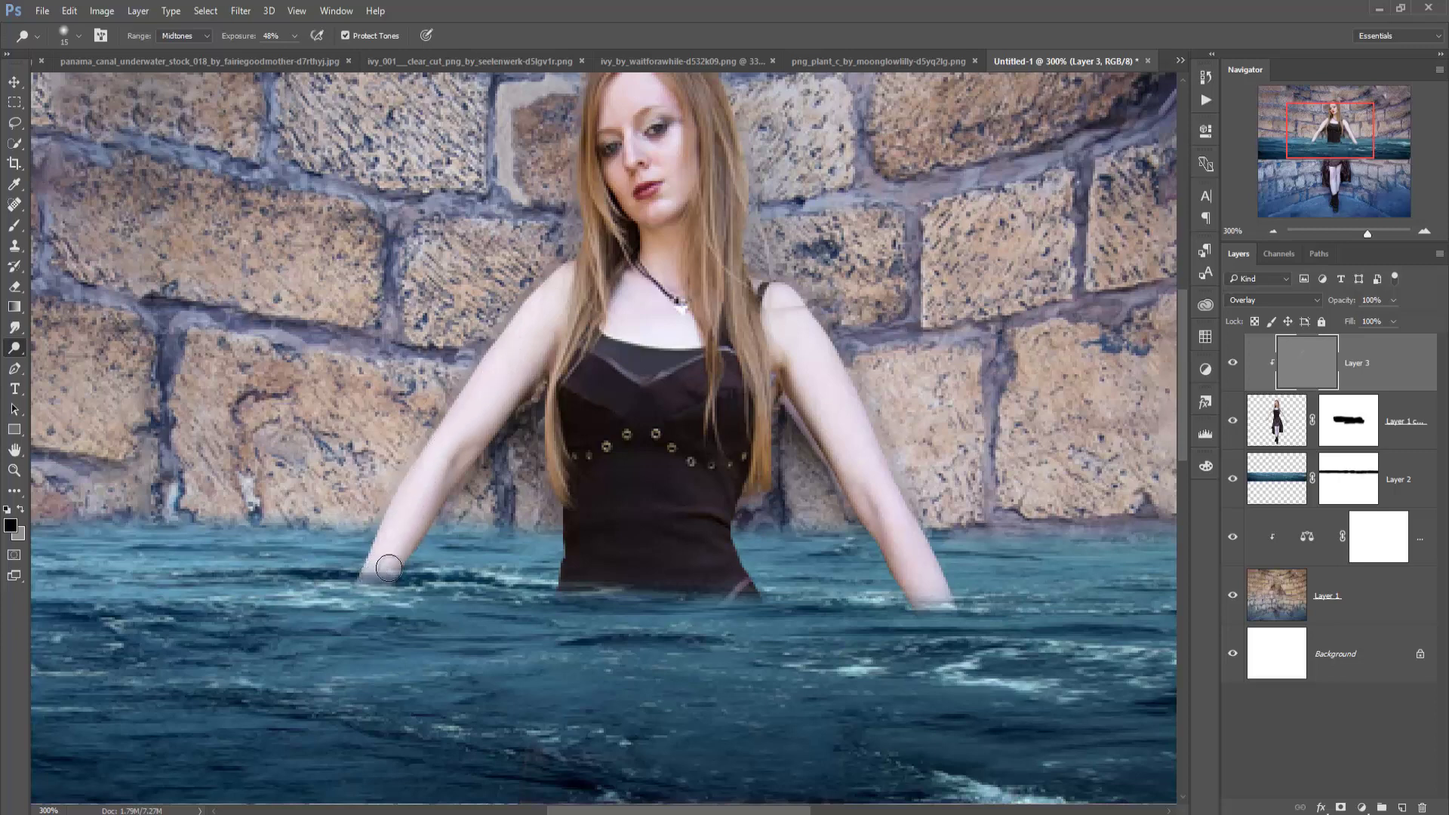
{"action": "mouse_move", "coordinate": [389, 569]}
{"action": "left_mouse_down"}
{"action": "mouse_move", "coordinate": [528, 356]}
{"action": "mouse_move", "coordinate": [478, 431]}
{"action": "left_mouse_up"}
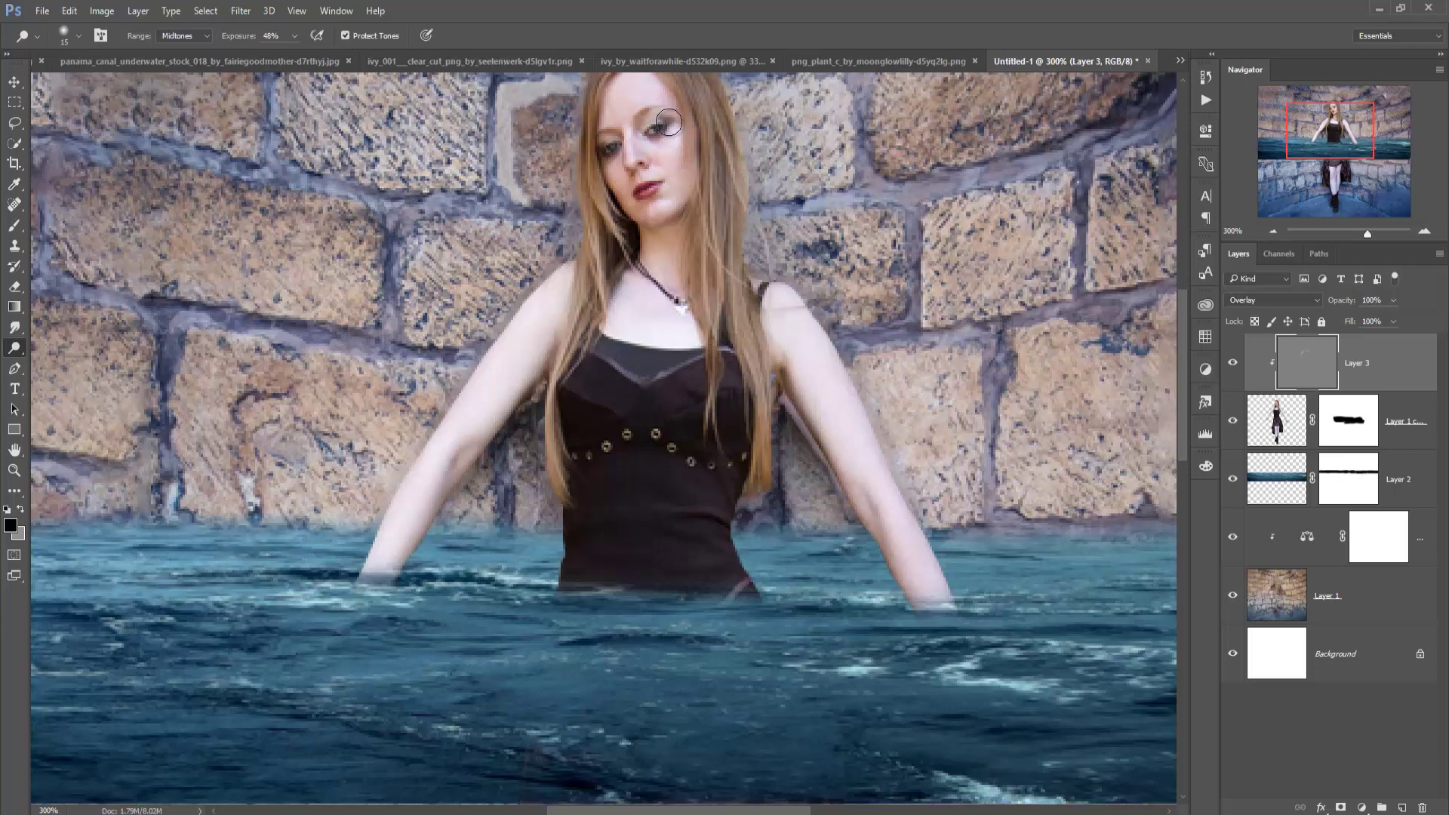
{"action": "scroll", "coordinate": [669, 122], "scroll_direction": "up", "scroll_amount": 3}
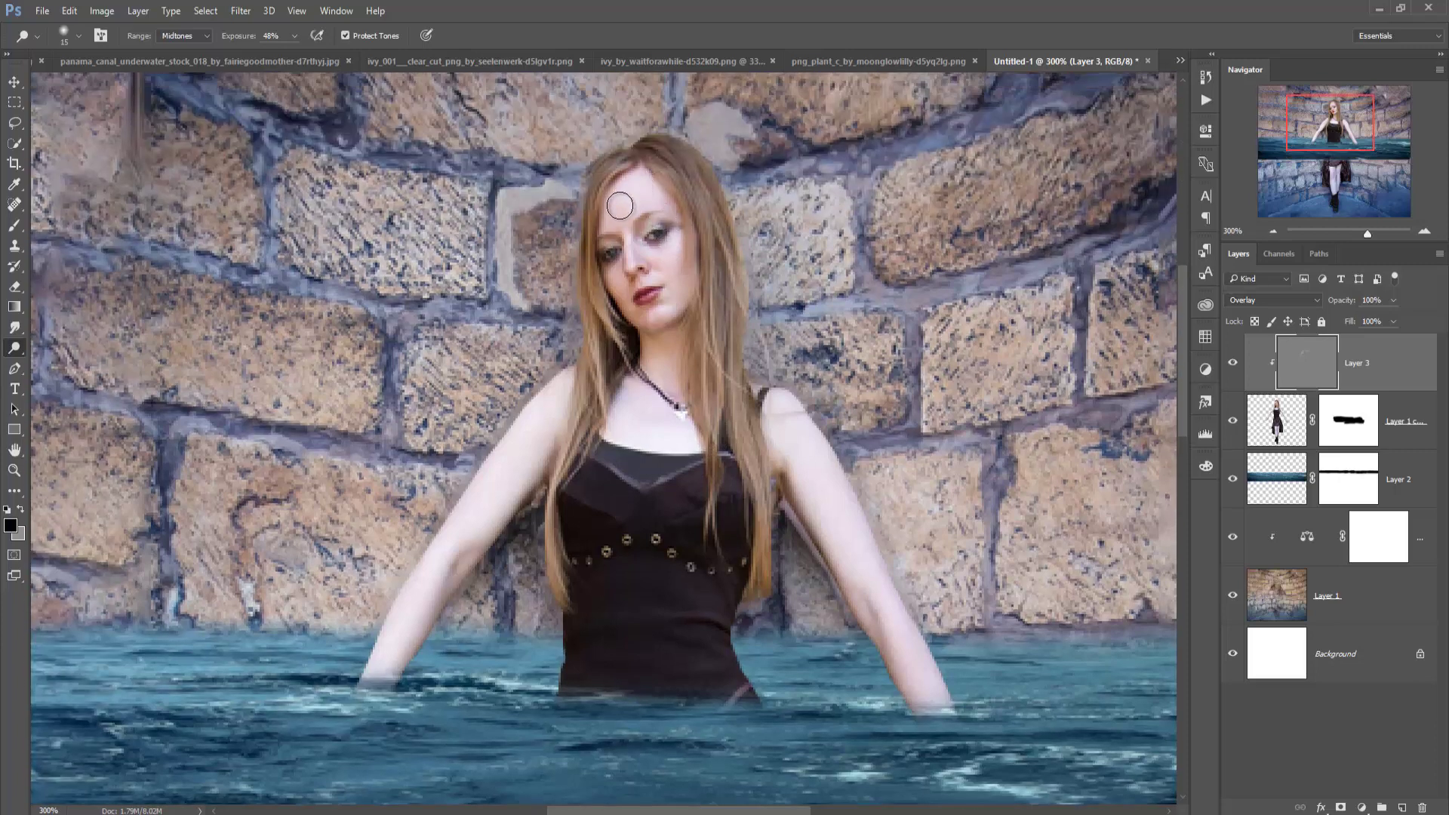
{"action": "mouse_move", "coordinate": [664, 158]}
{"action": "left_mouse_down"}
{"action": "mouse_move", "coordinate": [733, 320]}
{"action": "mouse_move", "coordinate": [734, 368]}
{"action": "left_mouse_up"}
{"action": "mouse_move", "coordinate": [644, 157]}
{"action": "left_mouse_down"}
{"action": "mouse_move", "coordinate": [568, 241]}
{"action": "mouse_move", "coordinate": [549, 562]}
{"action": "left_mouse_up"}
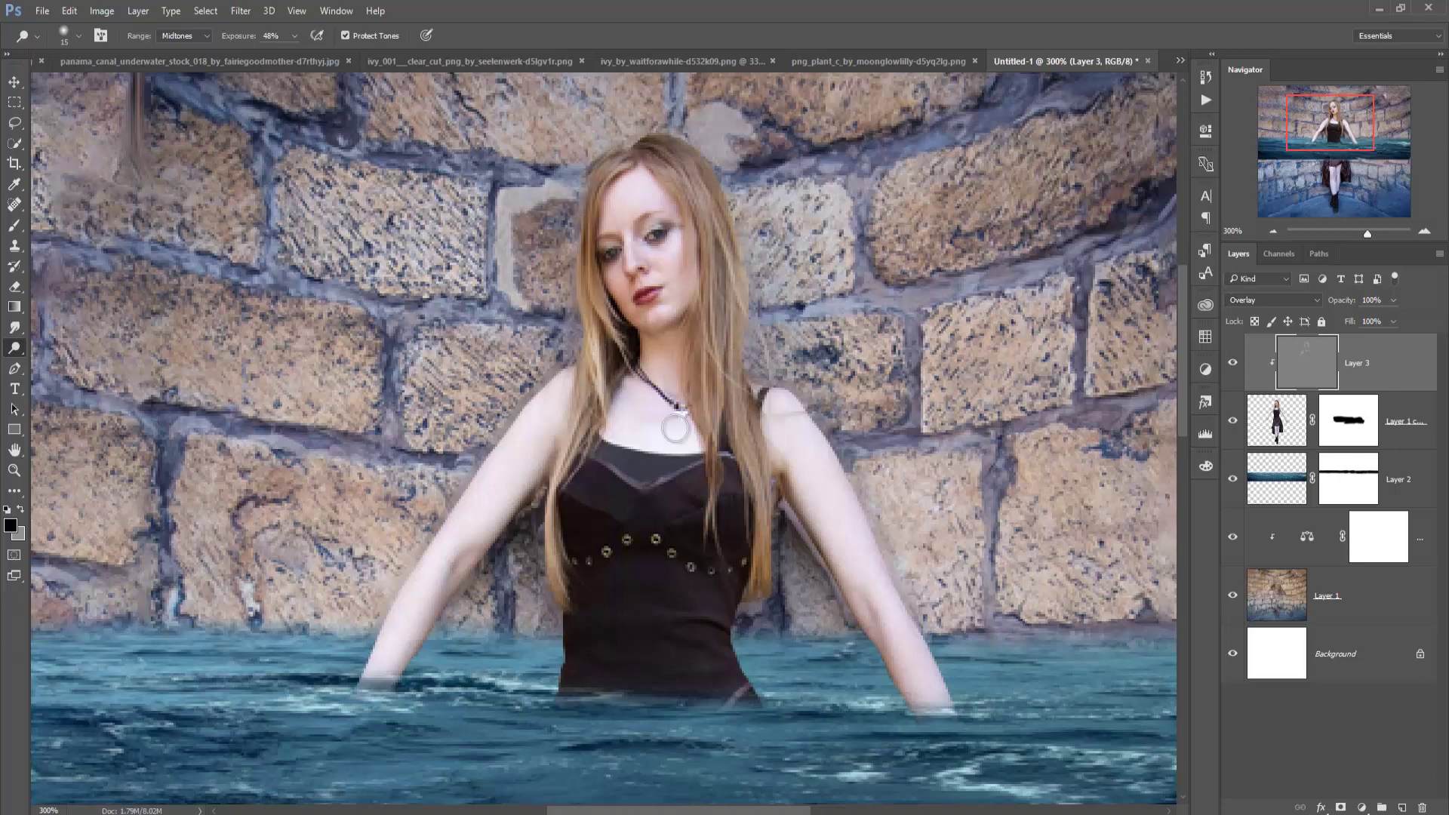
{"action": "left_click_drag", "start_coordinate": [714, 296], "coordinate": [725, 467]}
{"action": "left_click_drag", "start_coordinate": [734, 412], "coordinate": [748, 596]}
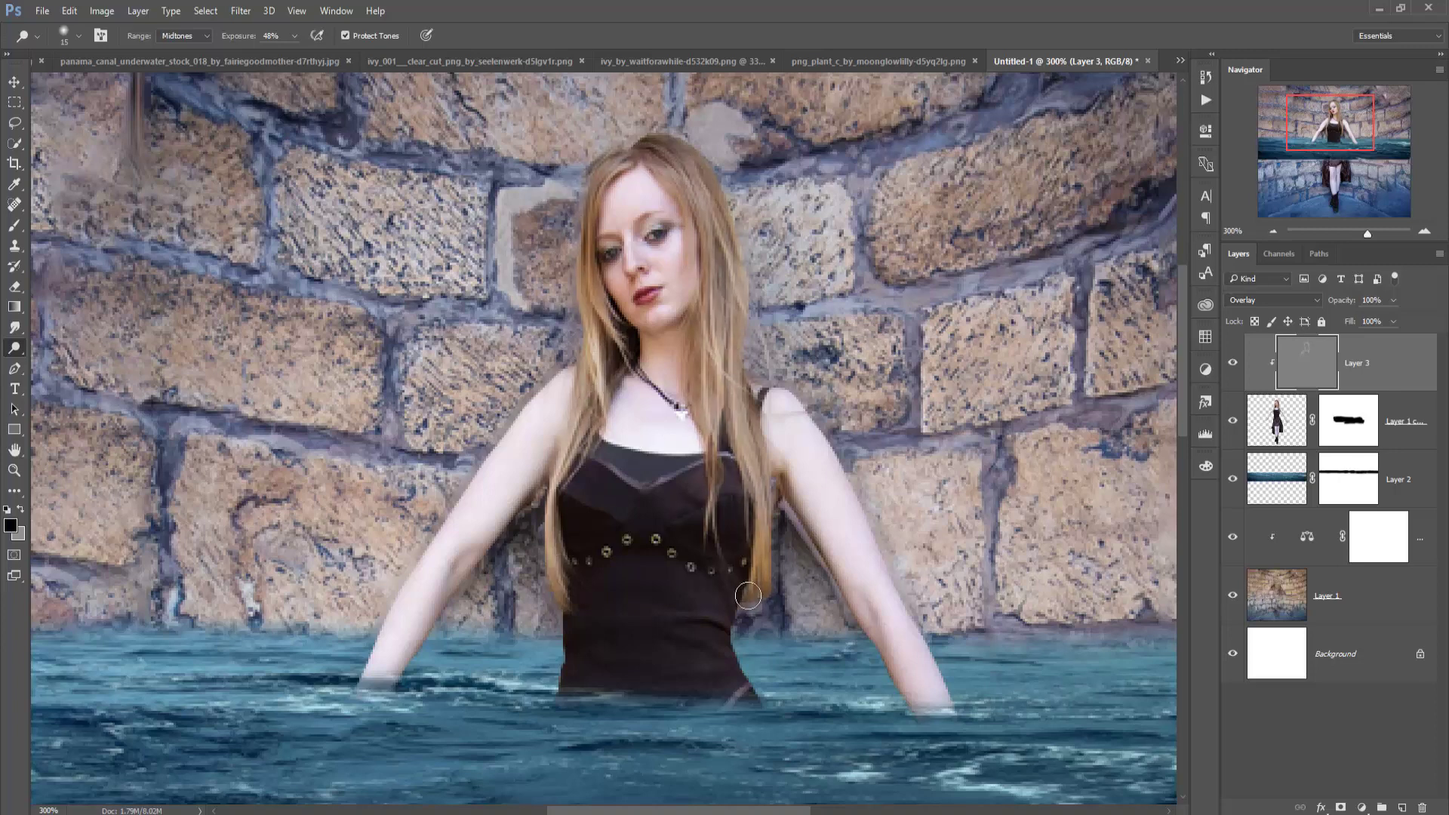
{"action": "mouse_move", "coordinate": [804, 452]}
{"action": "left_mouse_down"}
{"action": "mouse_move", "coordinate": [779, 423]}
{"action": "mouse_move", "coordinate": [928, 689]}
{"action": "mouse_move", "coordinate": [877, 627]}
{"action": "left_mouse_up"}
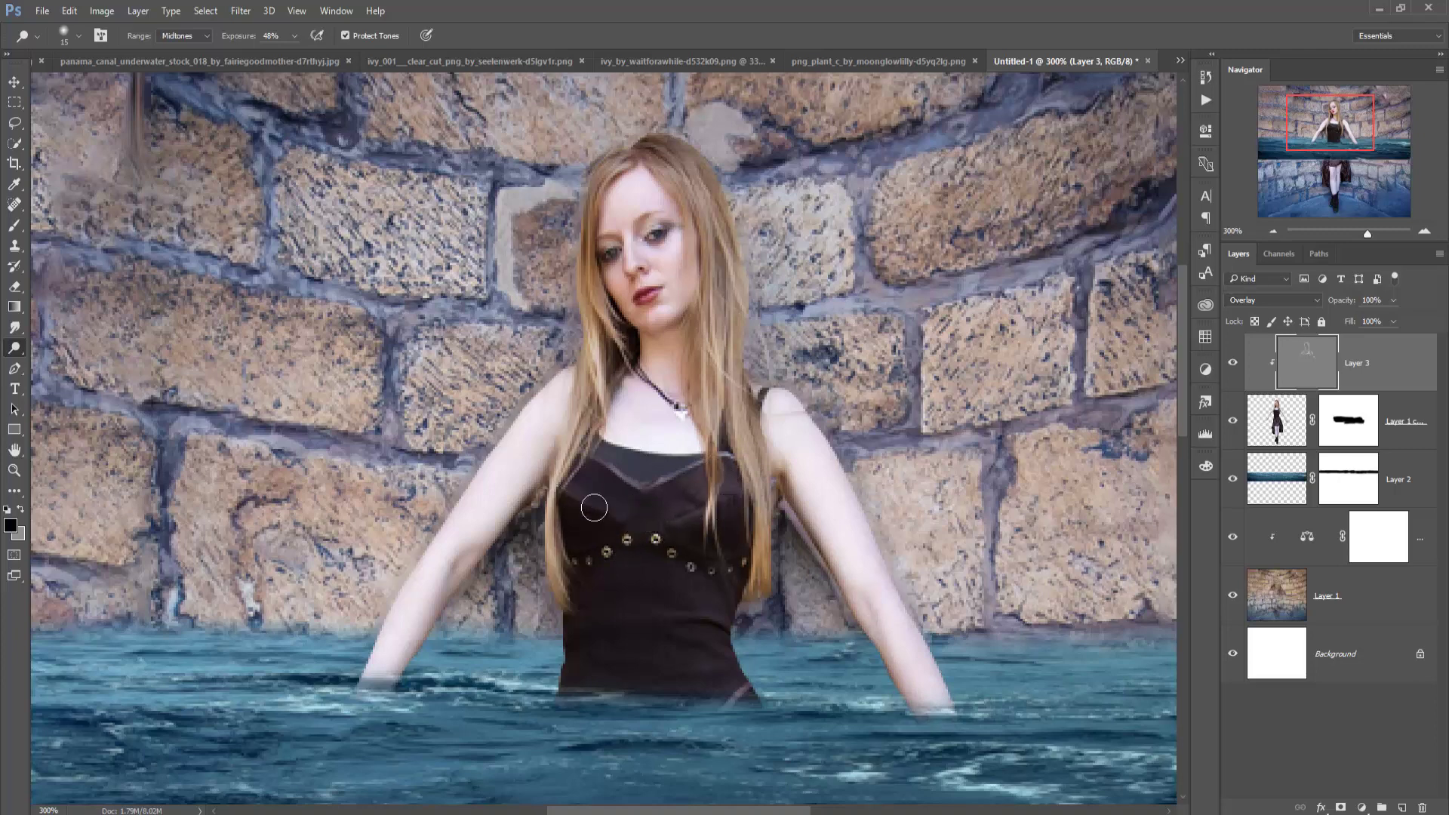
{"action": "mouse_move", "coordinate": [660, 493]}
{"action": "left_mouse_down"}
{"action": "mouse_move", "coordinate": [672, 483]}
{"action": "mouse_move", "coordinate": [604, 474]}
{"action": "mouse_move", "coordinate": [668, 475]}
{"action": "left_mouse_up"}
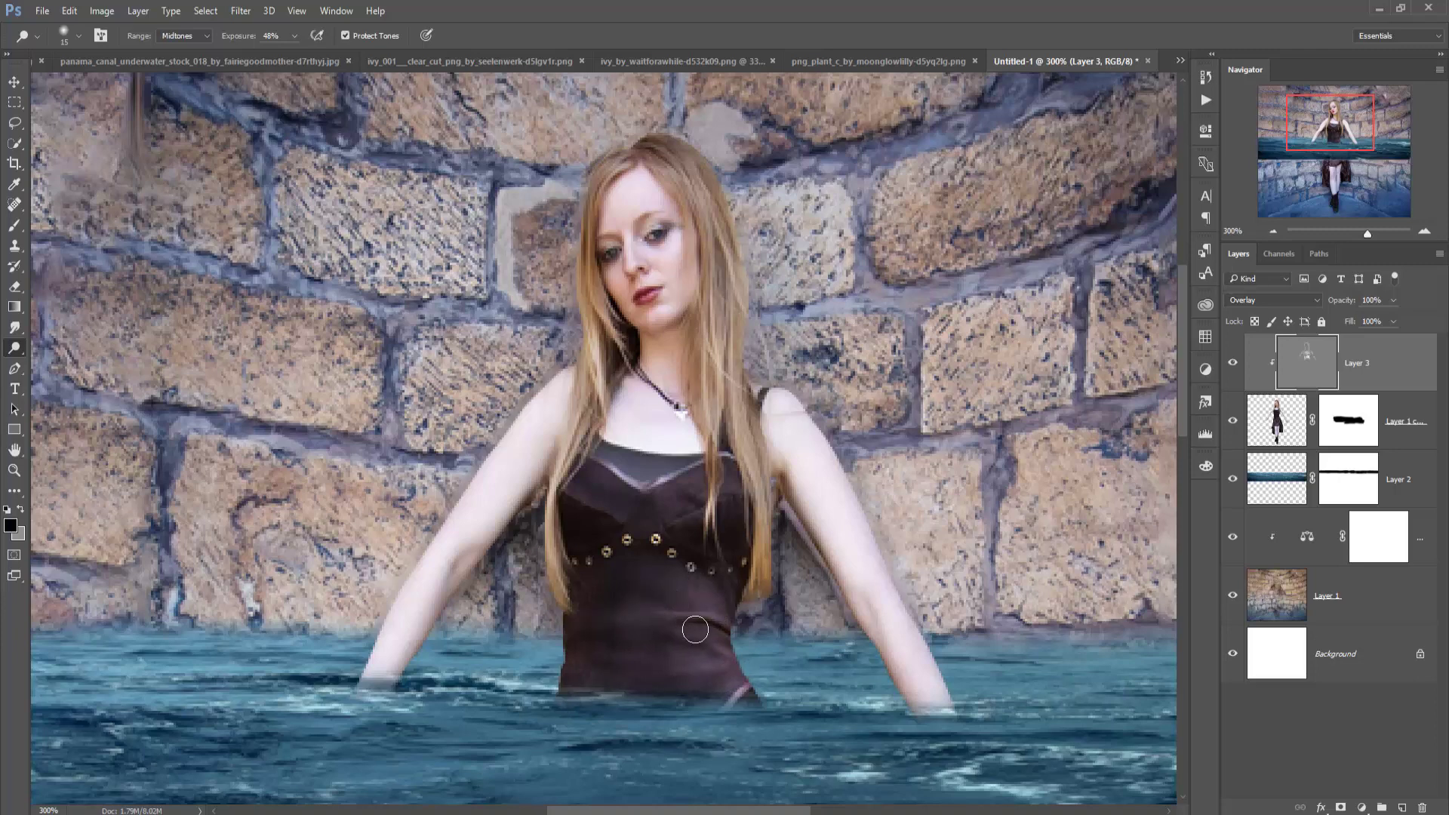
- With a doubled brush size, dodge the skirt's highlight folds and waistband
{"action": "left_click_drag", "start_coordinate": [722, 704], "coordinate": [663, 365]}
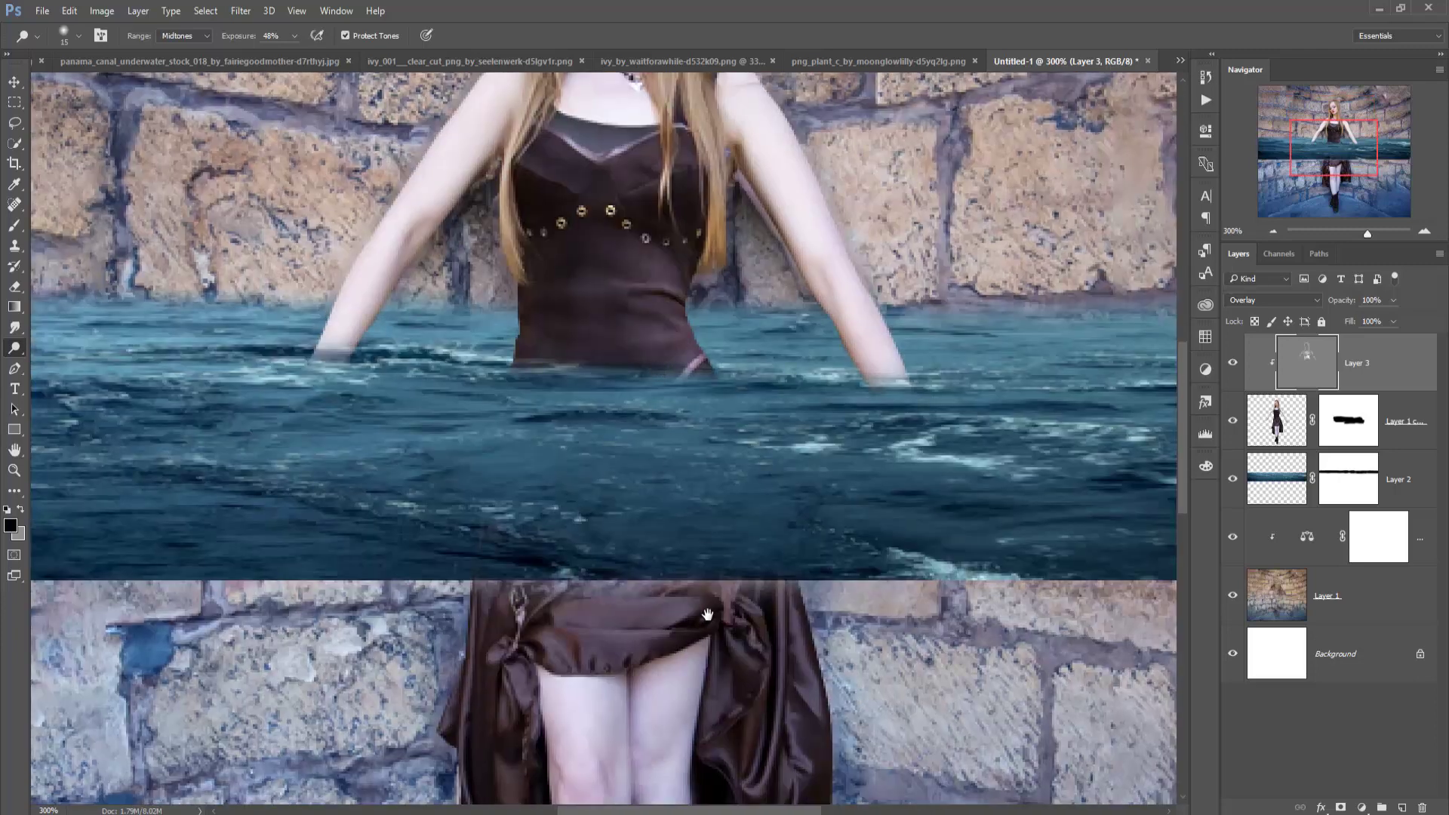
{"action": "left_click_drag", "start_coordinate": [690, 605], "coordinate": [695, 378]}
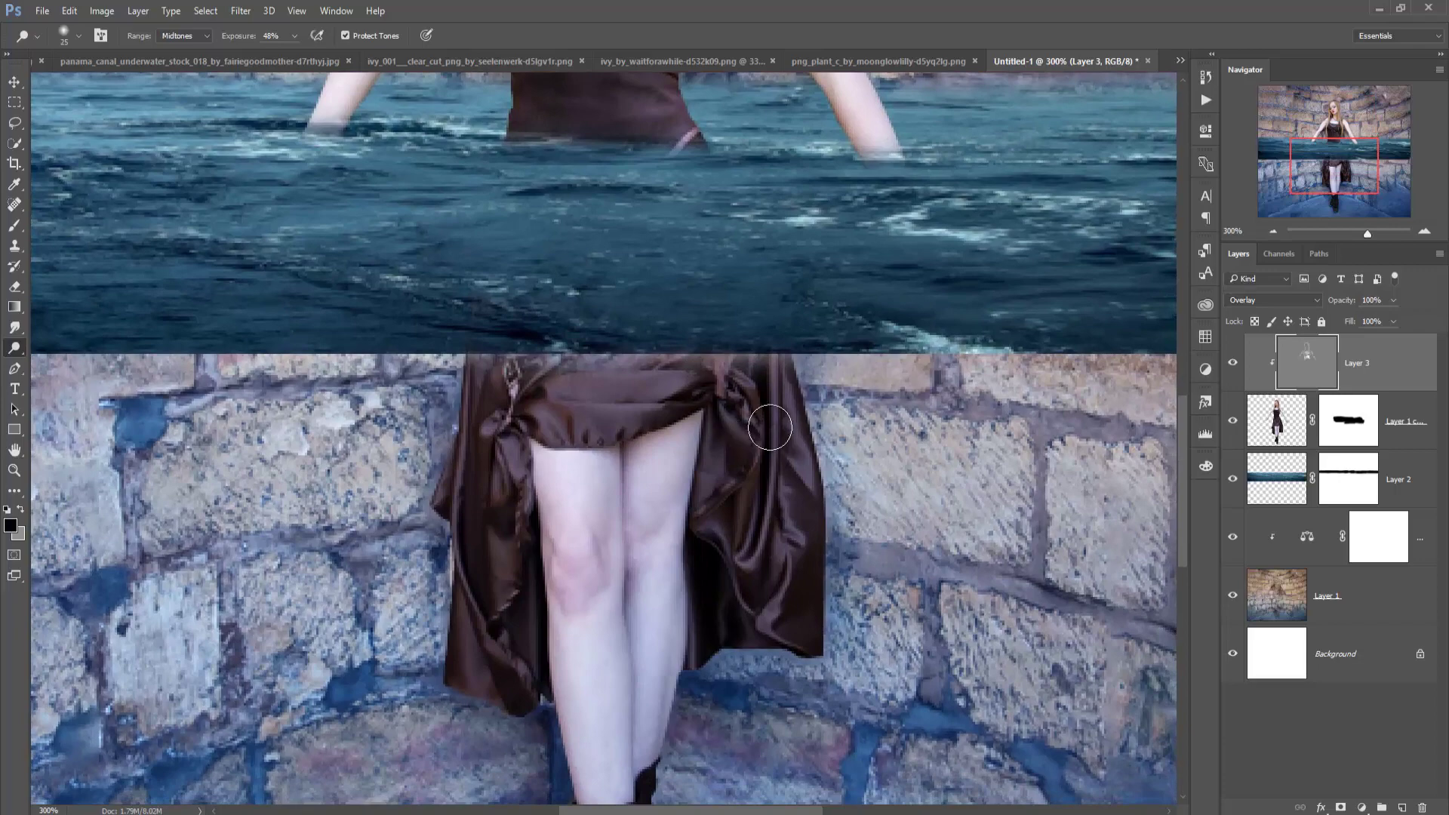
{"action": "key", "text": "bracketright"}
{"action": "key", "text": "bracketright"}
{"action": "mouse_move", "coordinate": [753, 488]}
{"action": "left_mouse_down"}
{"action": "mouse_move", "coordinate": [785, 558]}
{"action": "mouse_move", "coordinate": [792, 452]}
{"action": "mouse_move", "coordinate": [748, 604]}
{"action": "mouse_move", "coordinate": [763, 618]}
{"action": "mouse_move", "coordinate": [725, 450]}
{"action": "mouse_move", "coordinate": [517, 404]}
{"action": "mouse_move", "coordinate": [657, 415]}
{"action": "left_mouse_up"}
{"action": "mouse_move", "coordinate": [657, 415]}
{"action": "left_mouse_down"}
{"action": "mouse_move", "coordinate": [517, 406]}
{"action": "mouse_move", "coordinate": [479, 548]}
{"action": "mouse_move", "coordinate": [492, 687]}
{"action": "left_mouse_up"}
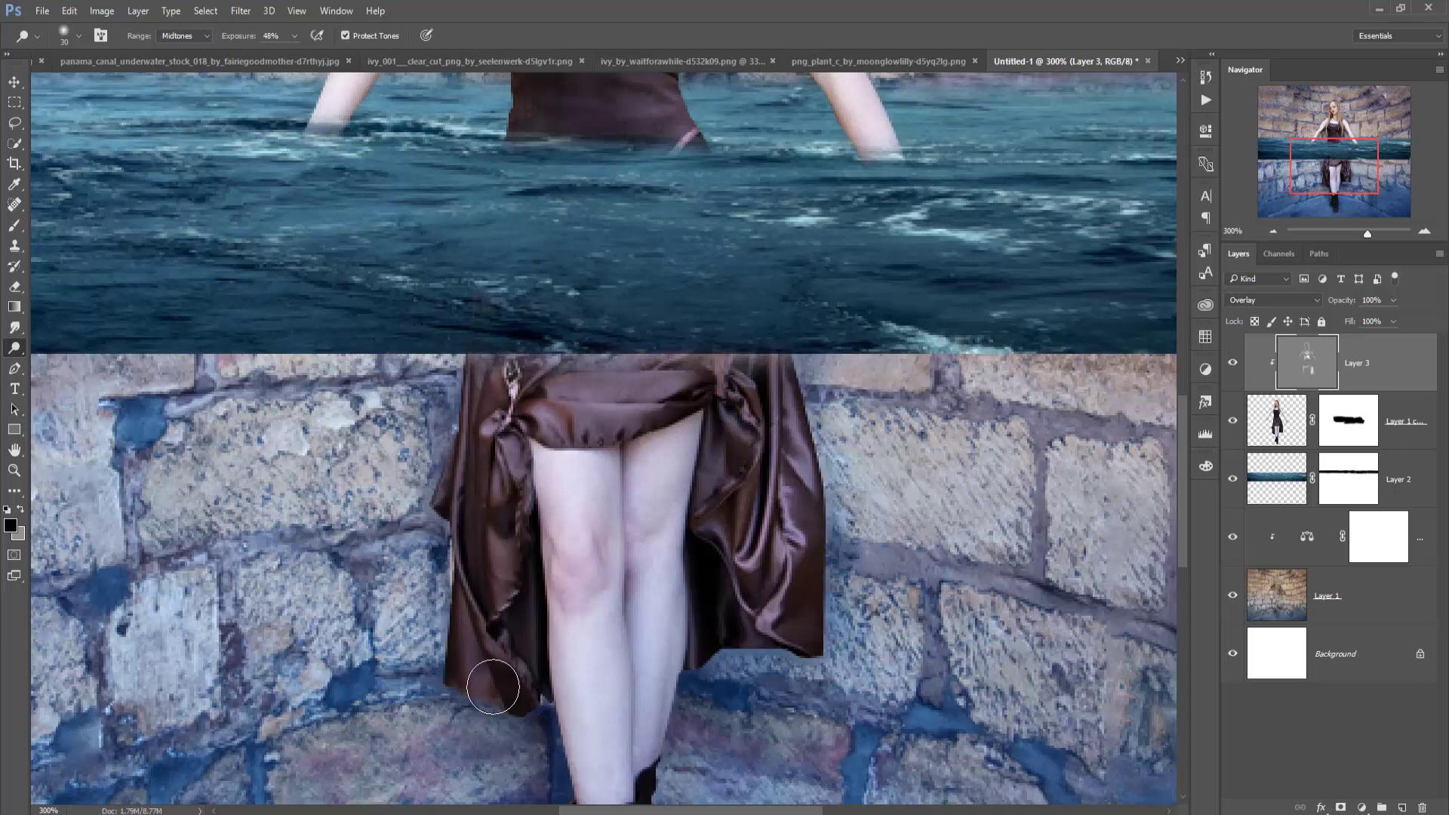
- Burn in Midtones to deepen the shading along both arms
{"action": "scroll", "coordinate": [493, 687], "scroll_direction": "down", "scroll_amount": 3}
{"action": "right_click", "coordinate": [14, 347]}
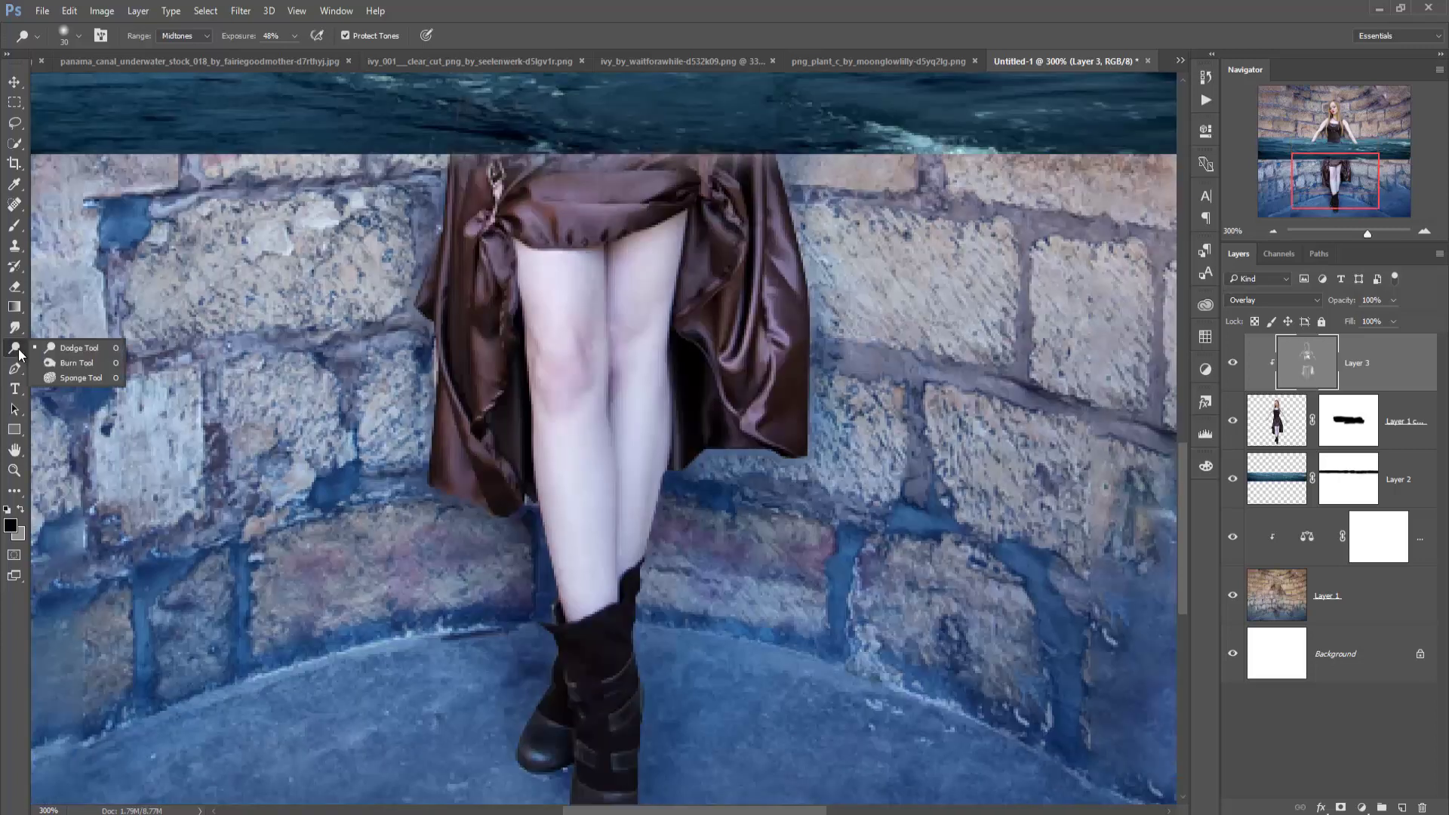
{"action": "left_click", "coordinate": [72, 363]}
{"action": "scroll", "coordinate": [340, 300], "scroll_direction": "up", "scroll_amount": 6}
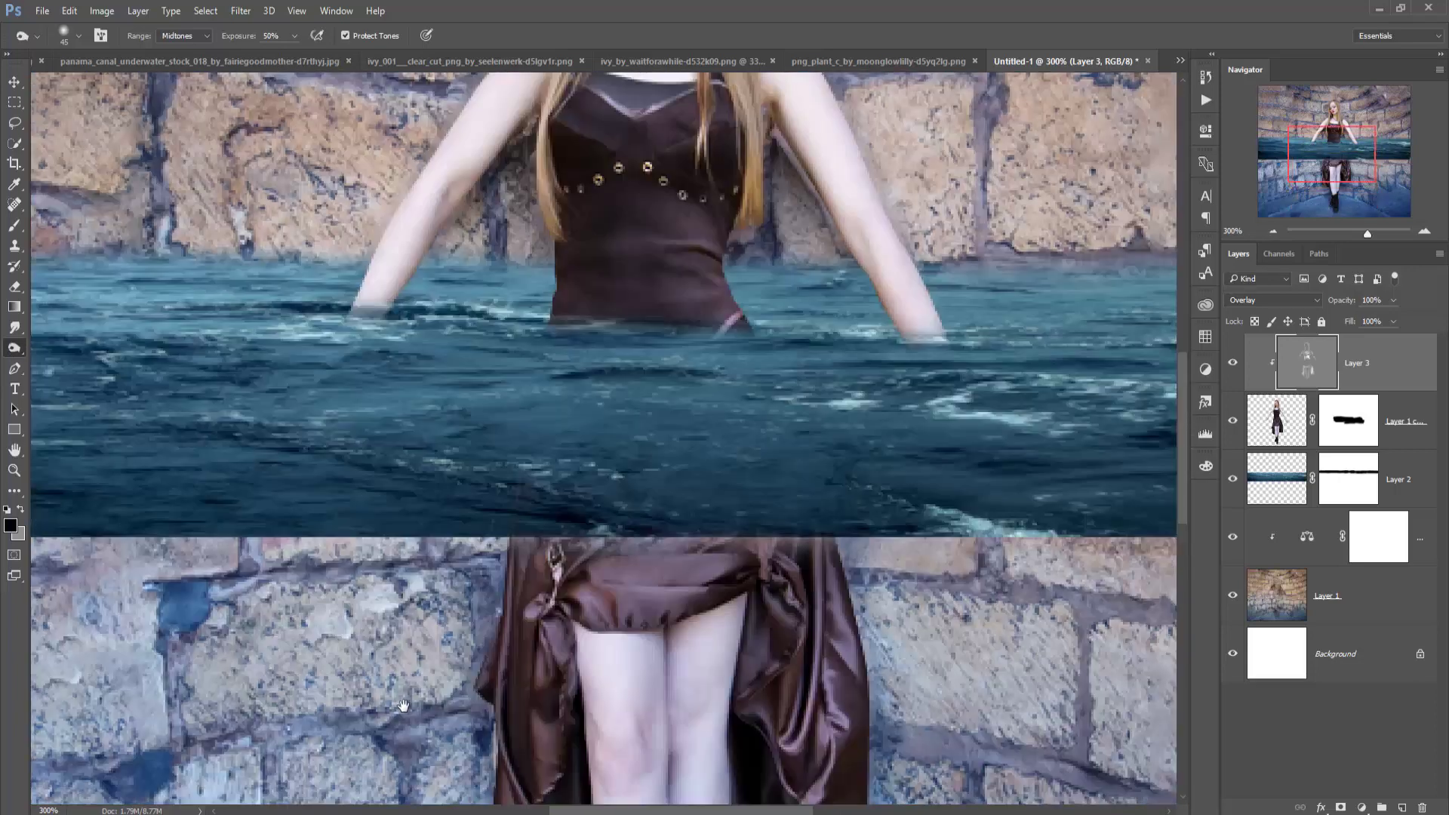
{"action": "left_click", "coordinate": [294, 35]}
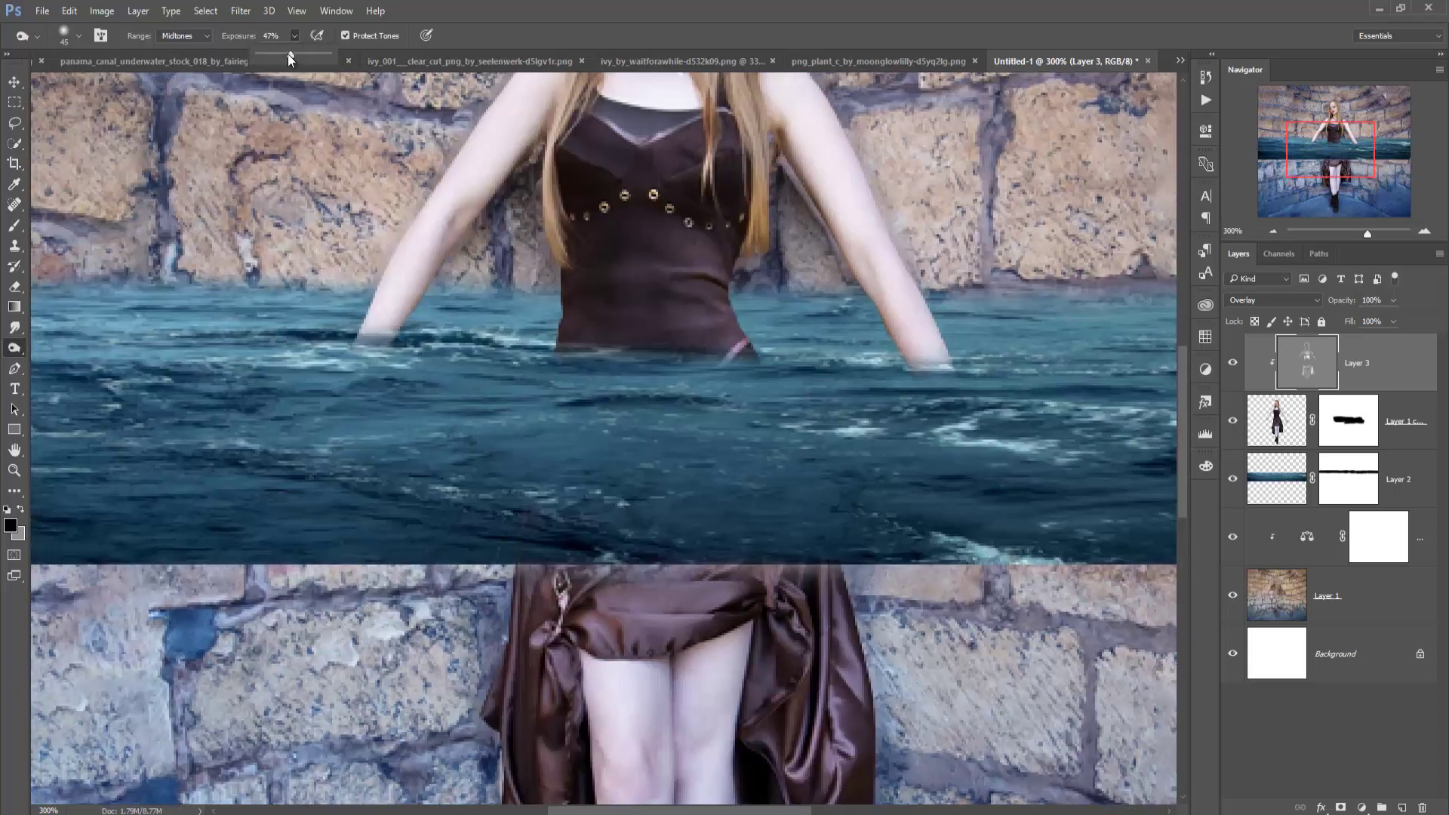
{"action": "left_click_drag", "start_coordinate": [286, 132], "coordinate": [325, 318]}
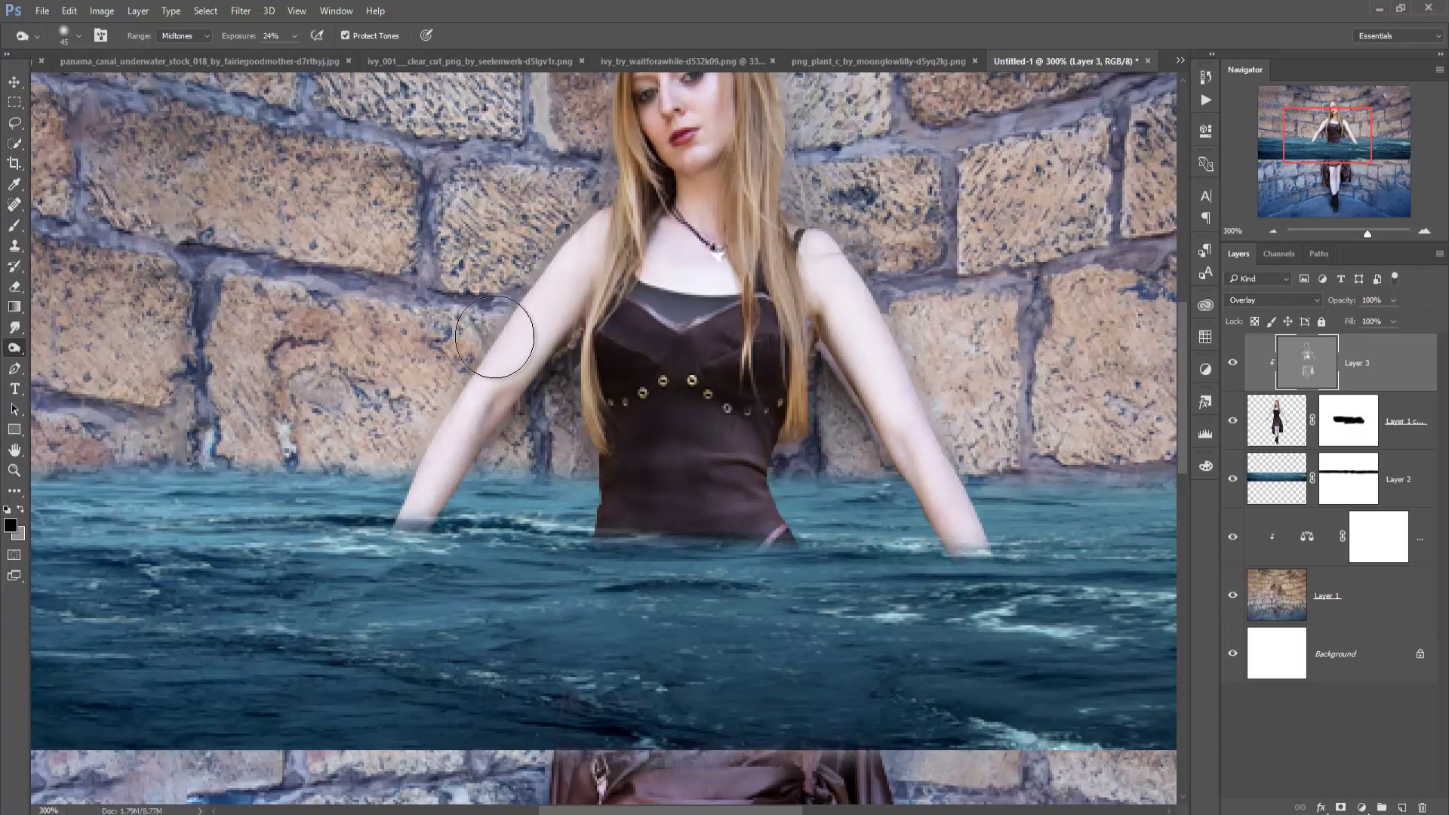
{"action": "left_click_drag", "start_coordinate": [406, 499], "coordinate": [371, 545]}
{"action": "left_click_drag", "start_coordinate": [880, 328], "coordinate": [938, 483]}
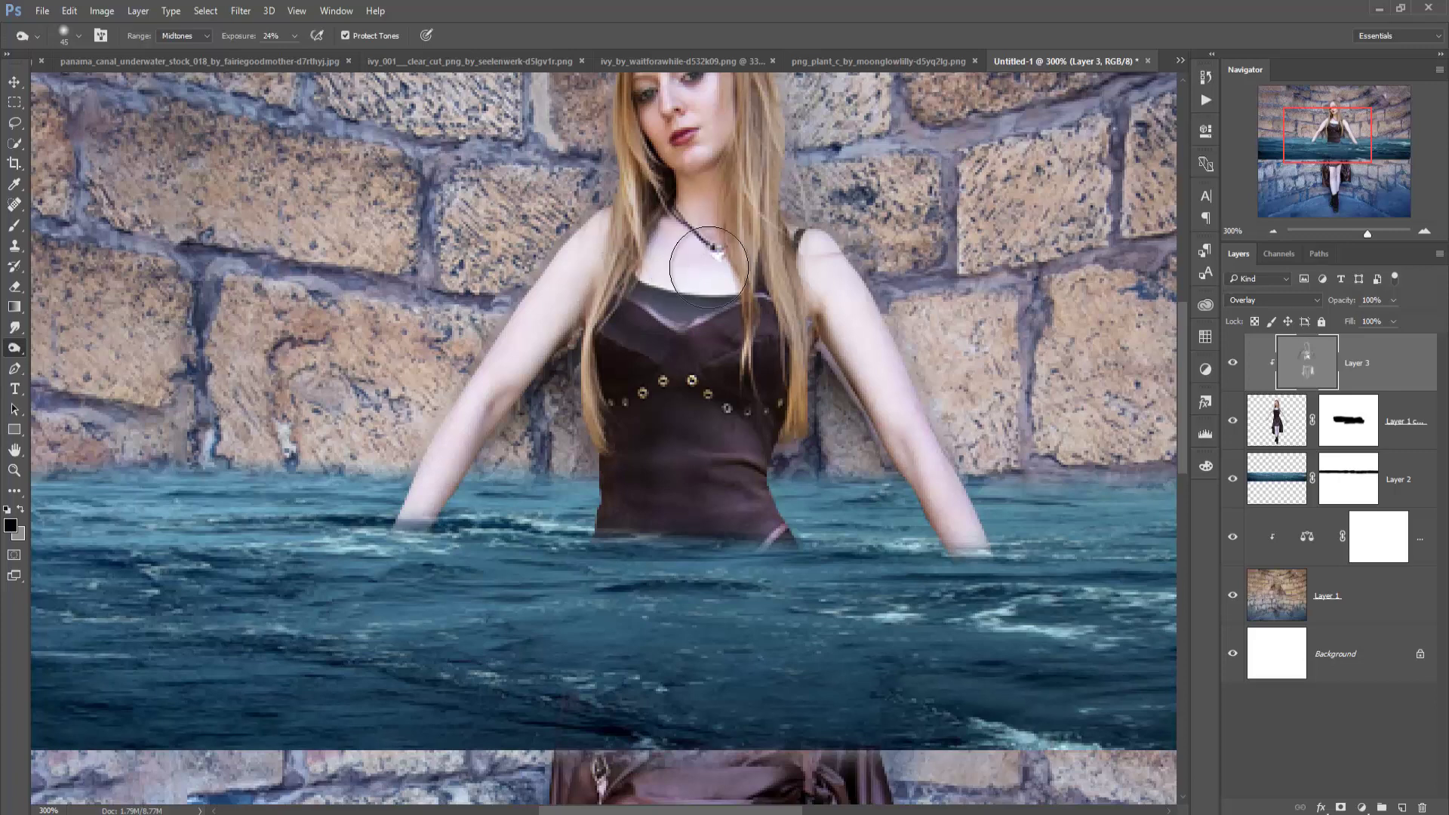
- Burn the shading on the knees and shins down toward the boots
{"action": "scroll", "coordinate": [664, 218], "scroll_direction": "up", "scroll_amount": 3}
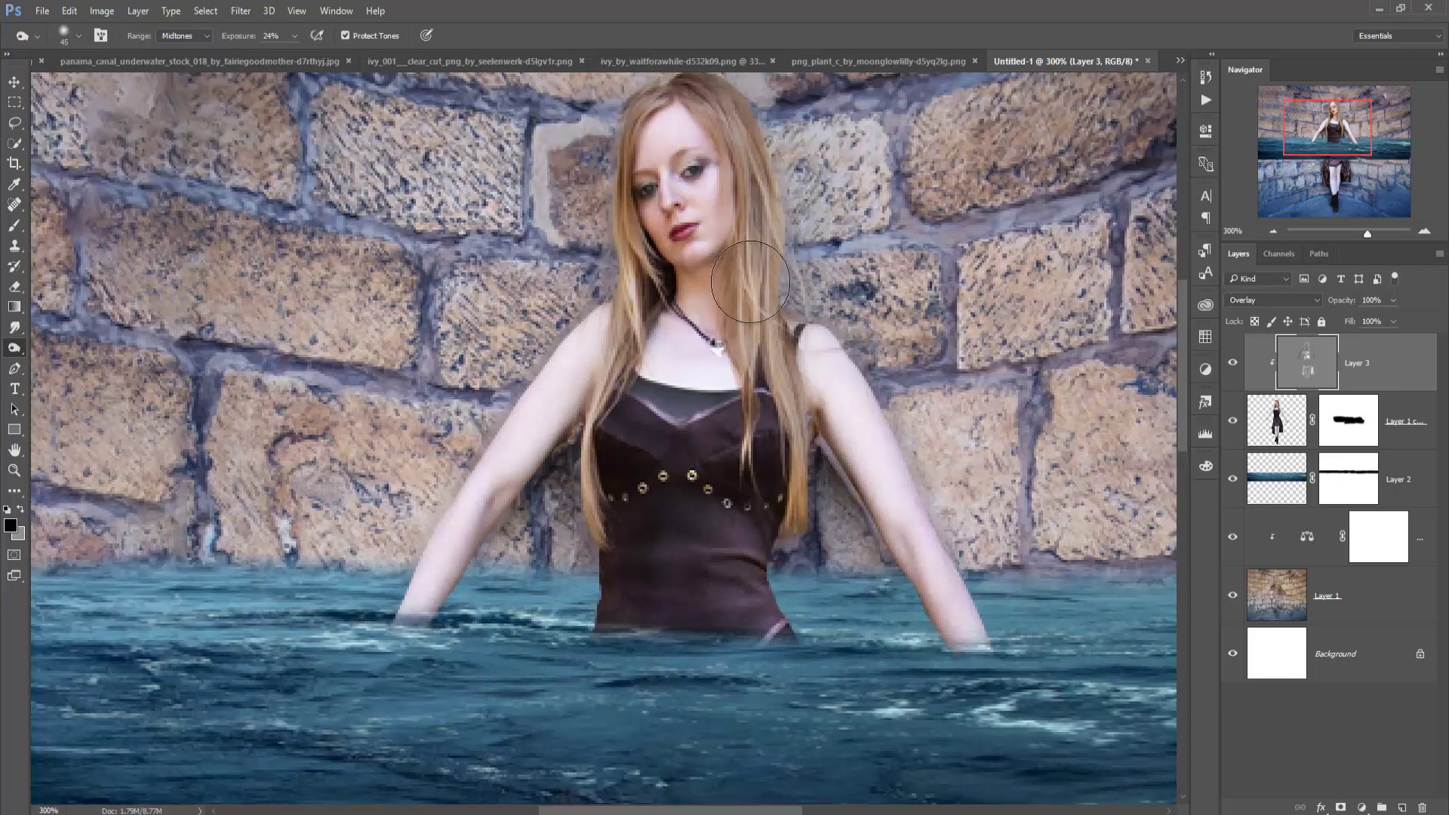
{"action": "left_click_drag", "start_coordinate": [763, 485], "coordinate": [763, 70]}
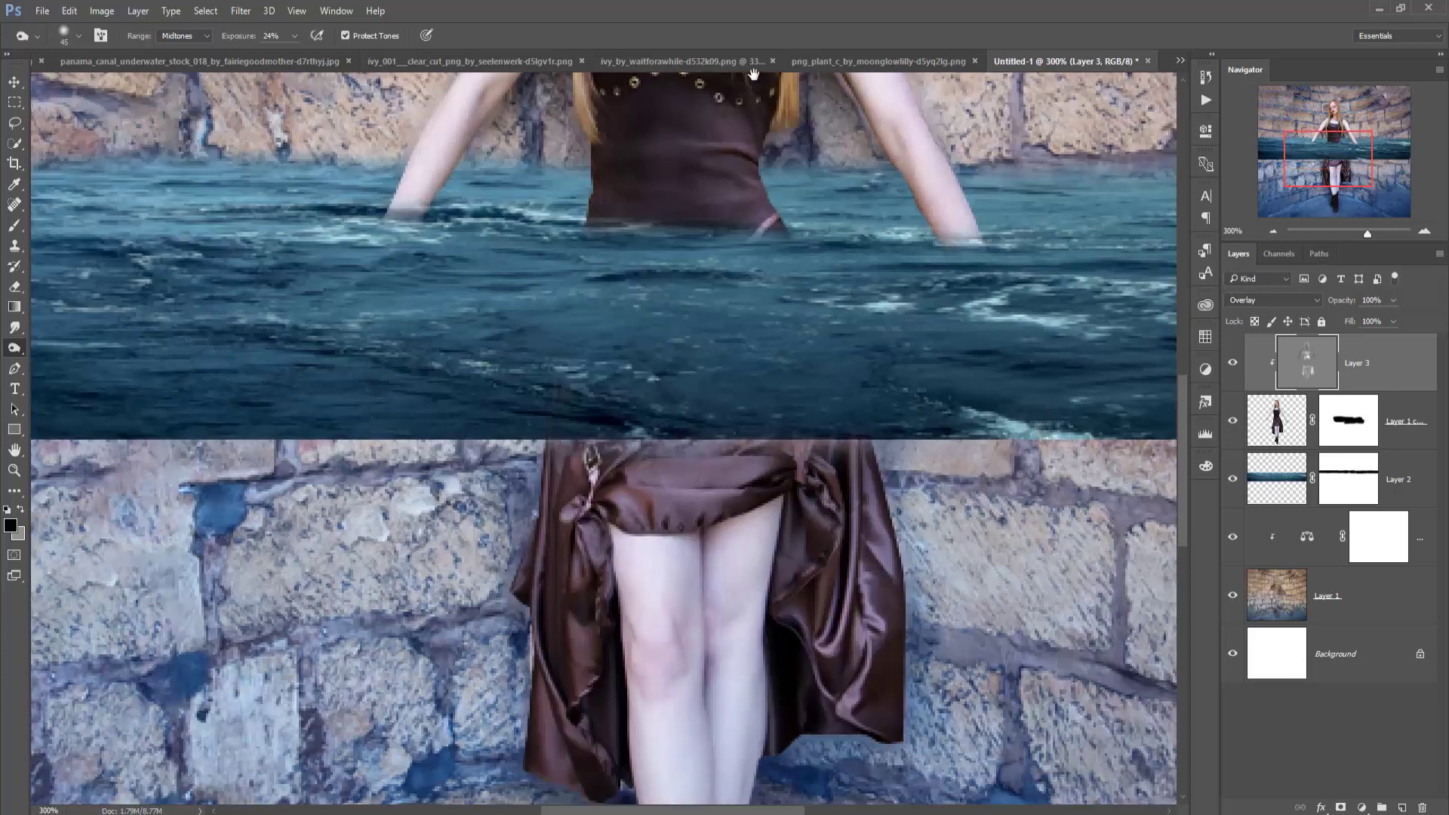
{"action": "mouse_move", "coordinate": [656, 673]}
{"action": "left_mouse_down"}
{"action": "mouse_move", "coordinate": [718, 599]}
{"action": "mouse_move", "coordinate": [750, 599]}
{"action": "mouse_move", "coordinate": [759, 724]}
{"action": "mouse_move", "coordinate": [725, 735]}
{"action": "left_mouse_up"}
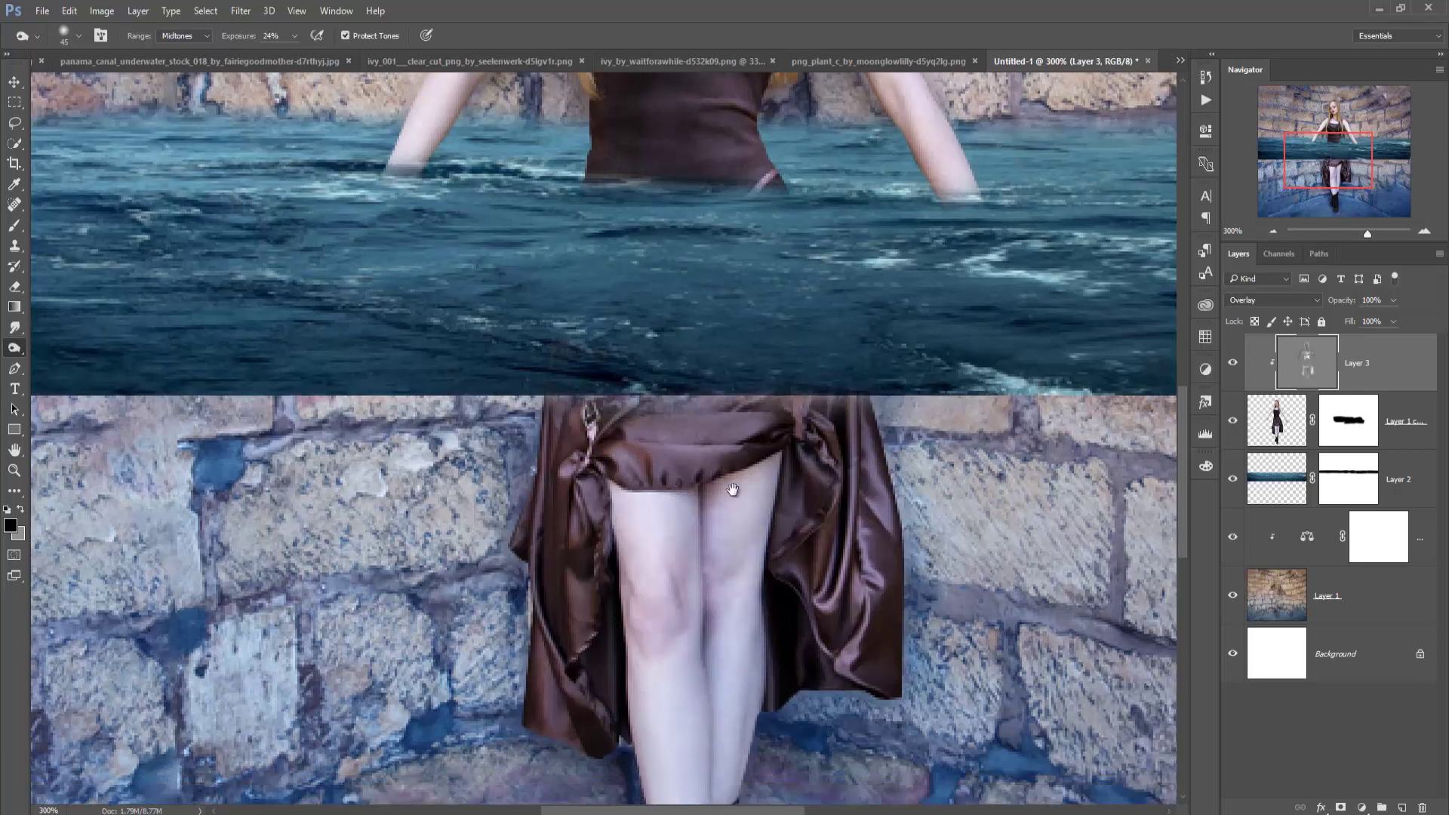
{"action": "left_click_drag", "start_coordinate": [669, 485], "coordinate": [672, 212]}
{"action": "mouse_move", "coordinate": [692, 307]}
{"action": "left_mouse_down"}
{"action": "mouse_move", "coordinate": [679, 332]}
{"action": "mouse_move", "coordinate": [709, 606]}
{"action": "mouse_move", "coordinate": [689, 647]}
{"action": "mouse_move", "coordinate": [712, 615]}
{"action": "left_mouse_up"}
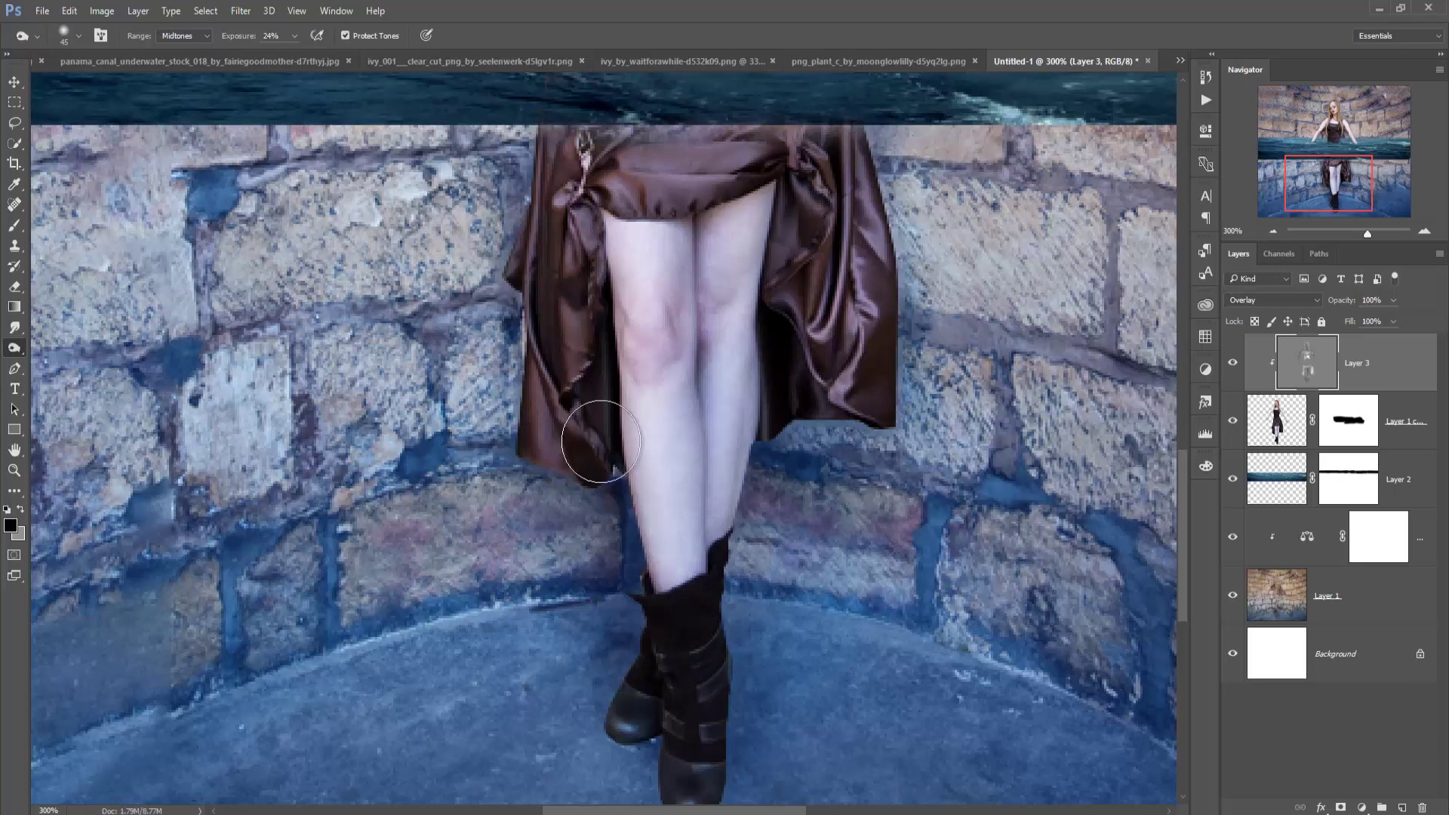
{"action": "left_click_drag", "start_coordinate": [761, 414], "coordinate": [749, 489]}
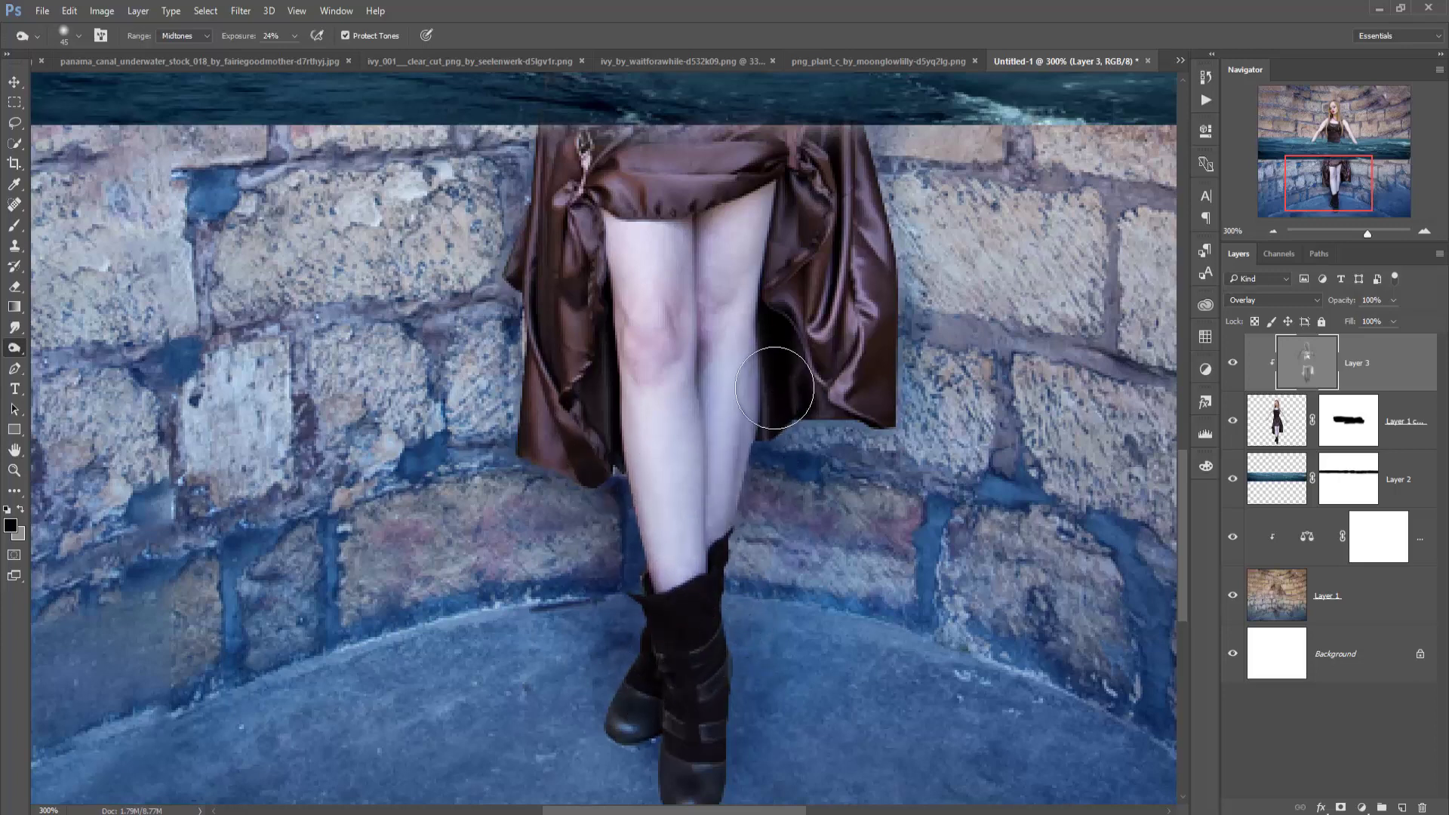
{"action": "left_click", "coordinate": [14, 81]}
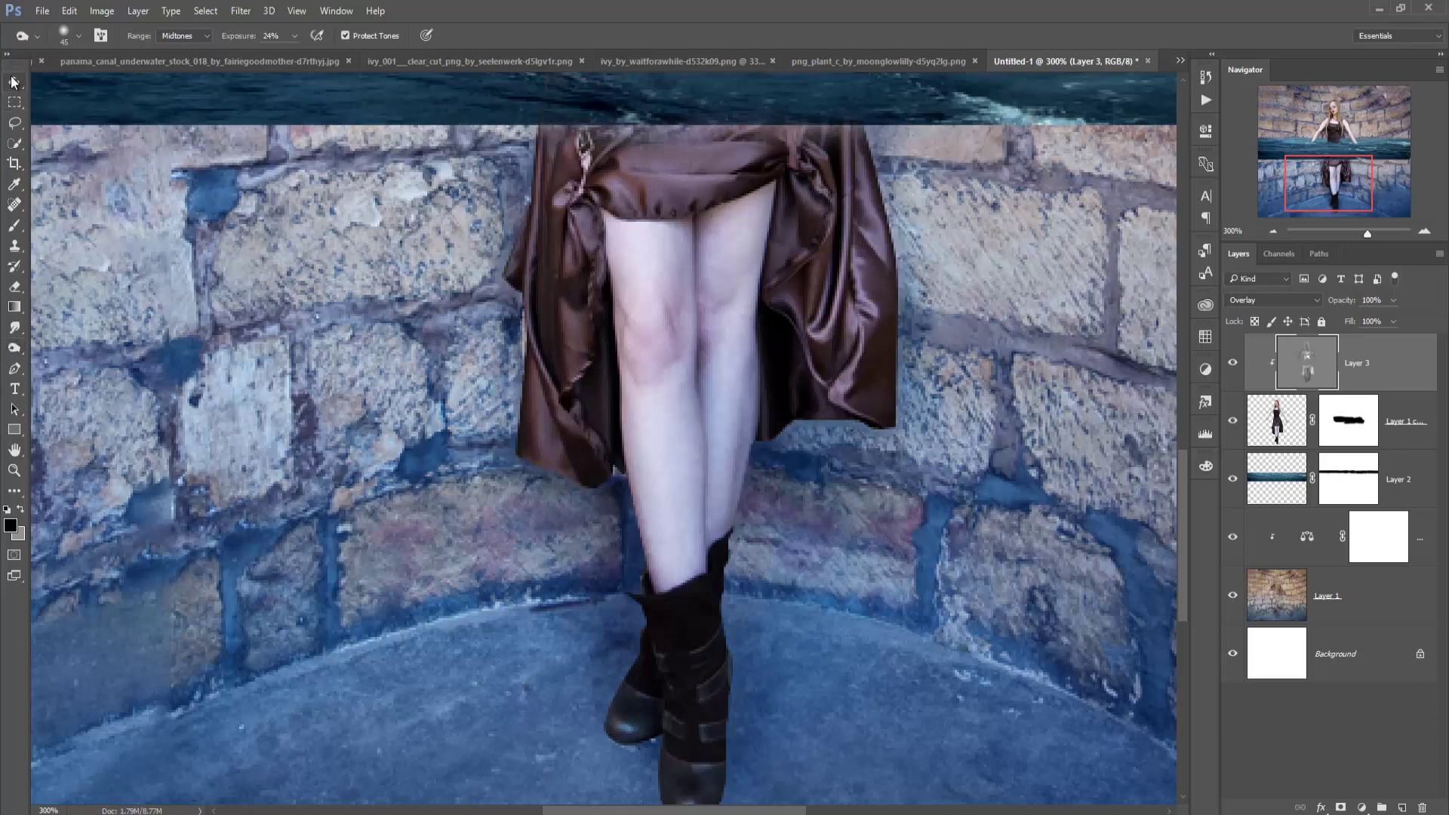
- Drag the underwater photo into the composition as a new layer
{"action": "key", "text": "ctrl+minus"}
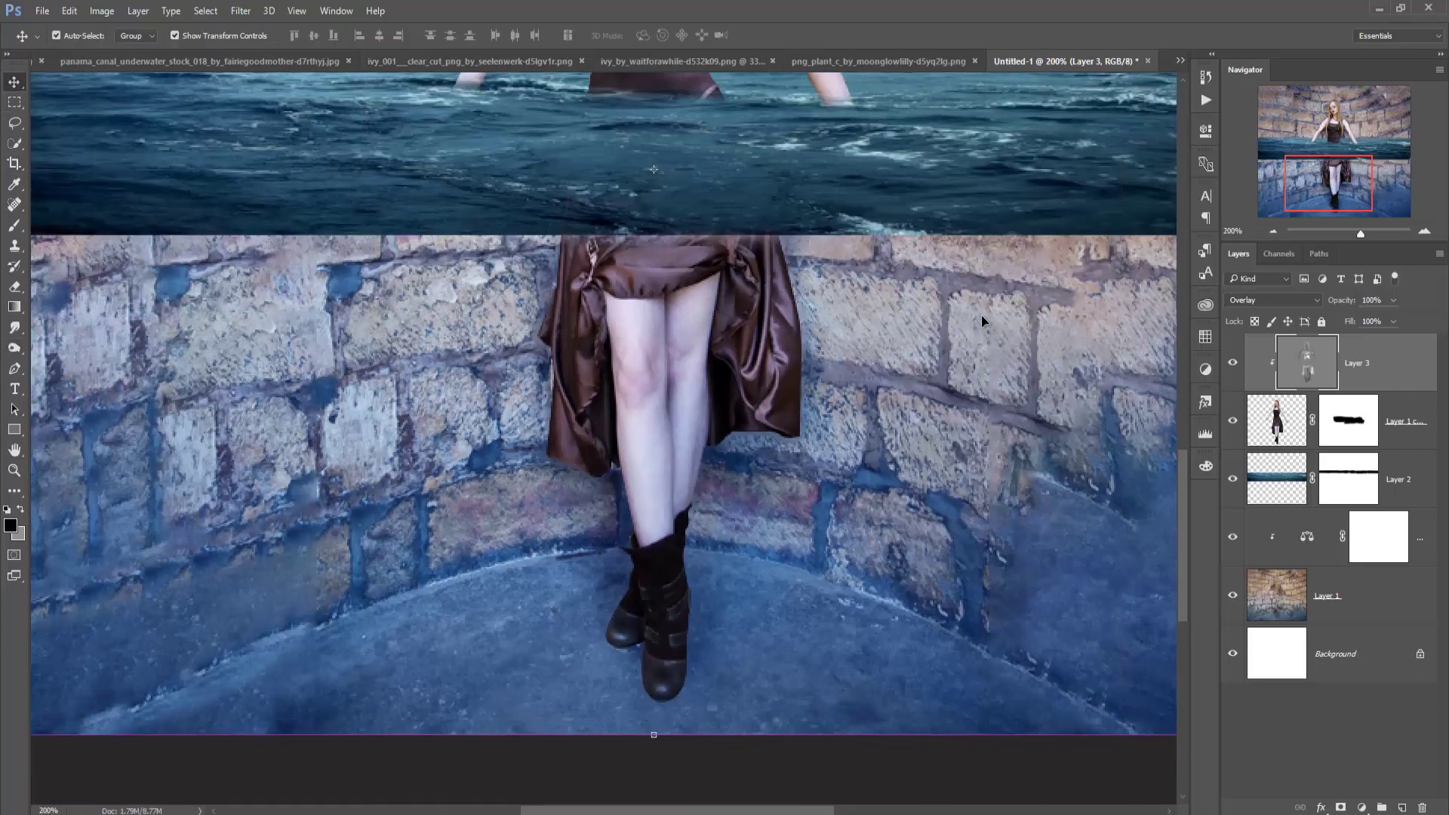
{"action": "key", "text": "ctrl+minus"}
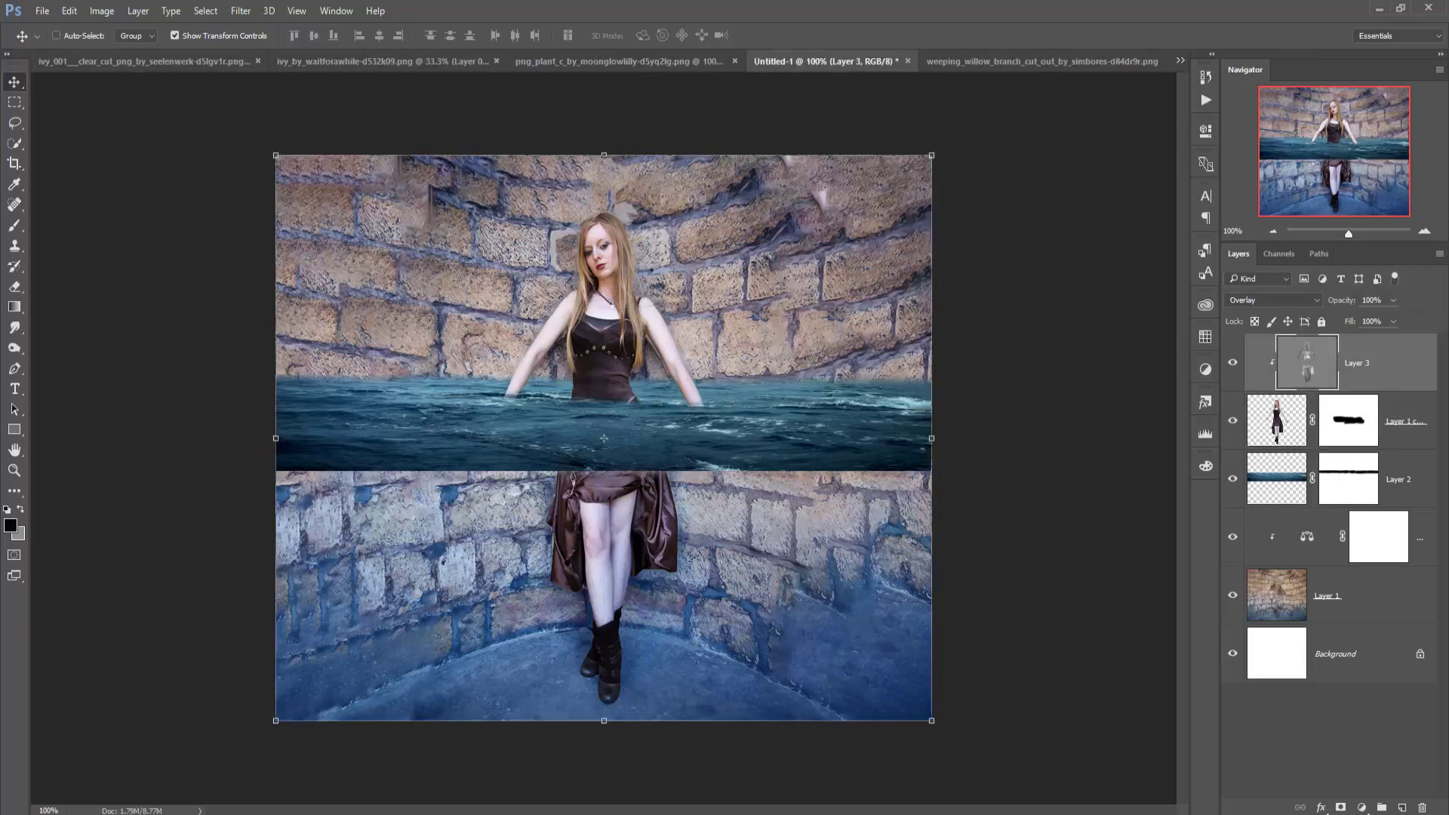
{"action": "left_click", "coordinate": [765, 775]}
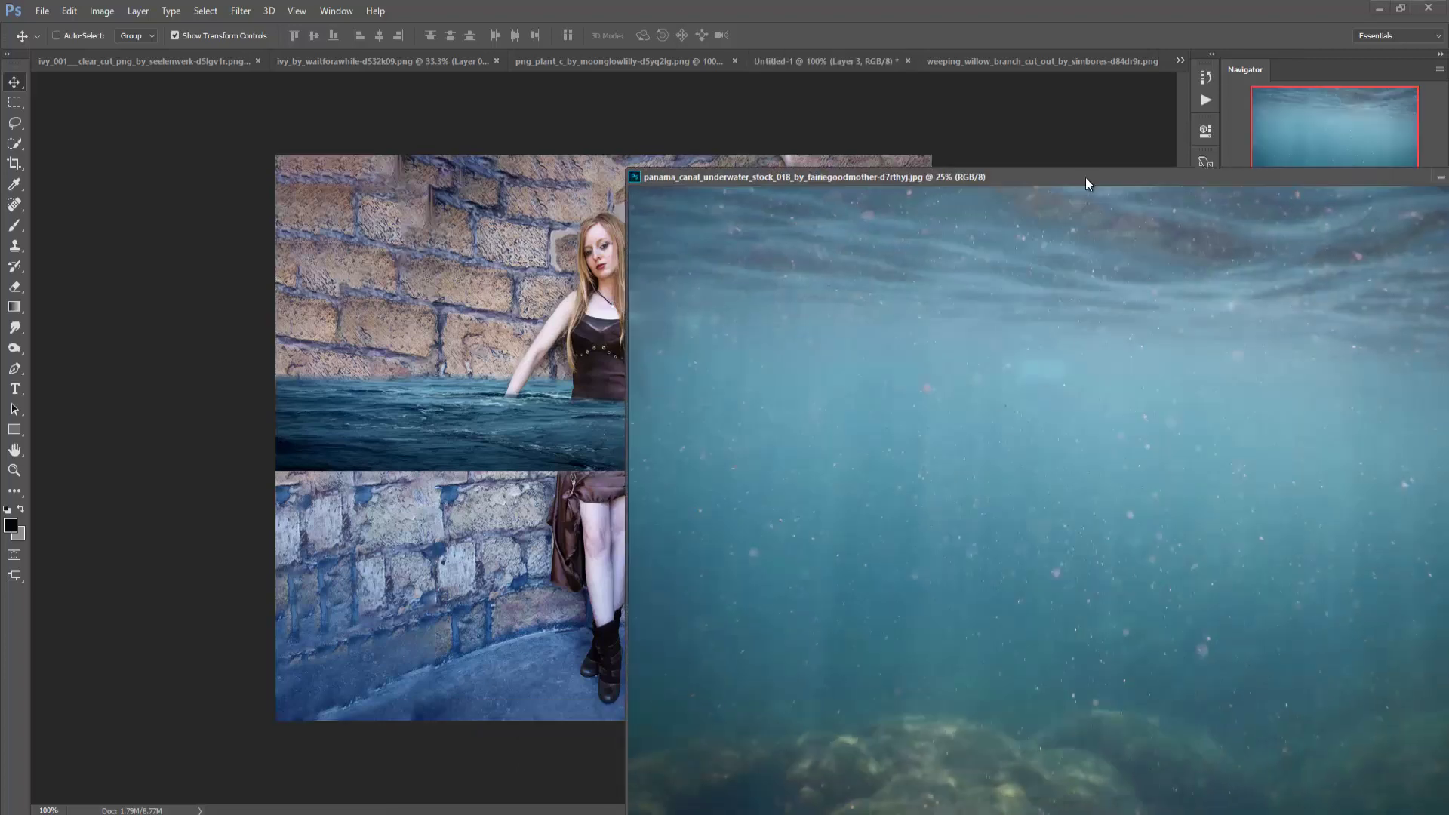
{"action": "left_click_drag", "start_coordinate": [1058, 175], "coordinate": [1016, 158]}
{"action": "left_click_drag", "start_coordinate": [859, 301], "coordinate": [415, 351]}
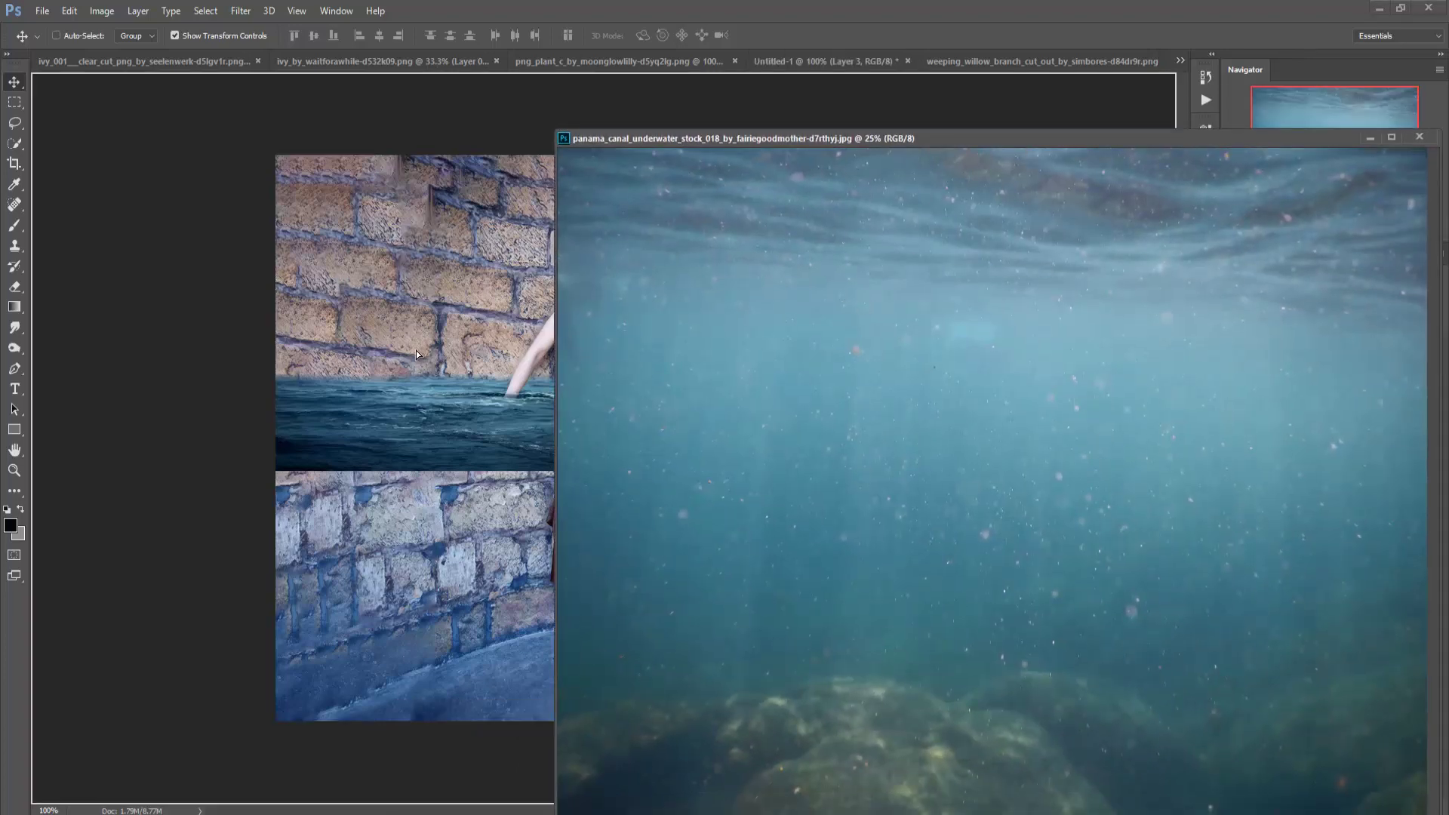
{"action": "left_click", "coordinate": [1370, 138]}
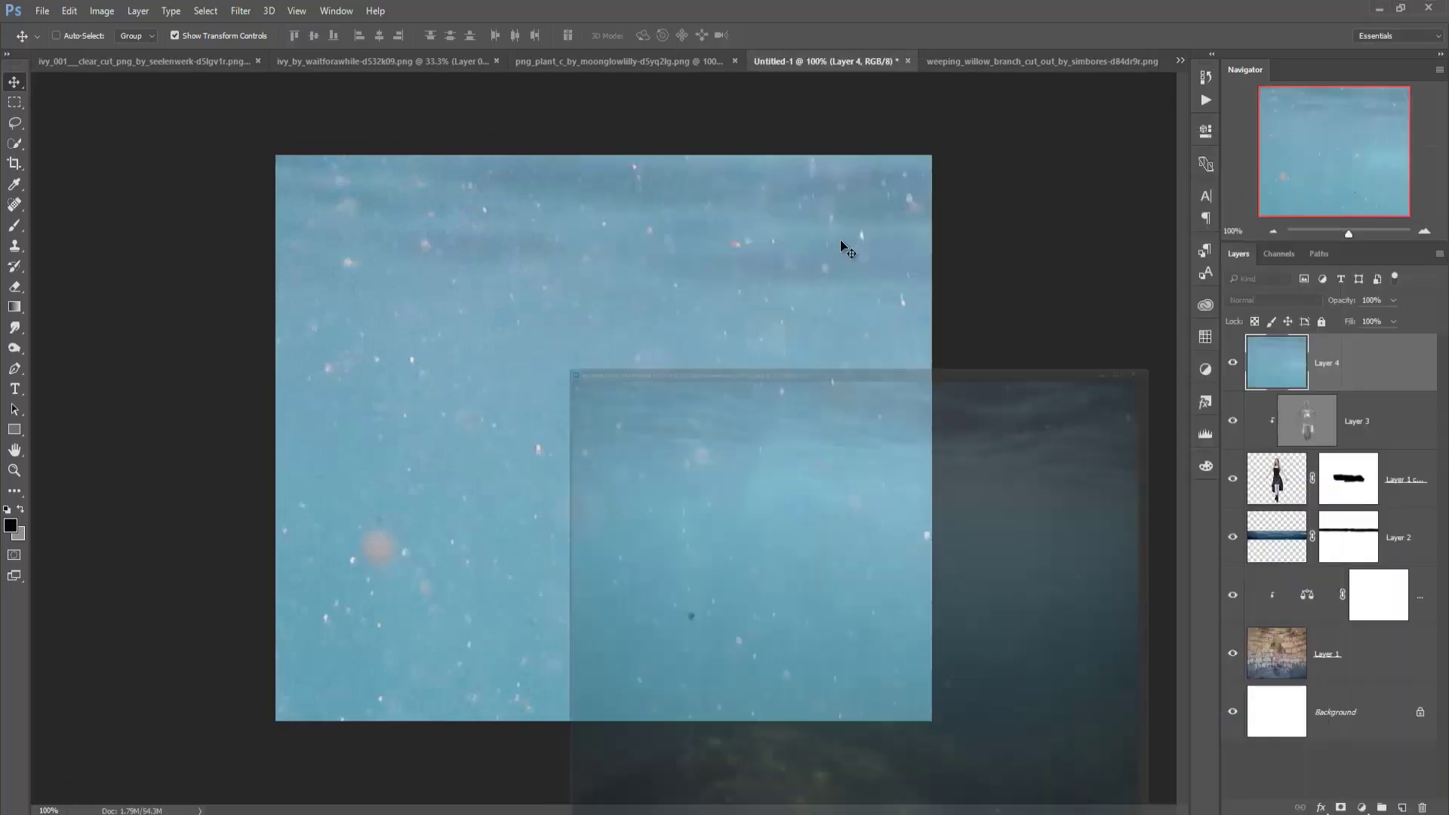
{"action": "mouse_move", "coordinate": [840, 242]}
{"action": "left_mouse_down"}
{"action": "mouse_move", "coordinate": [698, 495]}
{"action": "mouse_move", "coordinate": [458, 304]}
{"action": "left_mouse_up"}
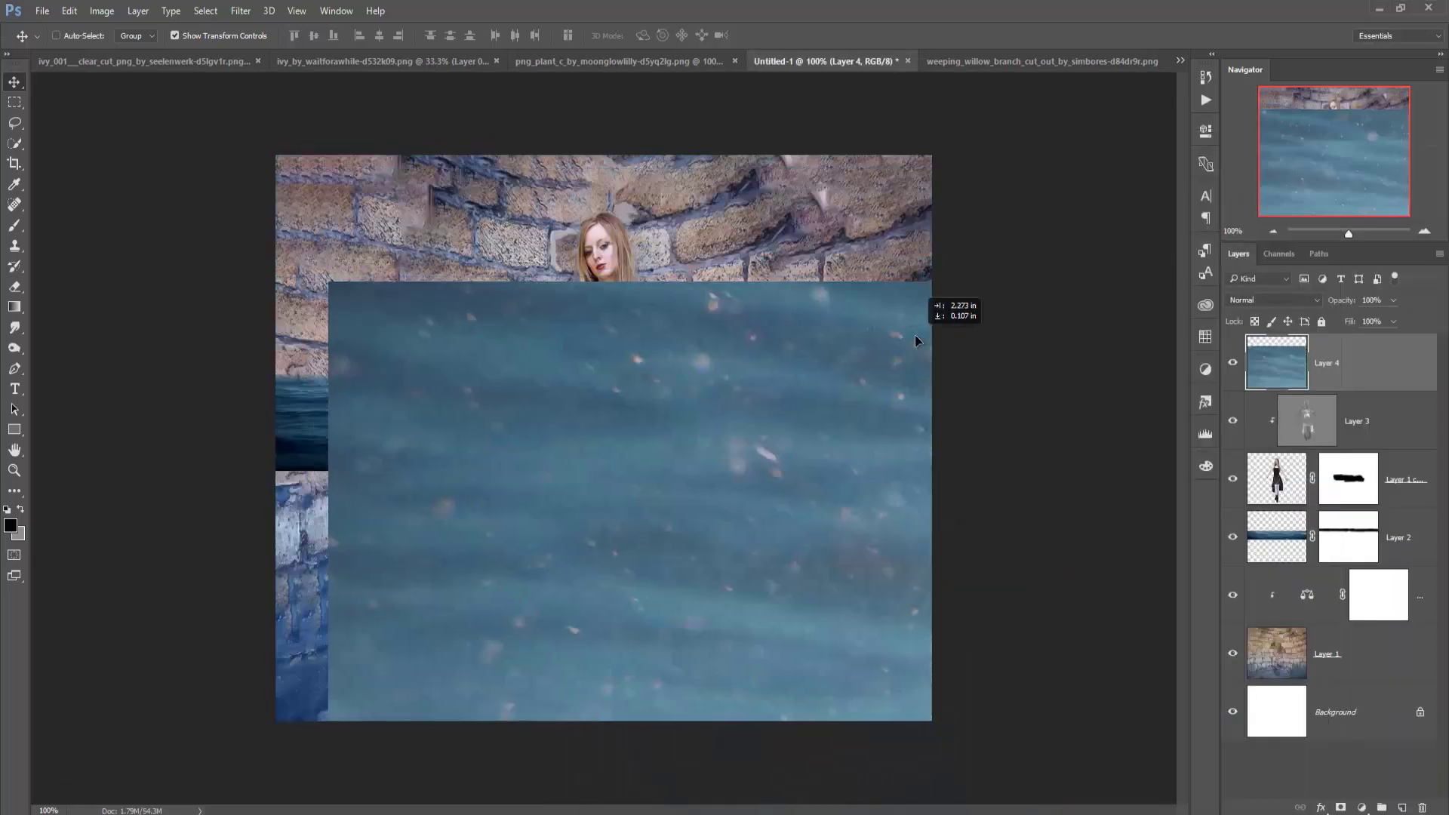
{"action": "mouse_move", "coordinate": [328, 283]}
{"action": "left_mouse_down"}
{"action": "mouse_move", "coordinate": [591, 498]}
{"action": "mouse_move", "coordinate": [376, 291]}
{"action": "mouse_move", "coordinate": [815, 613]}
{"action": "left_mouse_up"}
- Scale the underwater Layer 4 over the lower half and lower its opacity to 29%
{"action": "key", "text": "ctrl+t"}
{"action": "left_click_drag", "start_coordinate": [920, 669], "coordinate": [326, 233]}
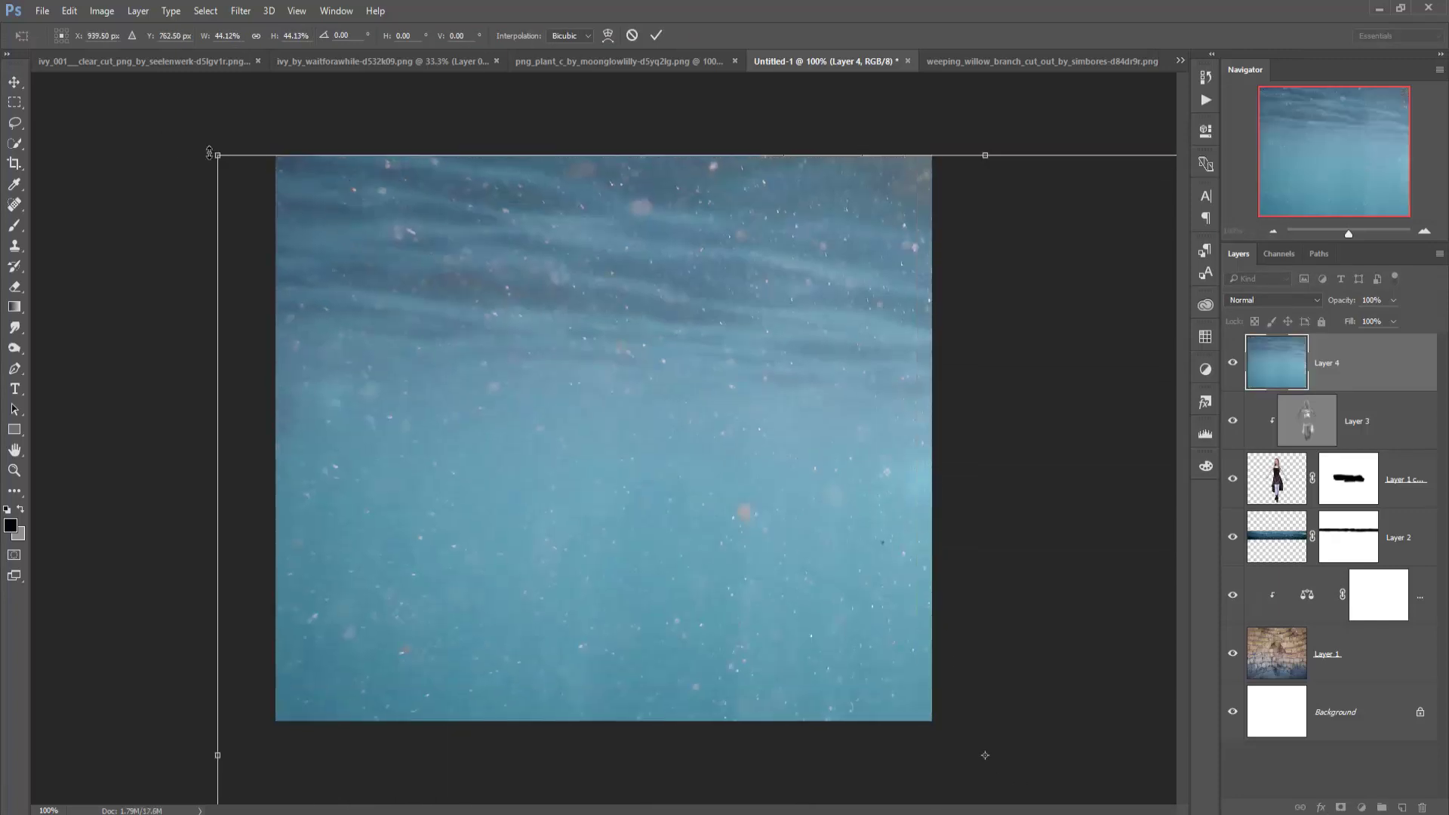
{"action": "left_click_drag", "start_coordinate": [209, 153], "coordinate": [862, 659]}
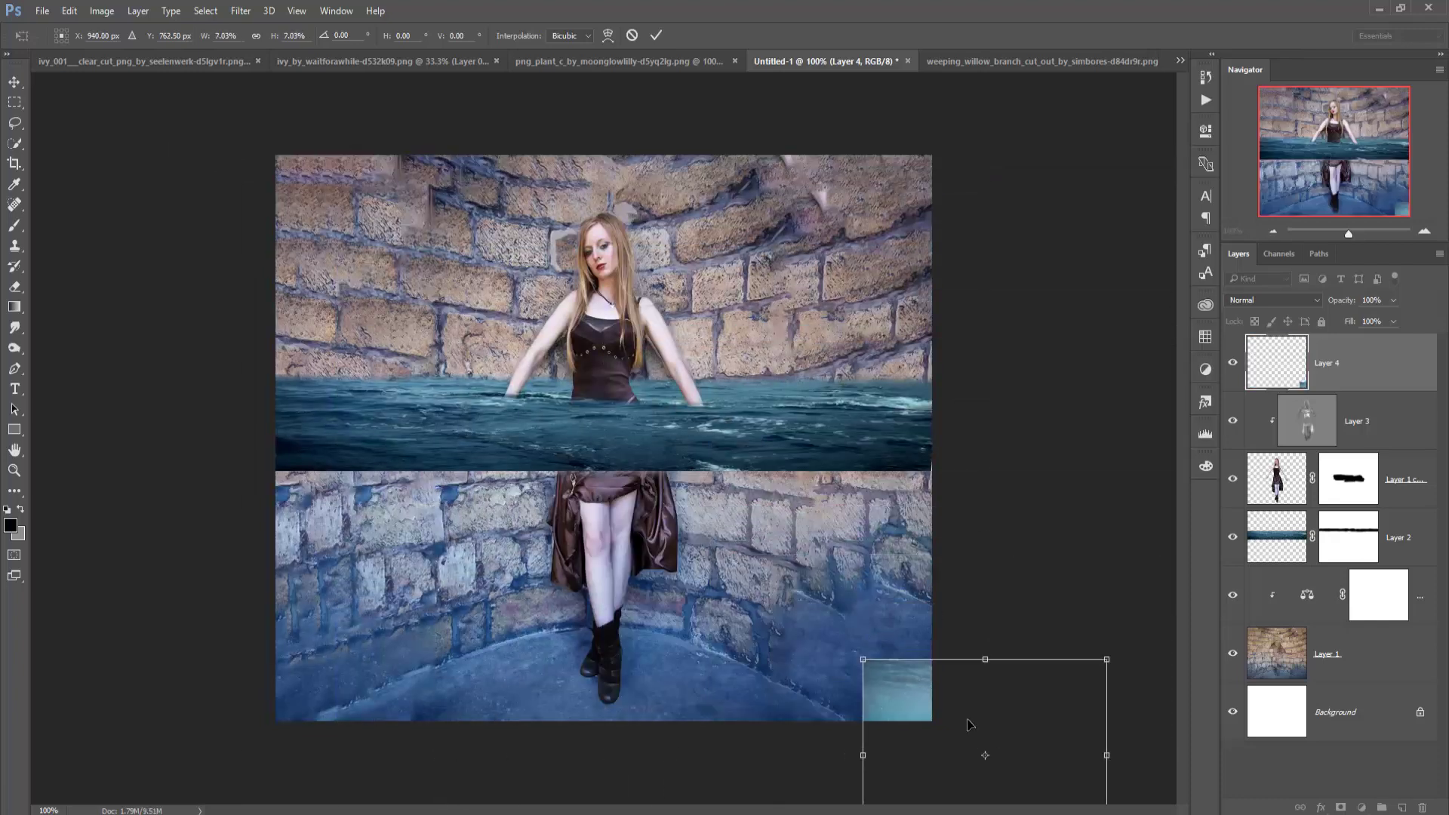
{"action": "left_click_drag", "start_coordinate": [969, 724], "coordinate": [374, 483]}
{"action": "left_click_drag", "start_coordinate": [520, 632], "coordinate": [933, 810]}
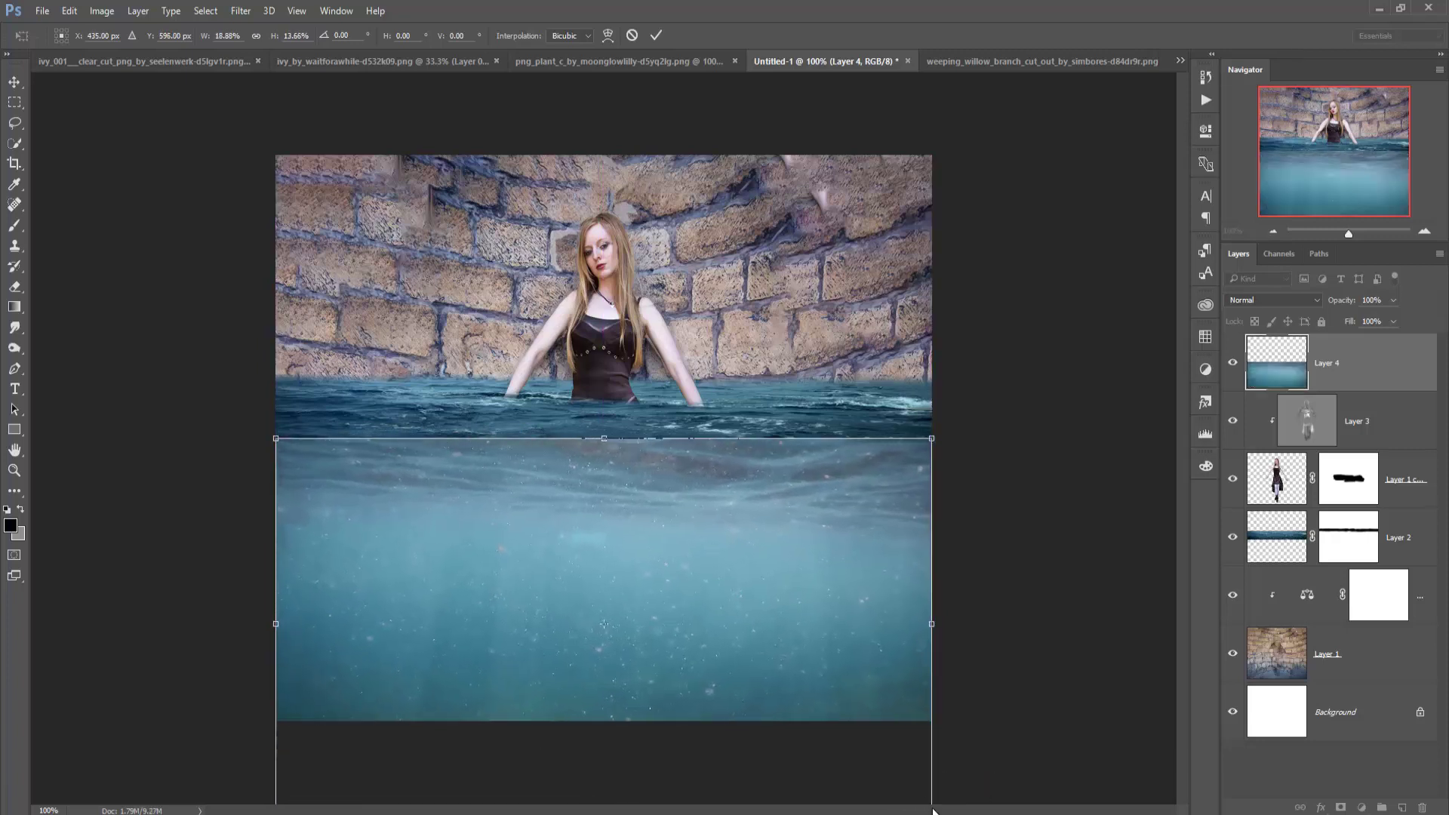
{"action": "left_click", "coordinate": [656, 36]}
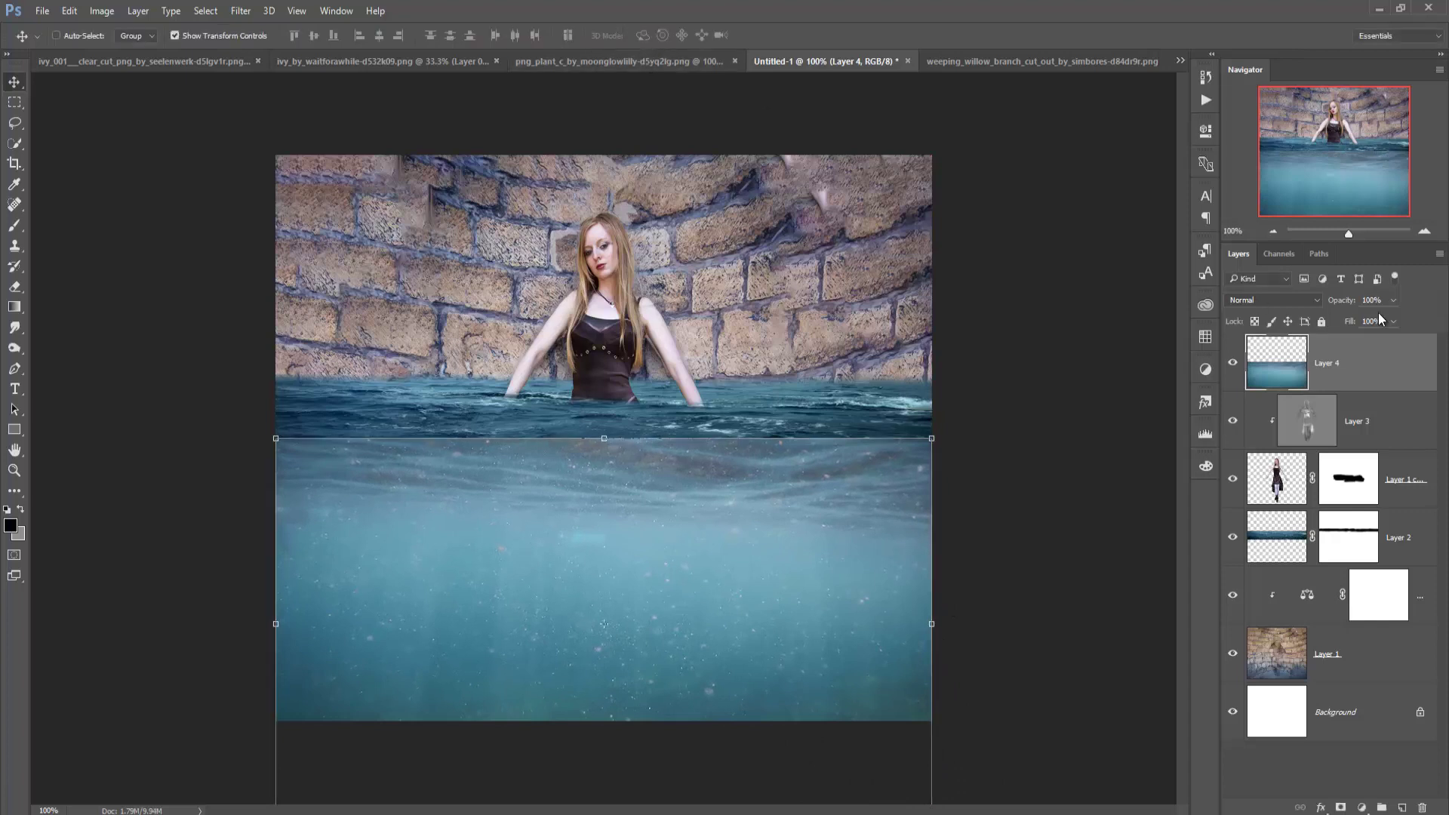
{"action": "left_click", "coordinate": [1393, 301]}
{"action": "left_click_drag", "start_coordinate": [1359, 323], "coordinate": [1343, 323]}
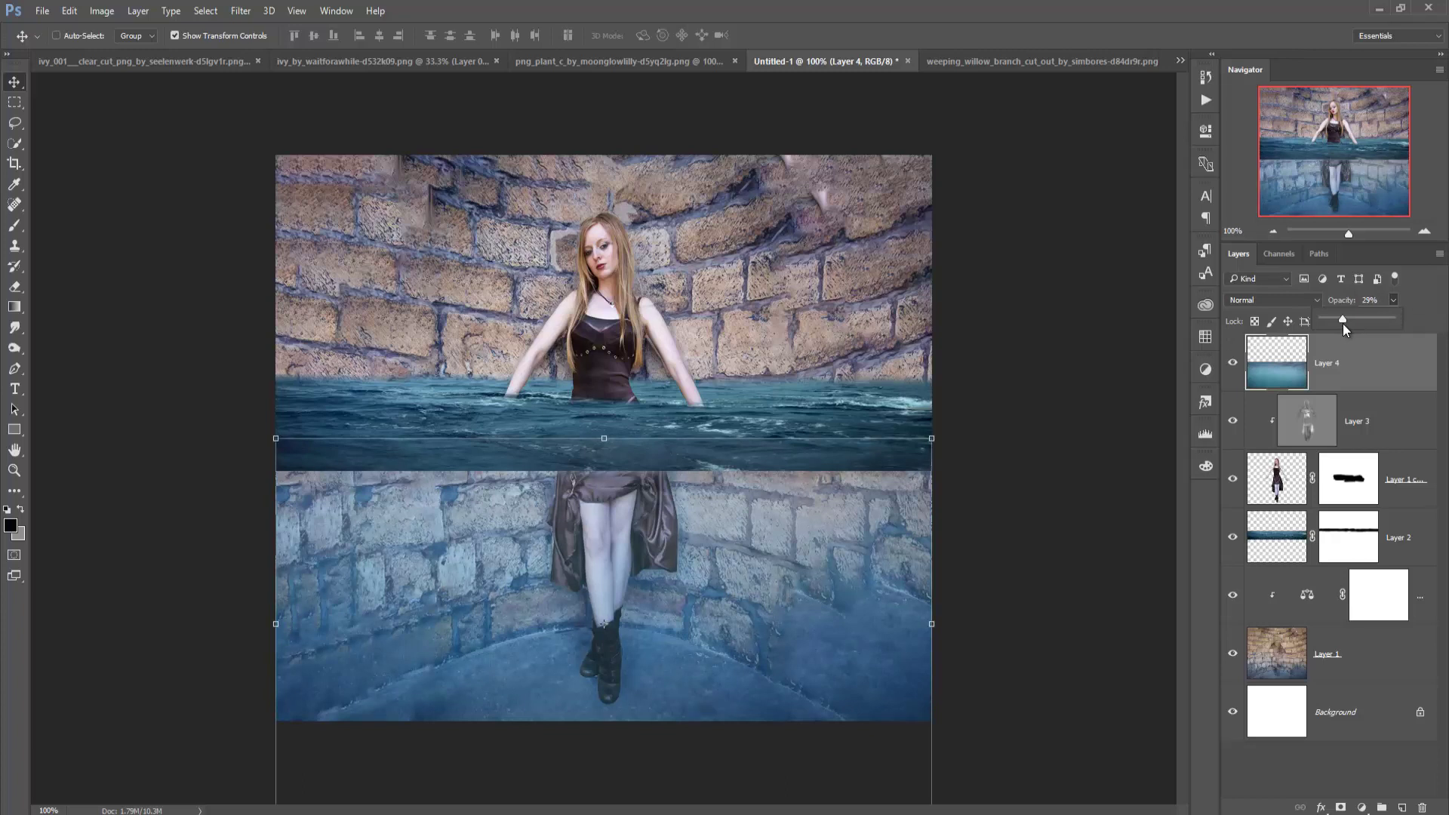
{"action": "left_click", "coordinate": [1349, 537]}
- Paint black on Layer 2's mask to hide the water's lower edge, then select Layer 1 copy's mask
{"action": "left_click", "coordinate": [15, 228]}
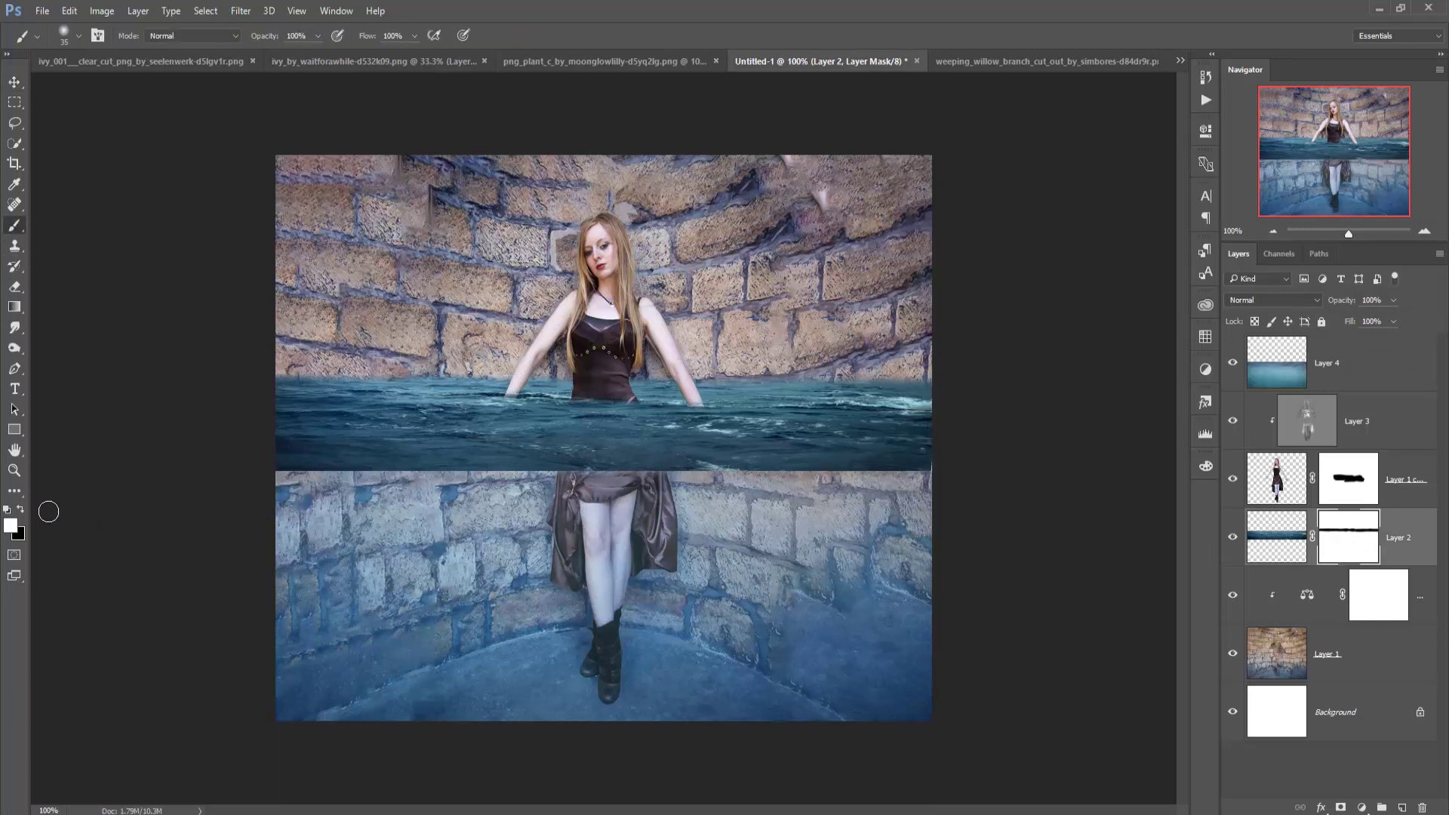
{"action": "left_click", "coordinate": [21, 511]}
{"action": "left_click_drag", "start_coordinate": [272, 475], "coordinate": [933, 479]}
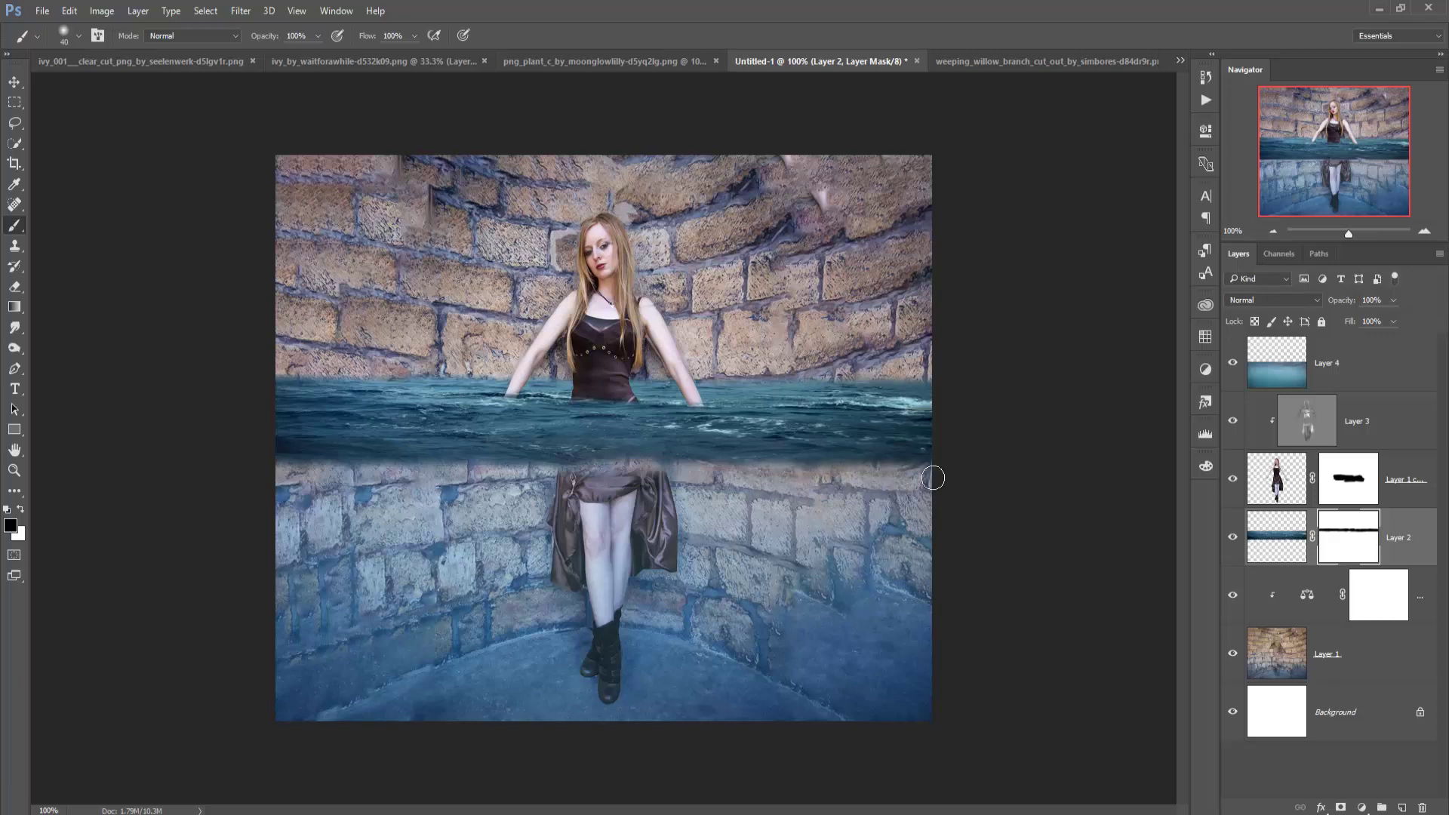
{"action": "left_click_drag", "start_coordinate": [758, 478], "coordinate": [518, 484]}
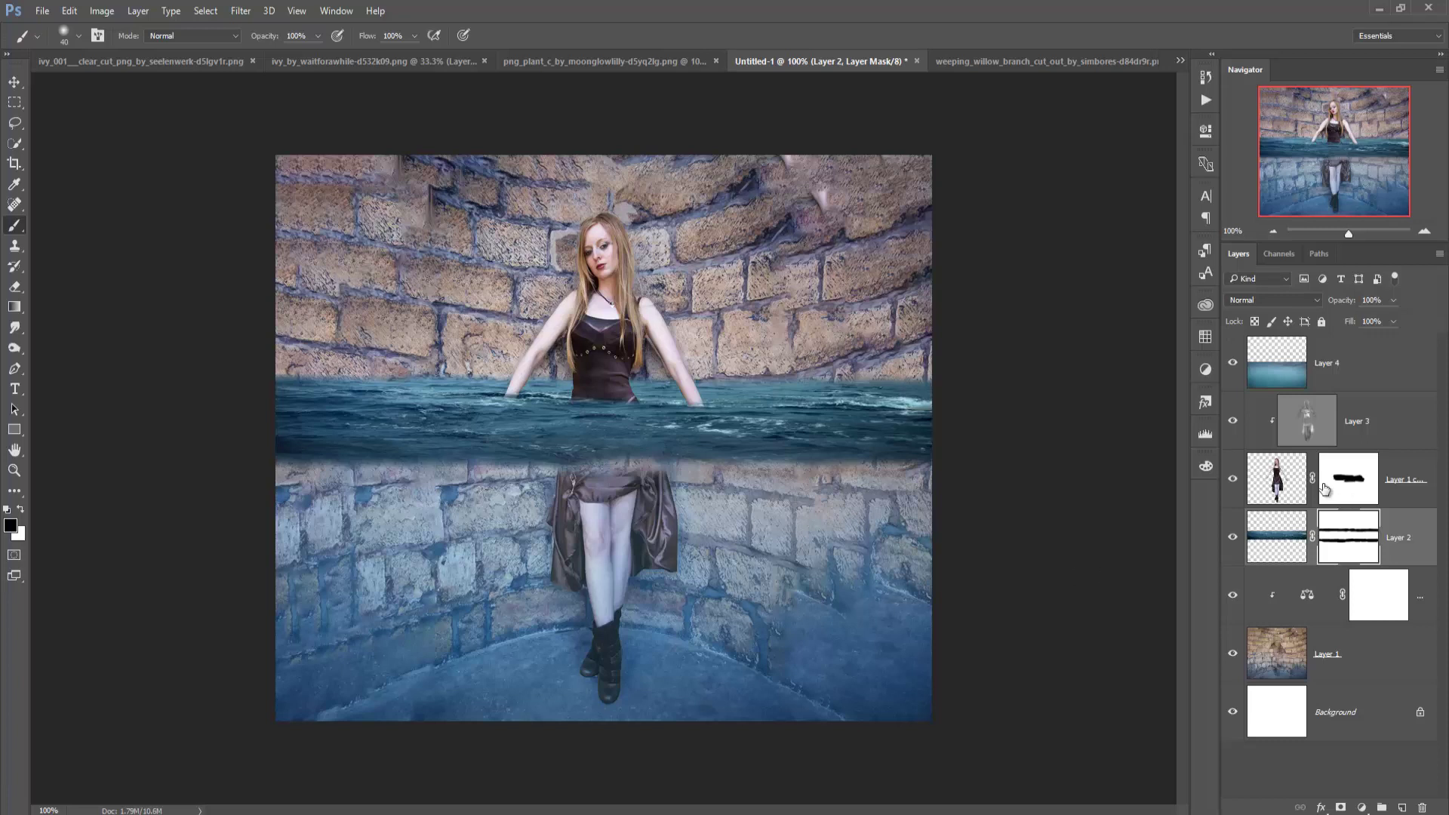
{"action": "left_click", "coordinate": [1340, 489]}
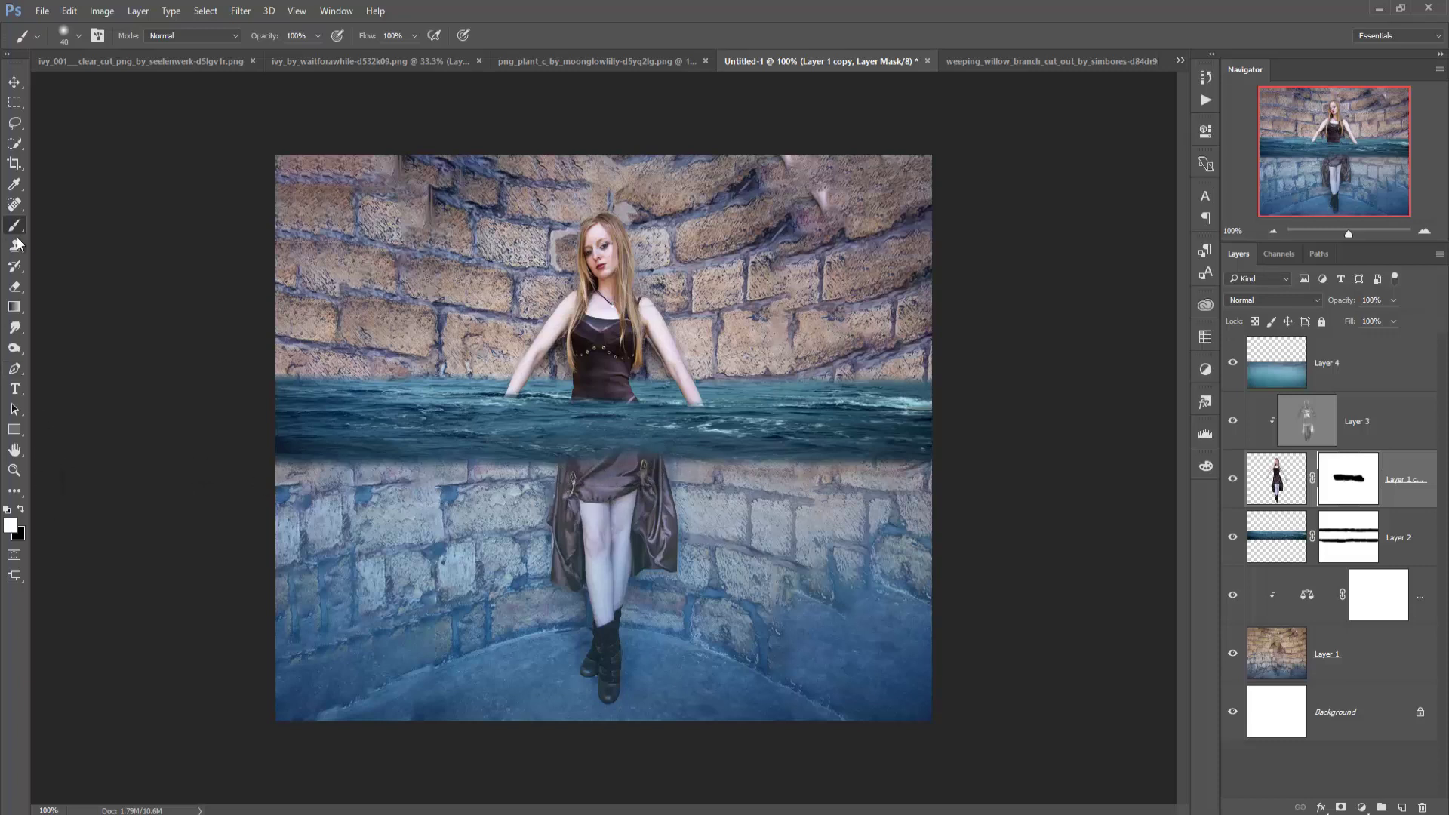
{"action": "left_click", "coordinate": [15, 83]}
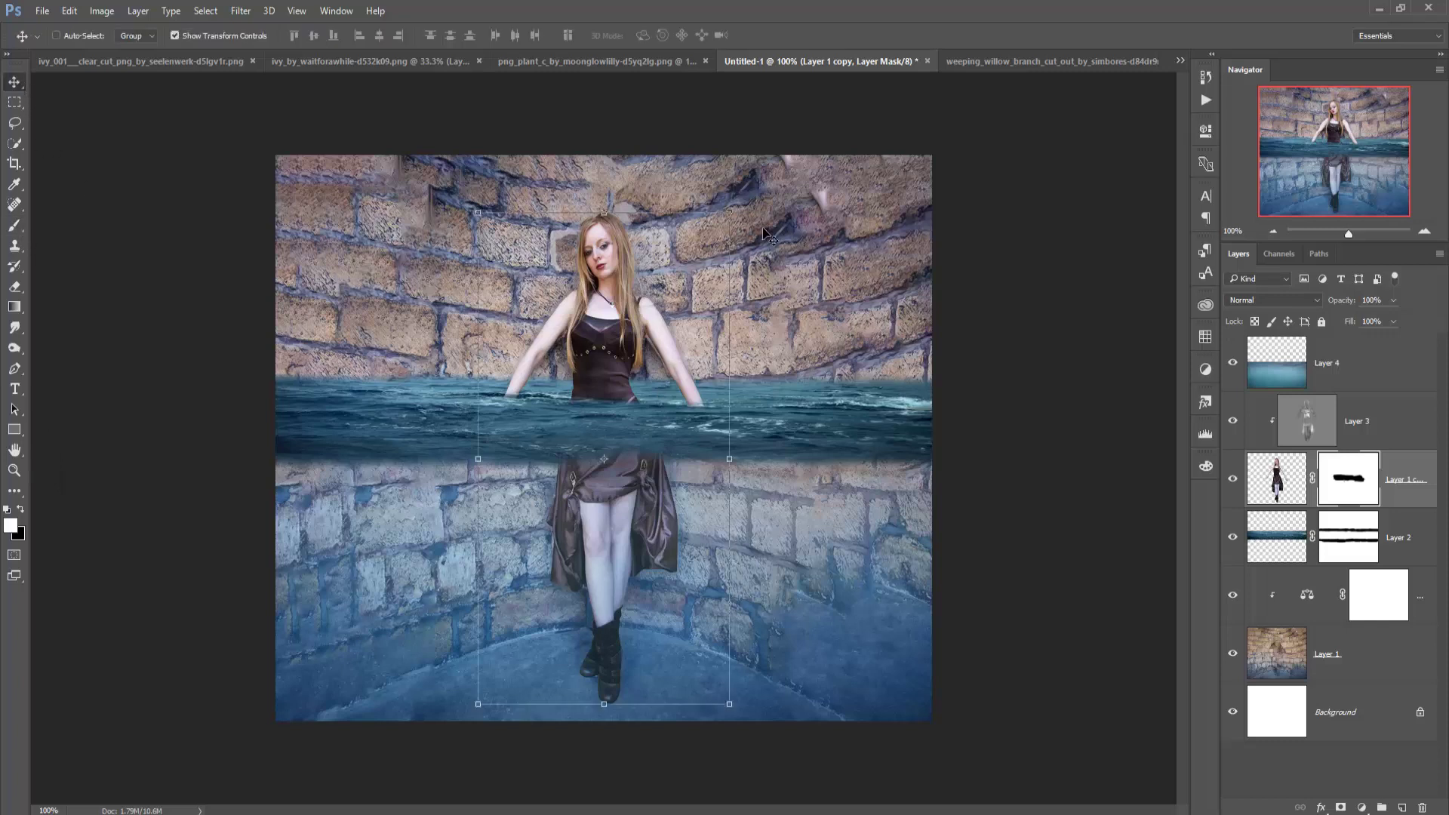
- Copy the ivy image into the composition and move its layer to the top
{"action": "left_click", "coordinate": [1180, 61]}
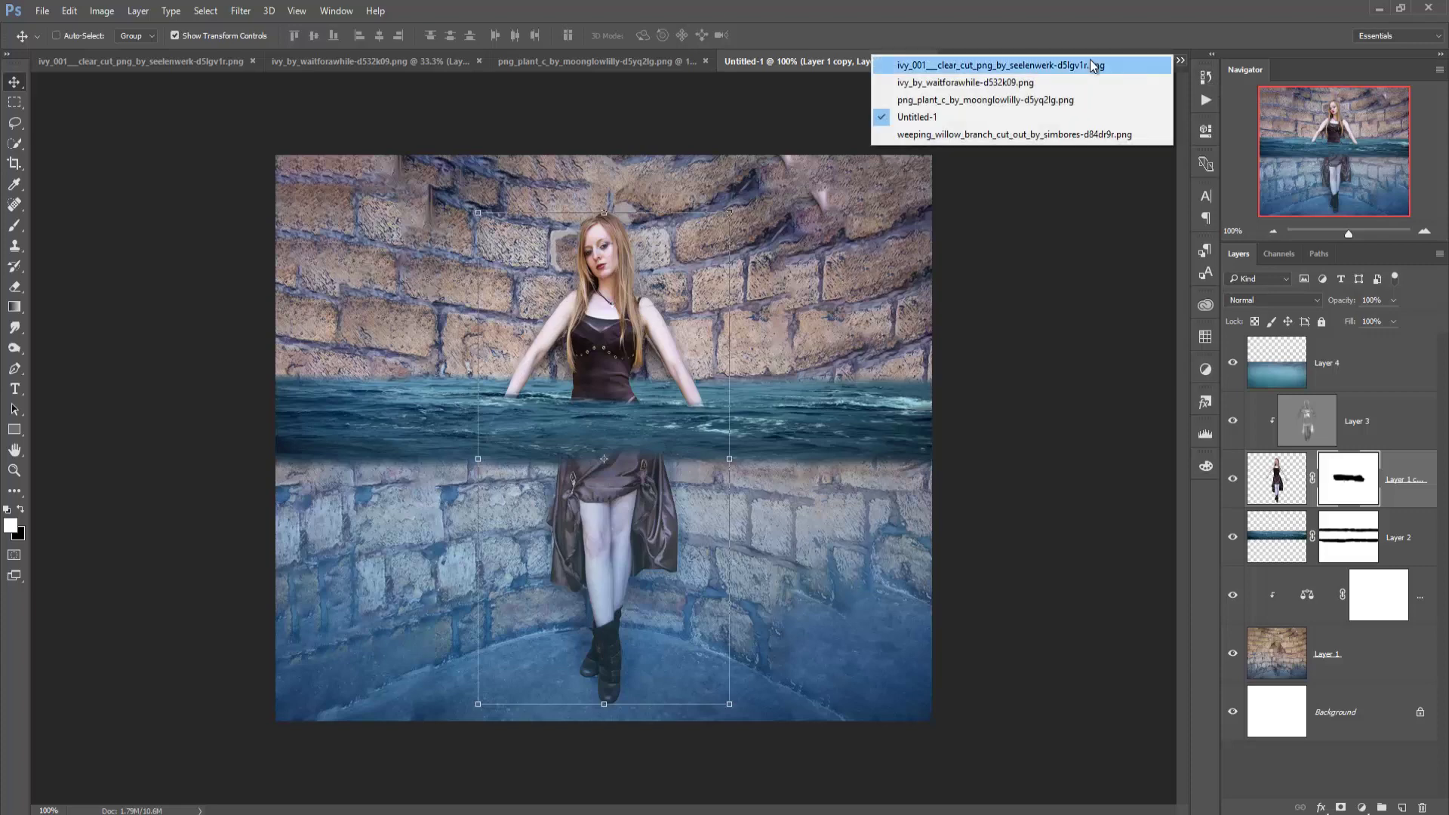
{"action": "left_click", "coordinate": [1040, 66]}
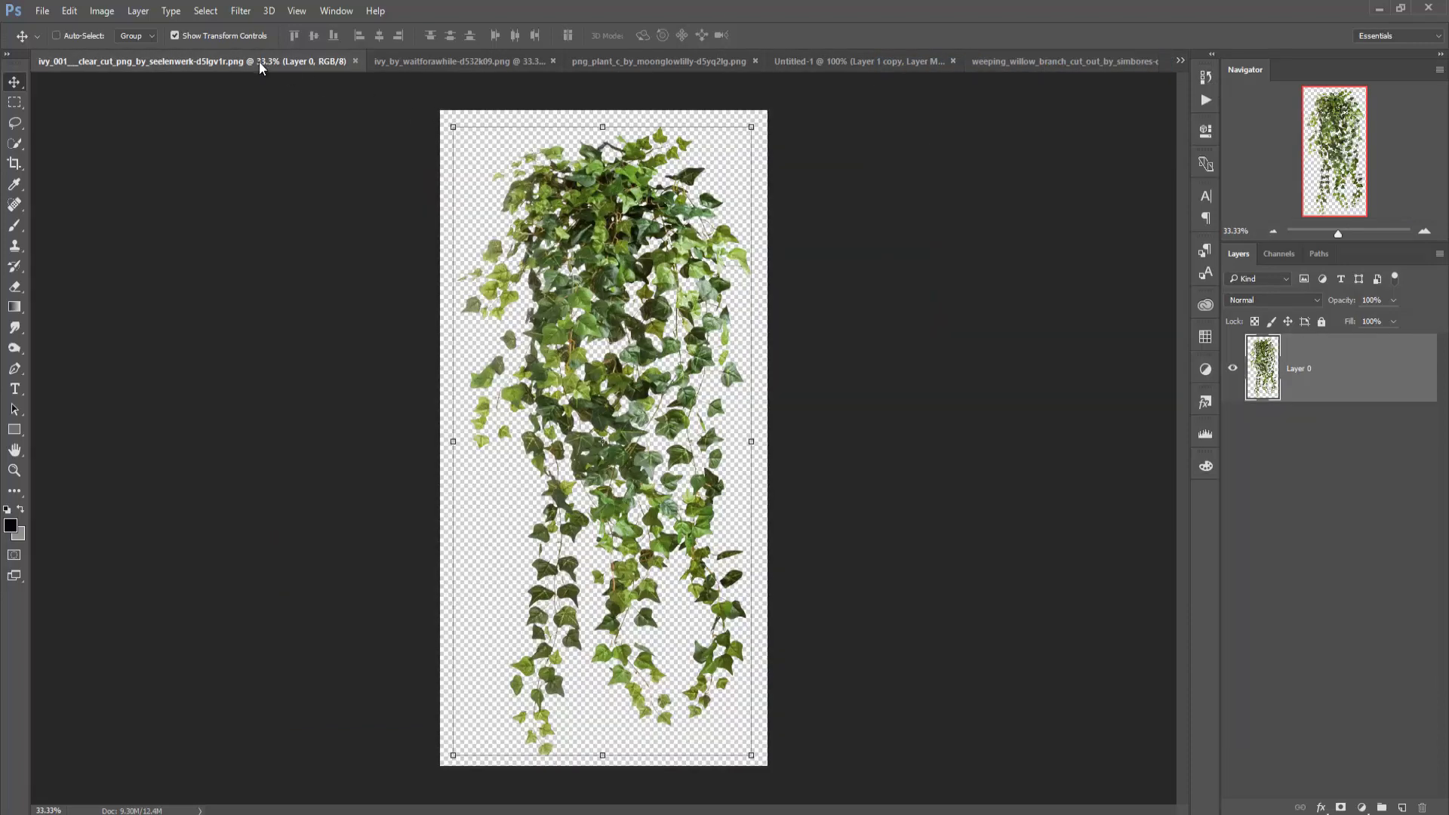
{"action": "mouse_move", "coordinate": [263, 66]}
{"action": "left_mouse_down"}
{"action": "mouse_move", "coordinate": [268, 142]}
{"action": "mouse_move", "coordinate": [1139, 261]}
{"action": "left_mouse_up"}
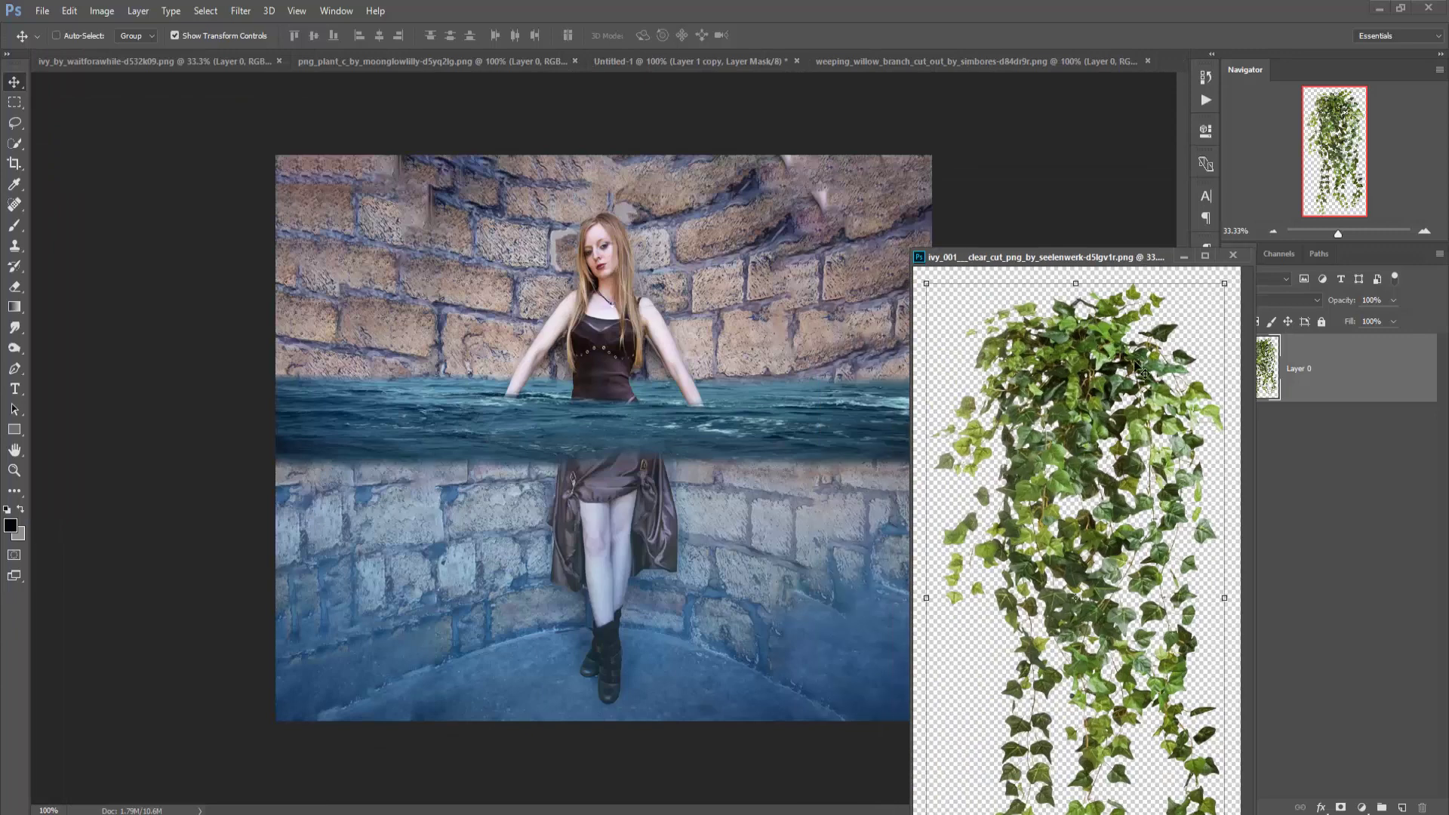
{"action": "left_click_drag", "start_coordinate": [408, 163], "coordinate": [414, 166]}
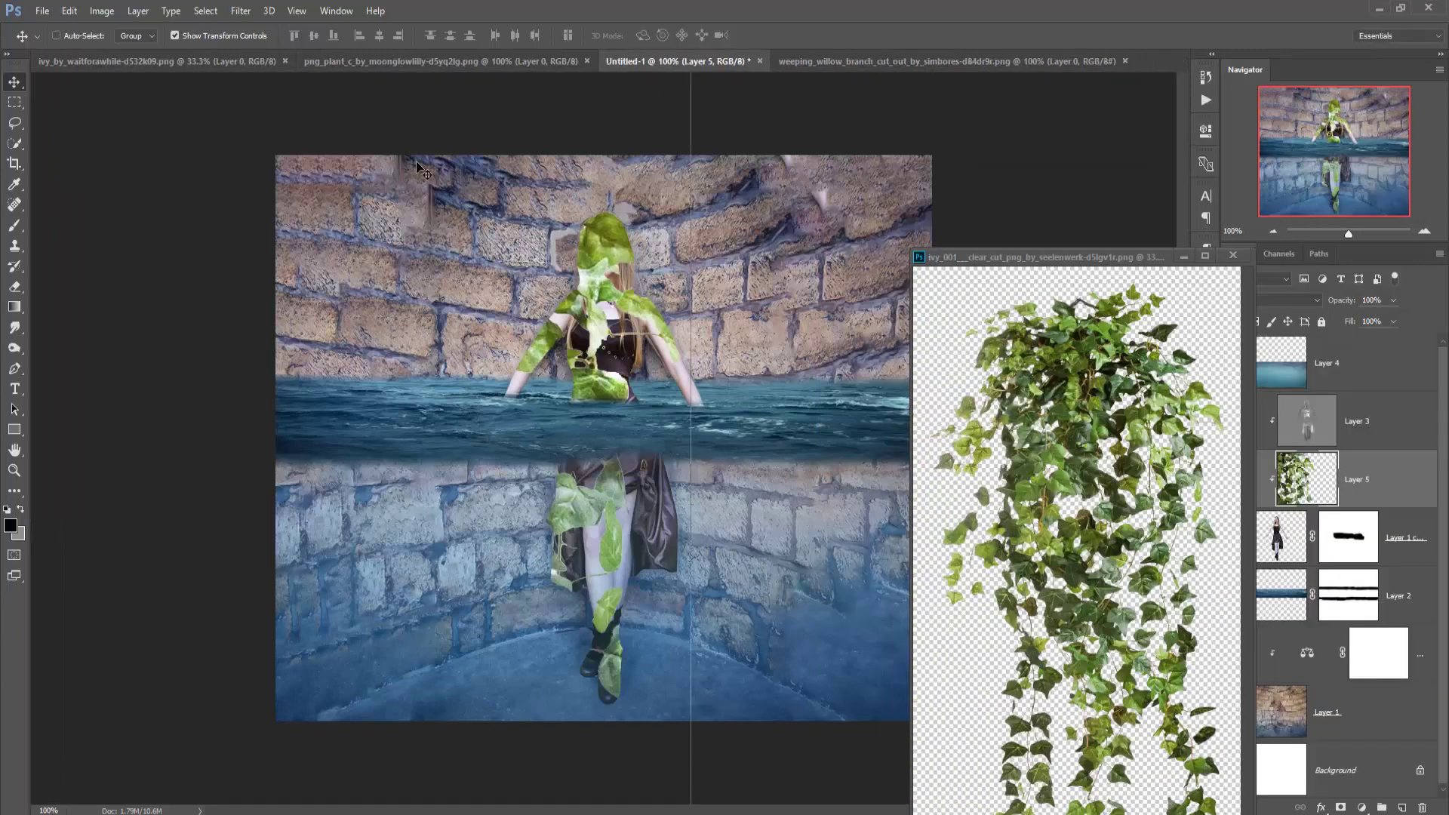
{"action": "left_click", "coordinate": [1233, 255]}
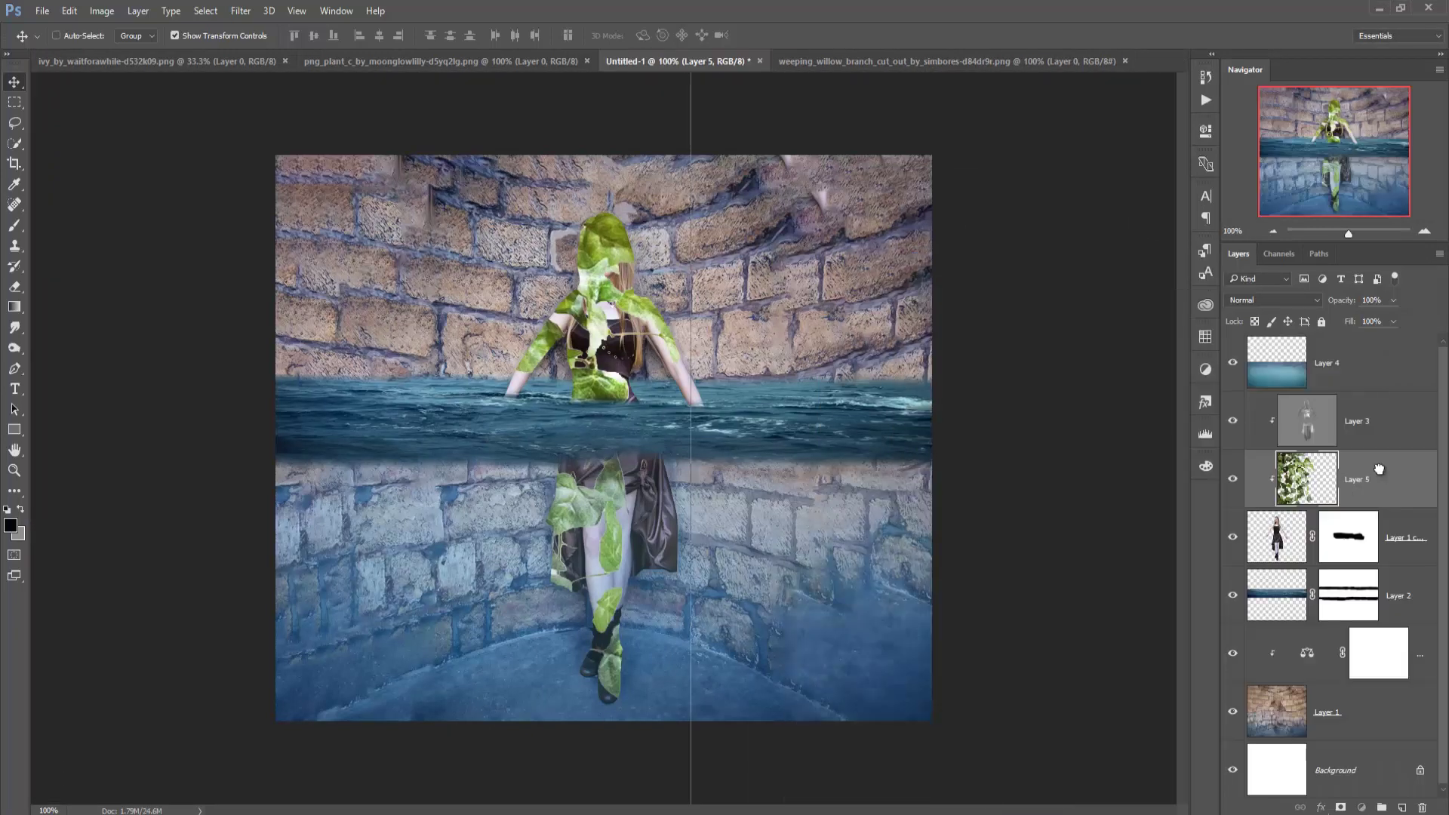
{"action": "left_click_drag", "start_coordinate": [1379, 469], "coordinate": [1345, 355]}
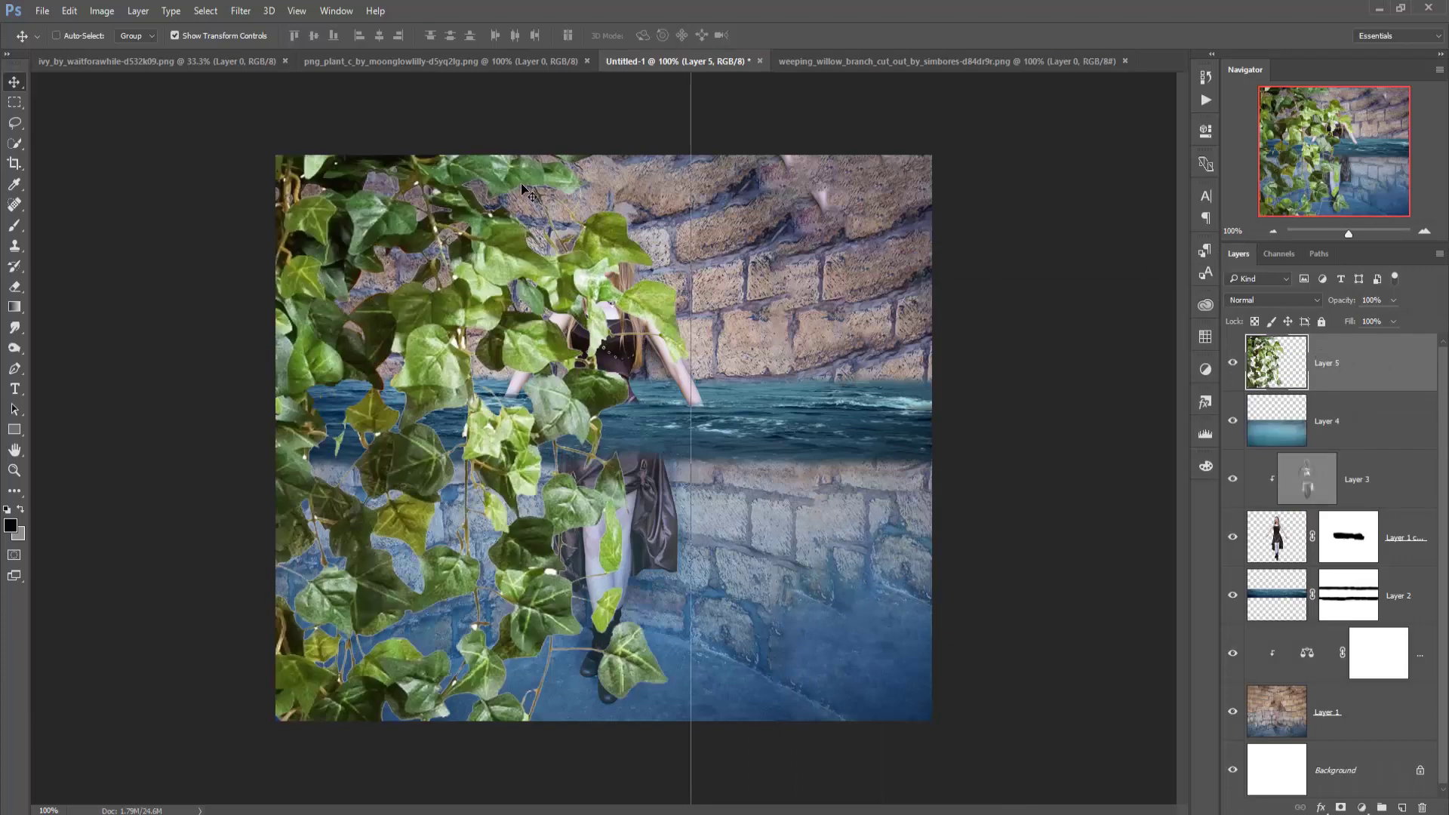
- Scale and position the ivy into the wall's top-left corner, reaching down to the waterline
{"action": "left_click_drag", "start_coordinate": [523, 189], "coordinate": [615, 332]}
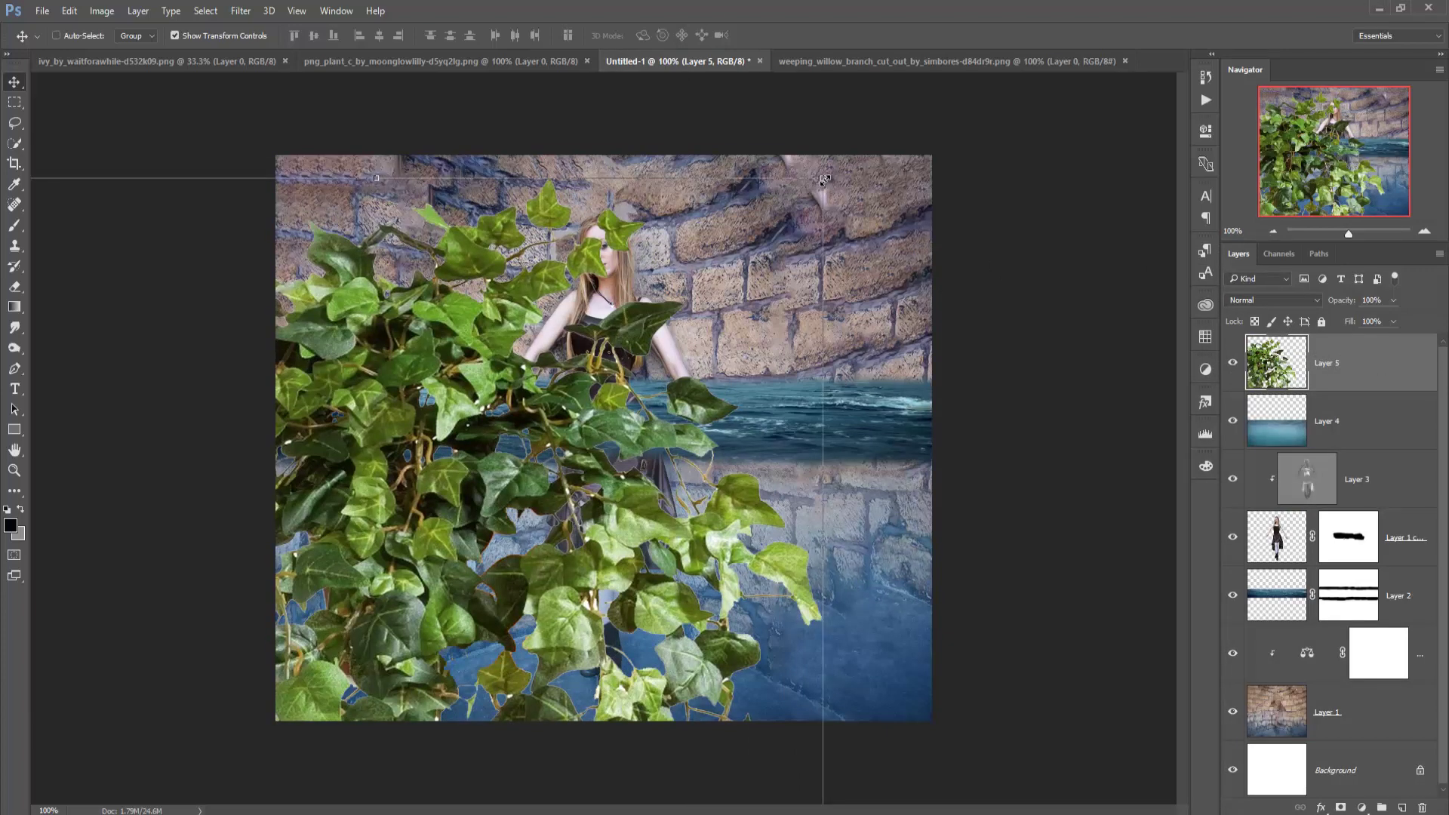
{"action": "left_click_drag", "start_coordinate": [822, 179], "coordinate": [579, 691]}
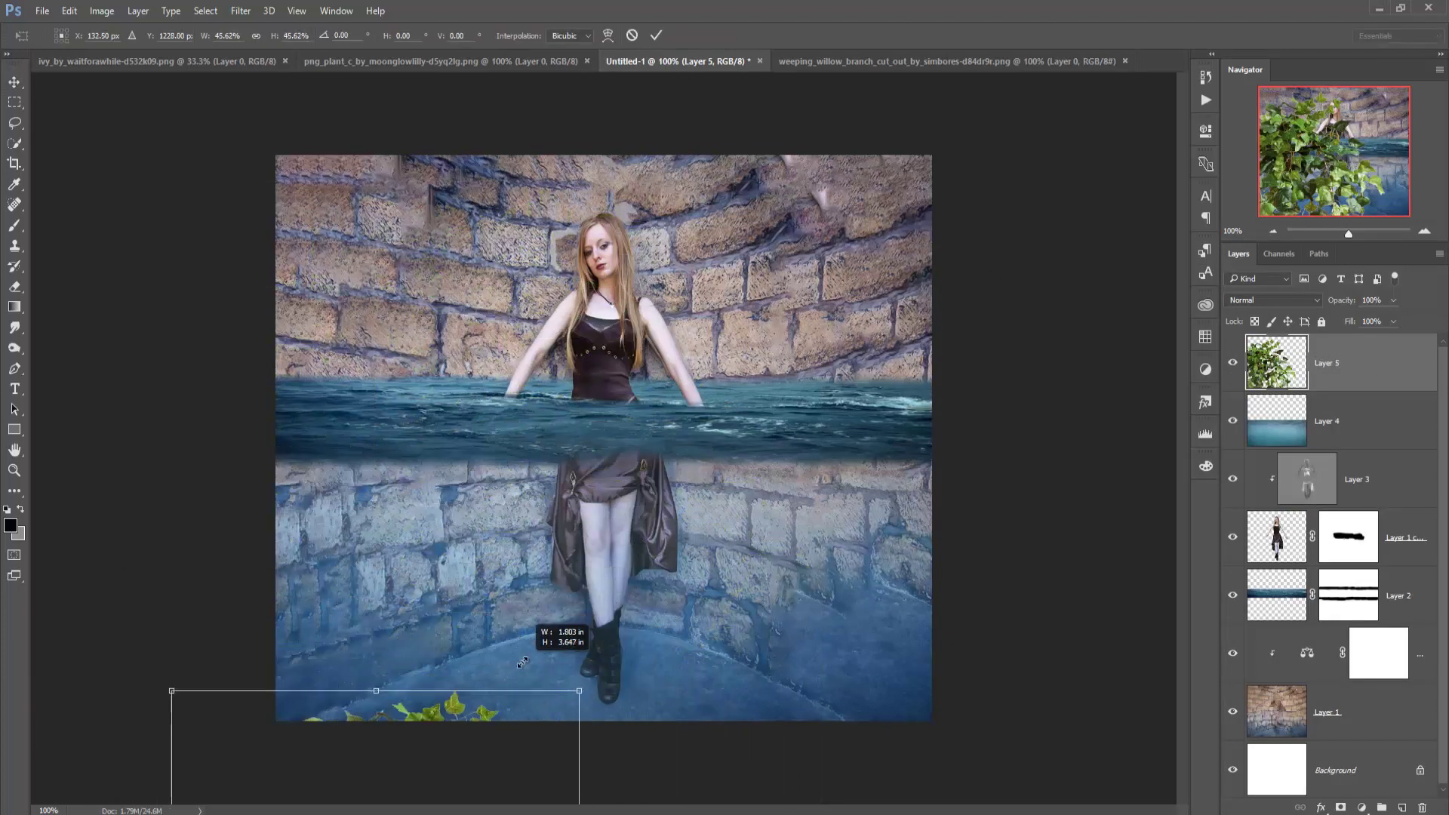
{"action": "left_click_drag", "start_coordinate": [447, 706], "coordinate": [489, 111]}
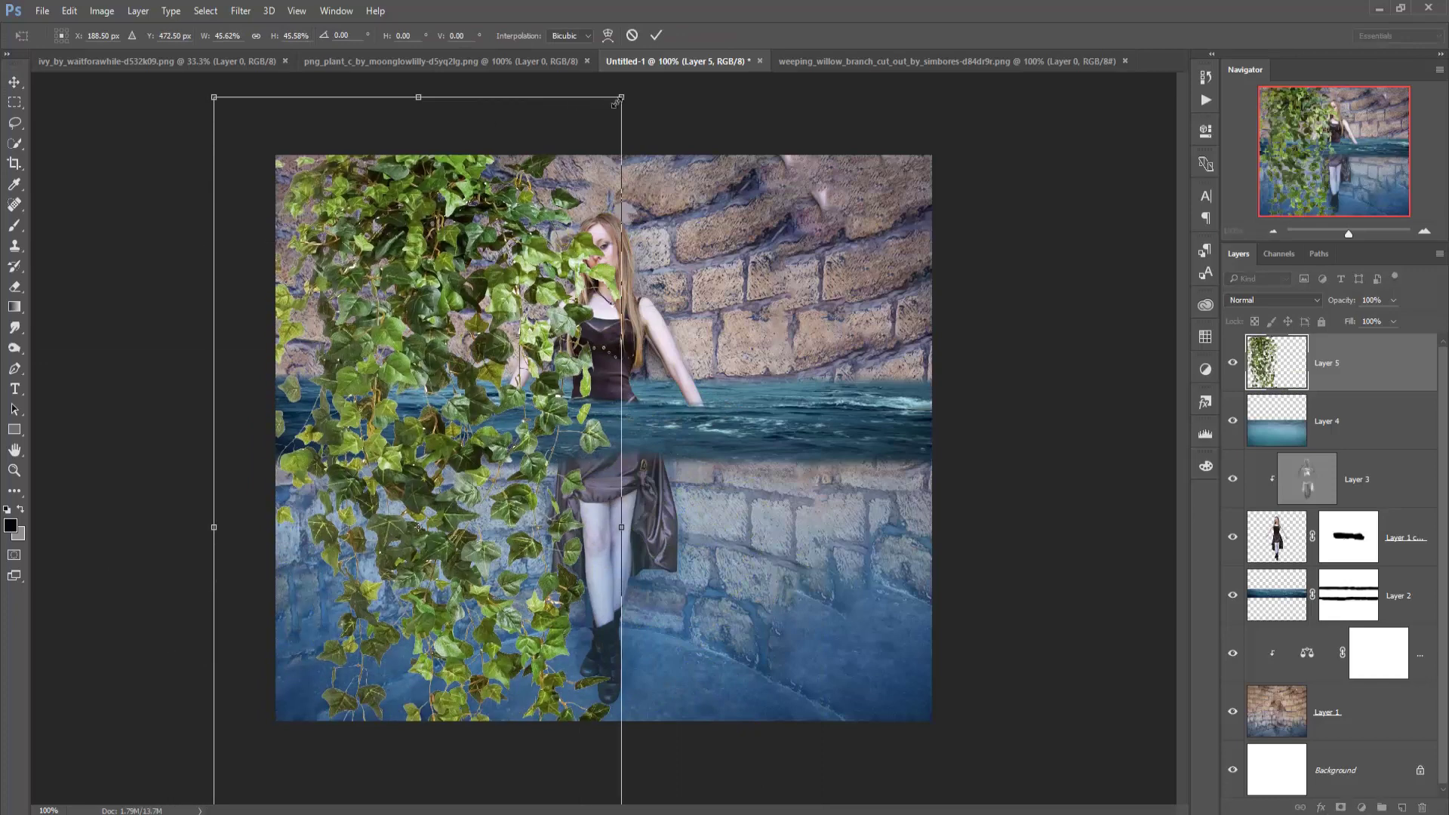
{"action": "left_click_drag", "start_coordinate": [616, 102], "coordinate": [517, 374]}
{"action": "left_click_drag", "start_coordinate": [462, 438], "coordinate": [425, 154]}
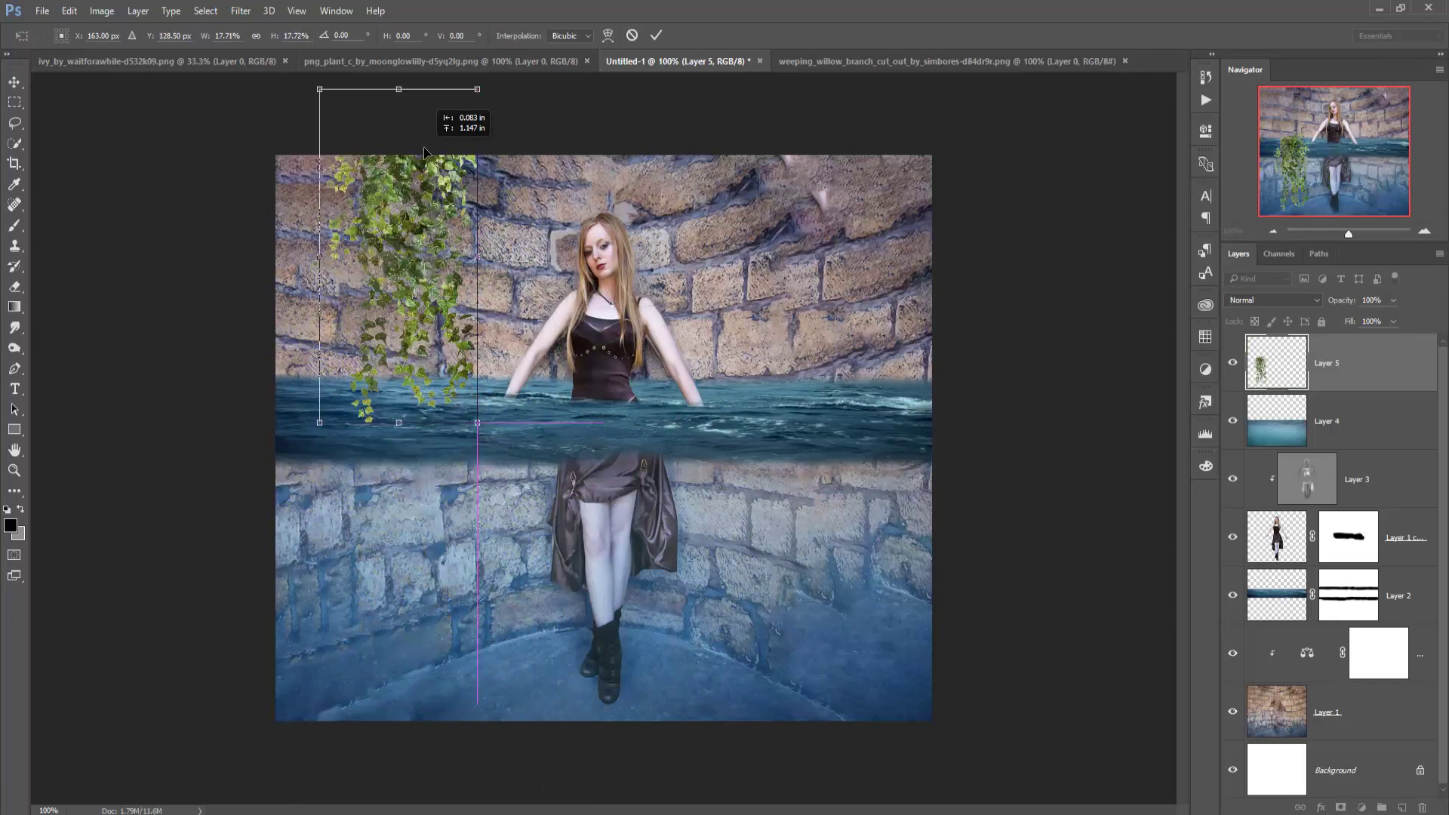
{"action": "left_click_drag", "start_coordinate": [478, 89], "coordinate": [458, 132]}
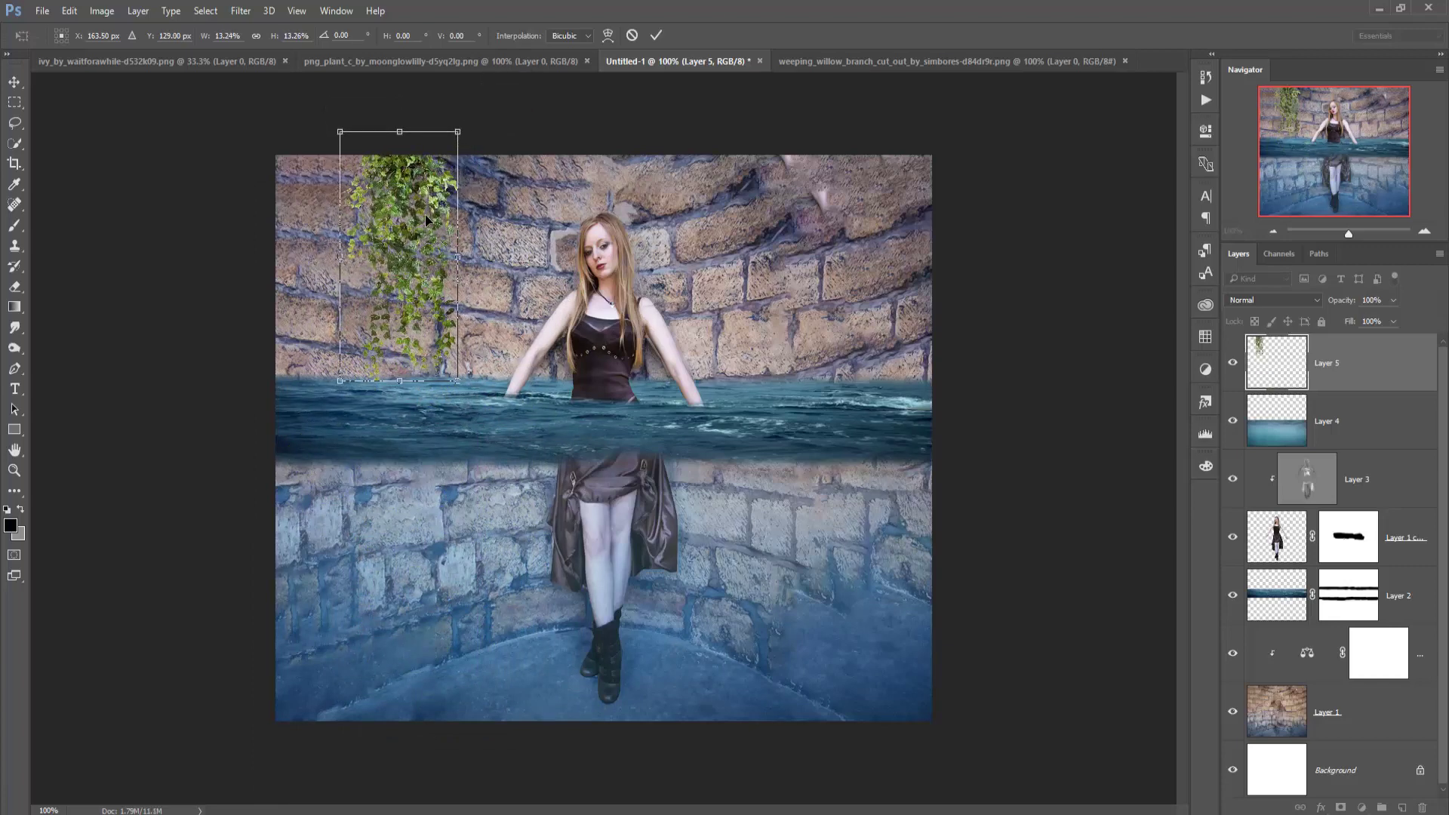
{"action": "left_click_drag", "start_coordinate": [411, 219], "coordinate": [342, 201]}
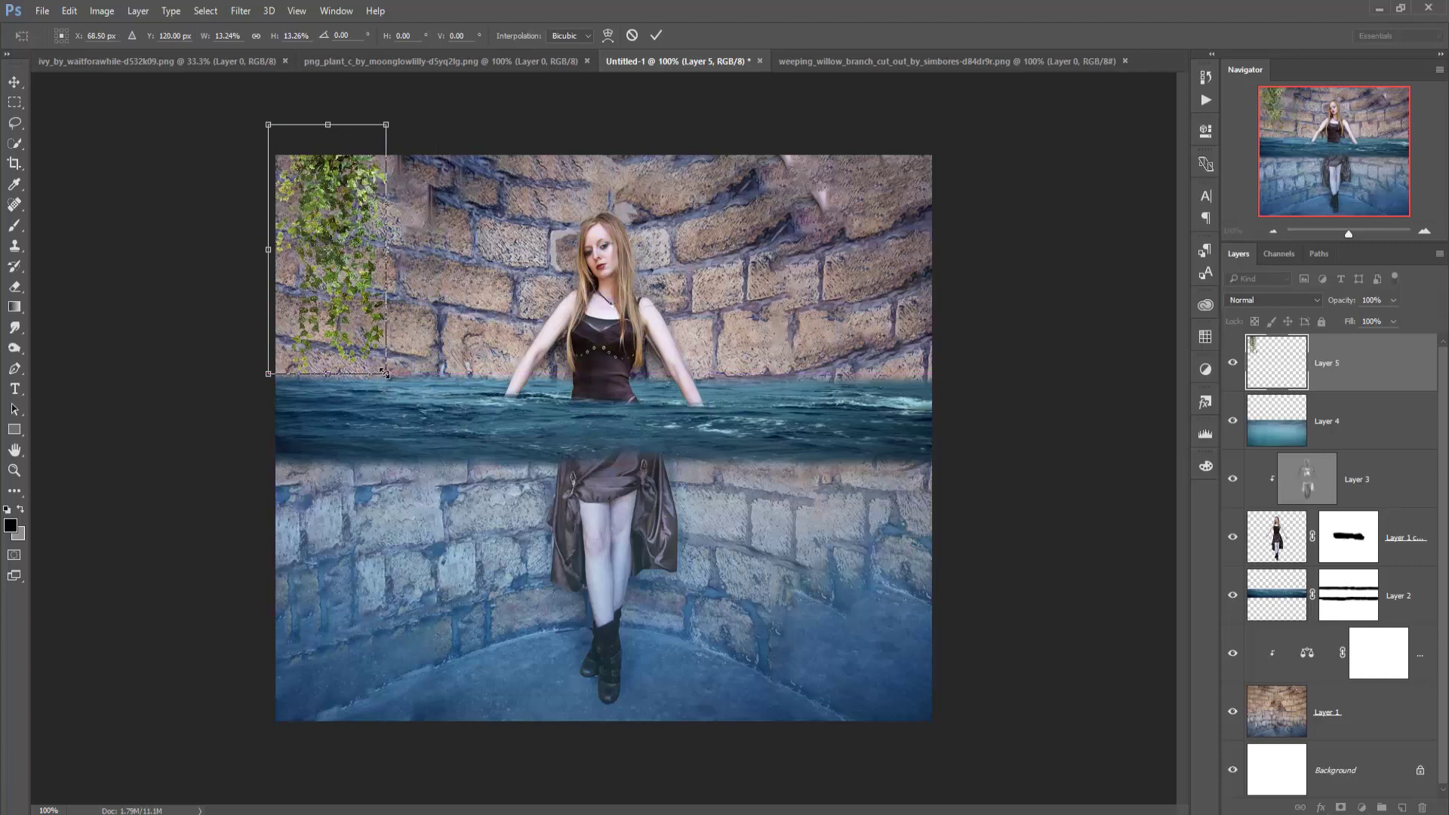
{"action": "left_click_drag", "start_coordinate": [385, 374], "coordinate": [475, 384]}
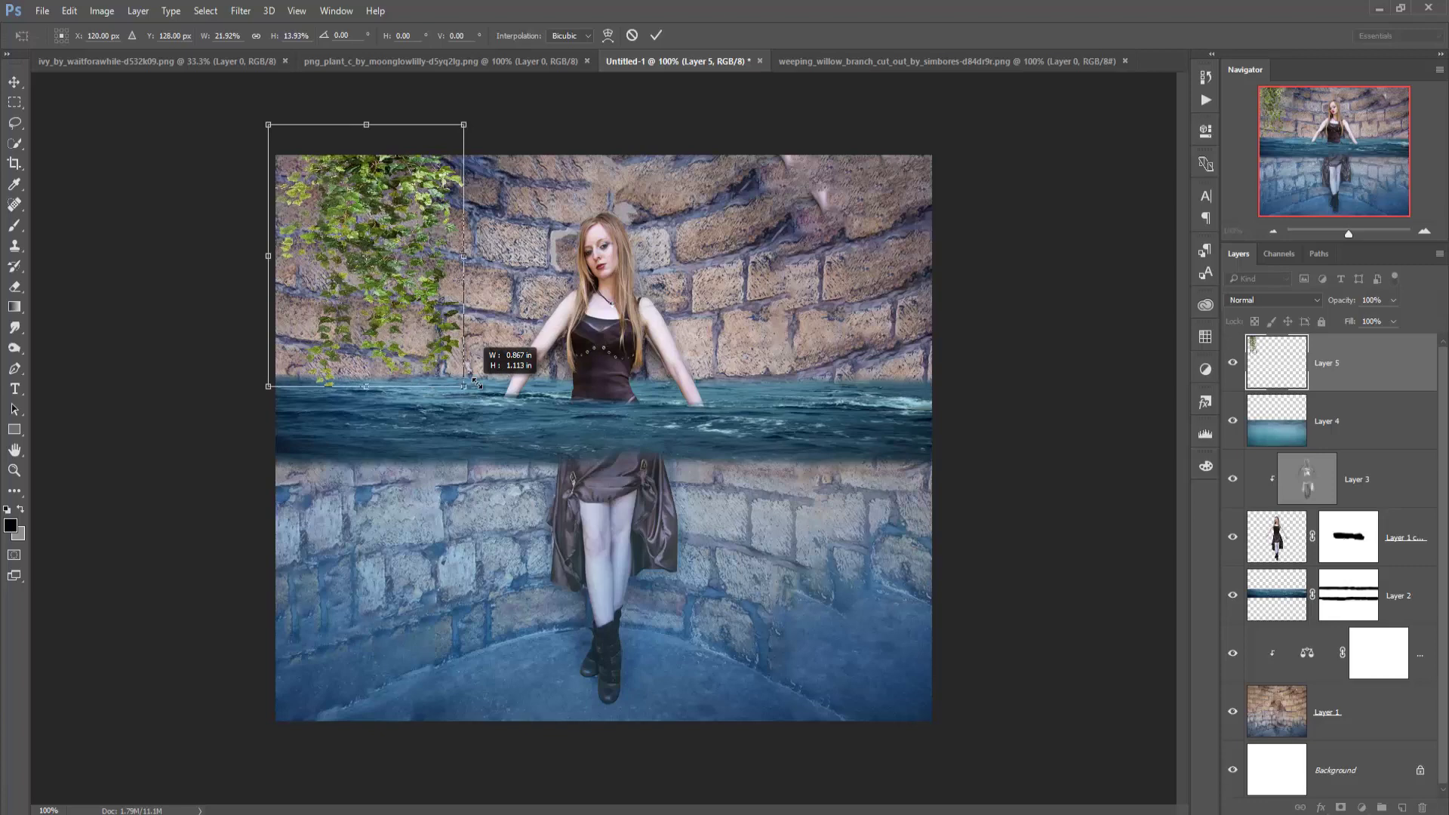
{"action": "left_click_drag", "start_coordinate": [475, 384], "coordinate": [411, 391]}
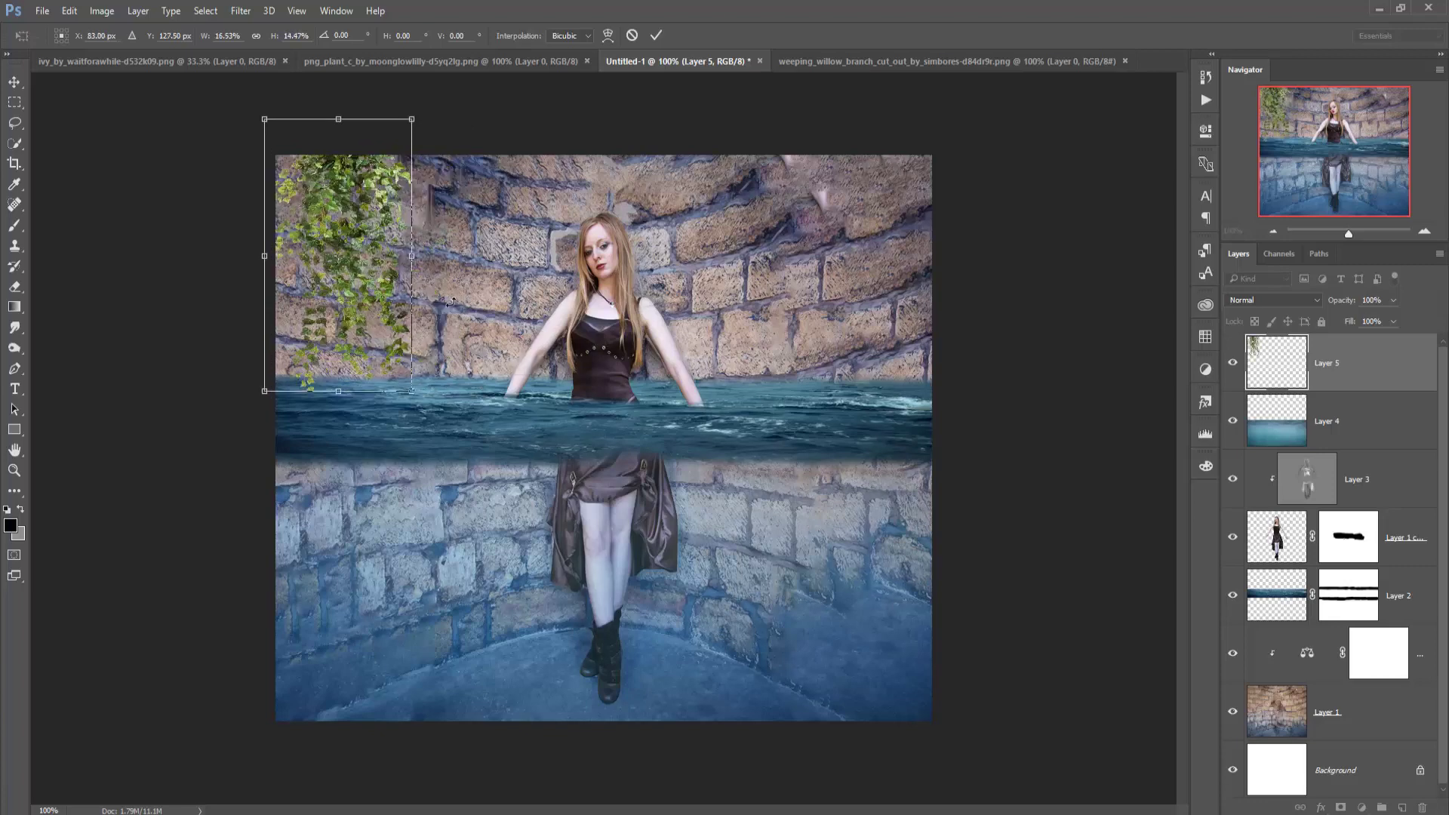
{"action": "left_click", "coordinate": [656, 34]}
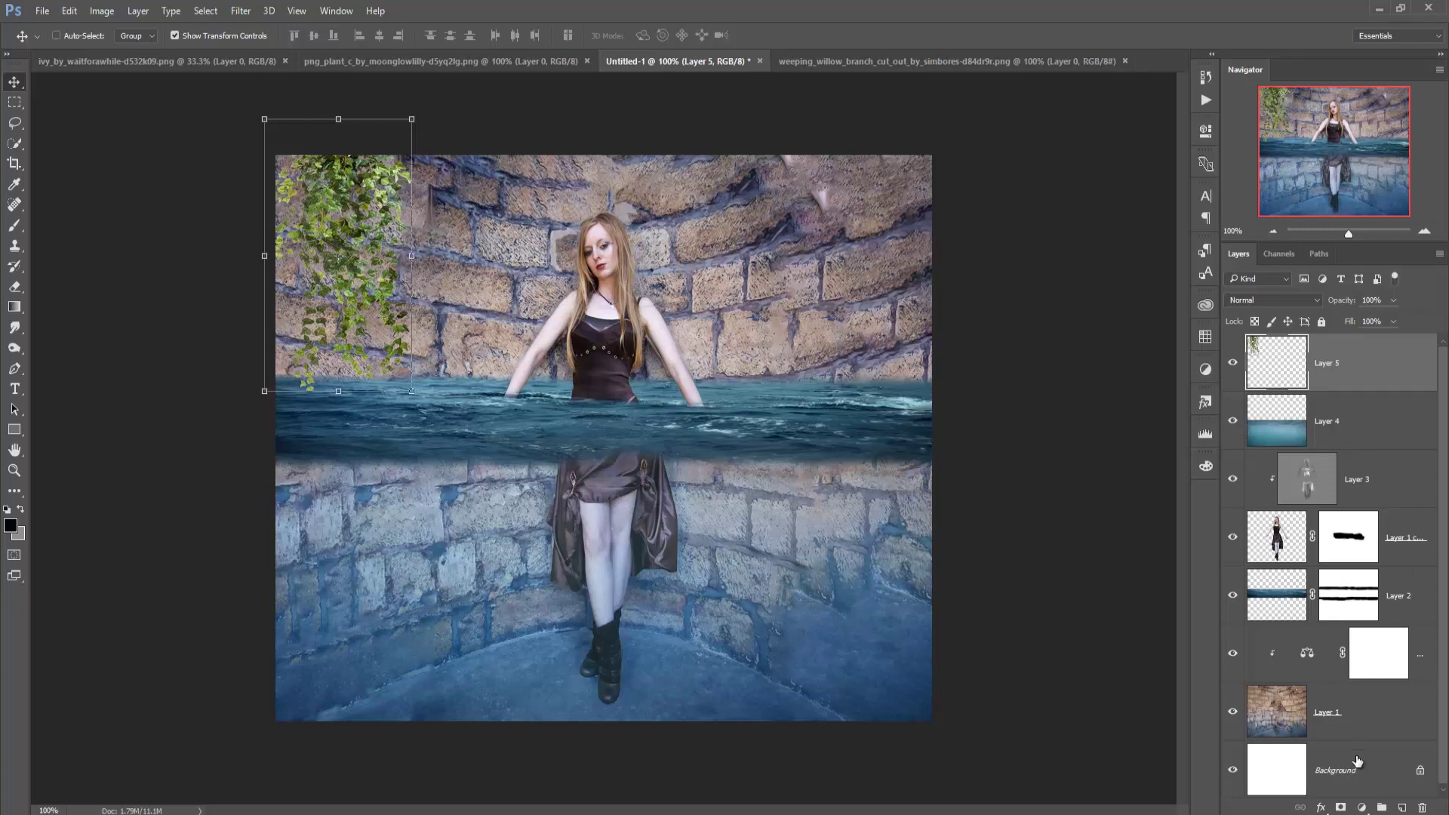
- Clip a Color Balance adjustment to the ivy with Cyan/Red set to -26
{"action": "left_click", "coordinate": [1362, 808]}
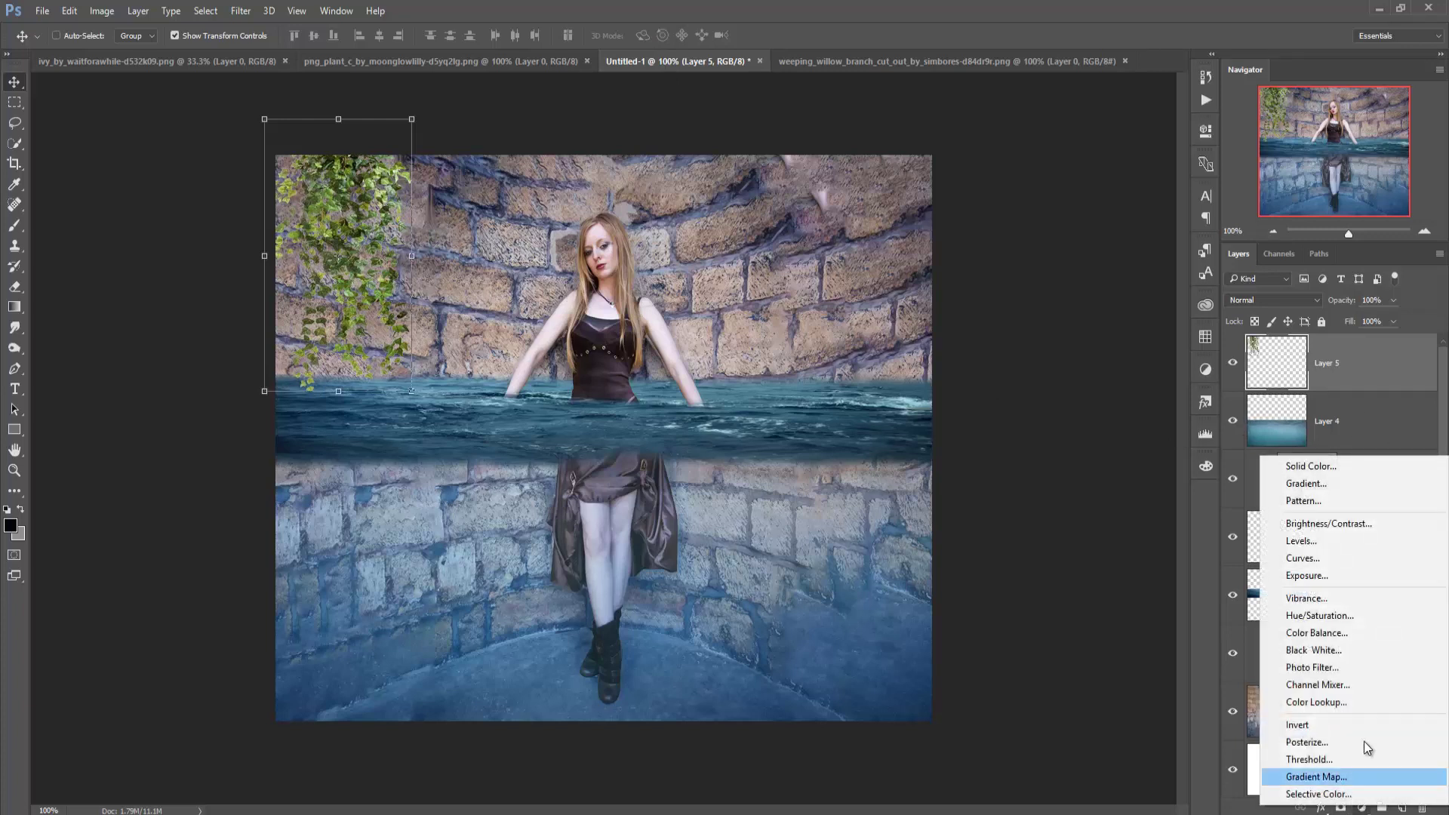
{"action": "left_click", "coordinate": [1343, 630]}
{"action": "left_click", "coordinate": [1082, 384]}
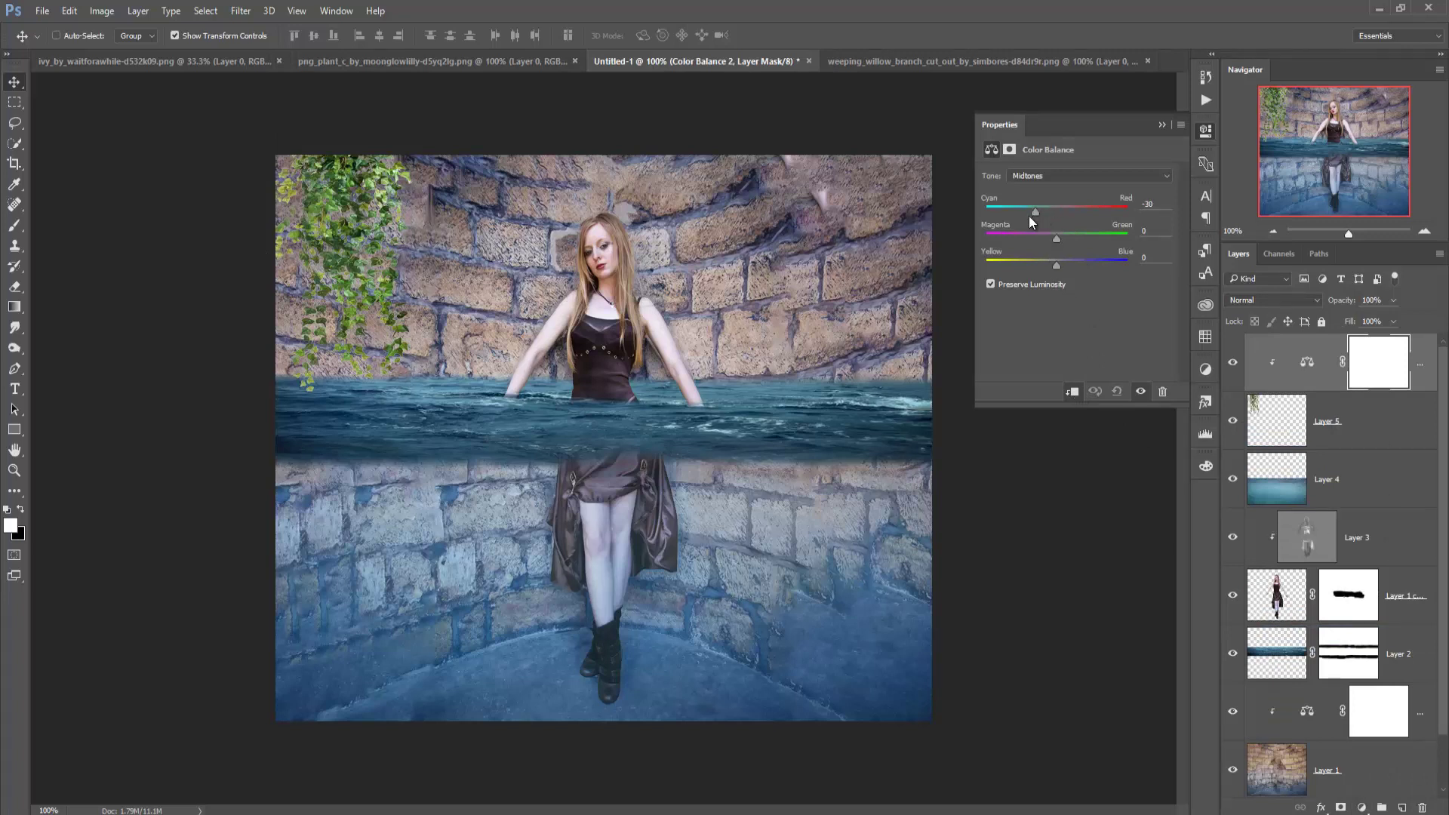
{"action": "left_click_drag", "start_coordinate": [1036, 212], "coordinate": [1039, 212]}
{"action": "left_click", "coordinate": [1161, 126]}
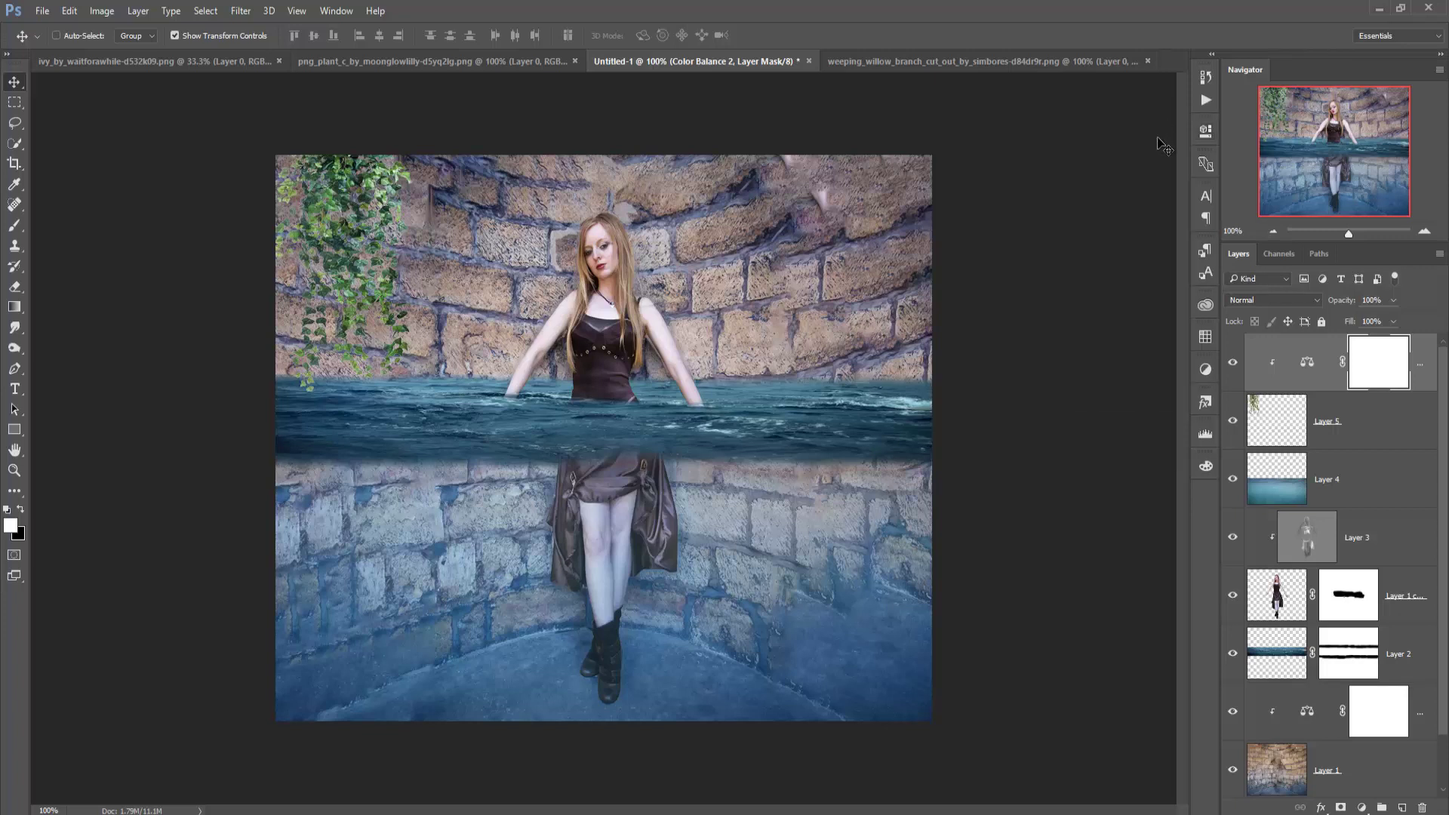
{"action": "left_click", "coordinate": [929, 59]}
- Copy the weeping willow image into the composite as Layer 6 and close its source
{"action": "left_click_drag", "start_coordinate": [928, 58], "coordinate": [1016, 151]}
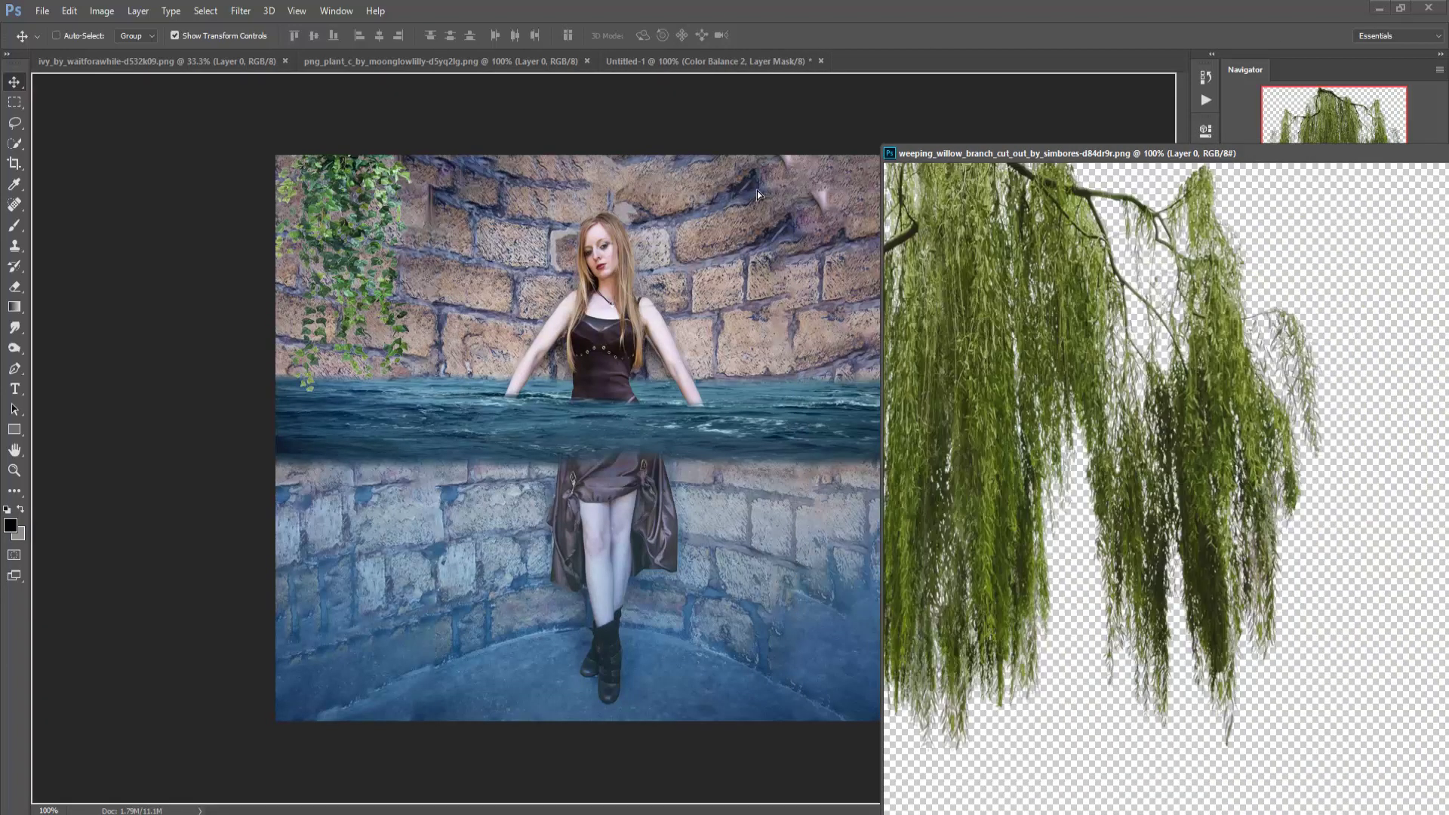
{"action": "left_click_drag", "start_coordinate": [1140, 301], "coordinate": [757, 190]}
{"action": "left_click_drag", "start_coordinate": [1404, 152], "coordinate": [1035, 265]}
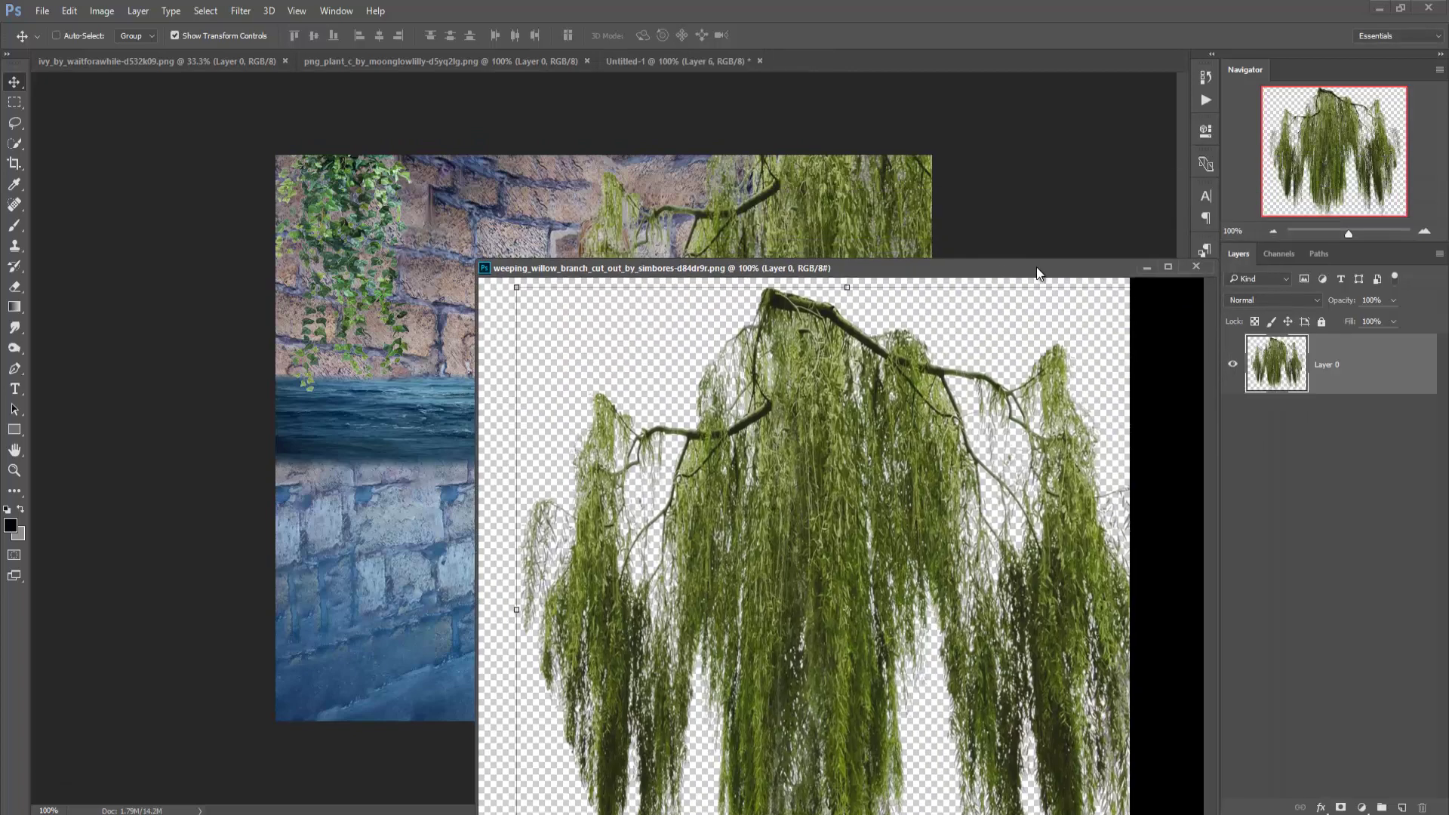
{"action": "left_click", "coordinate": [1146, 265]}
- Scale the willow to about 42% and hang it in the top-right corner above the water
{"action": "left_click_drag", "start_coordinate": [617, 297], "coordinate": [533, 261]}
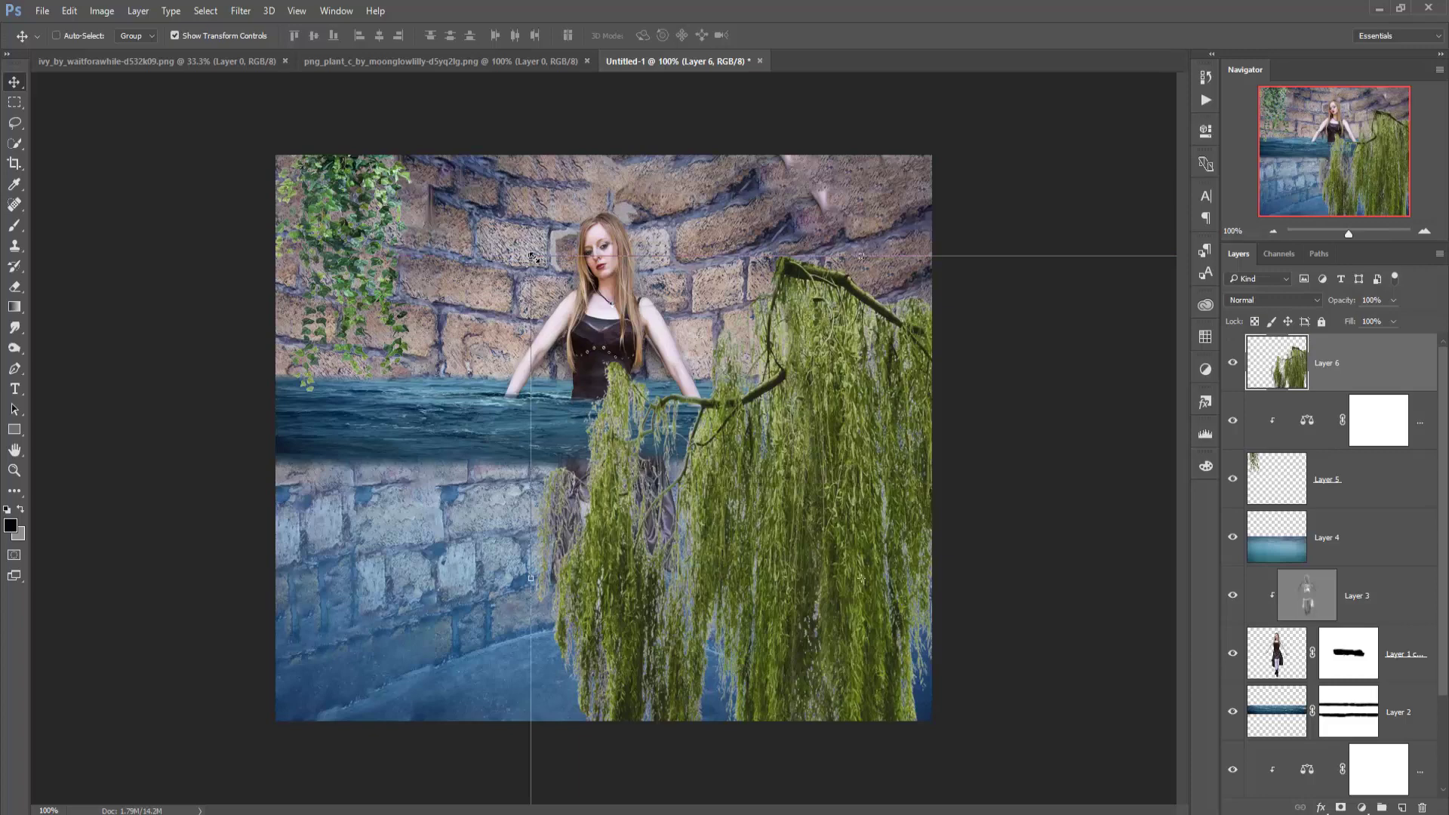
{"action": "left_click_drag", "start_coordinate": [533, 258], "coordinate": [759, 478]}
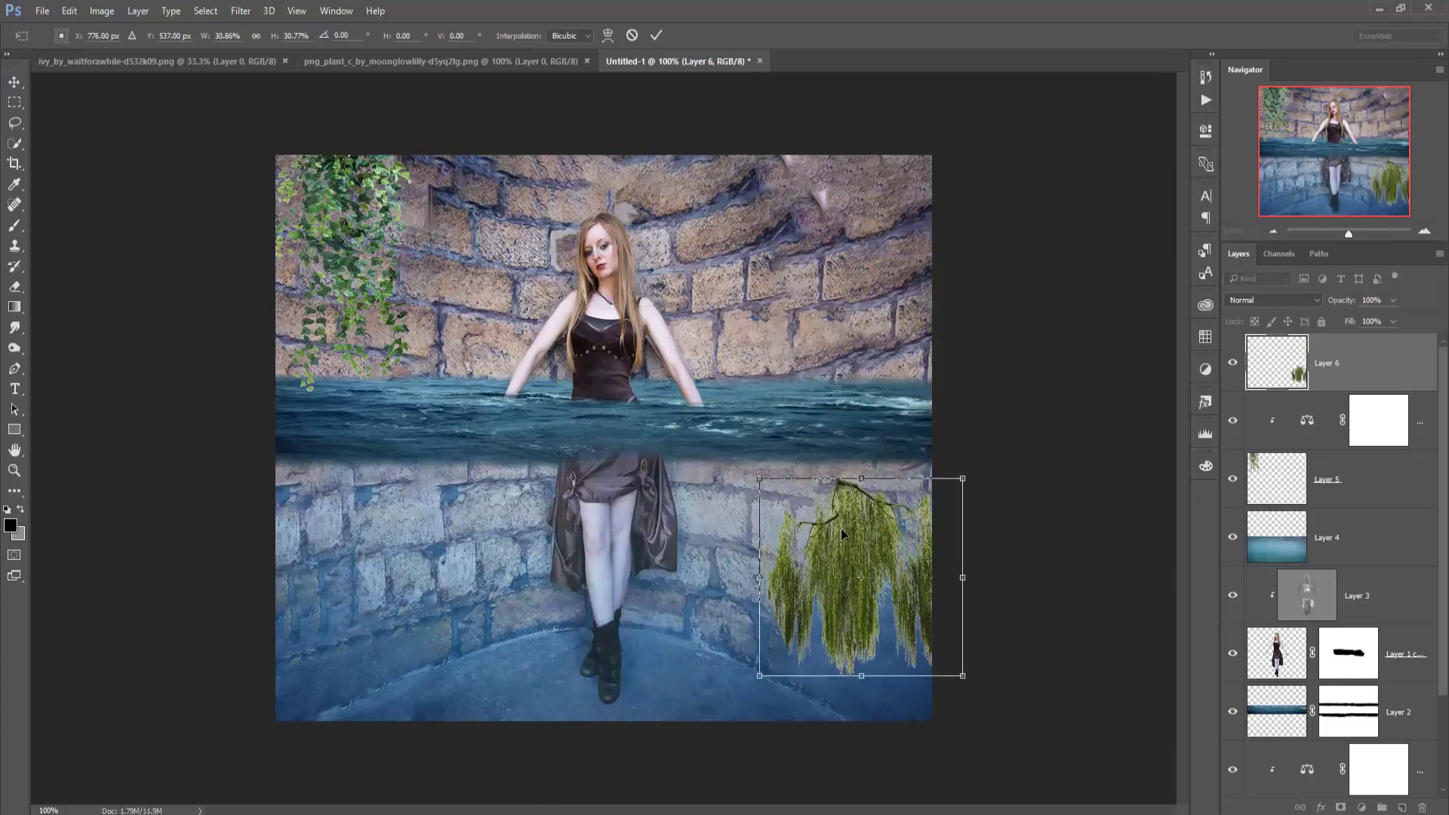
{"action": "mouse_move", "coordinate": [843, 534]}
{"action": "left_mouse_down"}
{"action": "mouse_move", "coordinate": [850, 175]}
{"action": "mouse_move", "coordinate": [808, 207]}
{"action": "left_mouse_up"}
{"action": "left_click_drag", "start_coordinate": [904, 312], "coordinate": [957, 369]}
{"action": "left_click_drag", "start_coordinate": [813, 274], "coordinate": [836, 257]}
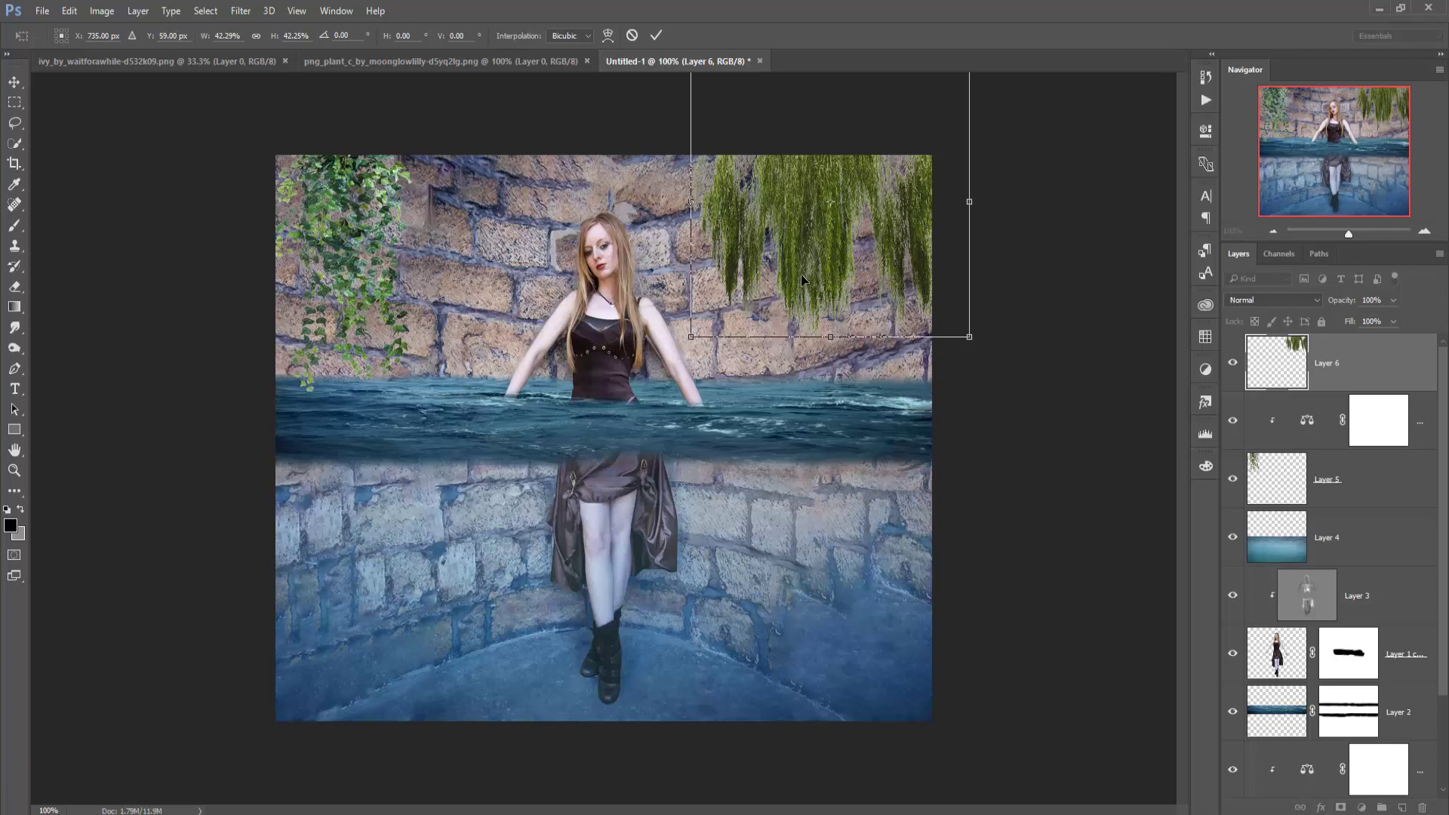
{"action": "left_click_drag", "start_coordinate": [802, 279], "coordinate": [800, 300]}
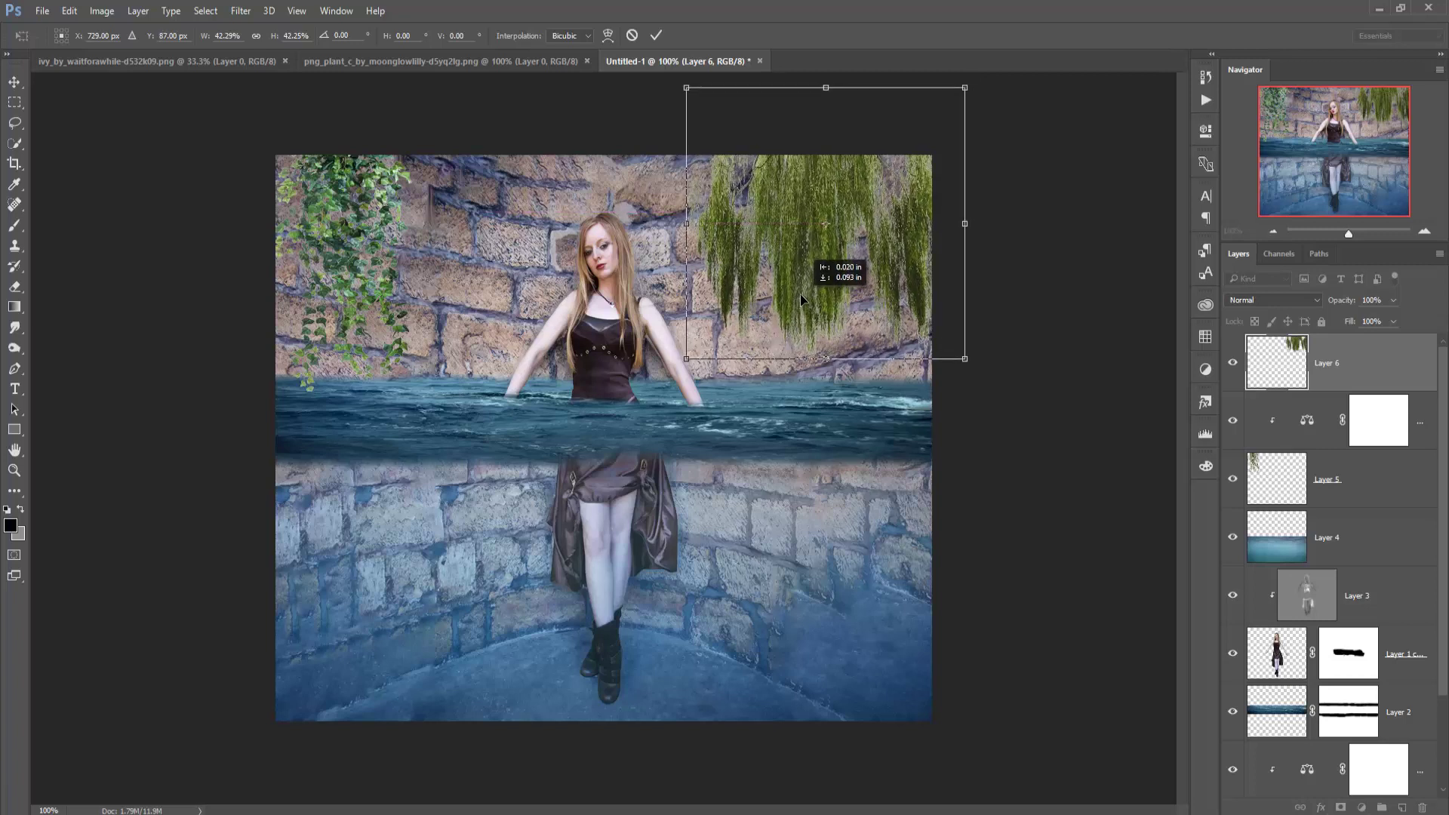
{"action": "key", "text": "Up"}
{"action": "key", "text": "Up"}
{"action": "key", "text": "Up"}
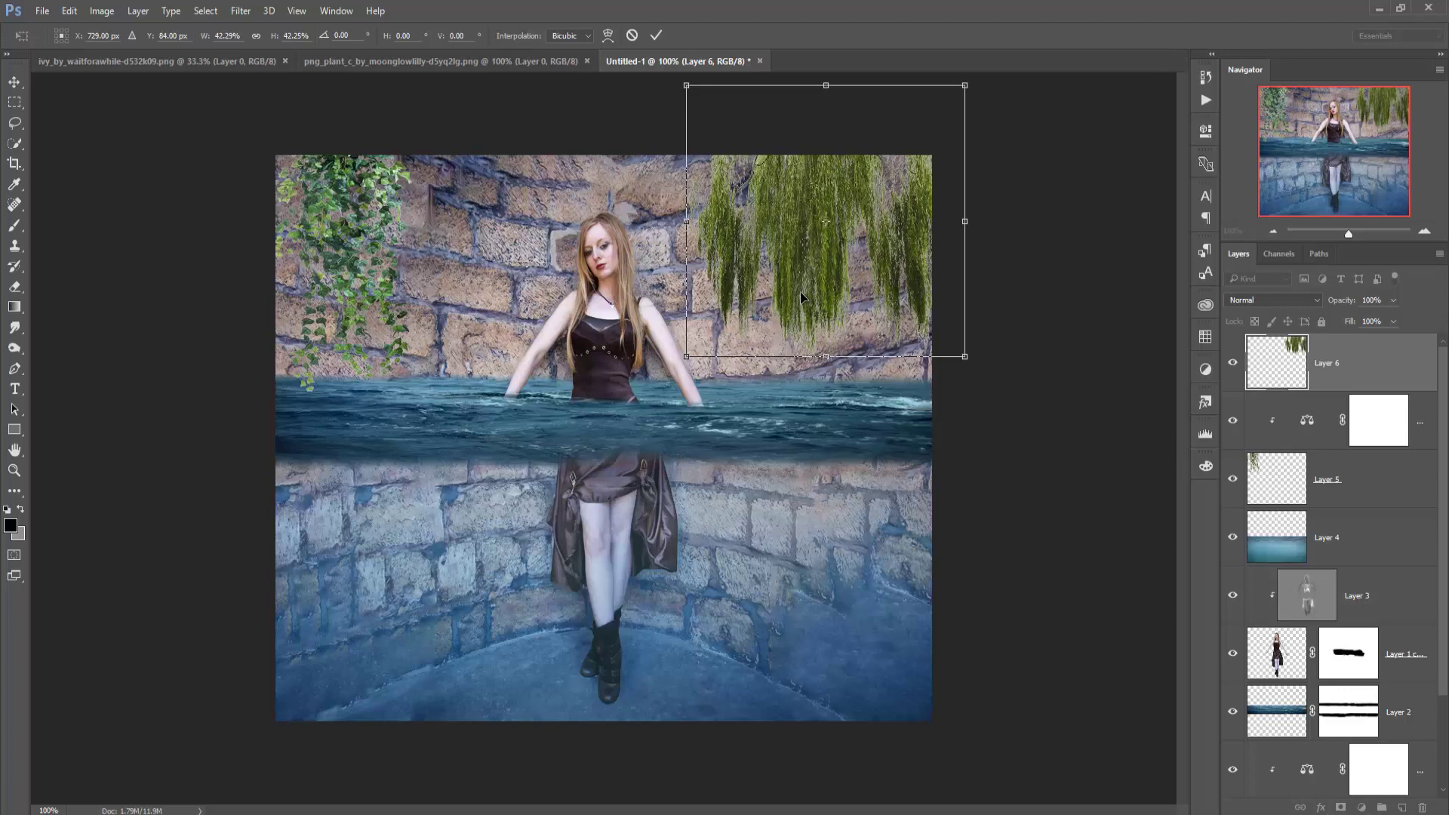
{"action": "left_click", "coordinate": [657, 35]}
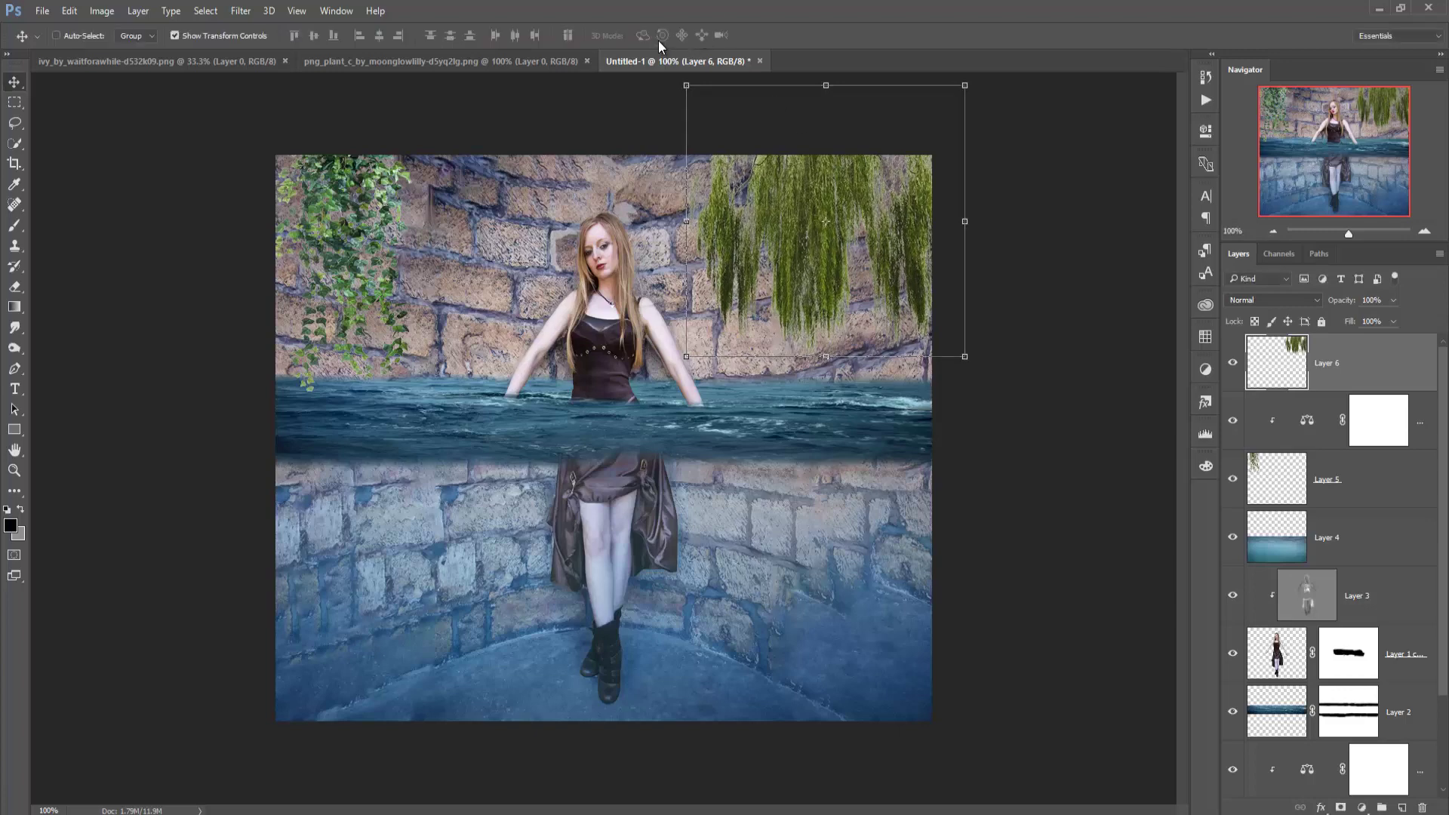
- Copy the fern image into the composite as Layer 7 and close its source
{"action": "left_click_drag", "start_coordinate": [424, 60], "coordinate": [942, 225]}
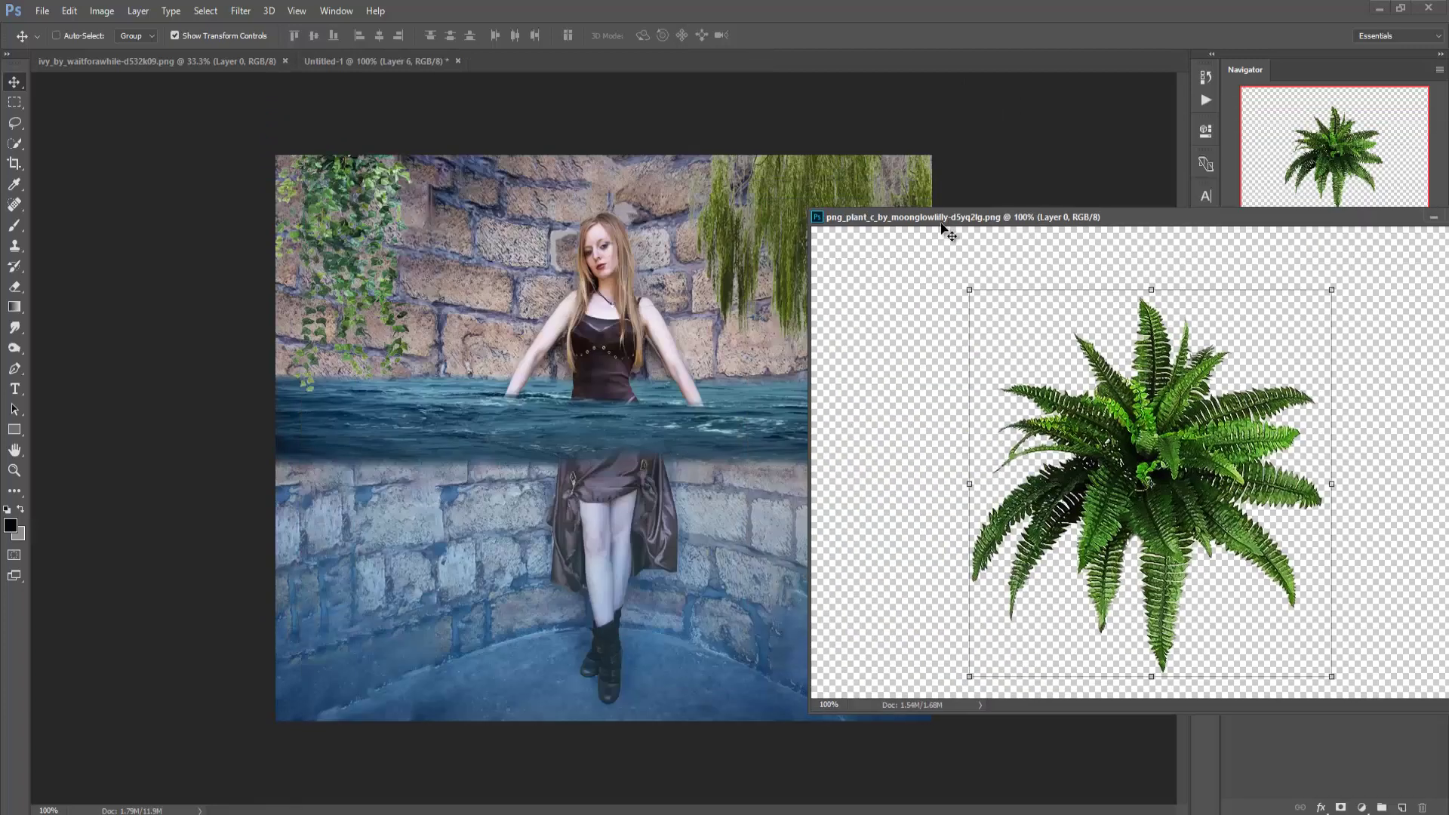
{"action": "left_click_drag", "start_coordinate": [1134, 426], "coordinate": [619, 619]}
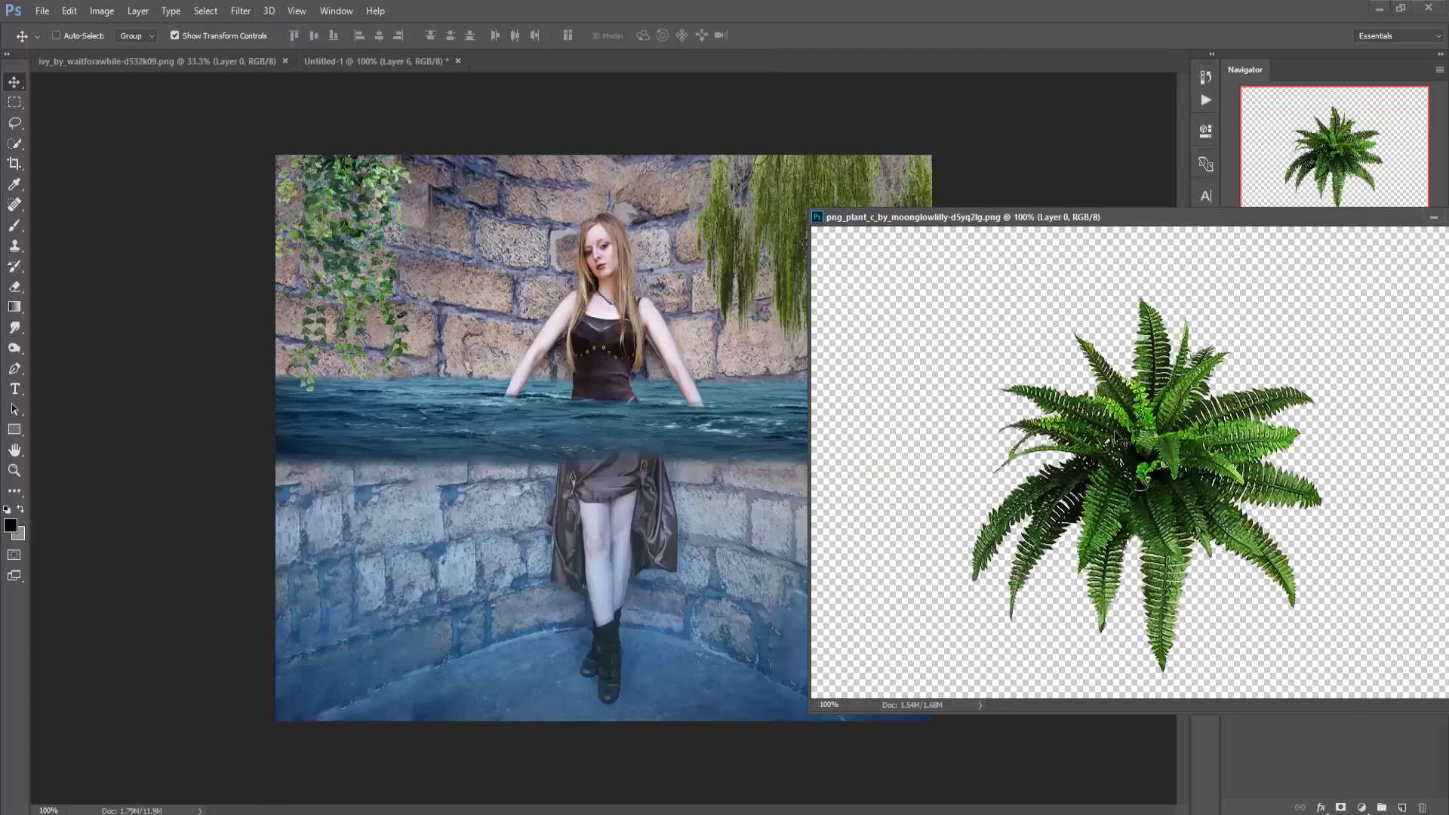
{"action": "left_click", "coordinate": [1432, 218]}
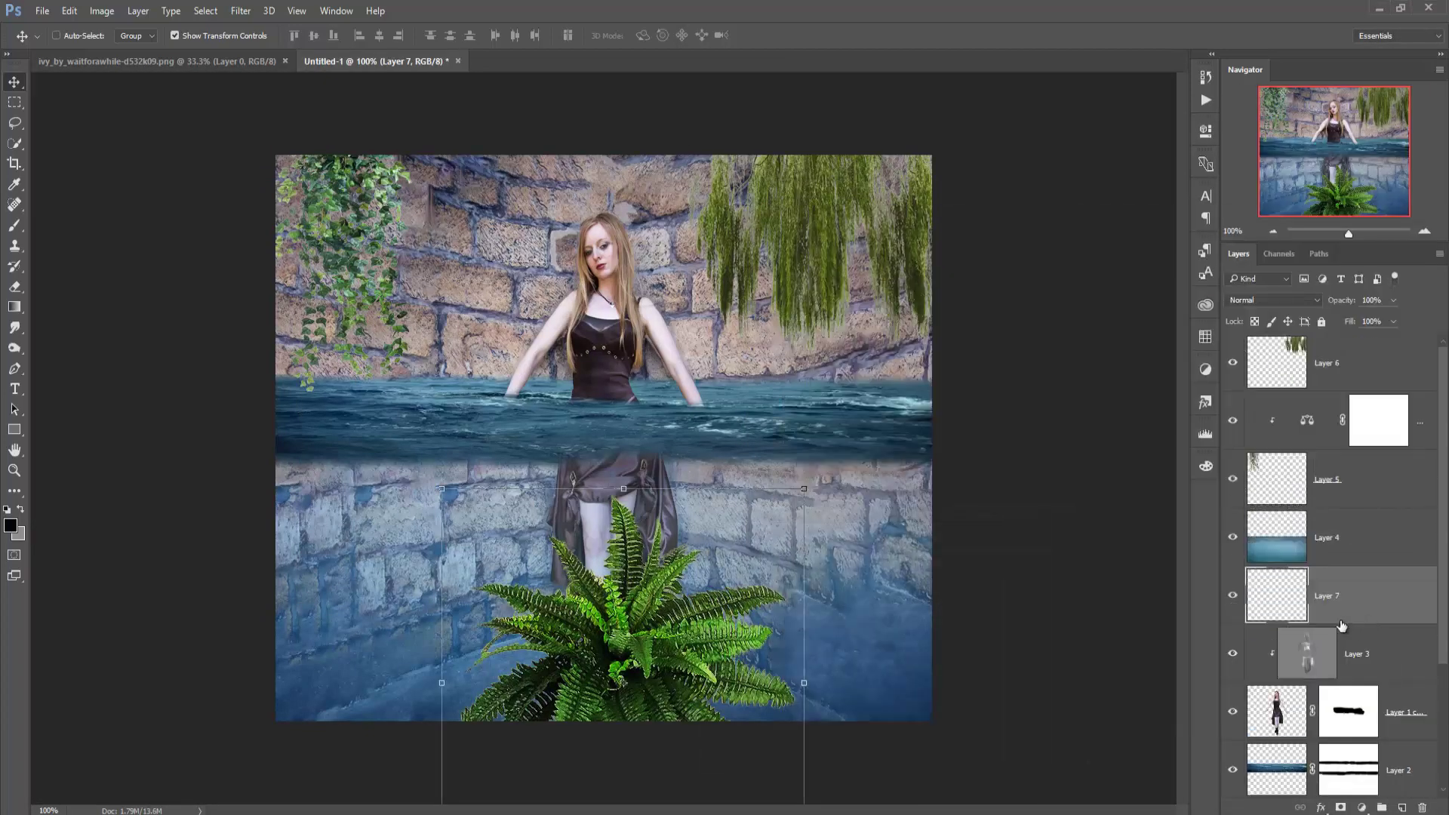
- Scale the fern to about 54% and place it at the lower-left underwater floor
{"action": "left_click_drag", "start_coordinate": [693, 599], "coordinate": [547, 581]}
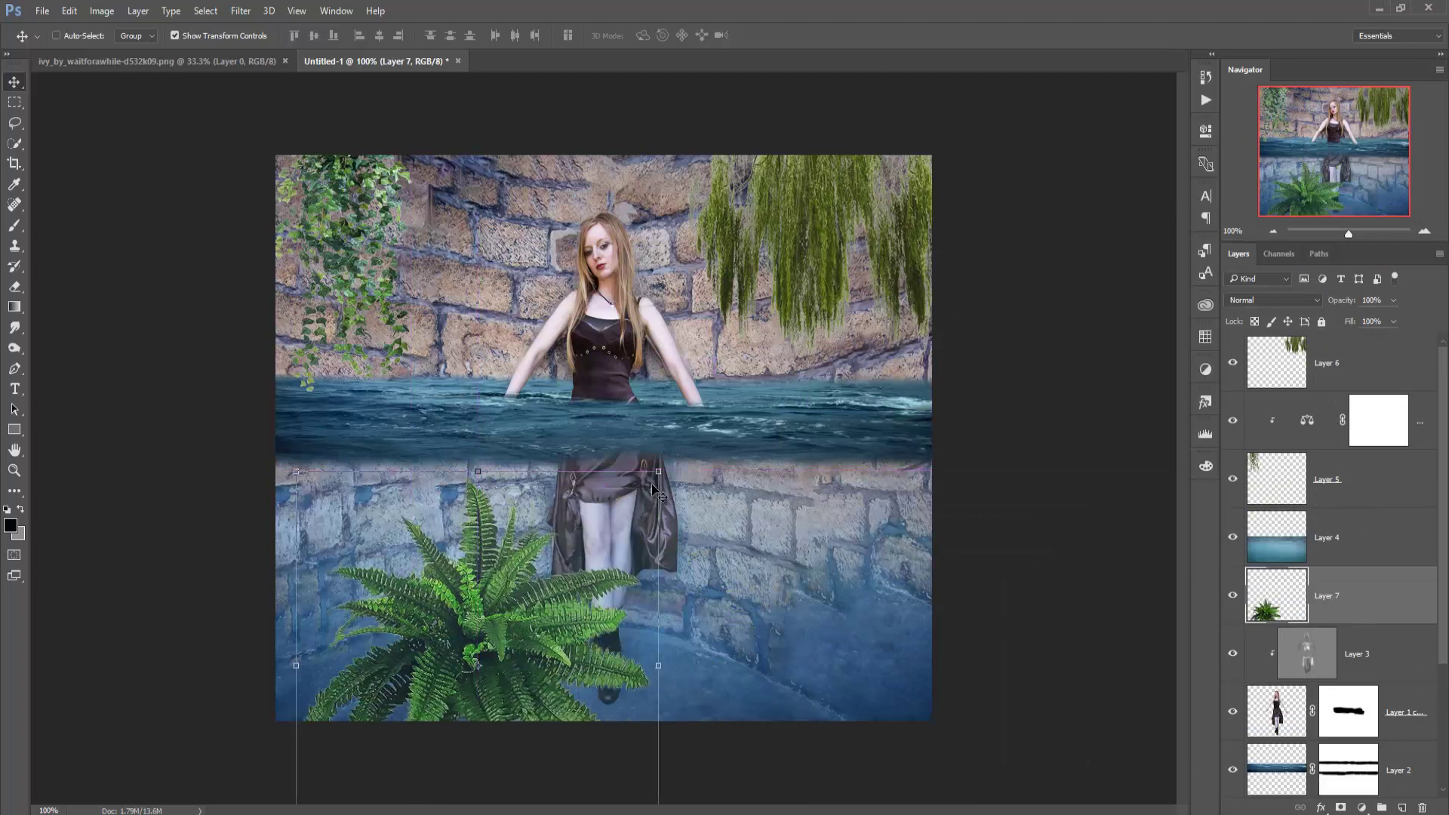
{"action": "left_click_drag", "start_coordinate": [658, 471], "coordinate": [599, 606]}
{"action": "mouse_move", "coordinate": [505, 661]}
{"action": "left_mouse_down"}
{"action": "mouse_move", "coordinate": [415, 682]}
{"action": "mouse_move", "coordinate": [440, 685]}
{"action": "left_mouse_up"}
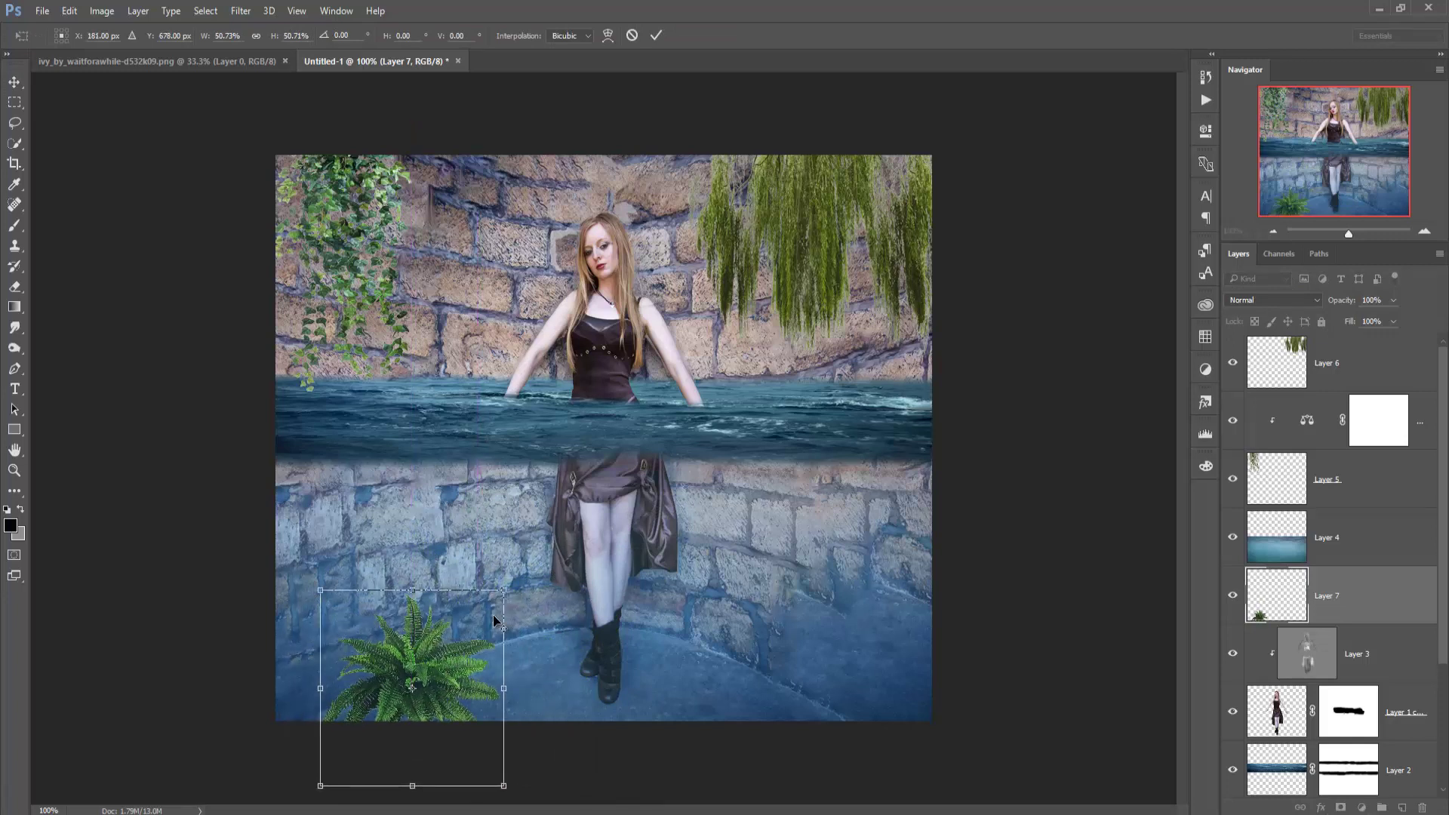
{"action": "left_click_drag", "start_coordinate": [511, 586], "coordinate": [518, 571]}
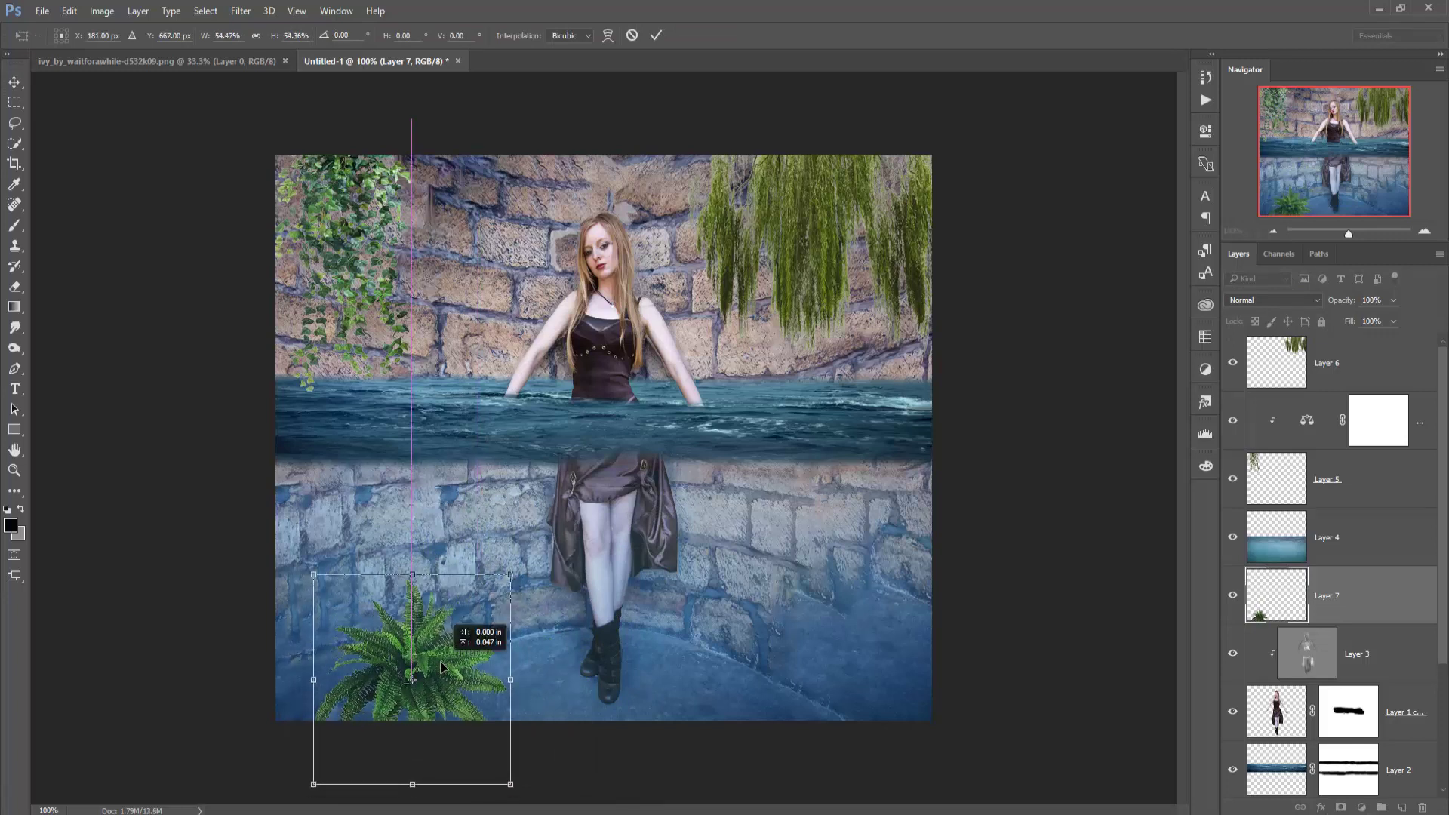
{"action": "left_click", "coordinate": [656, 35]}
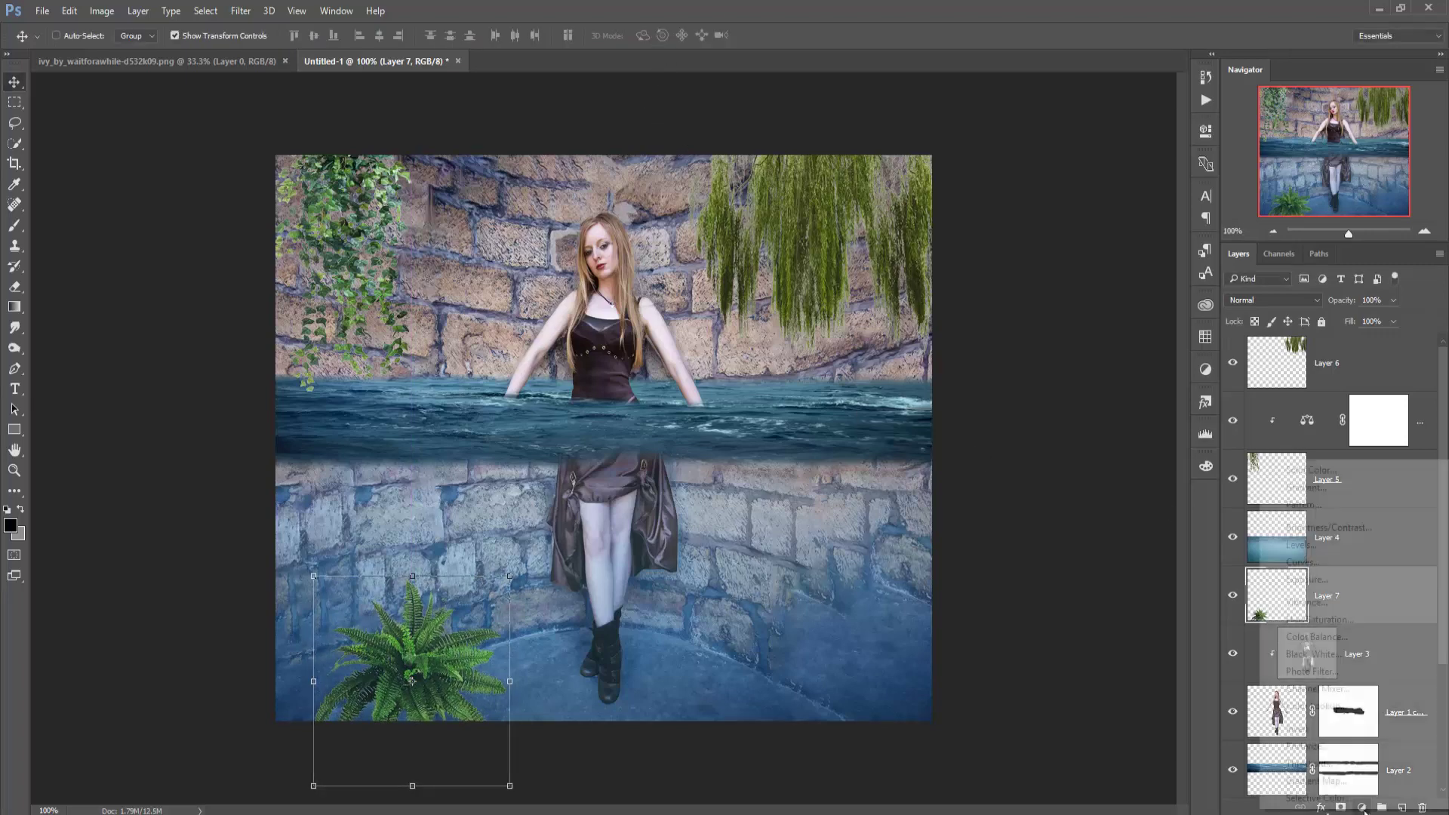
- Clip a Vibrance adjustment to the fern with vibrance -68 and saturation -52
{"action": "left_click", "coordinate": [1361, 807]}
{"action": "left_click", "coordinate": [1329, 604]}
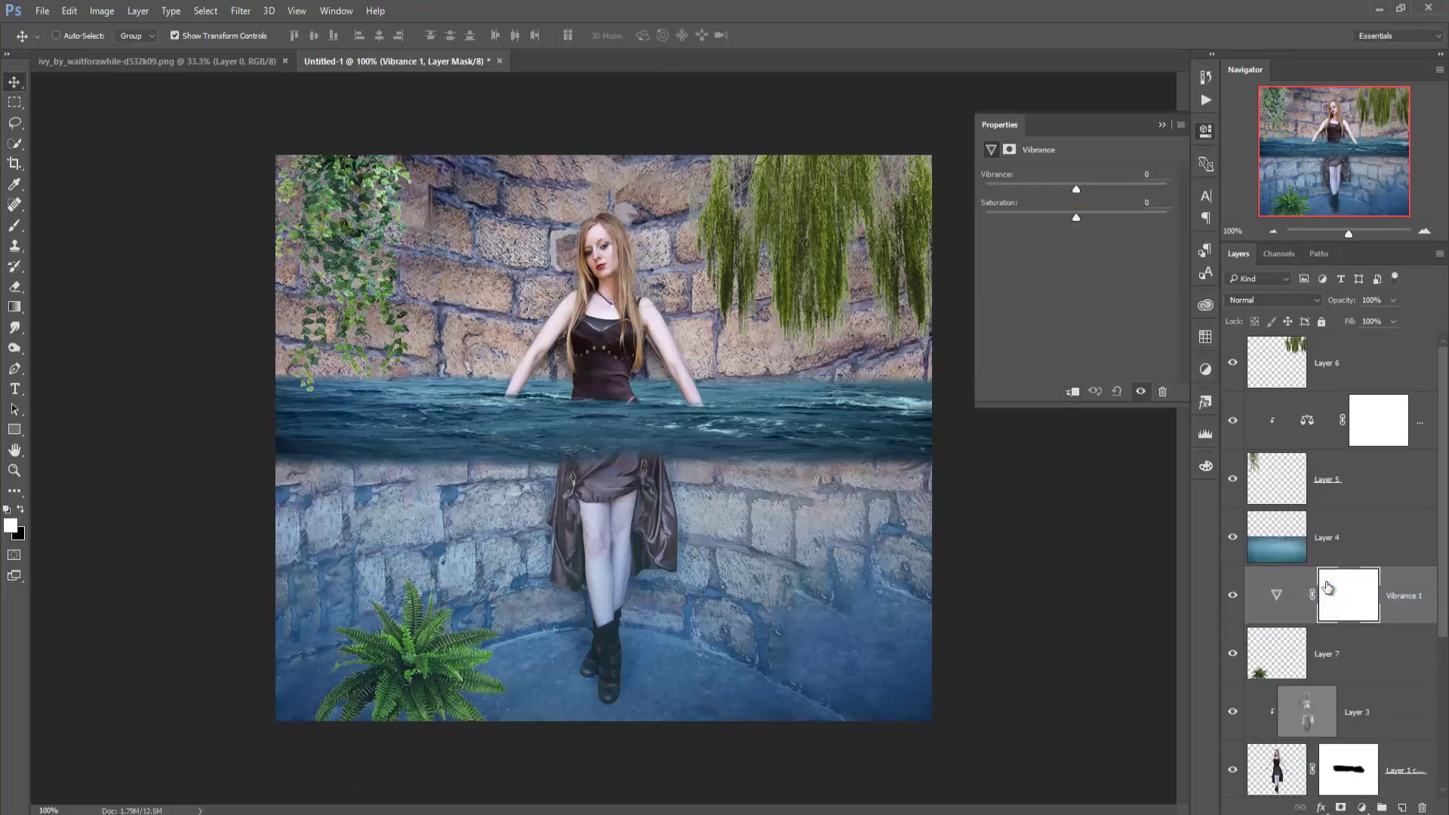
{"action": "left_click", "coordinate": [1072, 391]}
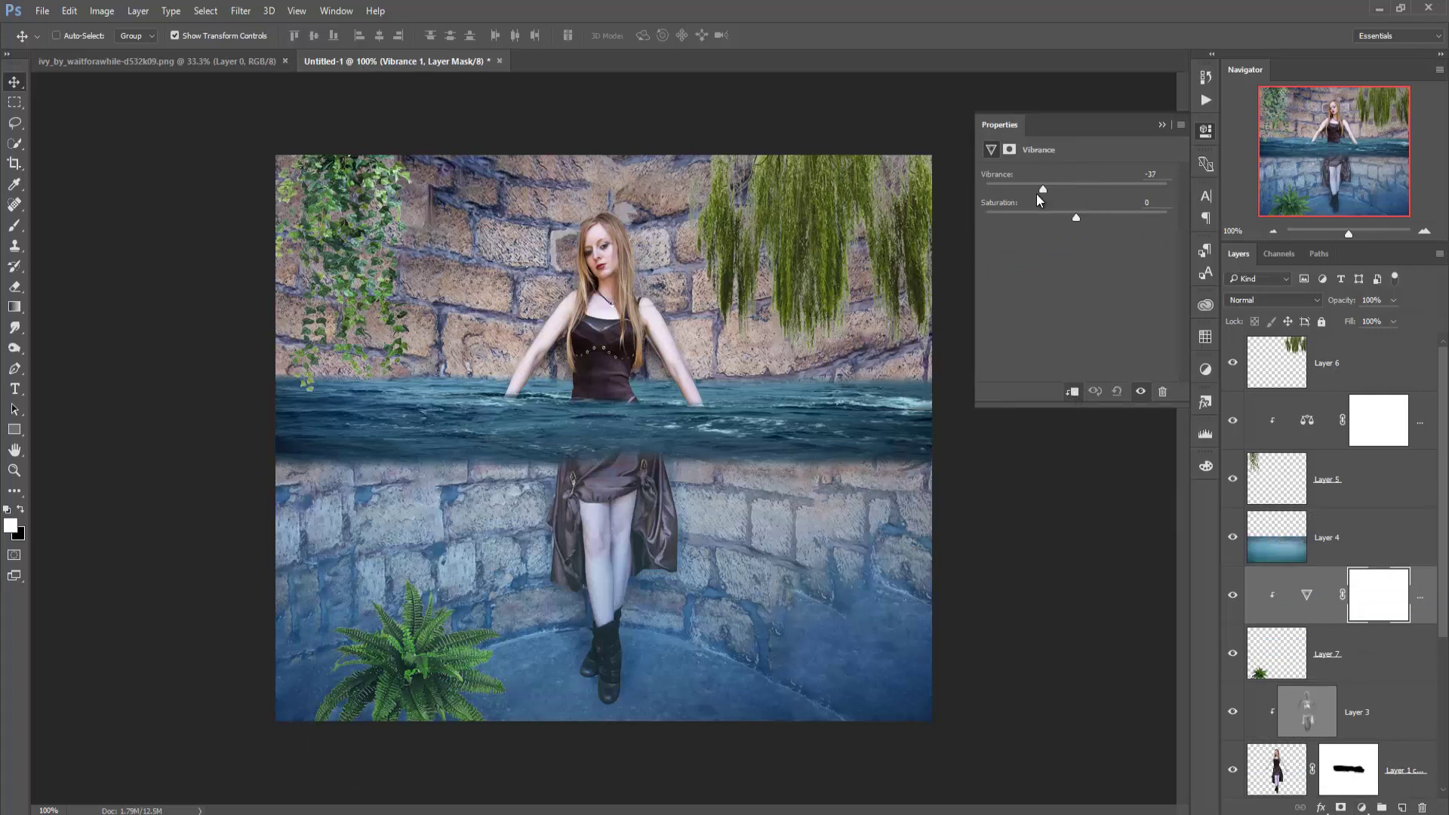
{"action": "left_click_drag", "start_coordinate": [1076, 219], "coordinate": [1054, 228]}
- Copy the grass_07 image into the composite as Layer 8, above the willow layer
{"action": "left_click", "coordinate": [1162, 125]}
{"action": "left_click", "coordinate": [1283, 363]}
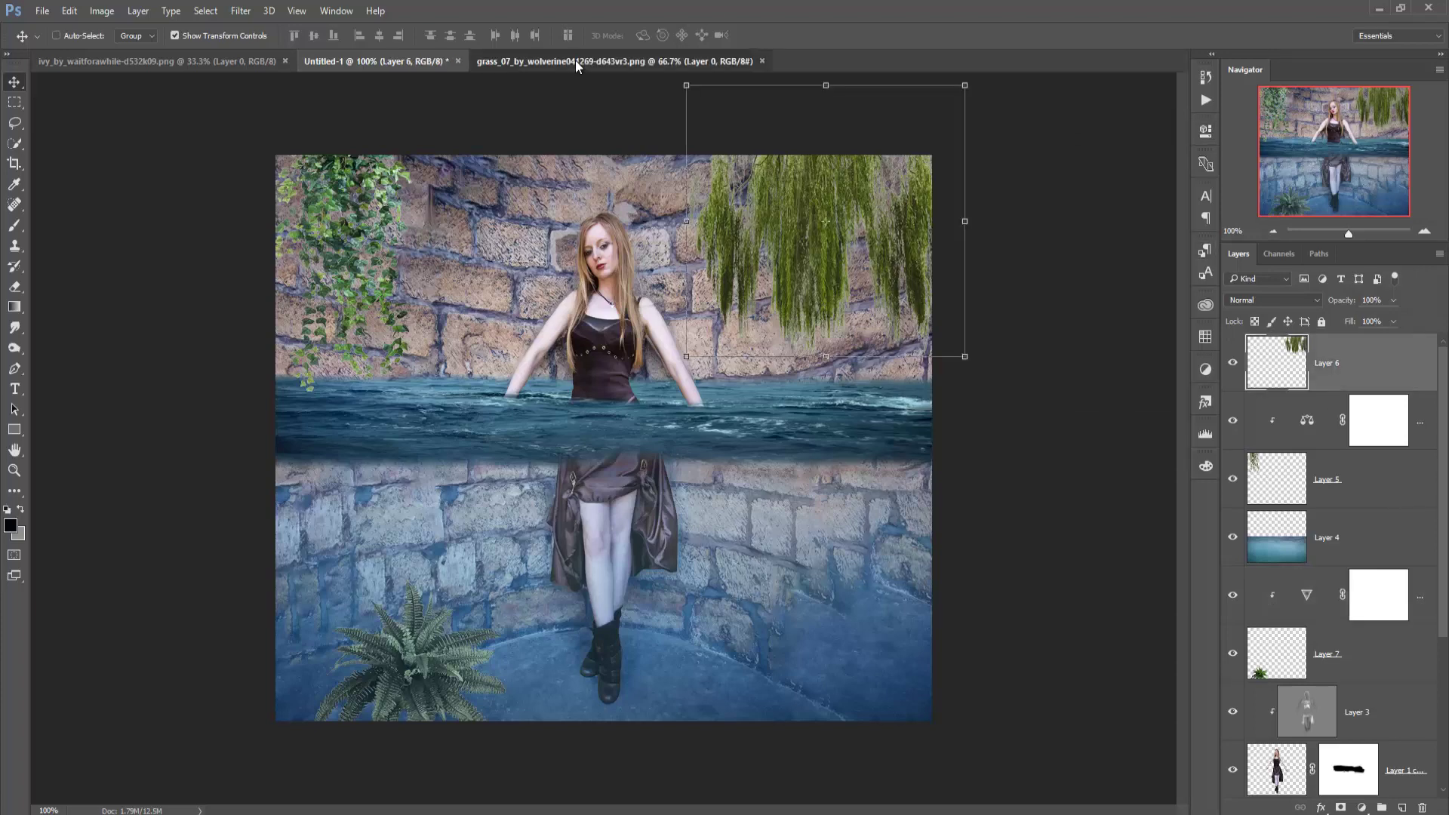
{"action": "left_click_drag", "start_coordinate": [575, 61], "coordinate": [1091, 257]}
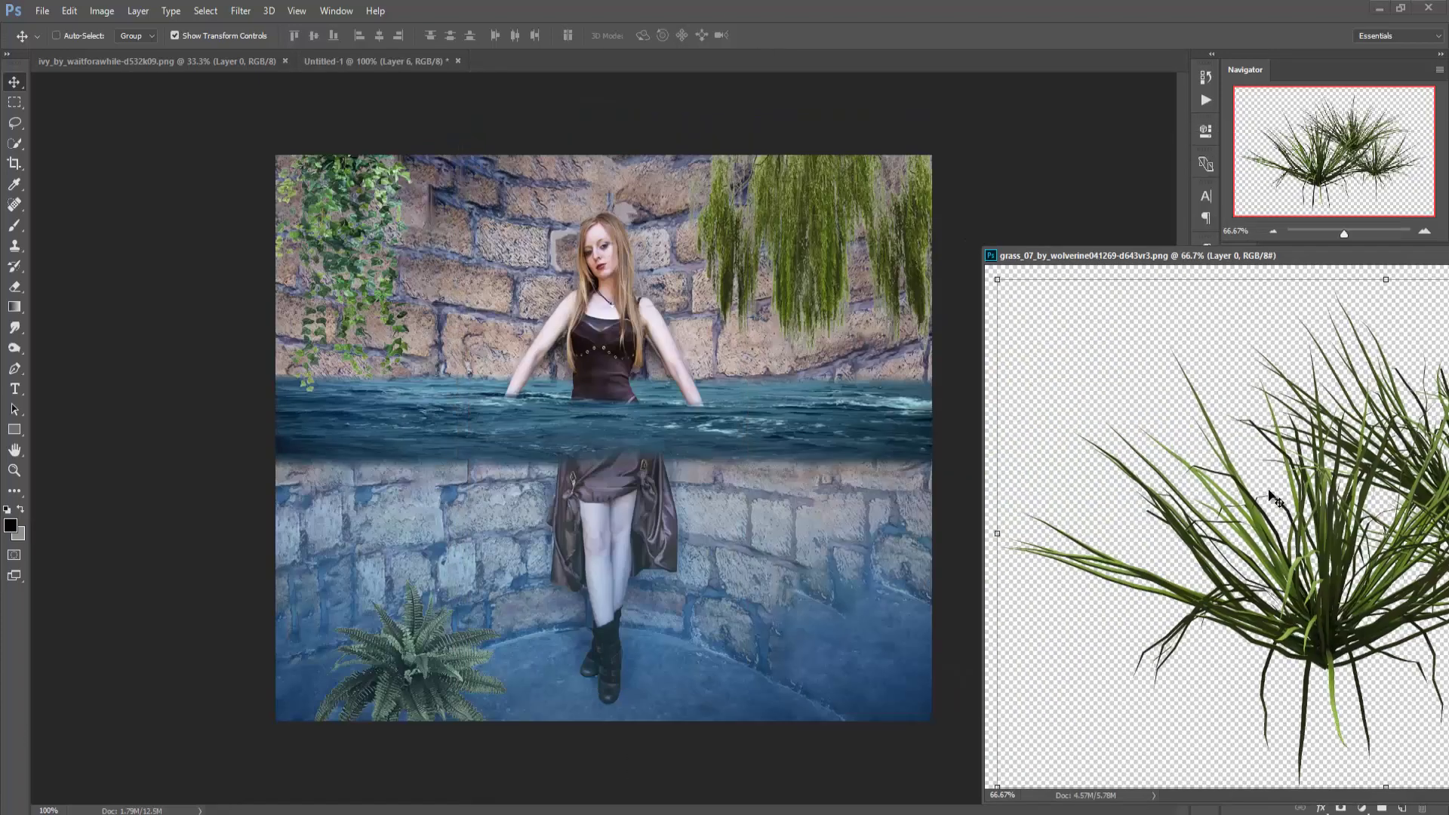
{"action": "left_click_drag", "start_coordinate": [1274, 499], "coordinate": [848, 597]}
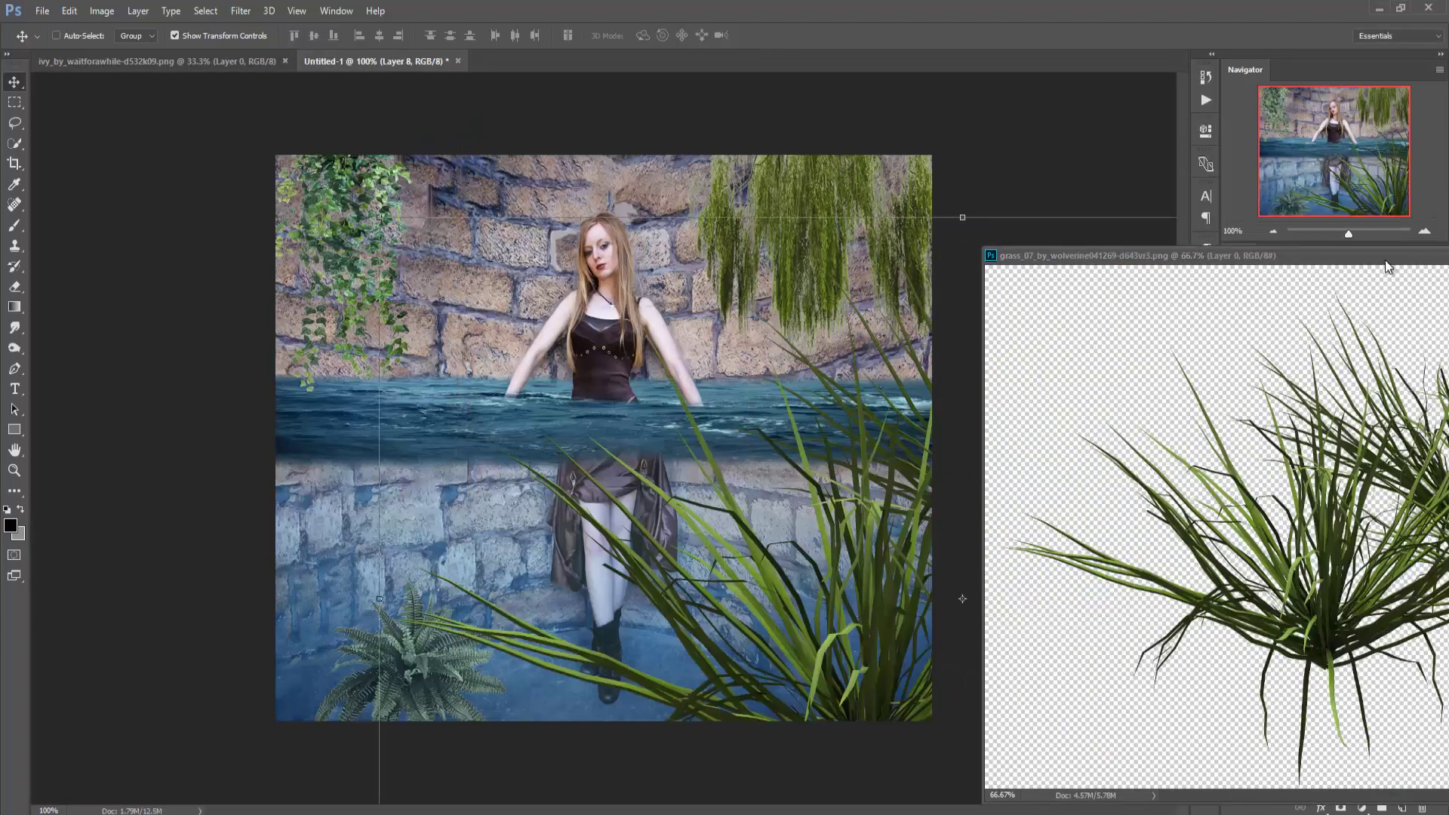
- Set the grass source aside and scale the clump to about 34% beside the boots
{"action": "left_click_drag", "start_coordinate": [1385, 260], "coordinate": [965, 289]}
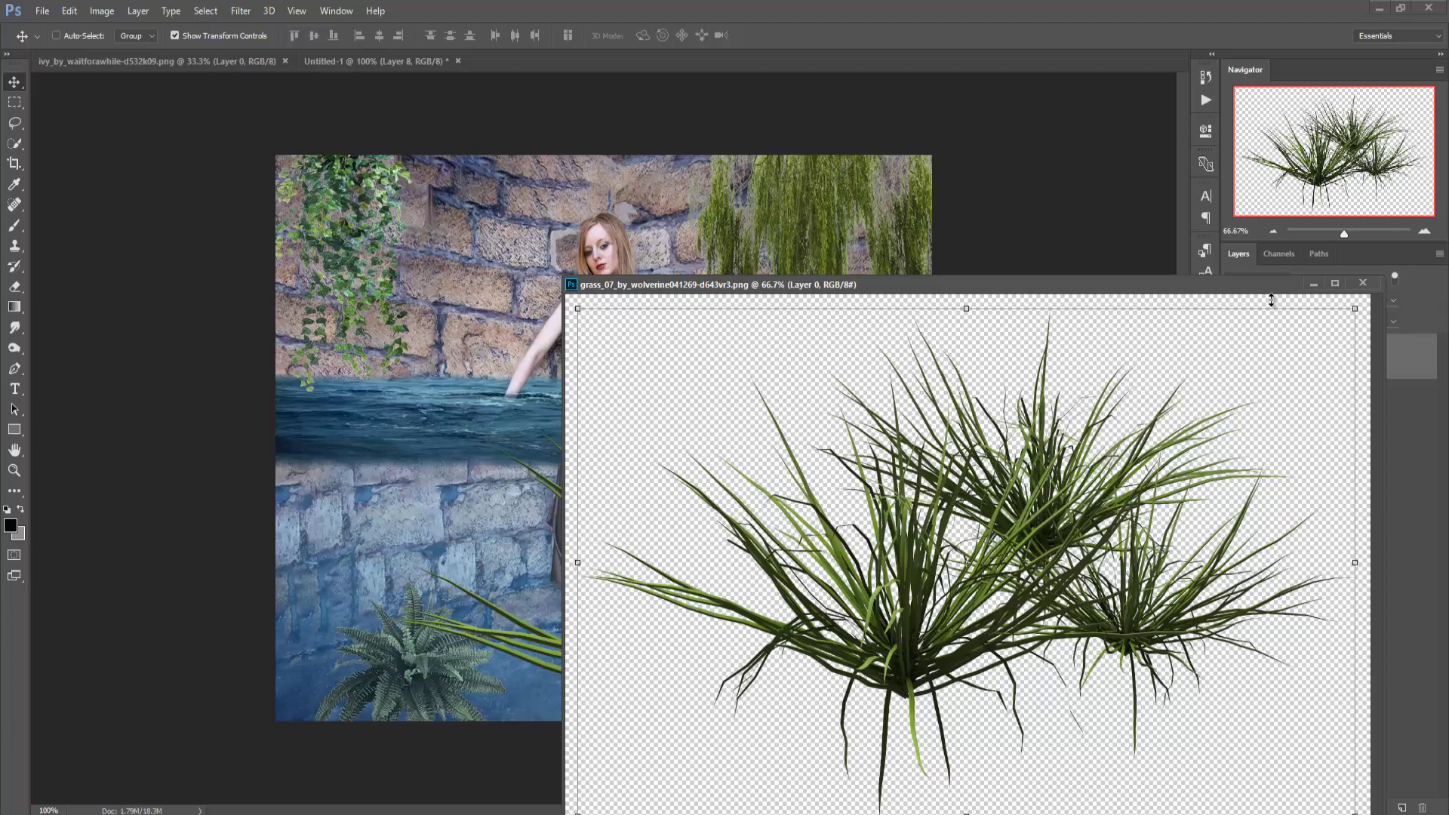
{"action": "key", "text": "ctrl+Tab"}
{"action": "left_click_drag", "start_coordinate": [946, 597], "coordinate": [994, 565]}
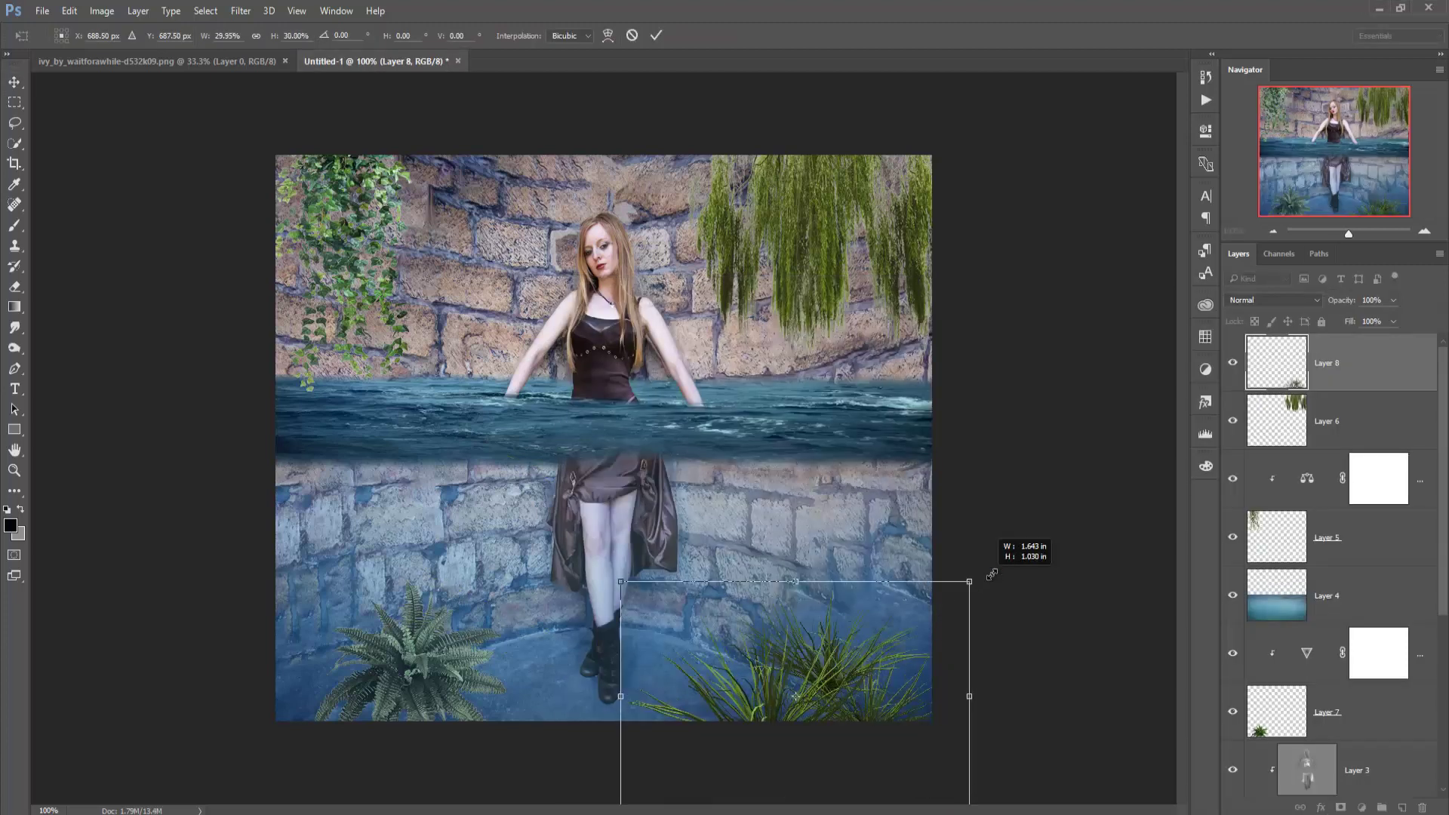
{"action": "left_click_drag", "start_coordinate": [835, 677], "coordinate": [827, 664]}
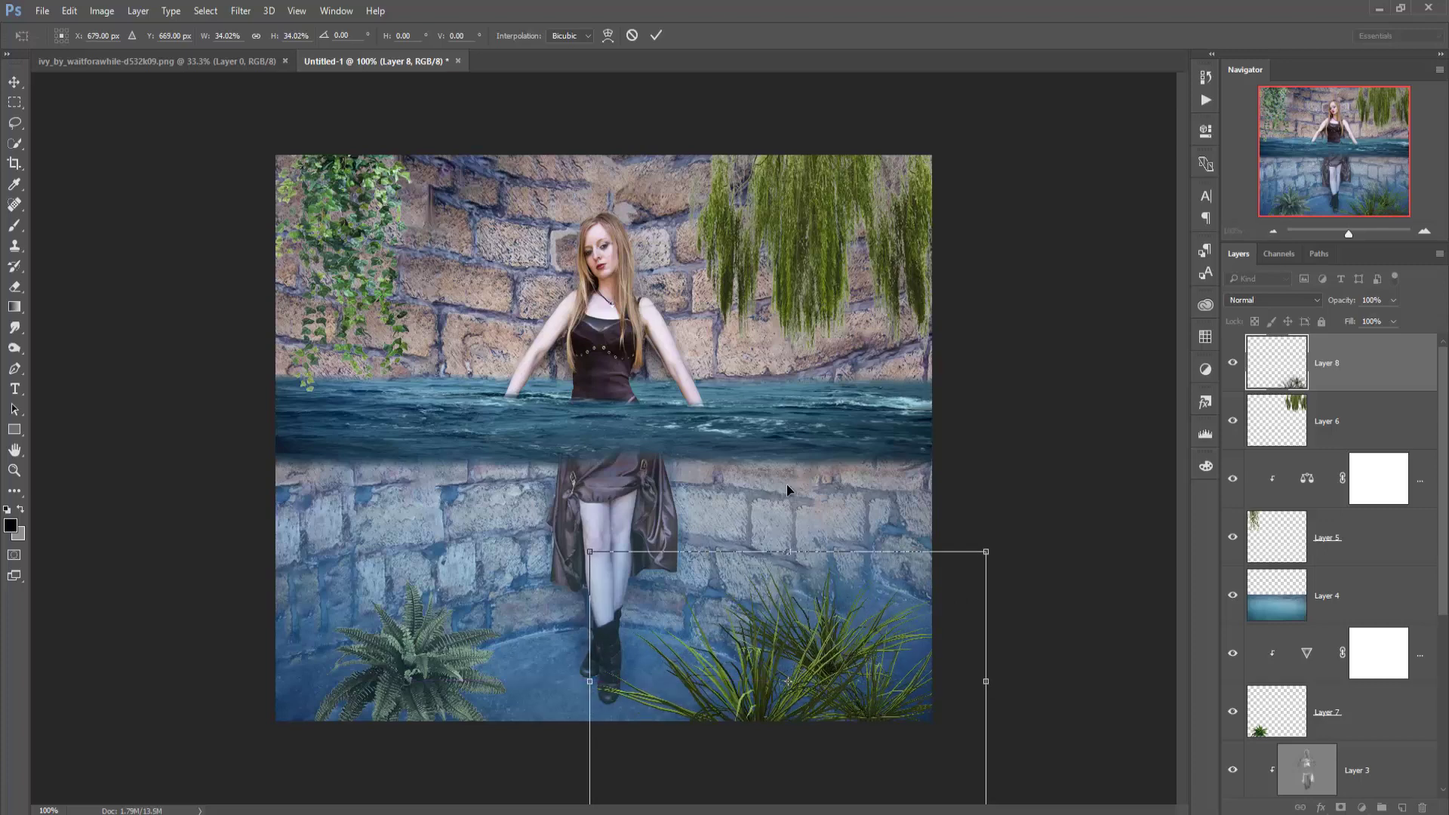
- Commit the grass placement and clip a Vibrance adjustment muting it (vibrance -91, saturation -62)
{"action": "left_click", "coordinate": [656, 36]}
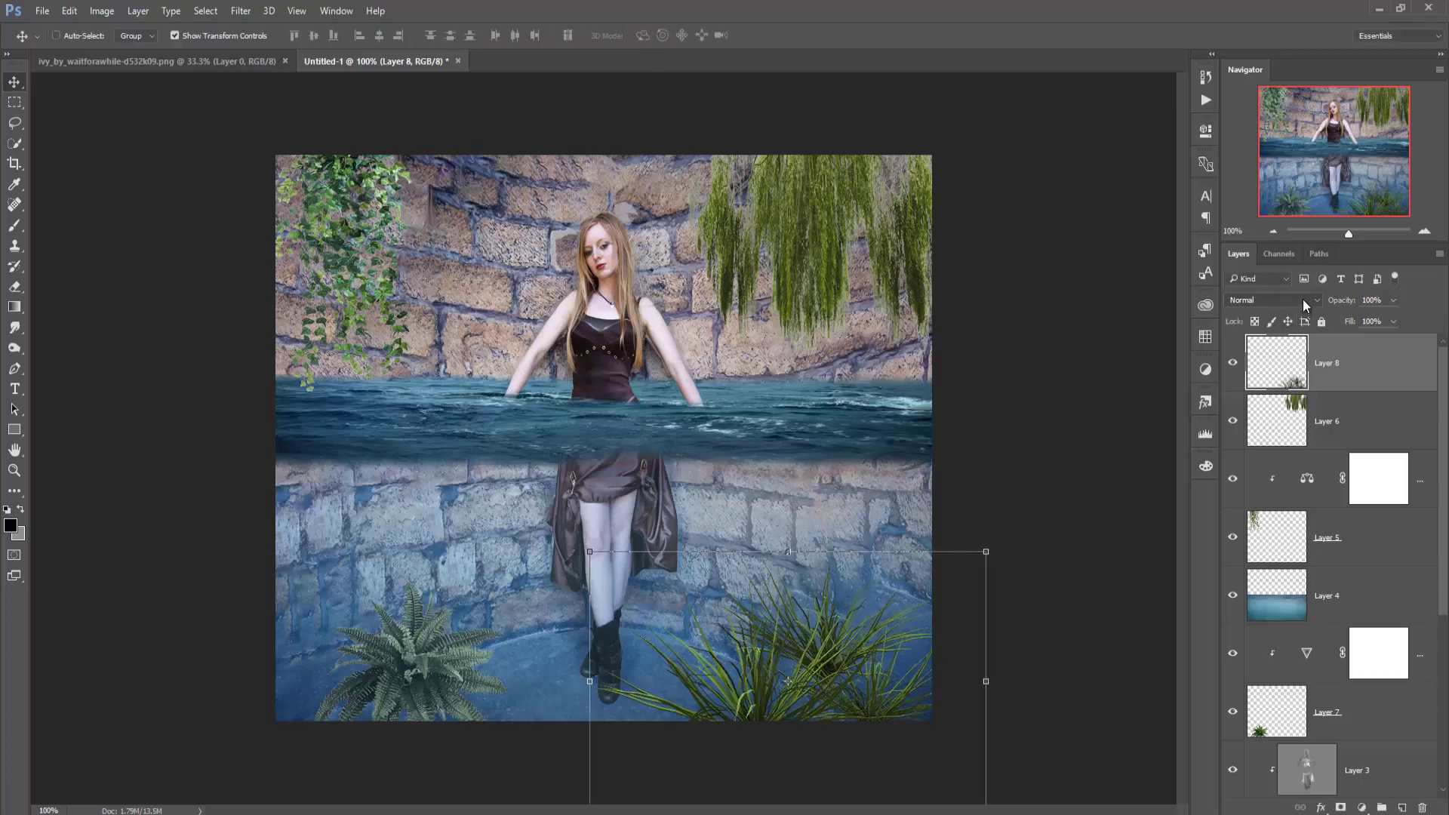
{"action": "left_click", "coordinate": [1362, 808]}
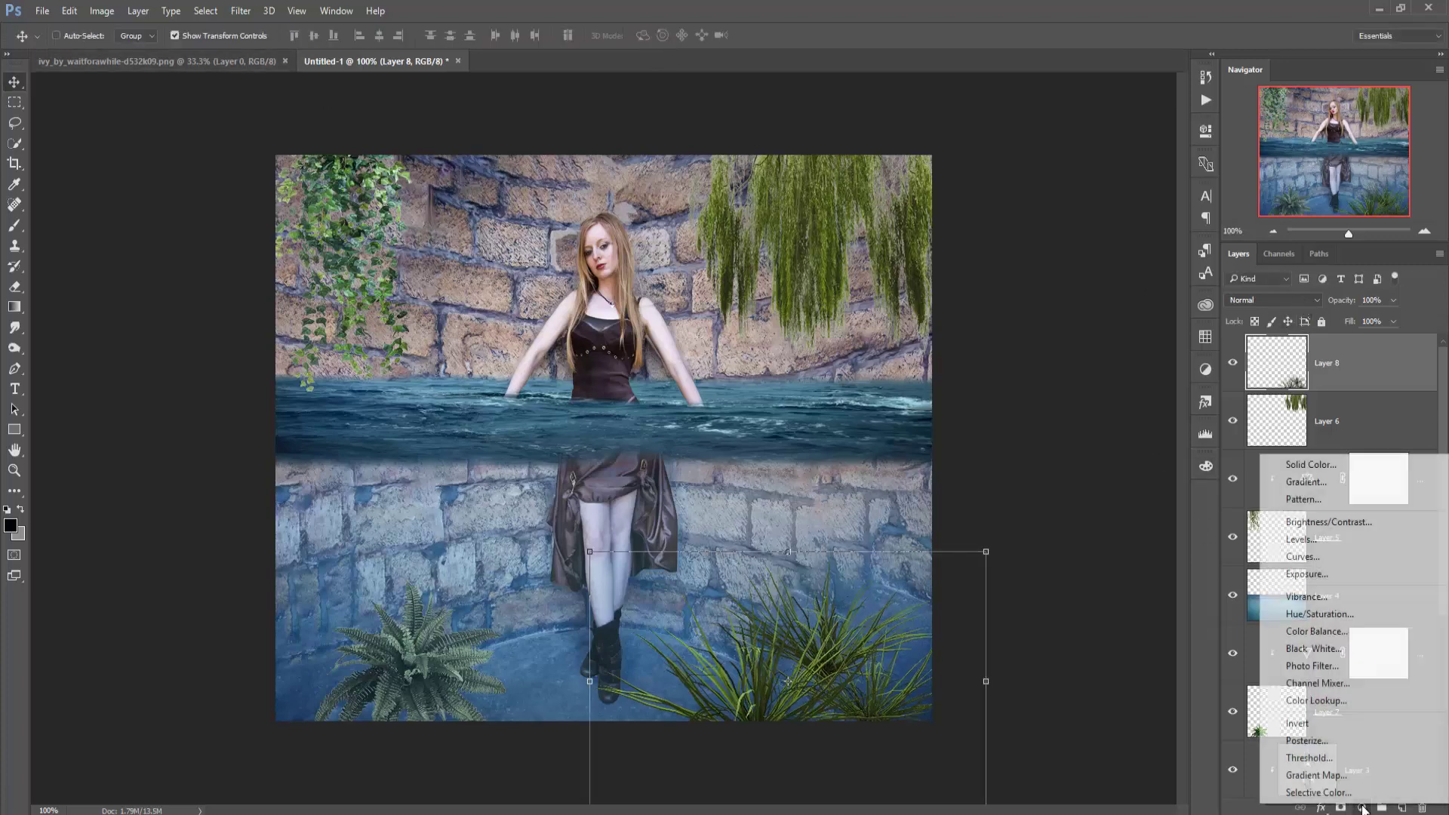
{"action": "left_click", "coordinate": [1329, 595]}
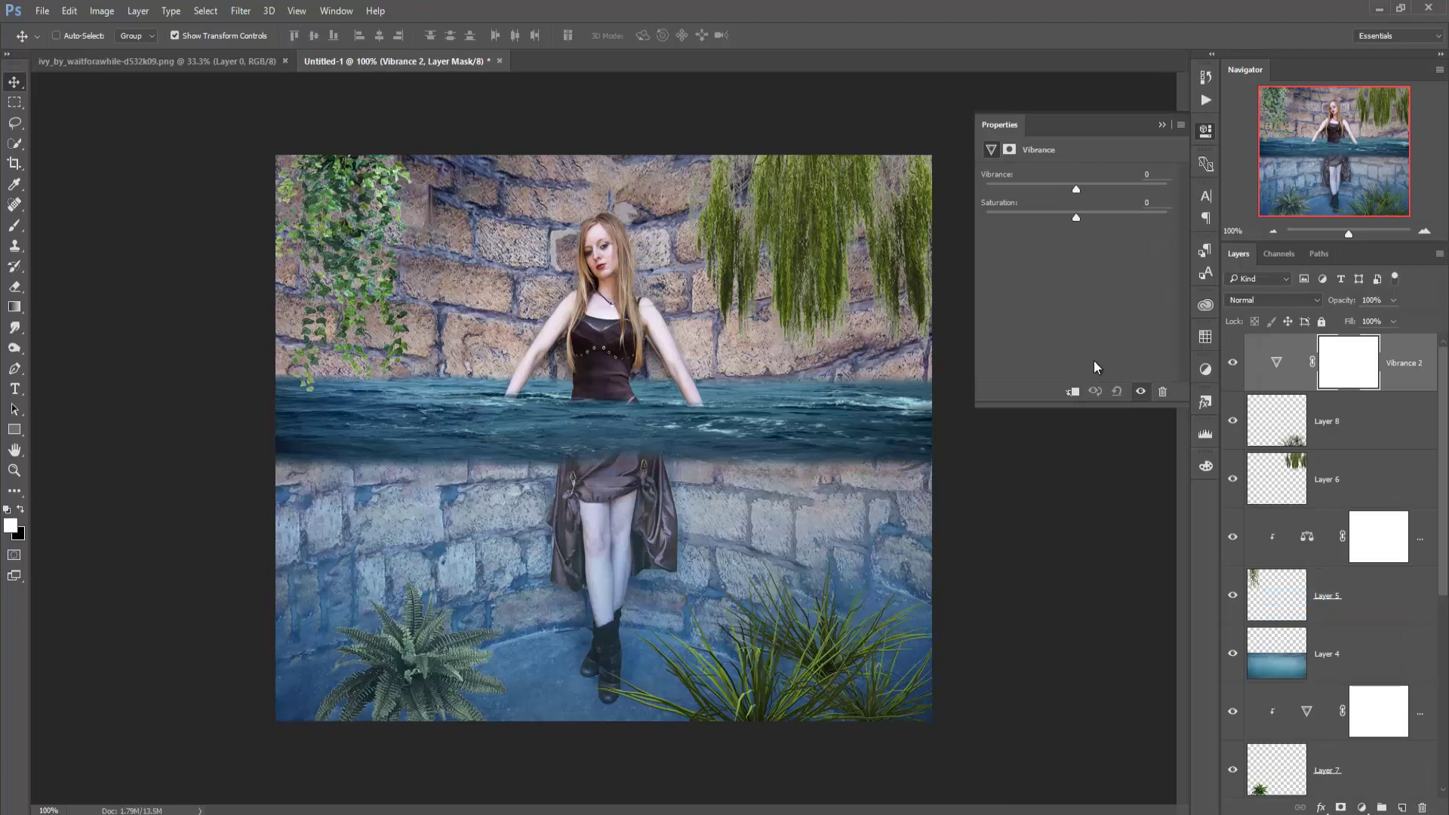
{"action": "left_click", "coordinate": [1072, 391]}
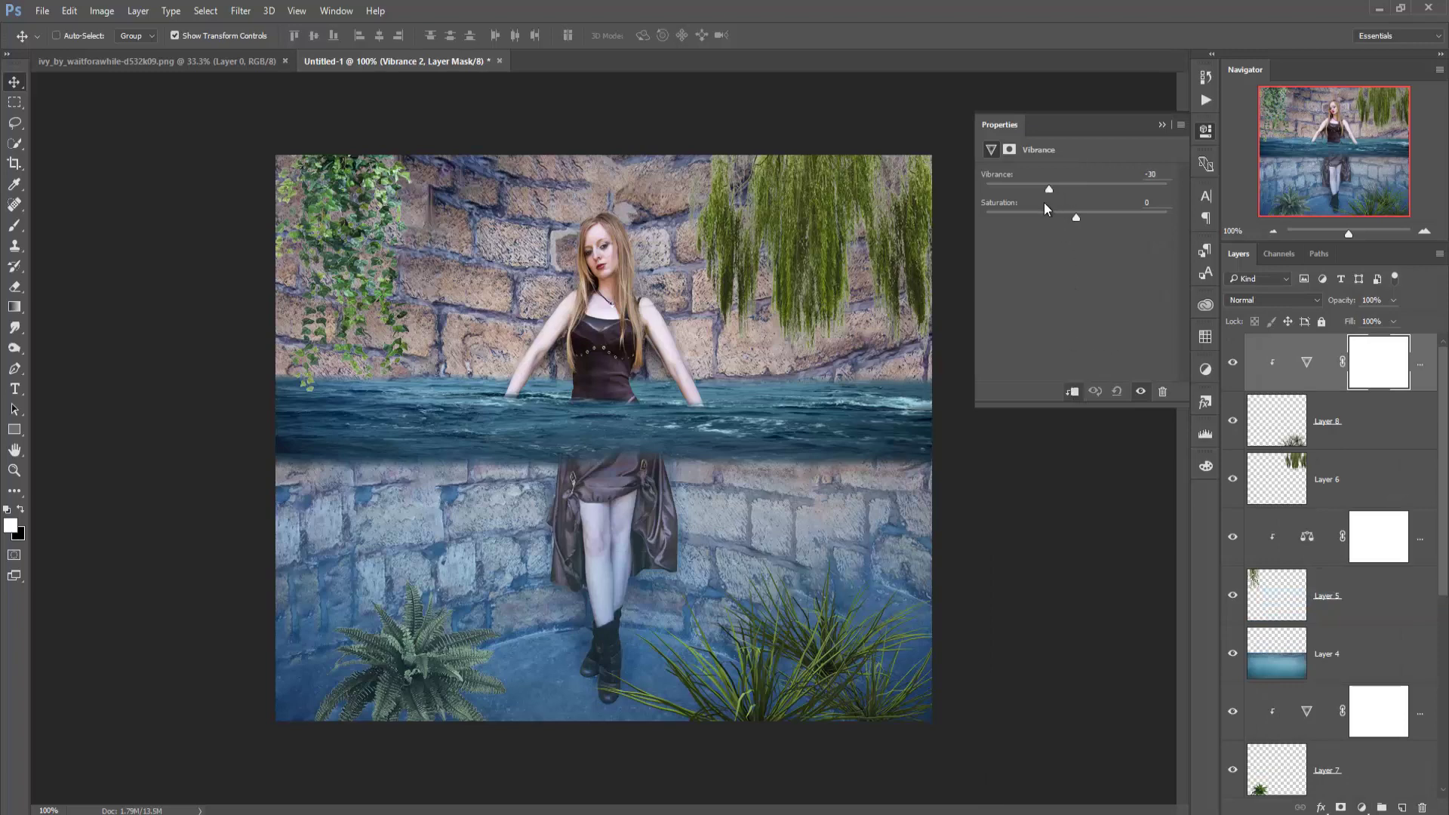
{"action": "left_click_drag", "start_coordinate": [1043, 202], "coordinate": [1039, 203]}
{"action": "left_click", "coordinate": [1162, 126]}
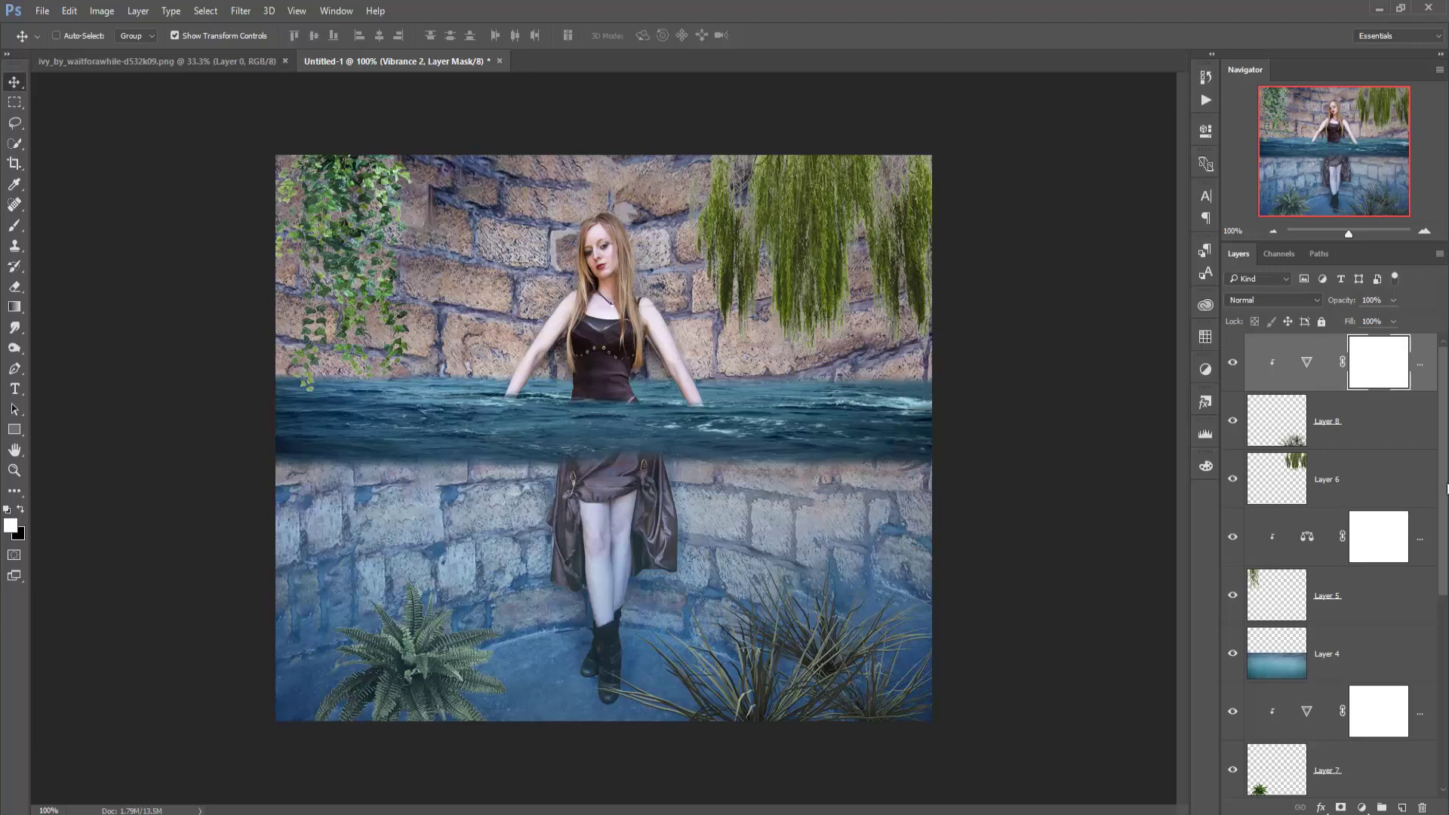
{"action": "left_click_drag", "start_coordinate": [1444, 491], "coordinate": [1445, 701]}
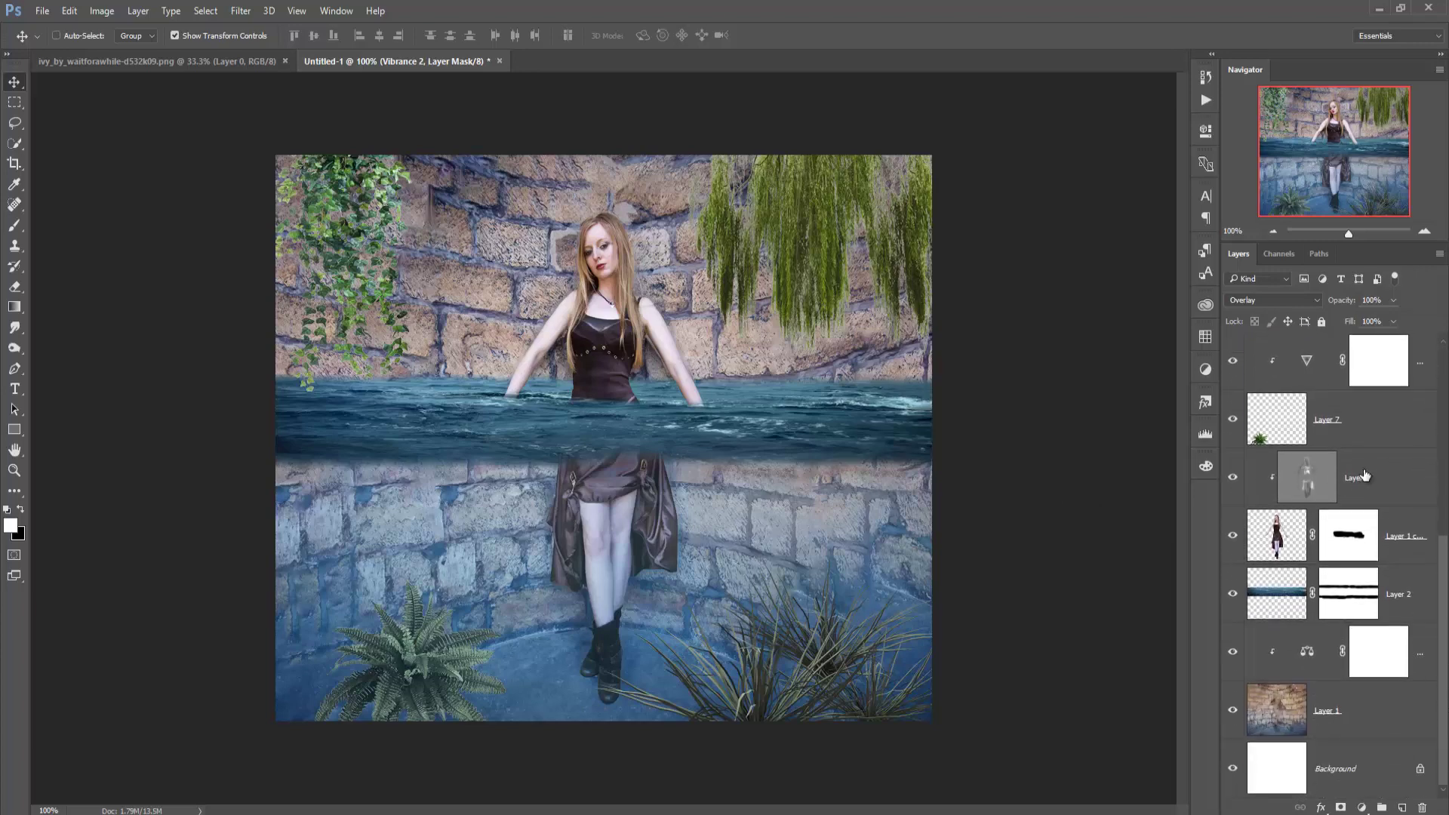
- Merge Layer 3 and Layer 1 copy into a single model layer
{"action": "left_click", "coordinate": [1363, 476]}
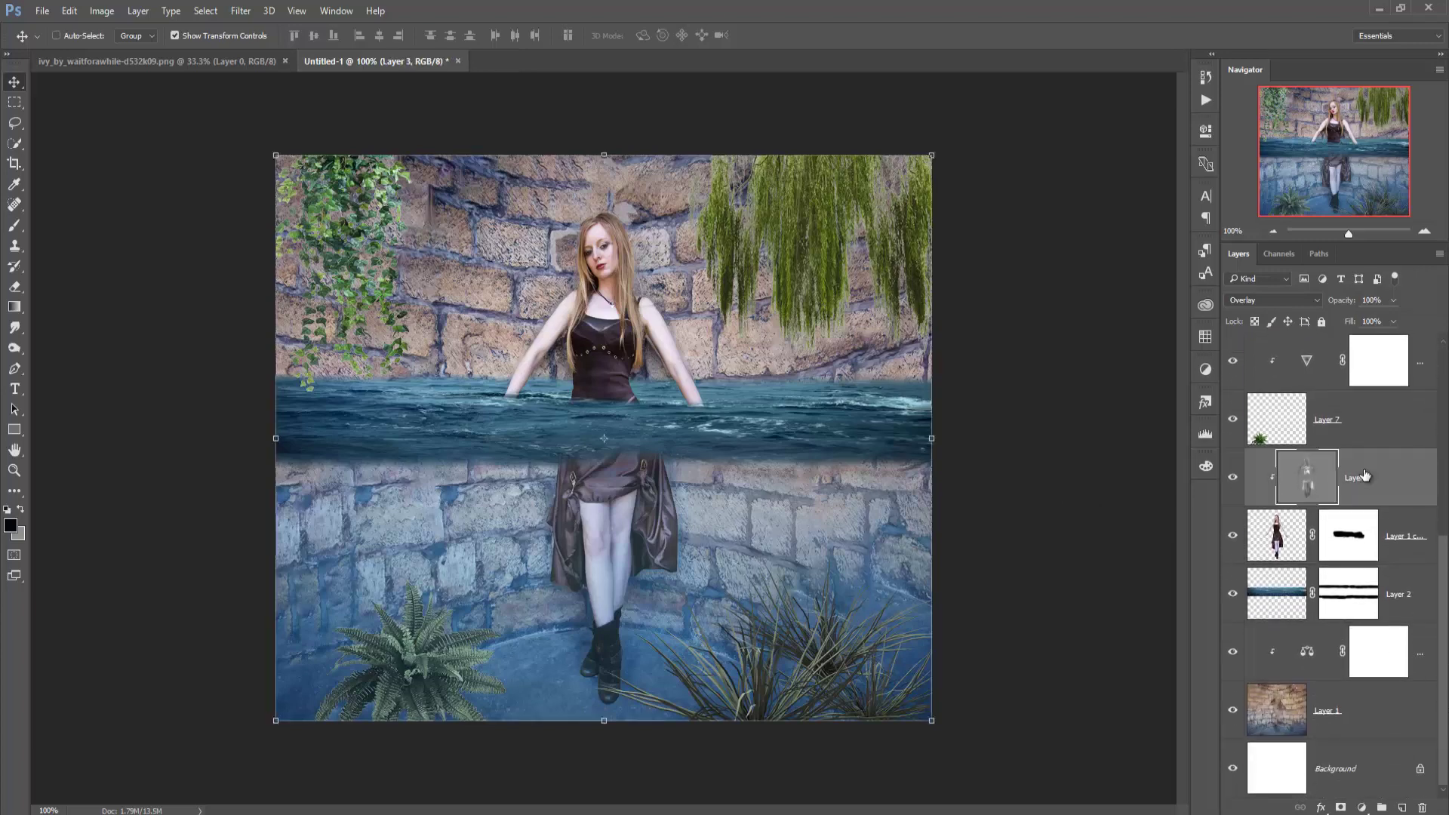
{"action": "left_click", "coordinate": [1402, 536], "text": "ctrl"}
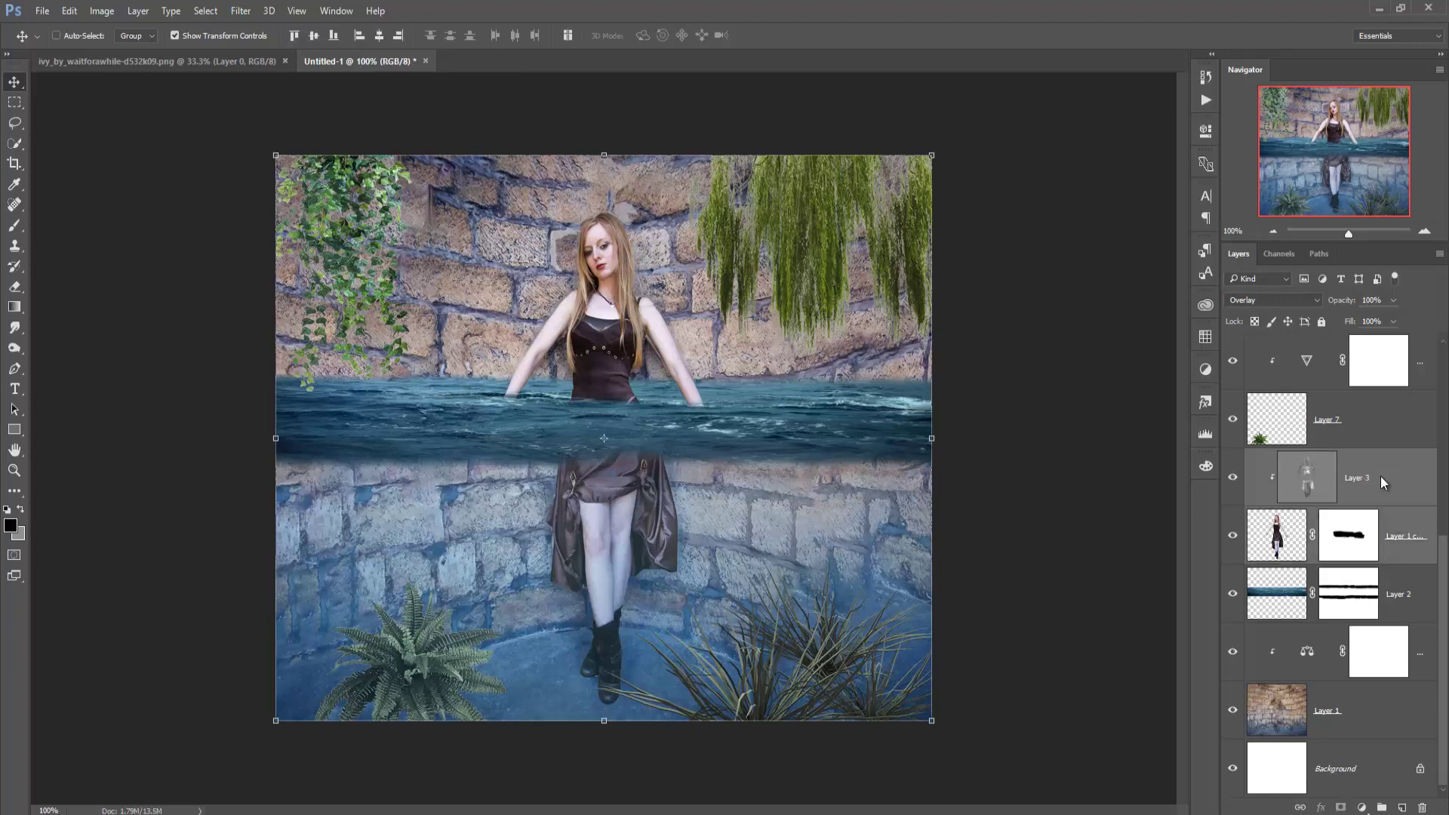
{"action": "right_click", "coordinate": [1379, 477]}
{"action": "left_click", "coordinate": [1253, 571]}
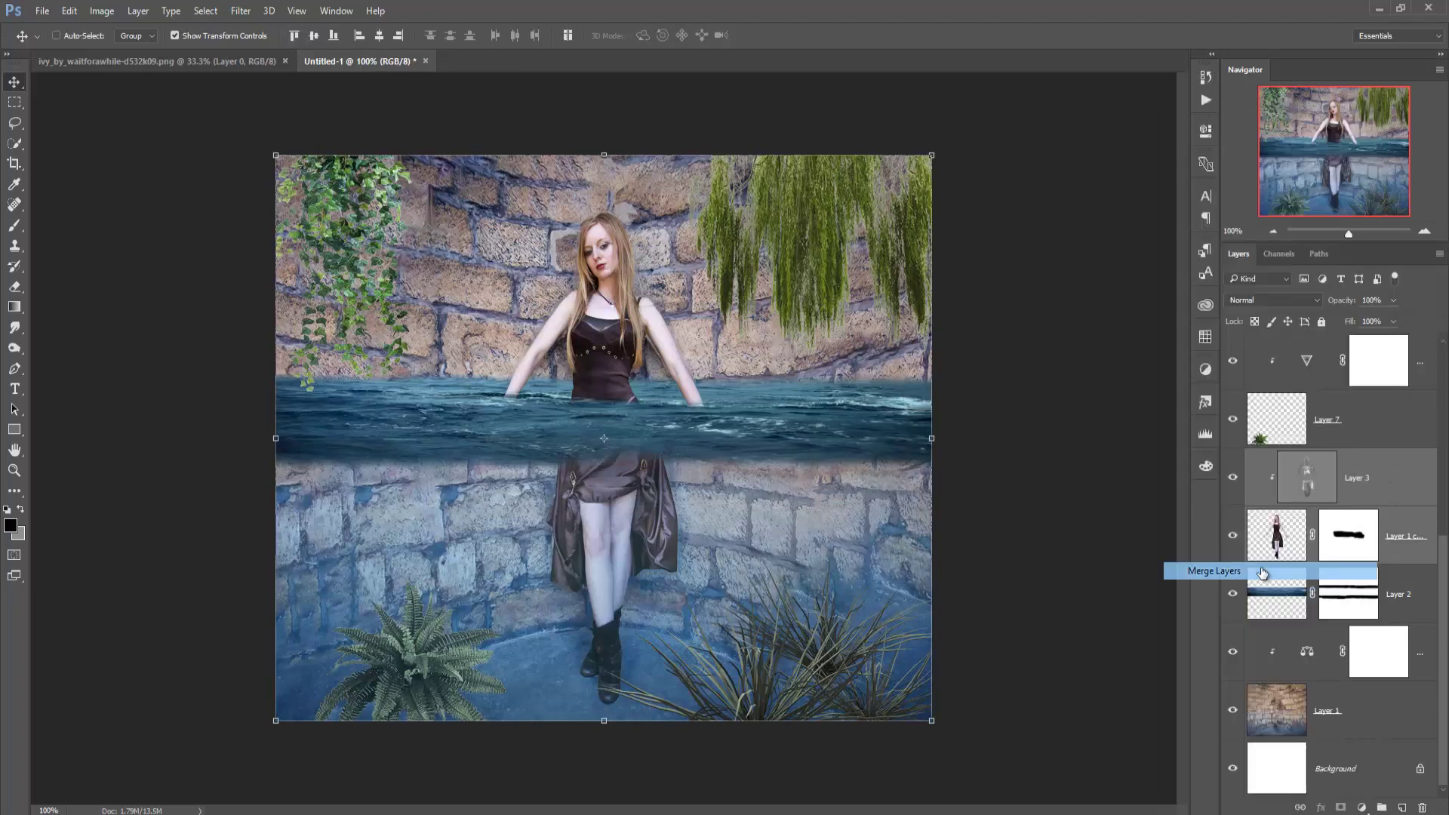
- Apply Viveza 2 to the model, raising saturation, contrast and structure to about 72%
{"action": "left_click", "coordinate": [241, 11]}
{"action": "mouse_move", "coordinate": [269, 341]}
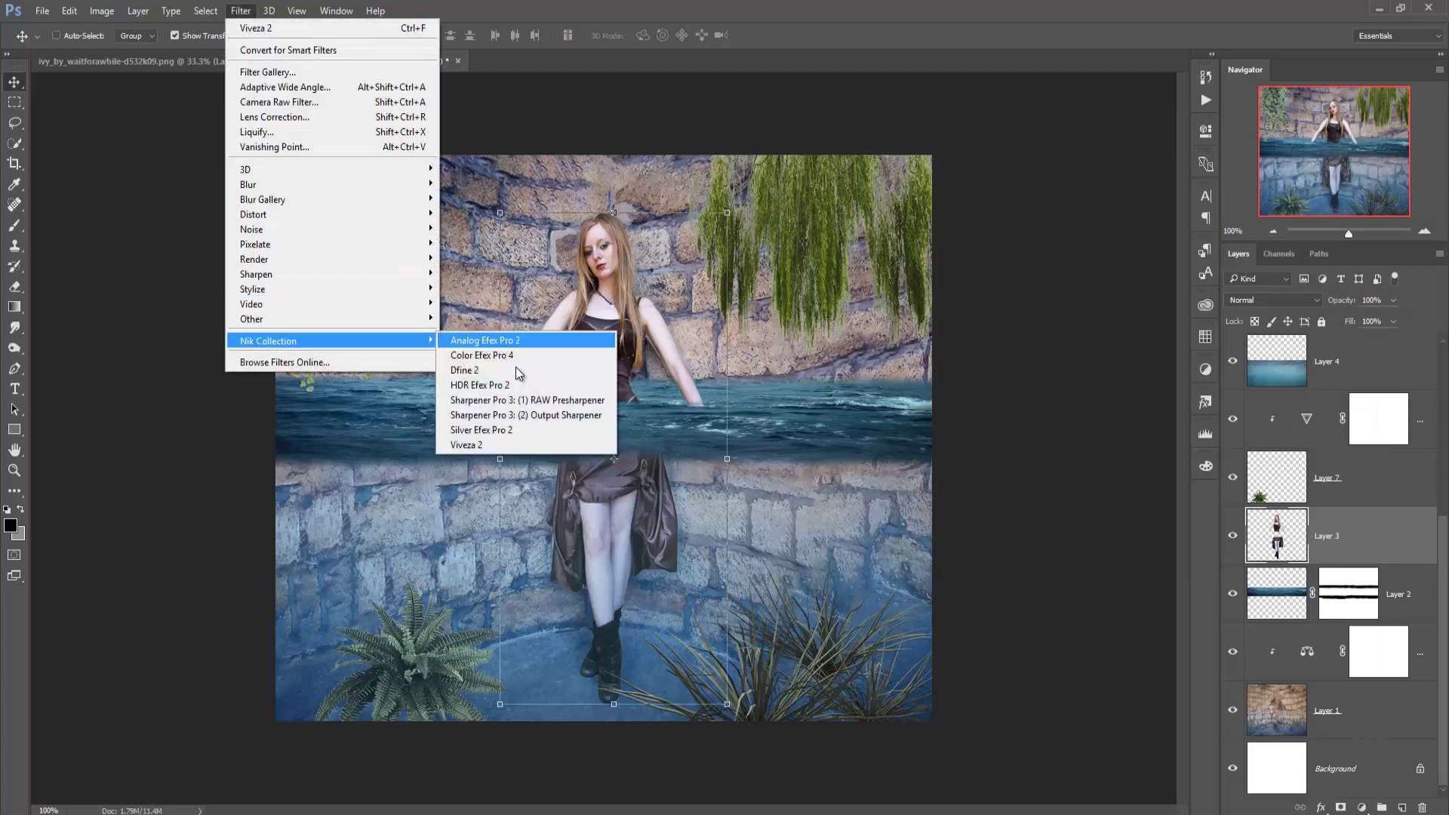
{"action": "left_click", "coordinate": [487, 445]}
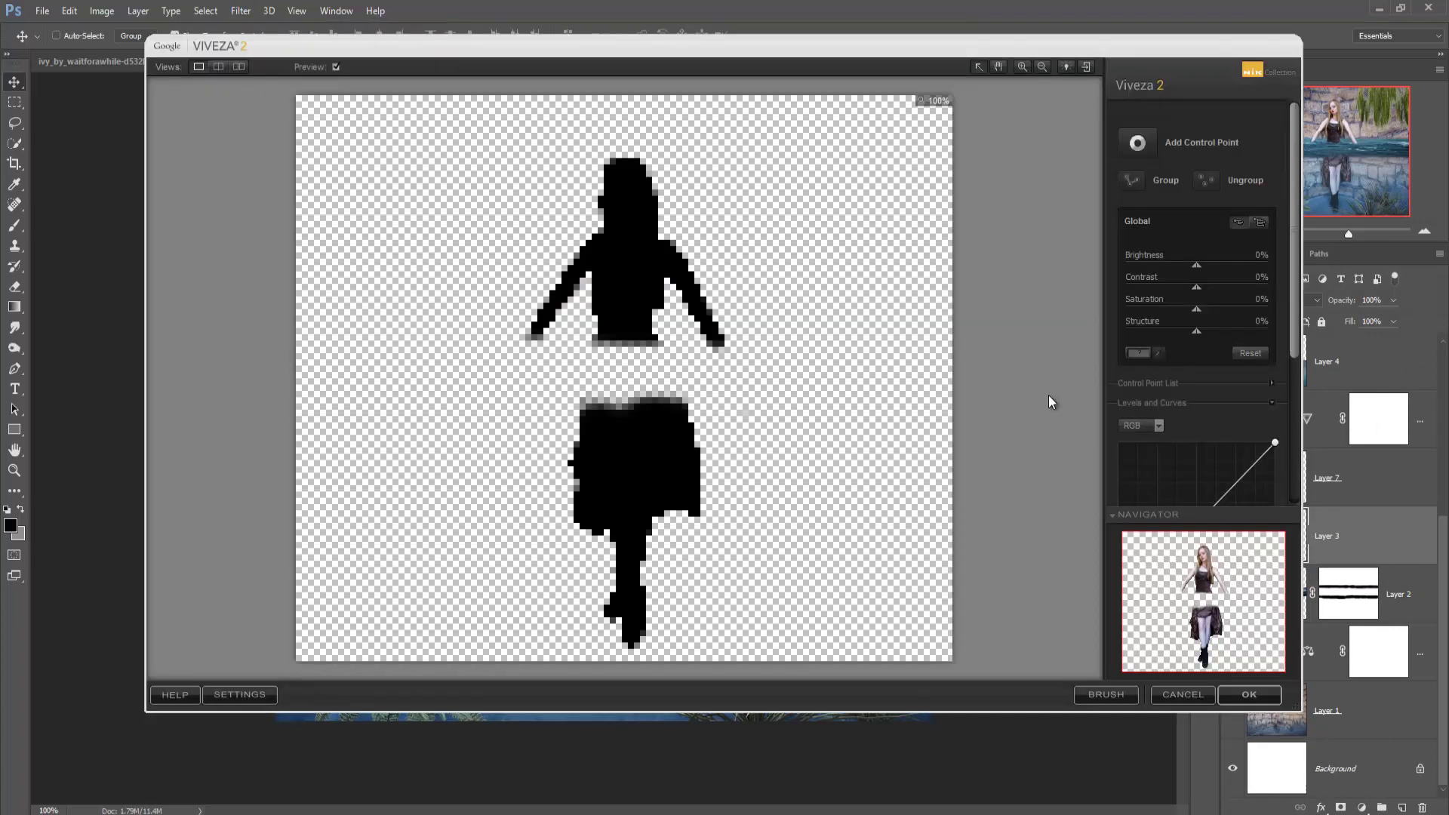
{"action": "left_click_drag", "start_coordinate": [1200, 308], "coordinate": [1210, 308]}
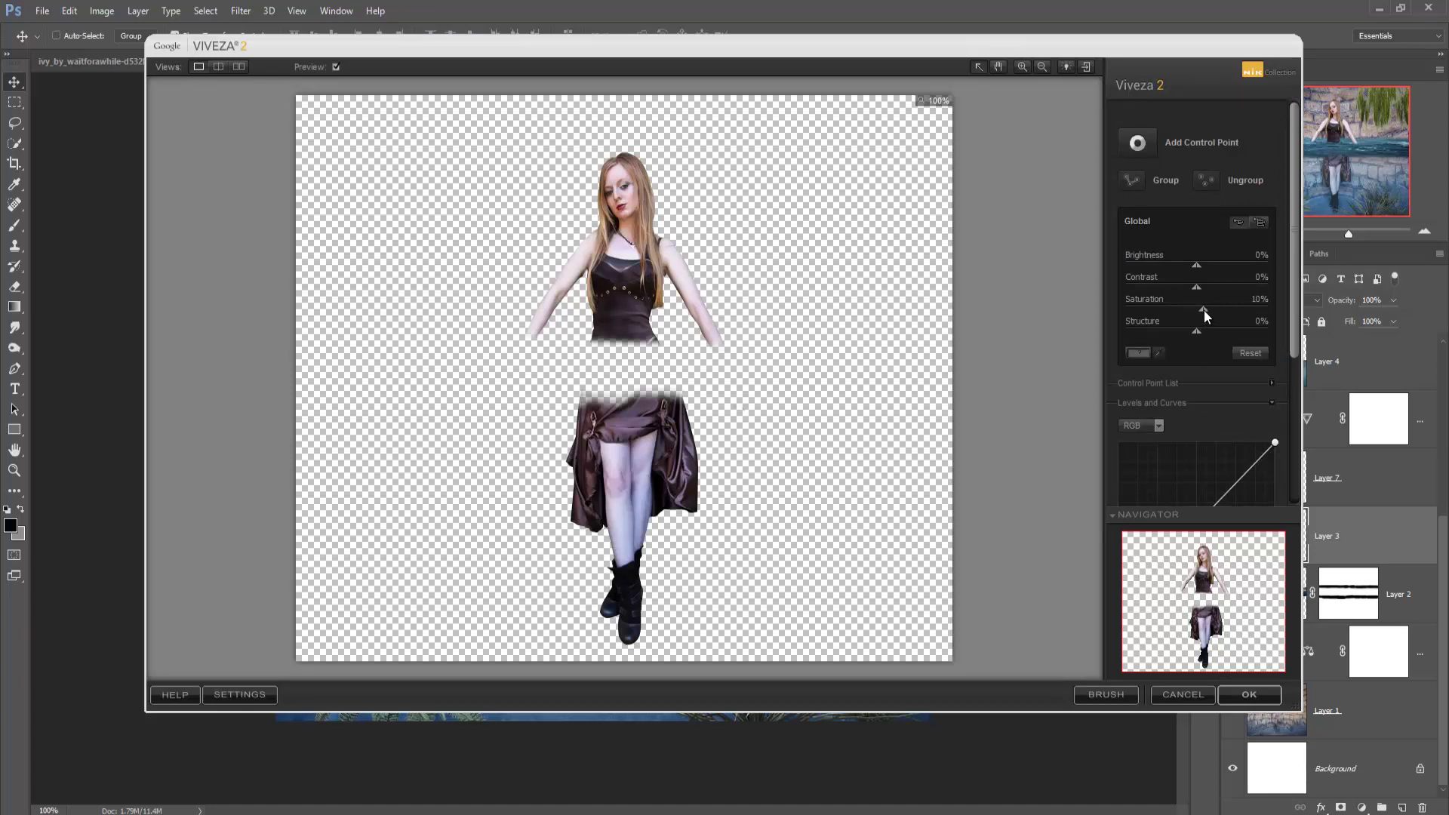
{"action": "left_click_drag", "start_coordinate": [1197, 332], "coordinate": [1239, 332]}
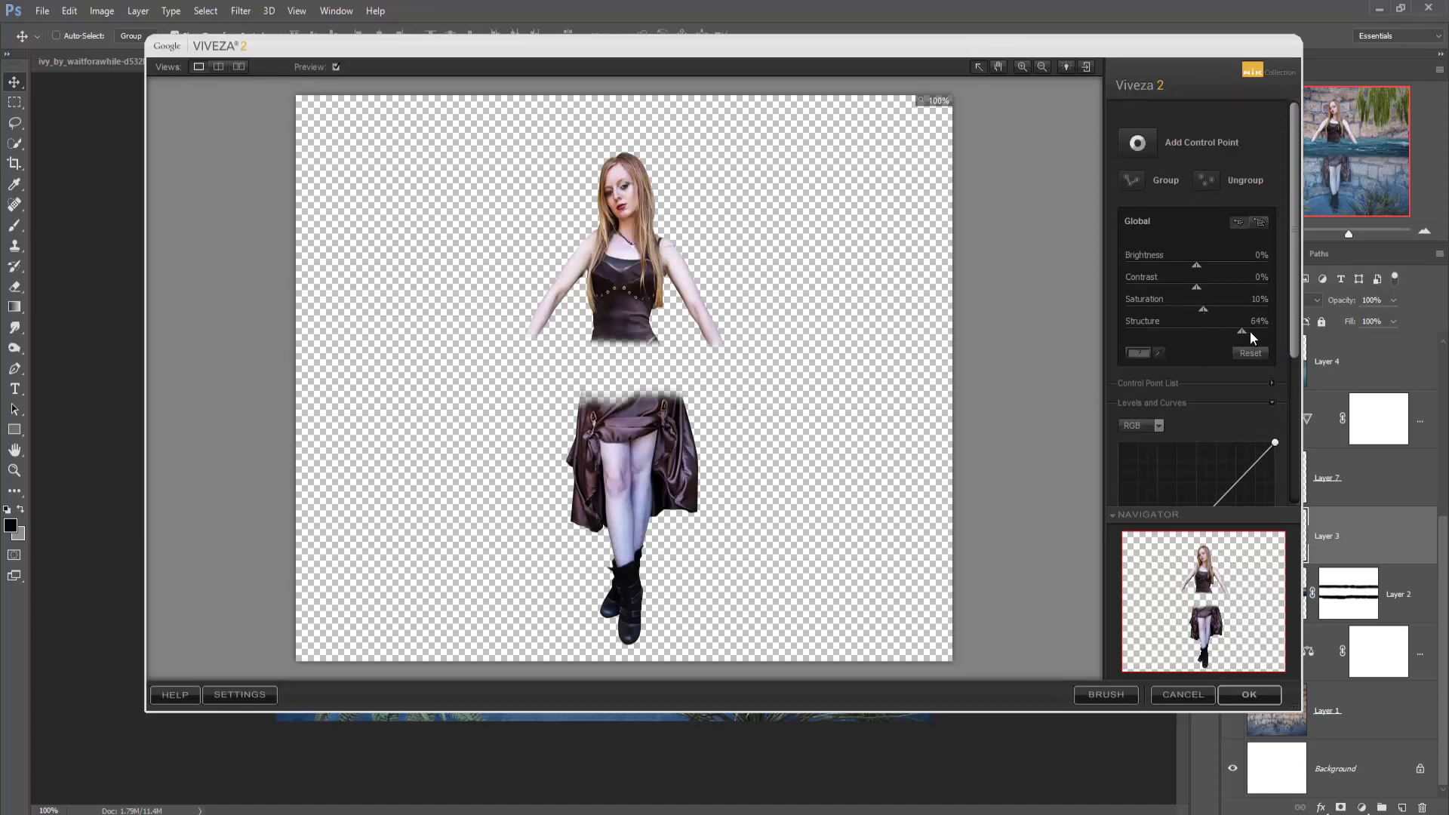
{"action": "mouse_move", "coordinate": [1197, 287]}
{"action": "left_mouse_down"}
{"action": "mouse_move", "coordinate": [1223, 287]}
{"action": "mouse_move", "coordinate": [1200, 288]}
{"action": "left_mouse_up"}
{"action": "left_click", "coordinate": [1241, 696]}
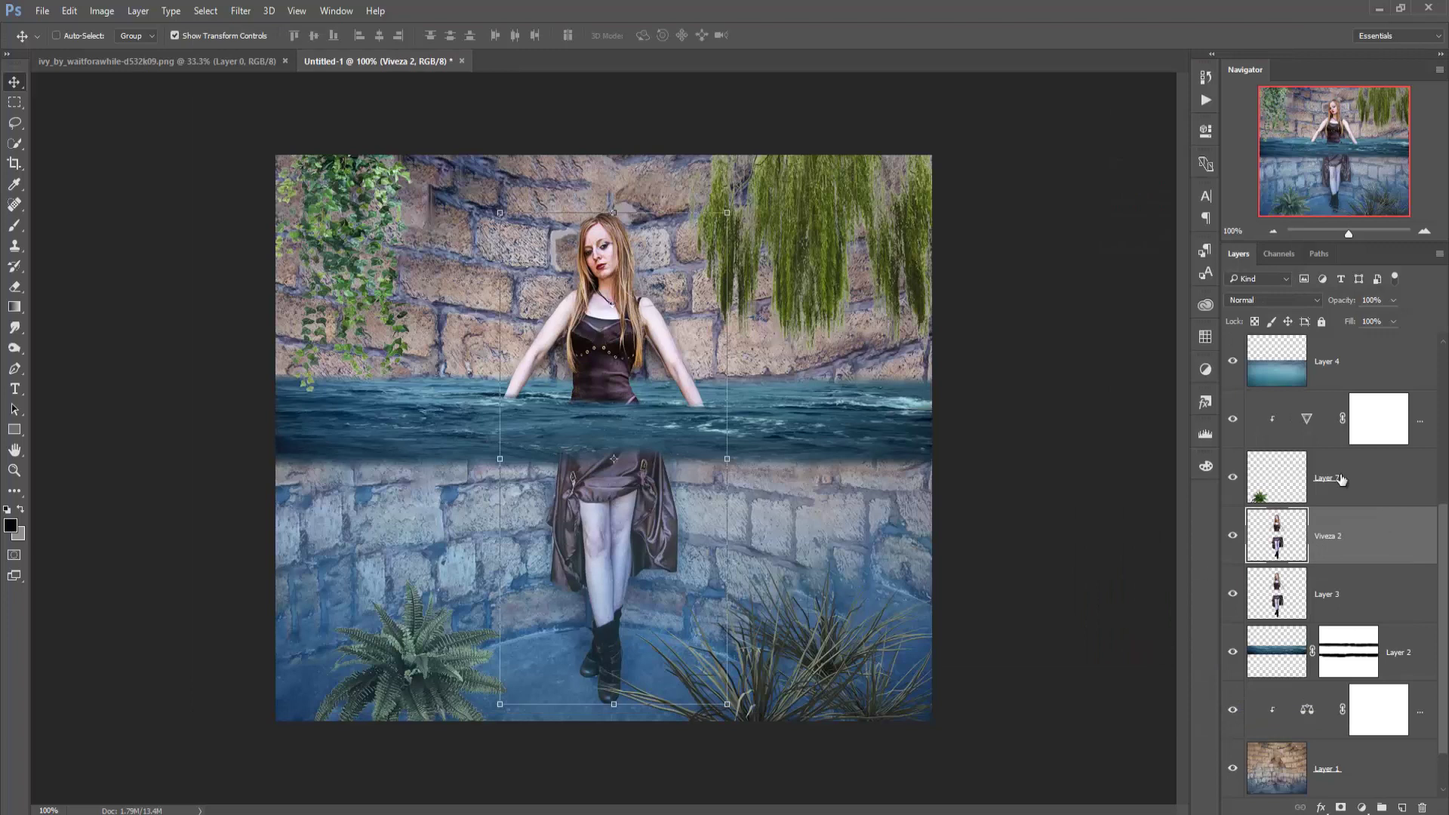
- Find and select the ivy's Layer 5 in the Layers panel
{"action": "left_click", "coordinate": [1369, 347]}
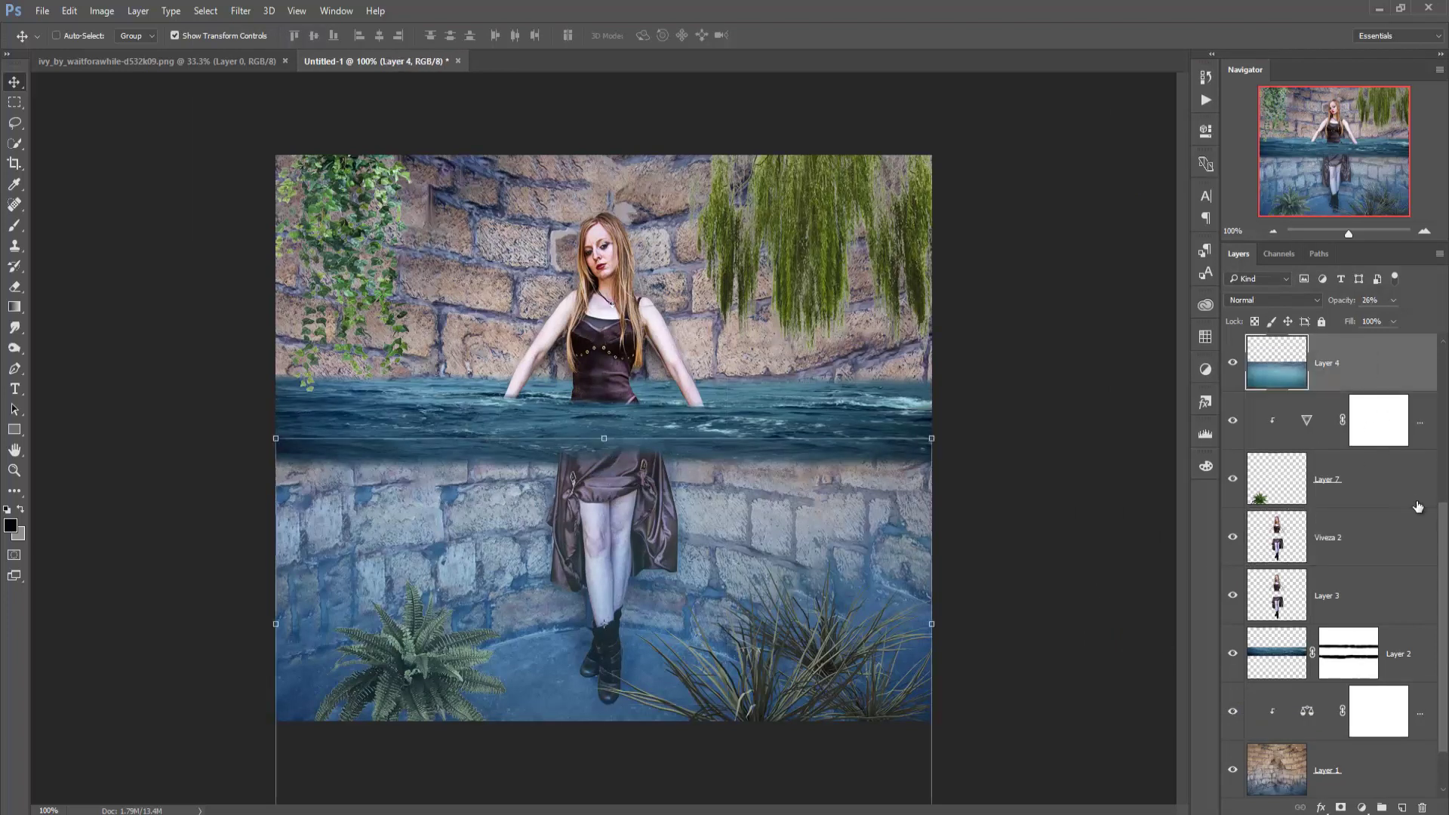
{"action": "scroll", "coordinate": [1445, 543], "scroll_direction": "up", "scroll_amount": 2}
{"action": "scroll", "coordinate": [1445, 543], "scroll_direction": "up", "scroll_amount": 2}
{"action": "scroll", "coordinate": [1445, 543], "scroll_direction": "up", "scroll_amount": 2}
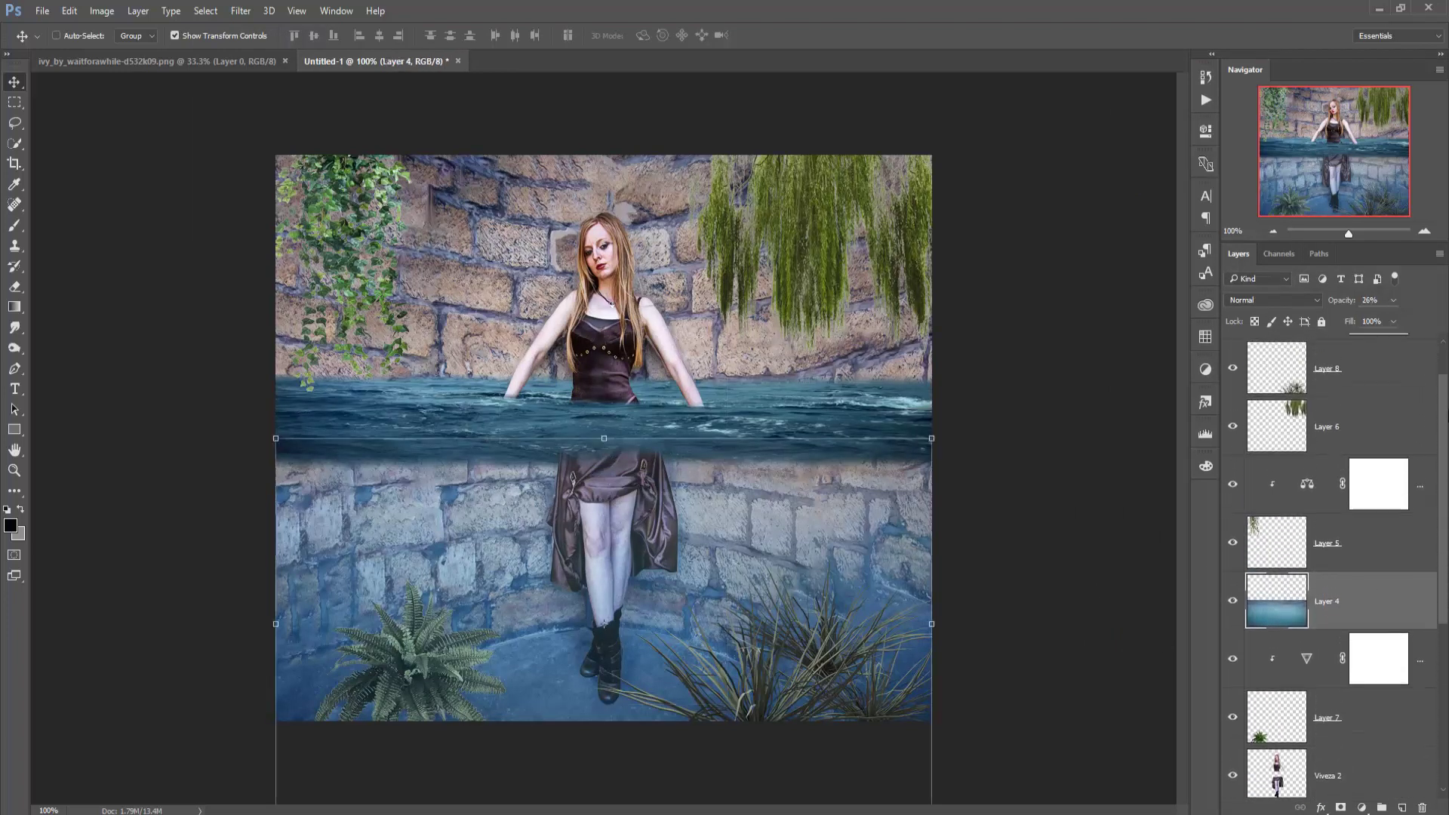
{"action": "scroll", "coordinate": [1445, 543], "scroll_direction": "up", "scroll_amount": 2}
{"action": "scroll", "coordinate": [1446, 407], "scroll_direction": "down", "scroll_amount": 1}
{"action": "scroll", "coordinate": [1445, 422], "scroll_direction": "down", "scroll_amount": 1}
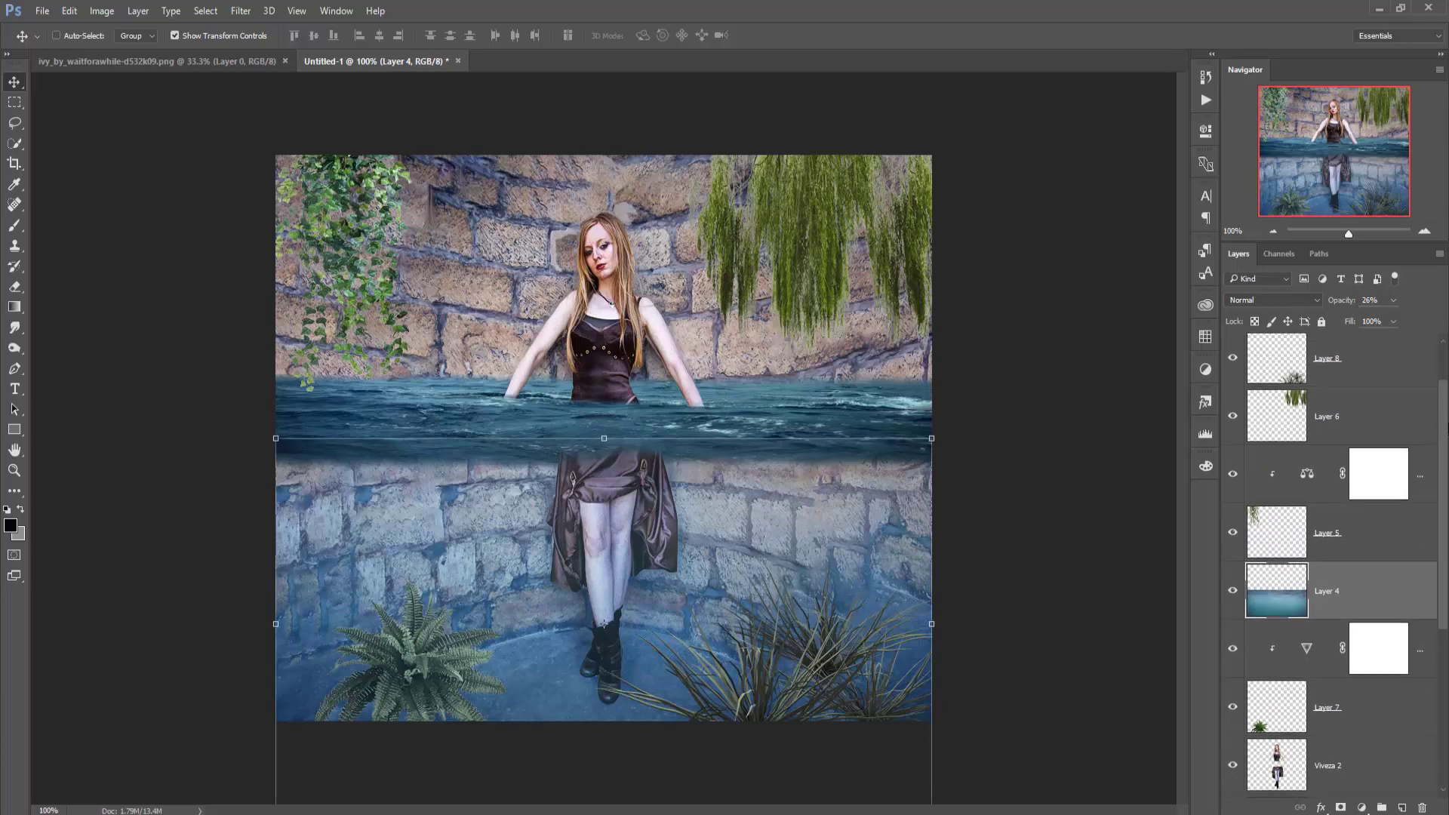
{"action": "left_click", "coordinate": [1297, 533]}
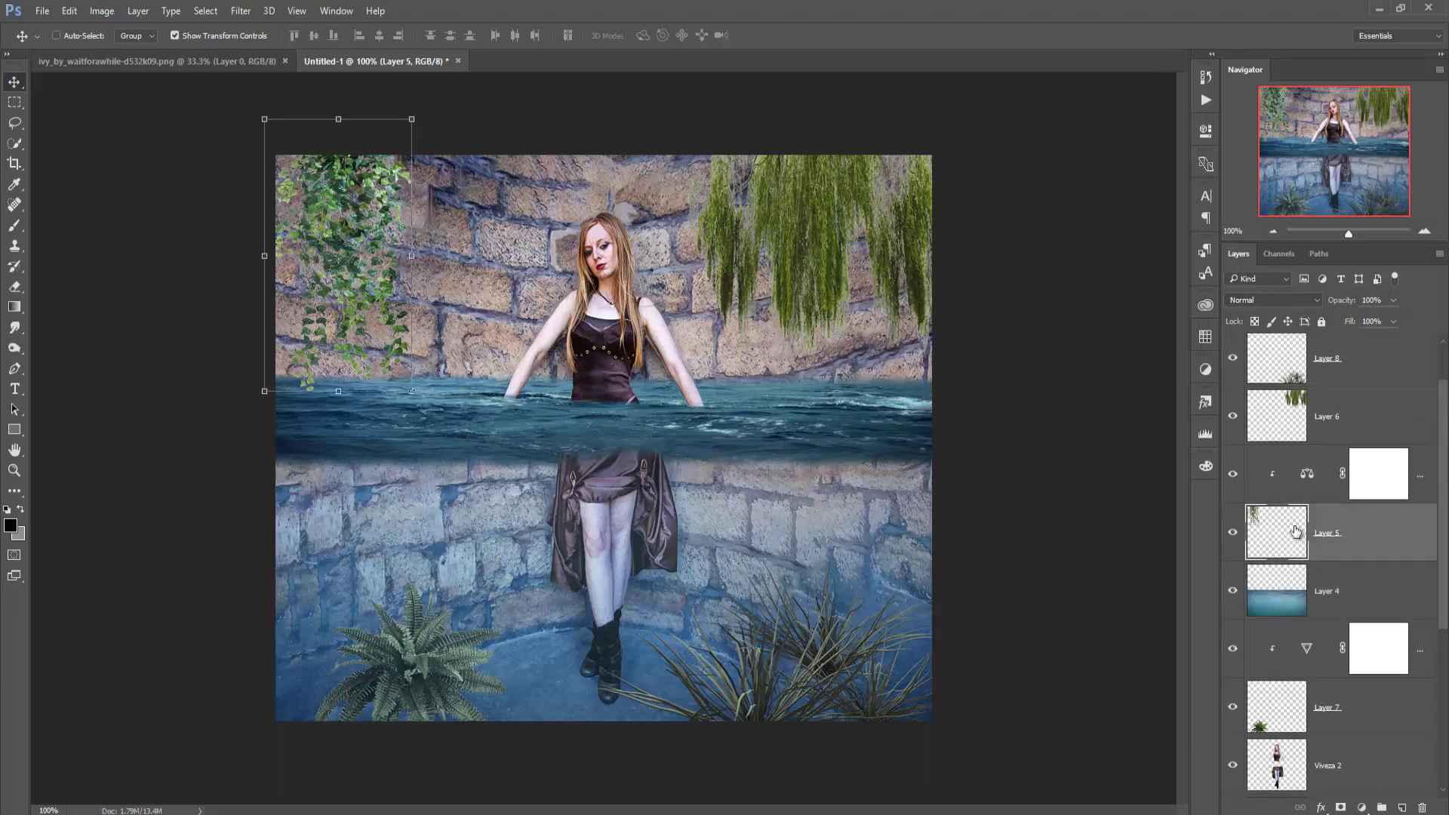
- Add a drop shadow: 34% opacity, about 11 px distance, 19% spread, 7 px size
{"action": "left_click", "coordinate": [1322, 810]}
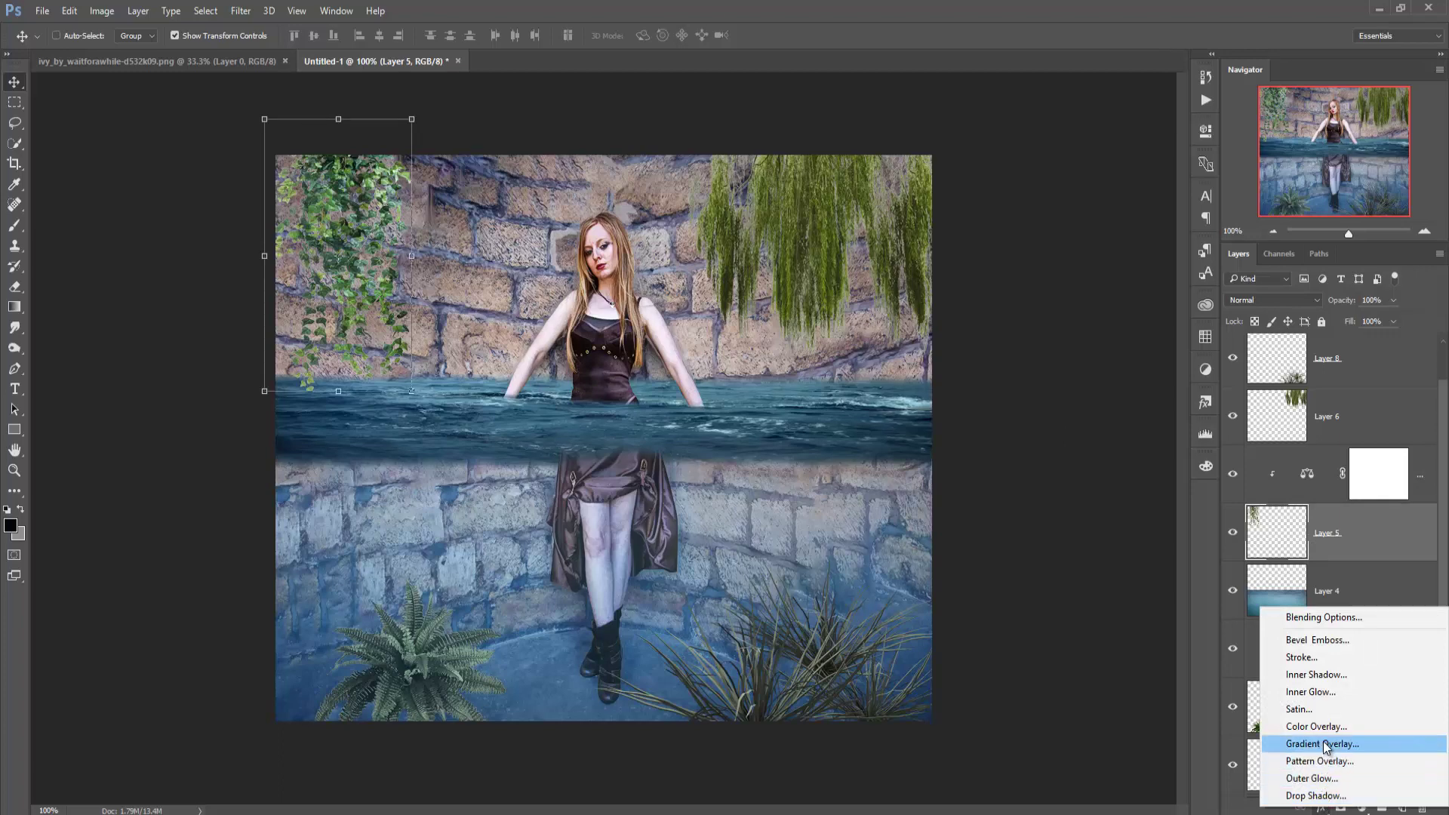
{"action": "left_click", "coordinate": [1332, 796]}
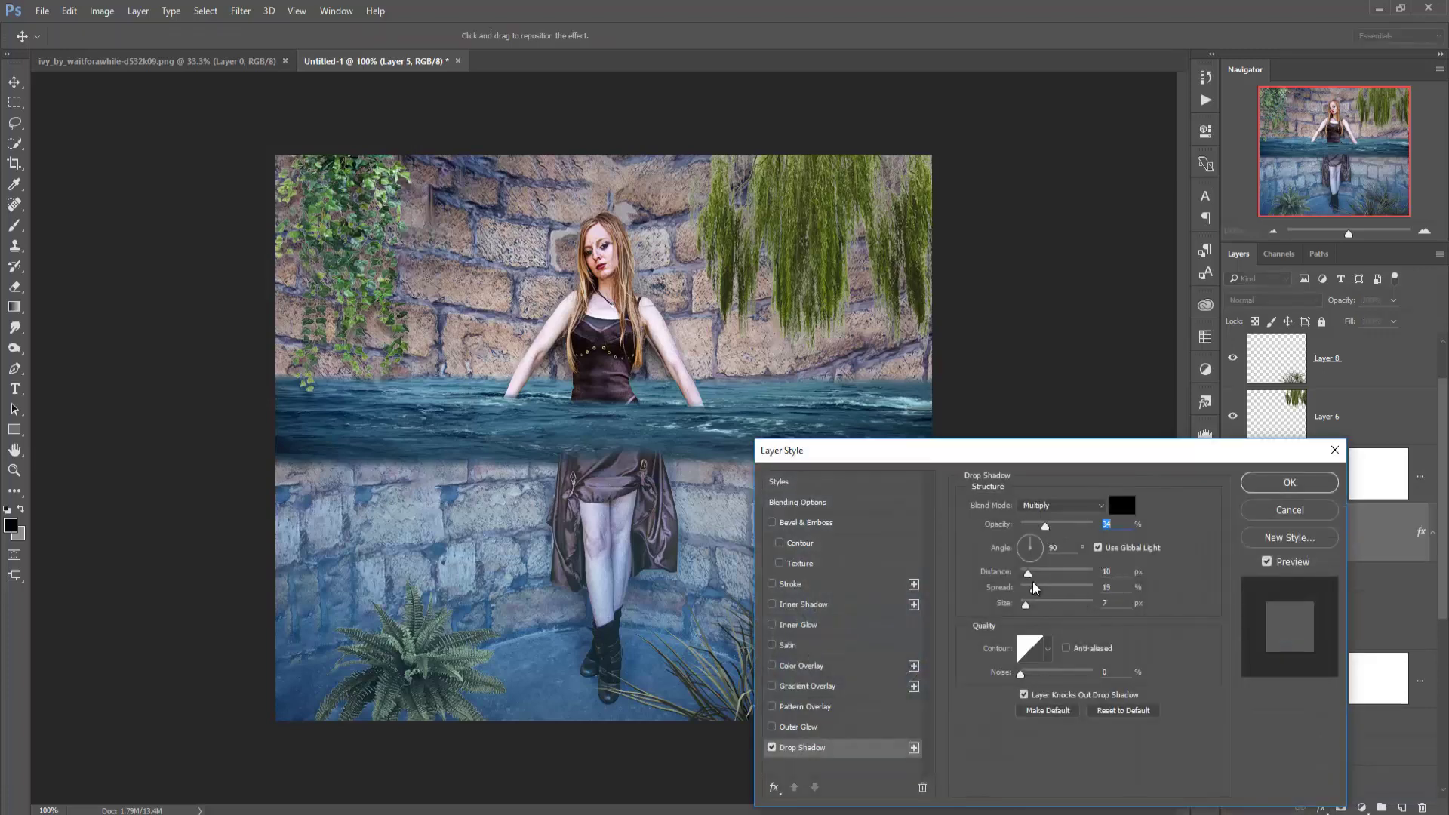
{"action": "left_click_drag", "start_coordinate": [1032, 579], "coordinate": [1030, 580]}
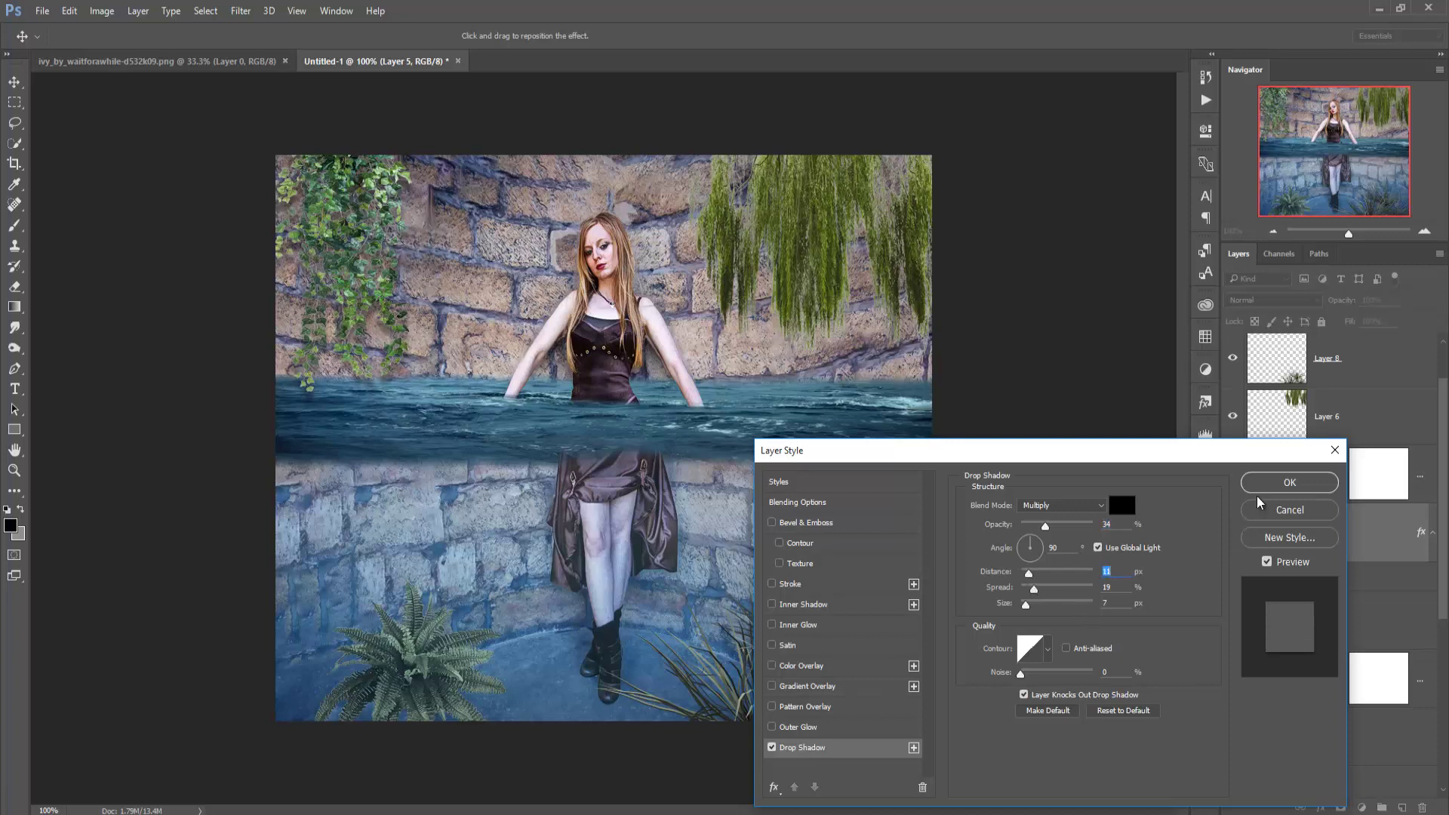
{"action": "left_click", "coordinate": [1279, 484]}
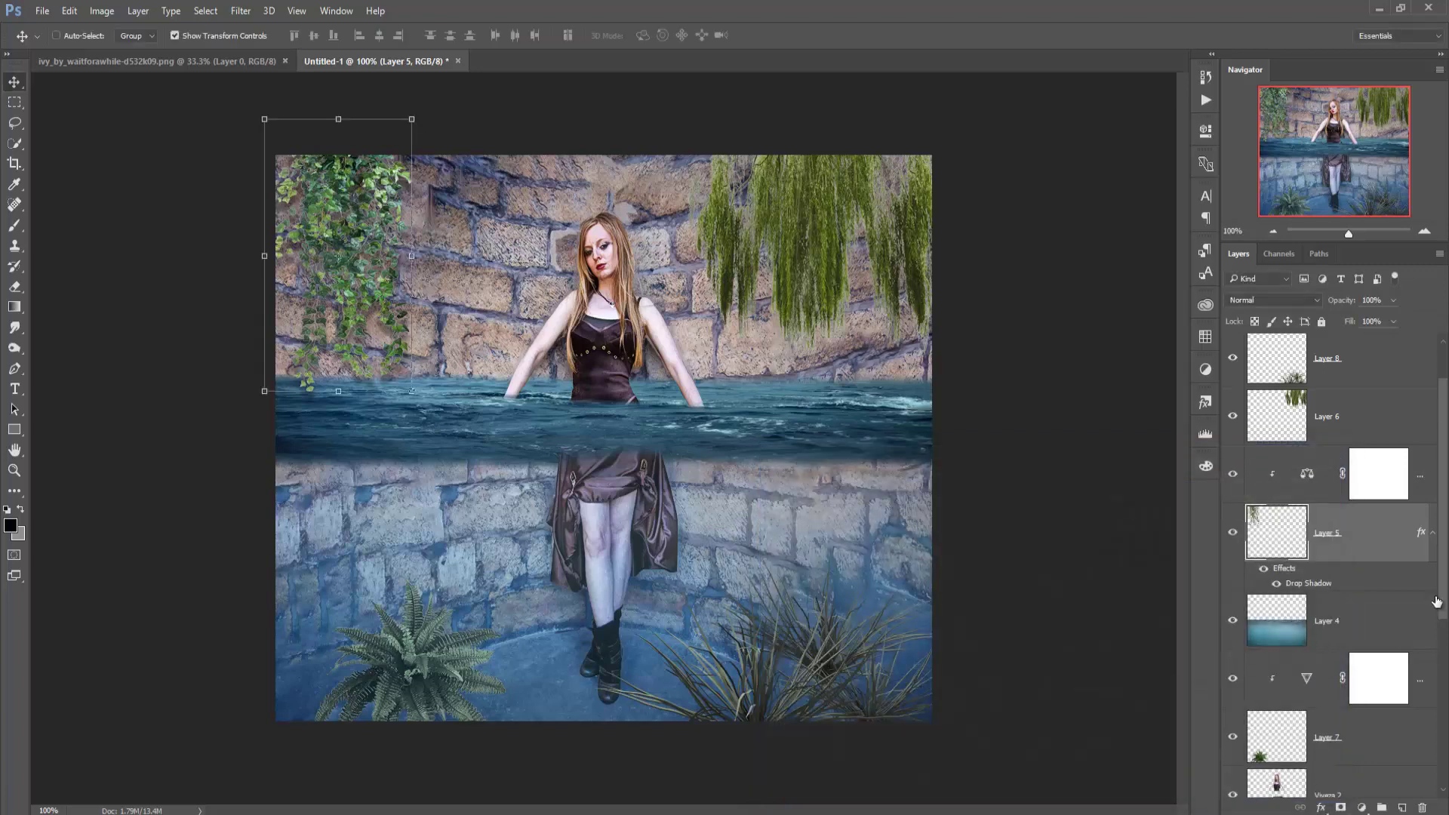
- Add a matching drop shadow to the willow on Layer 6
{"action": "left_click", "coordinate": [1291, 412]}
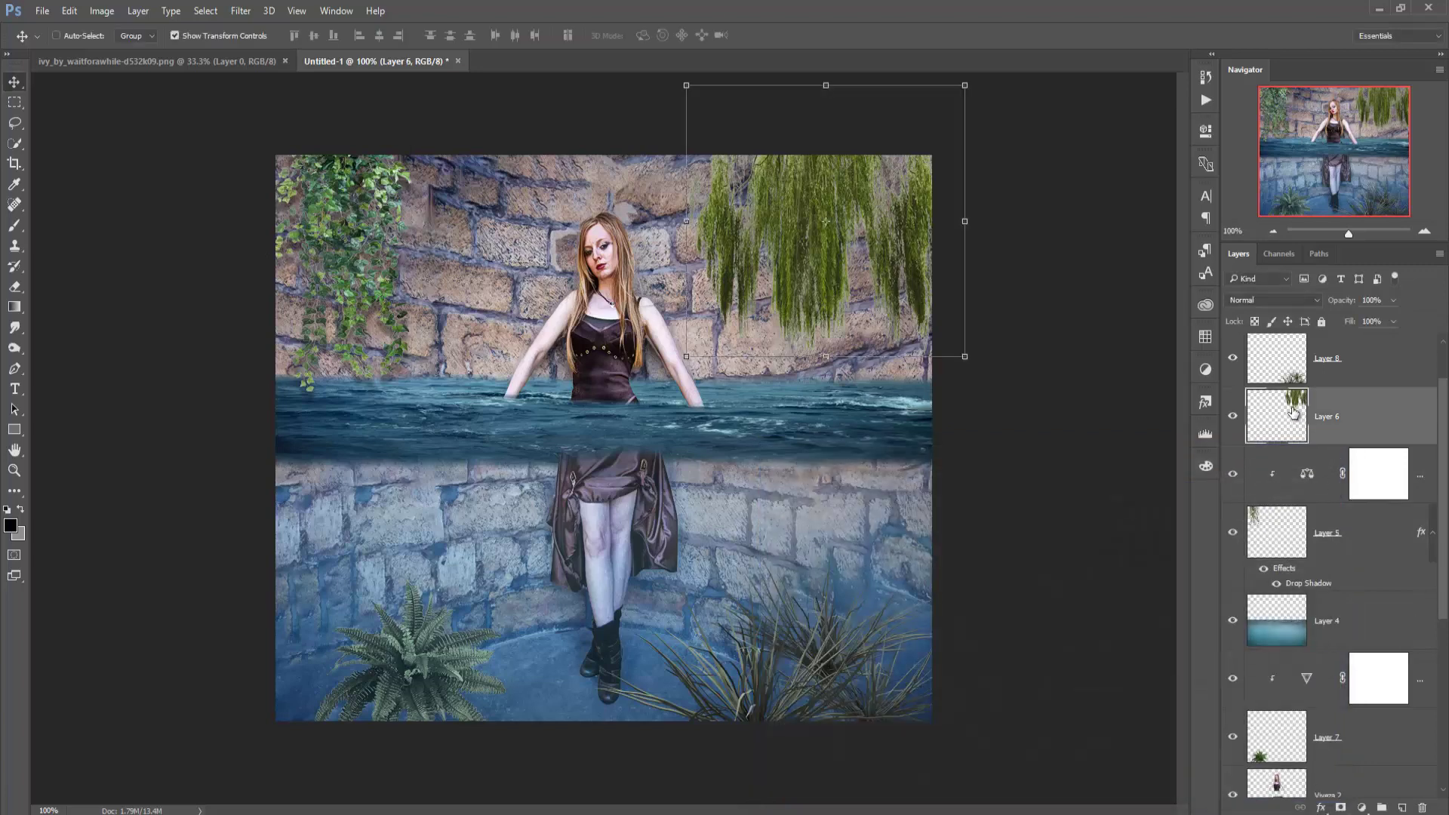
{"action": "left_click", "coordinate": [1322, 805]}
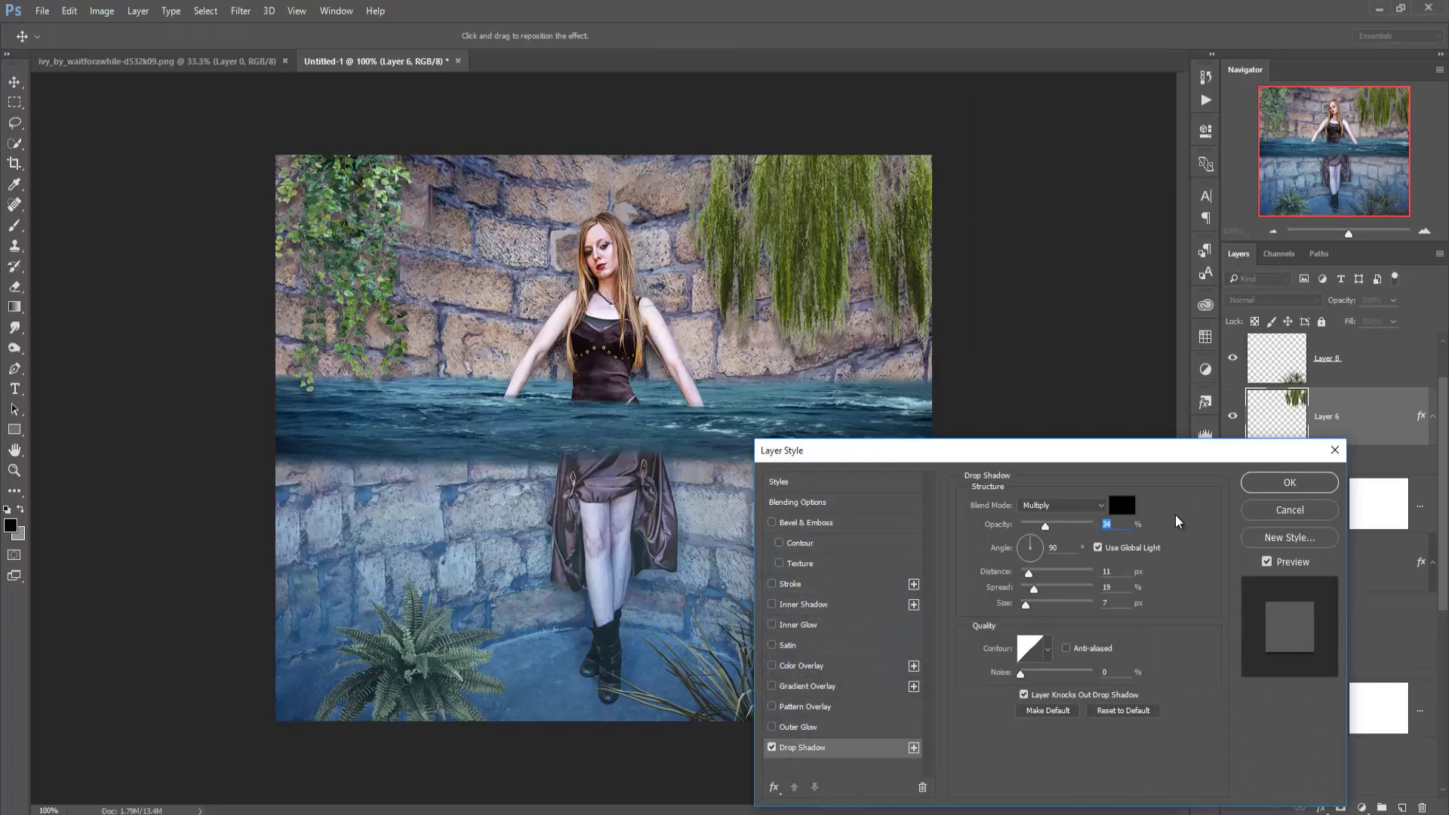
{"action": "left_click", "coordinate": [1275, 484]}
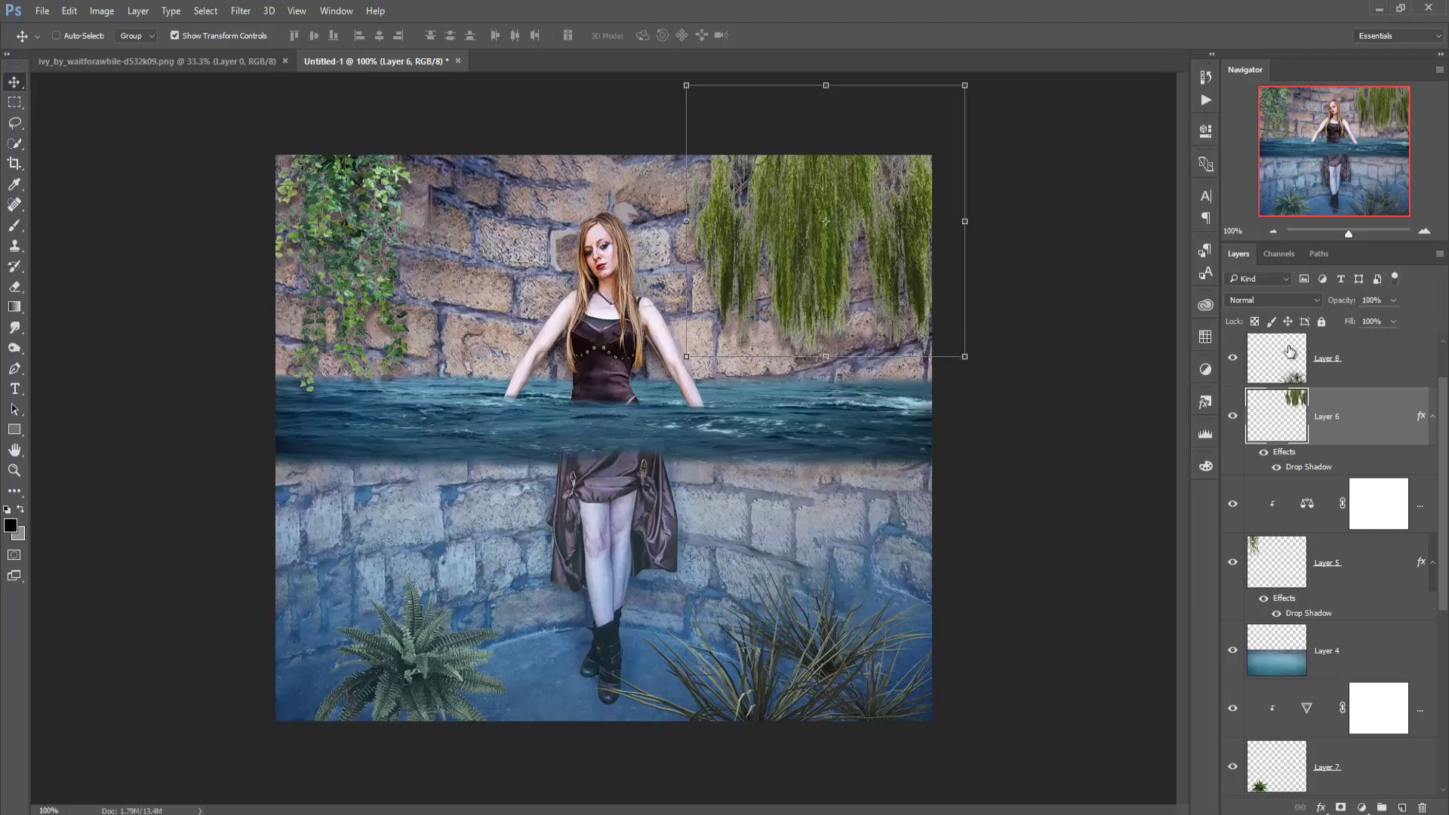
- Add a top Color Balance adjustment shifting midtones toward cyan, Cyan-Red -32
{"action": "left_click", "coordinate": [1355, 366]}
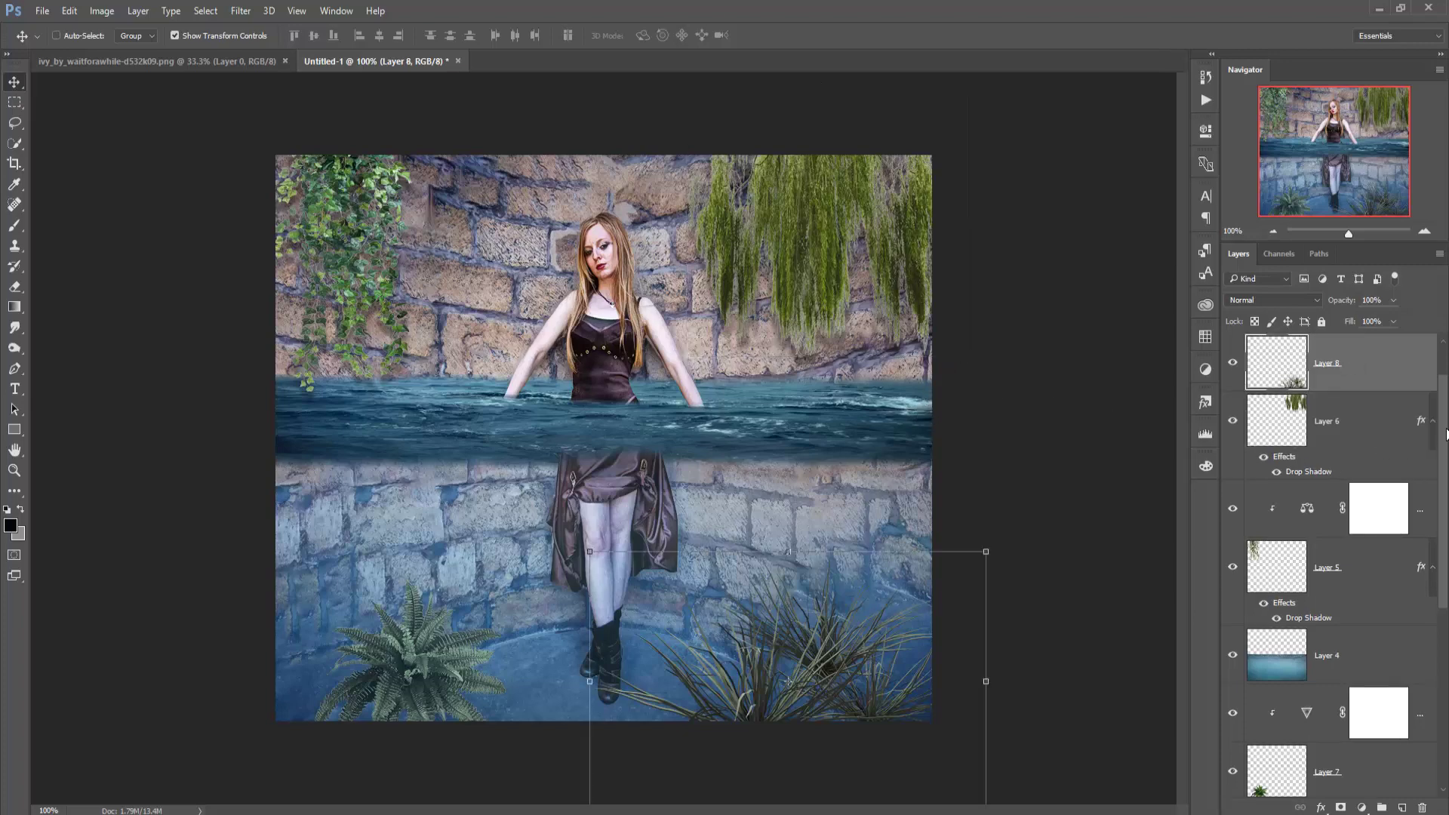
{"action": "scroll", "coordinate": [1447, 434], "scroll_direction": "up", "scroll_amount": 1}
{"action": "left_click", "coordinate": [1378, 362]}
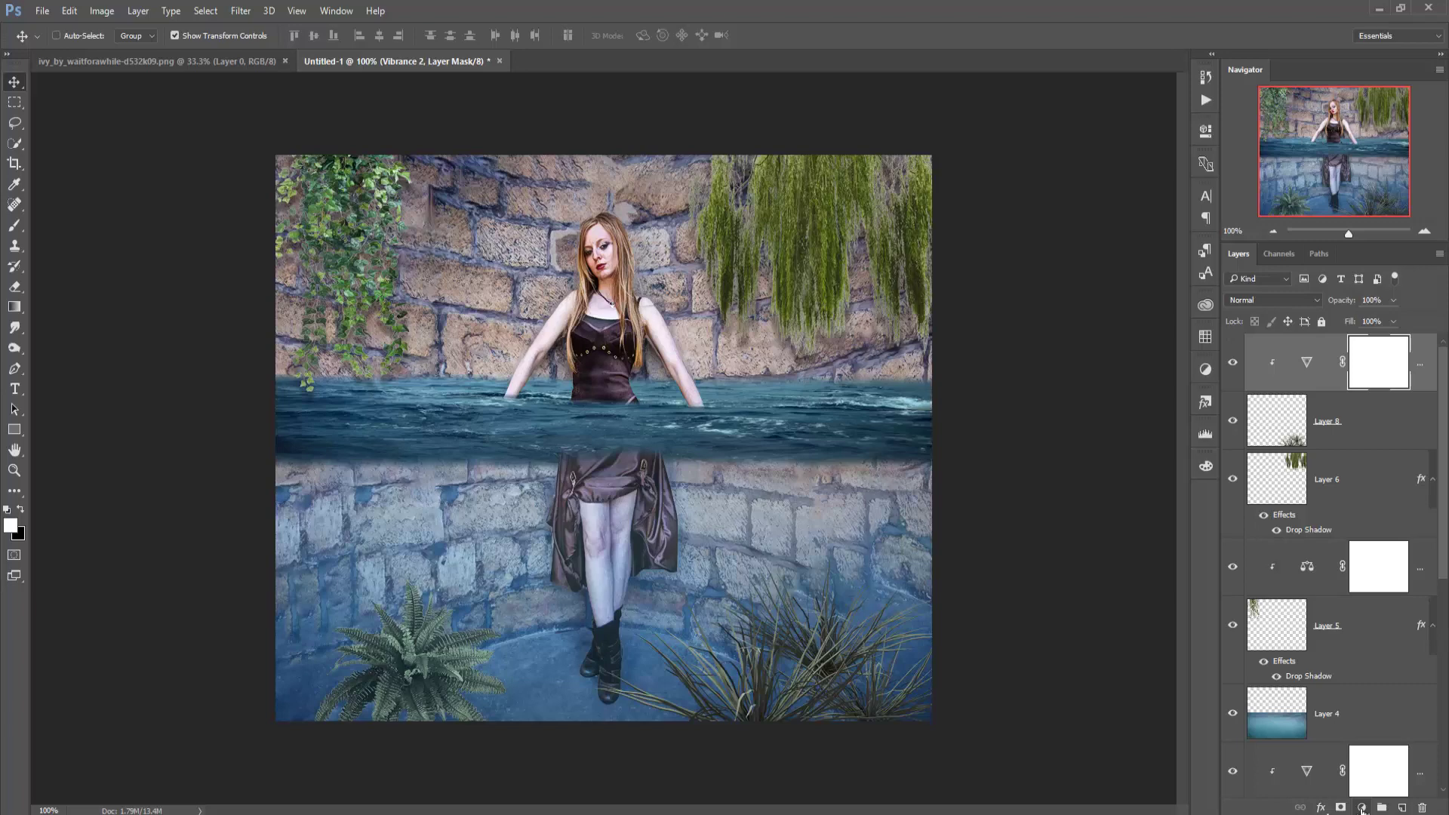
{"action": "left_click", "coordinate": [1363, 808]}
{"action": "left_click", "coordinate": [1396, 626]}
{"action": "left_click_drag", "start_coordinate": [1057, 209], "coordinate": [1043, 213]}
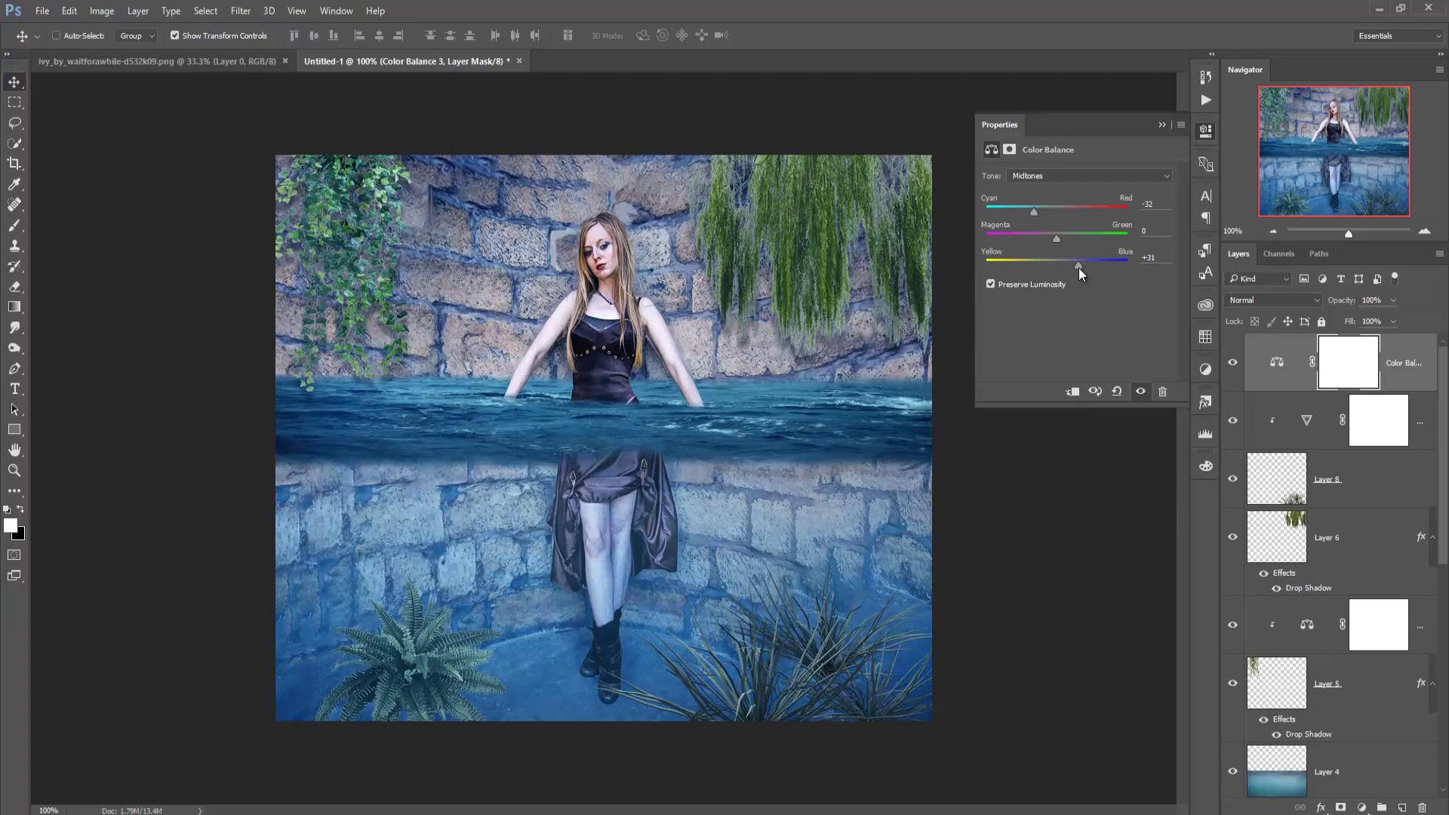
- Close the Color Balance properties and add an empty Layer 9 above the Vibrance layer
{"action": "left_click", "coordinate": [1162, 125]}
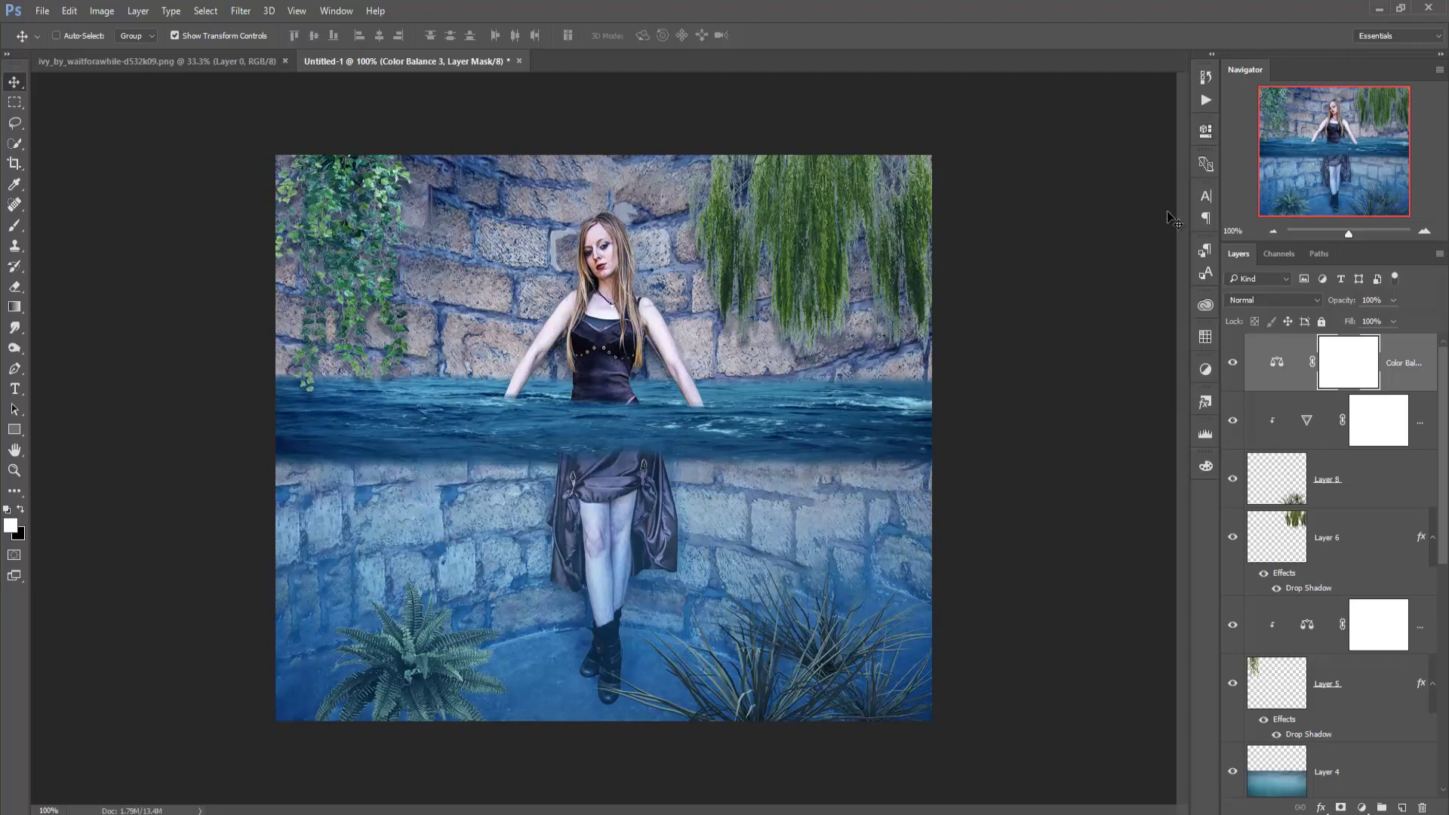
{"action": "left_click", "coordinate": [1406, 386]}
{"action": "left_click", "coordinate": [1416, 492]}
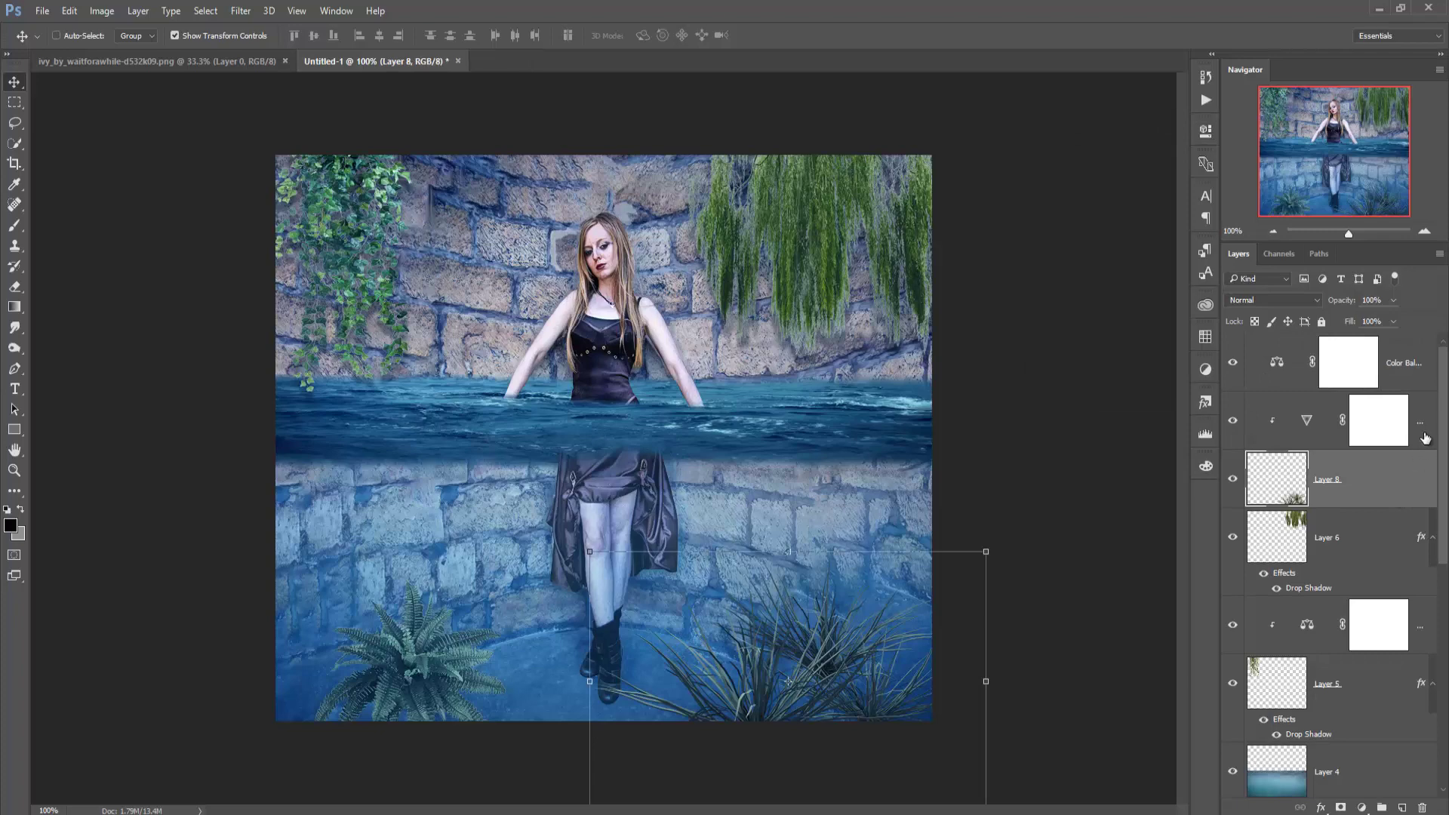
{"action": "left_click", "coordinate": [1425, 439]}
{"action": "left_click", "coordinate": [1402, 806]}
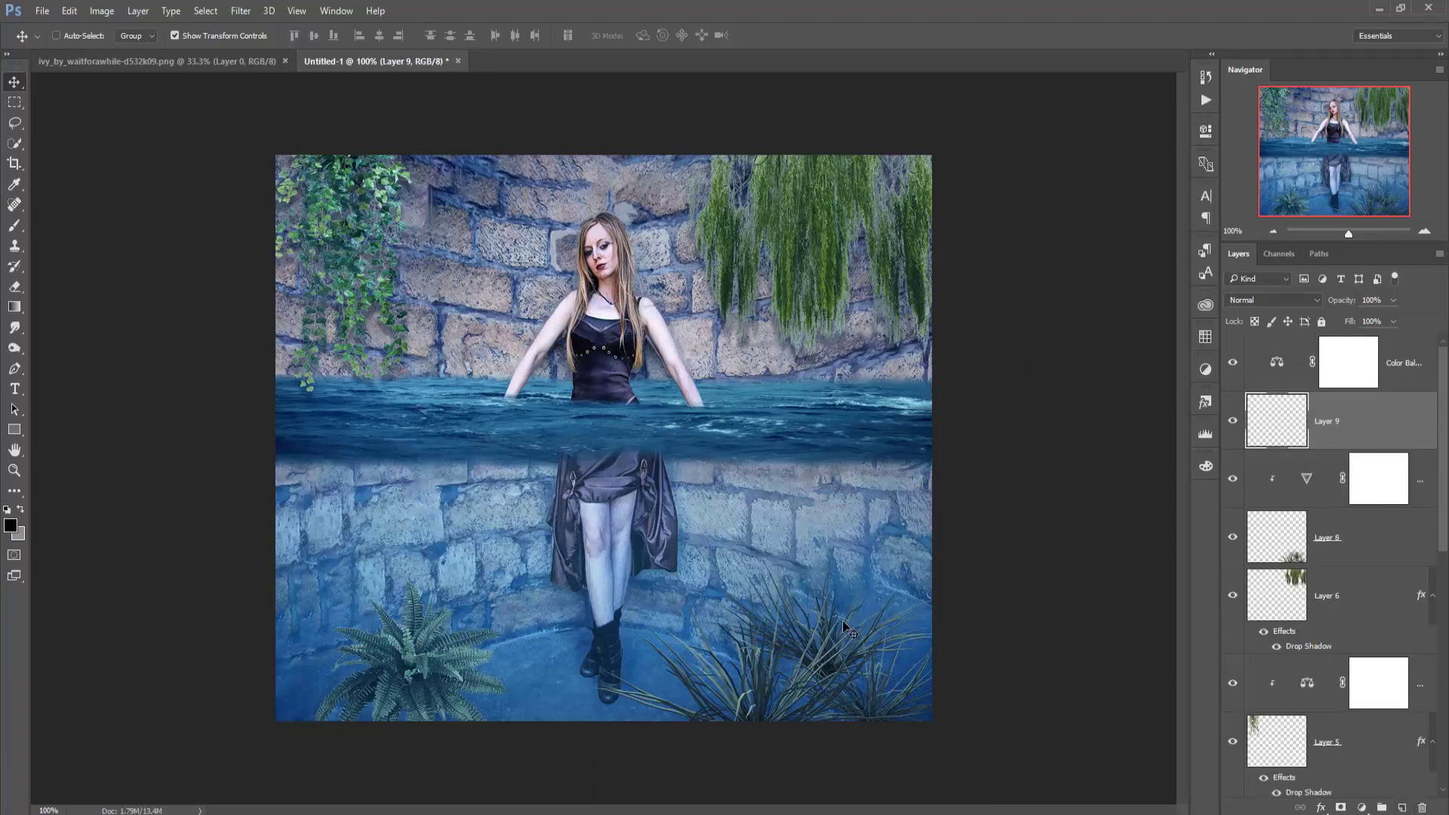
{"action": "left_click", "coordinate": [6, 233]}
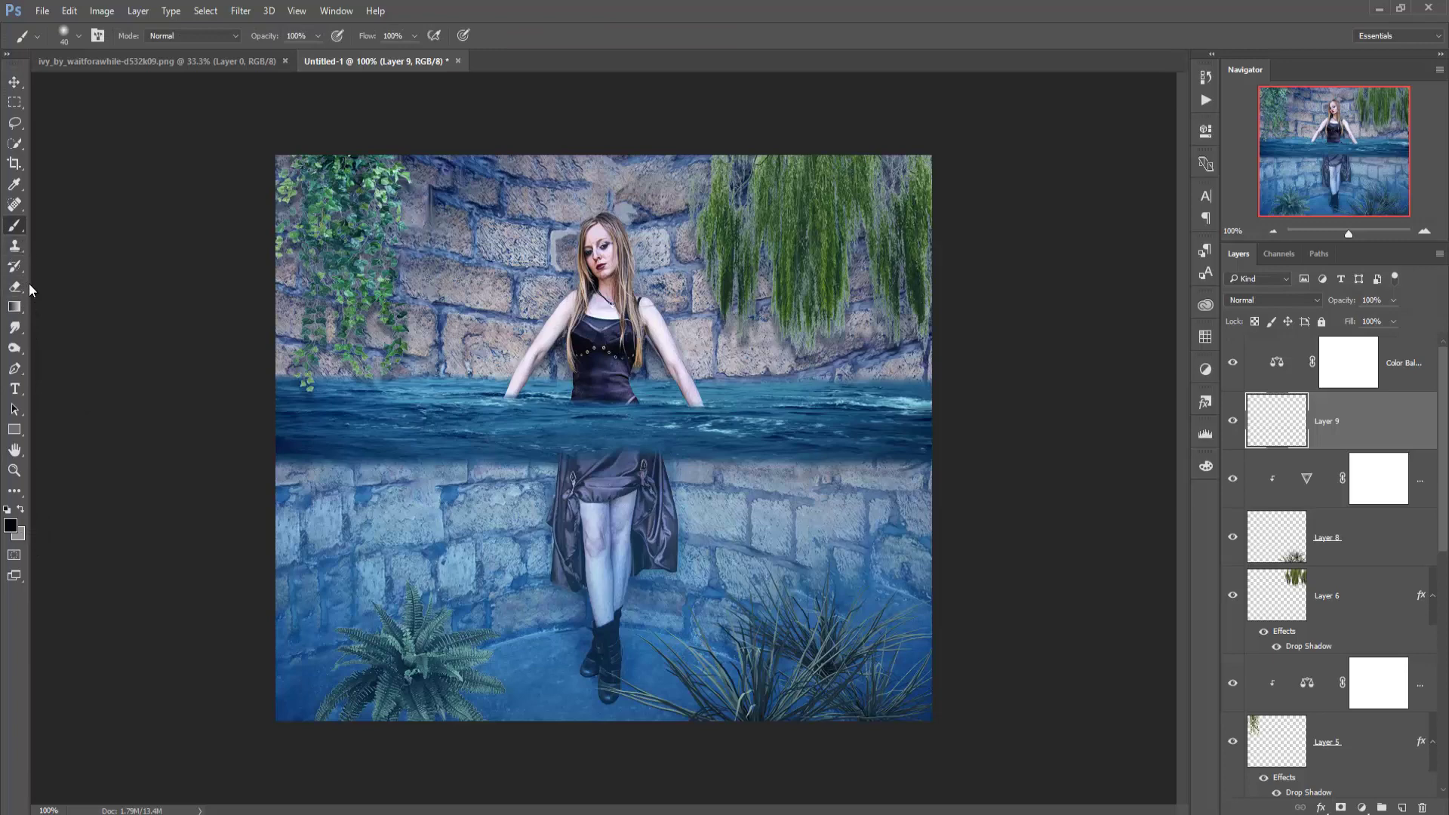
- Load the 1558 water splash brush and size it to 125 px
{"action": "left_click", "coordinate": [78, 36]}
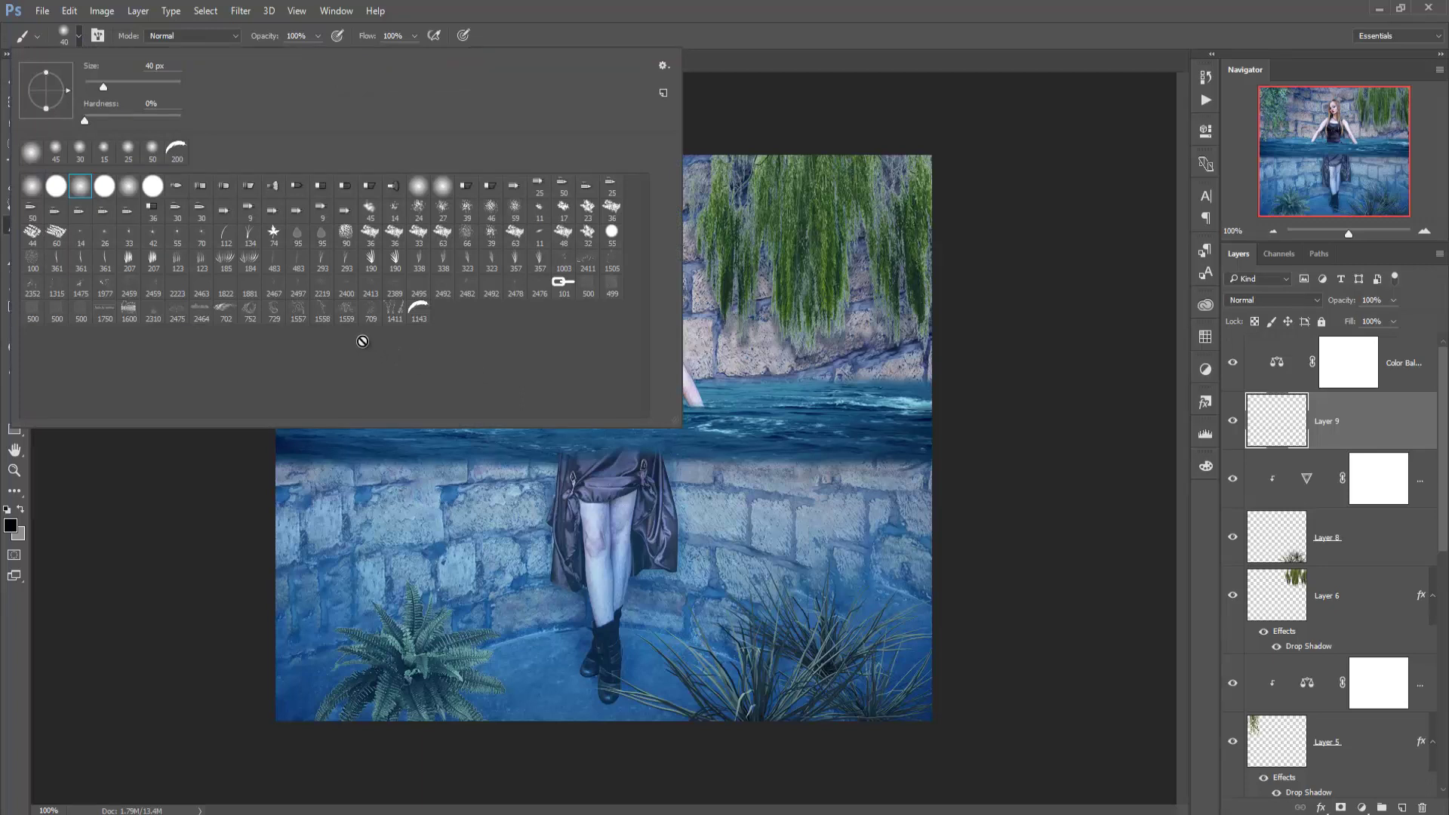
{"action": "left_click", "coordinate": [323, 313]}
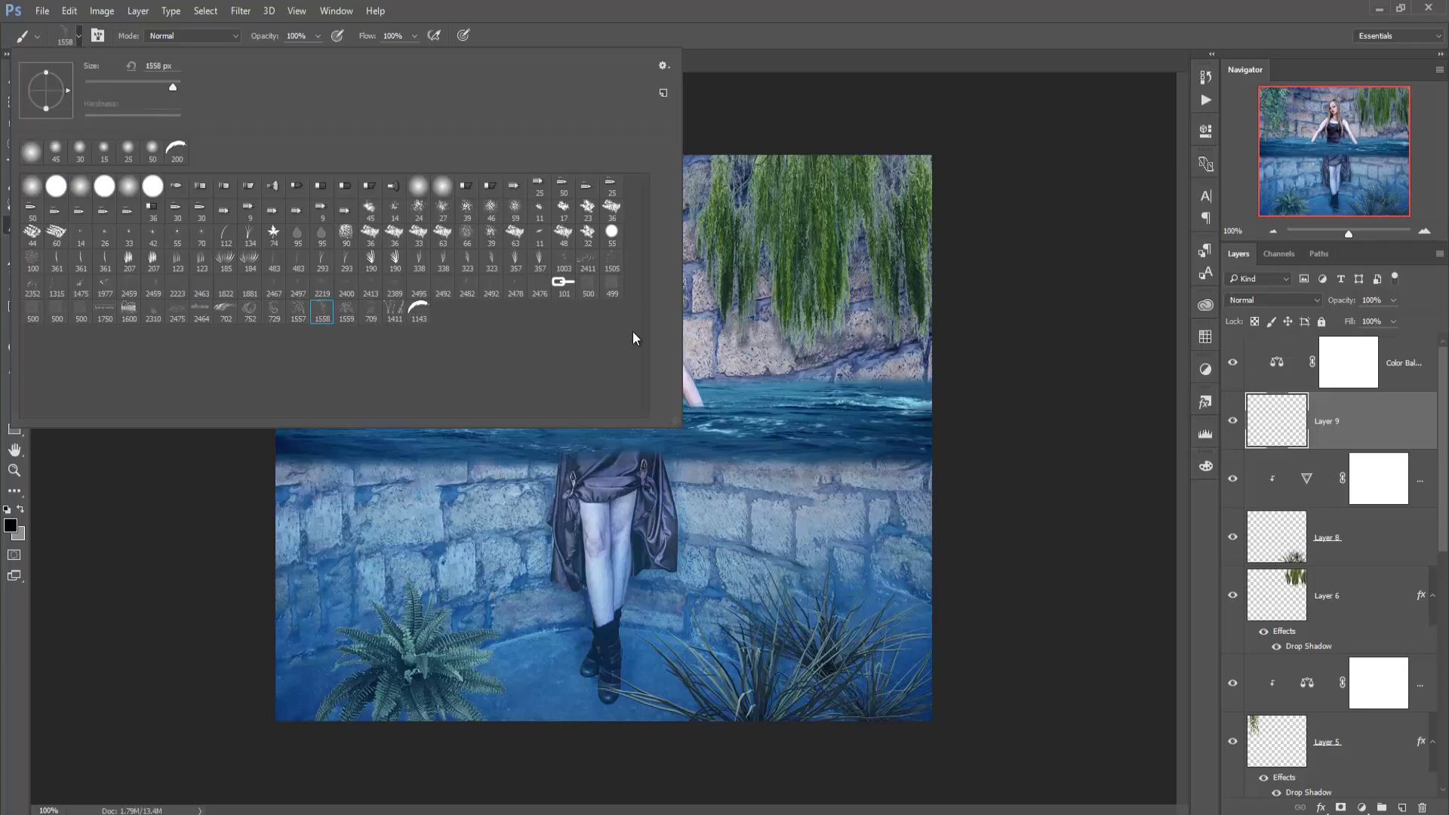
{"action": "left_click", "coordinate": [960, 6]}
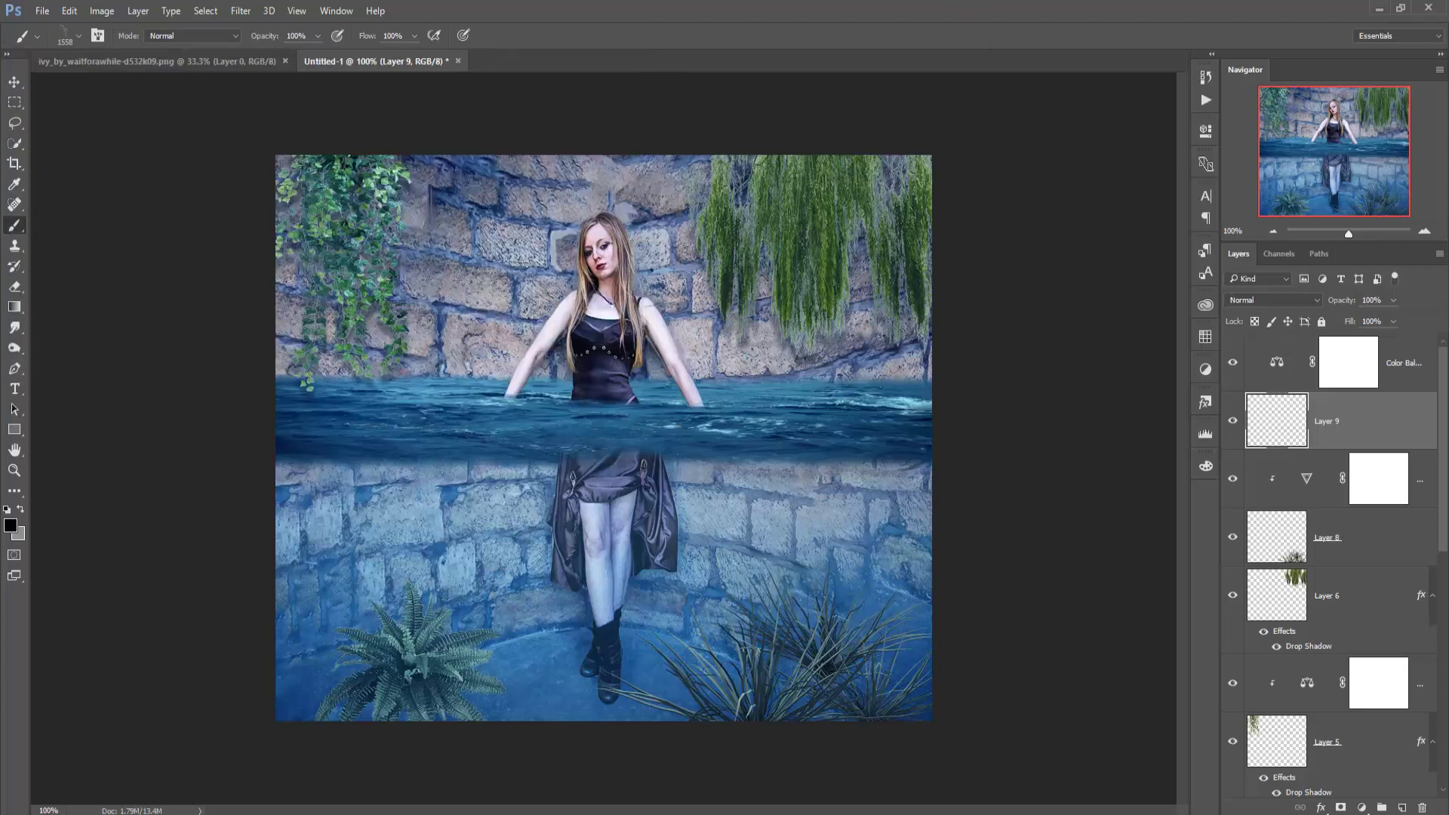
{"action": "key", "text": "bracketleft"}
{"action": "key", "text": "bracketleft"}
{"action": "key", "text": "bracketleft"}
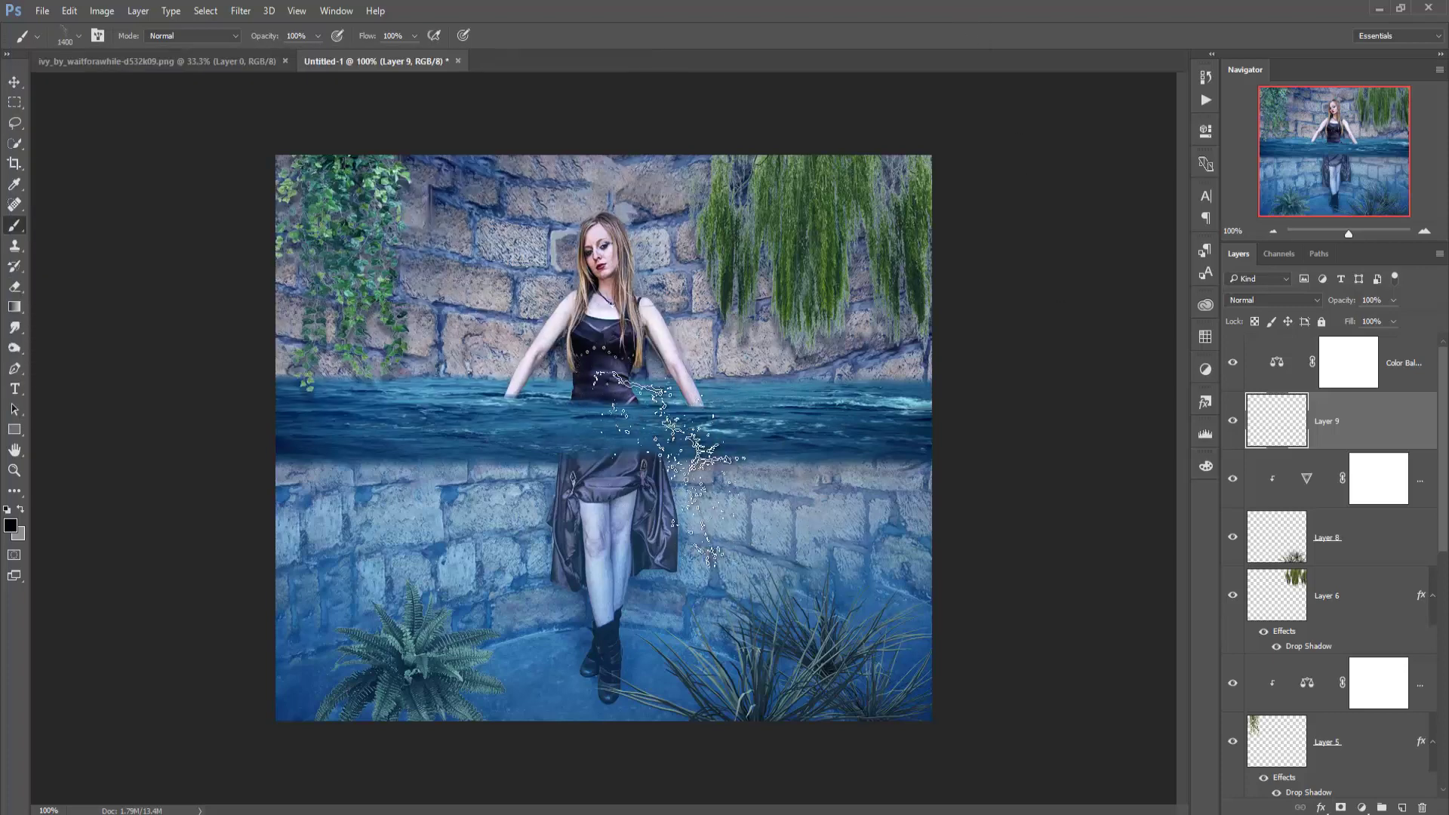
{"action": "key", "text": "bracketright"}
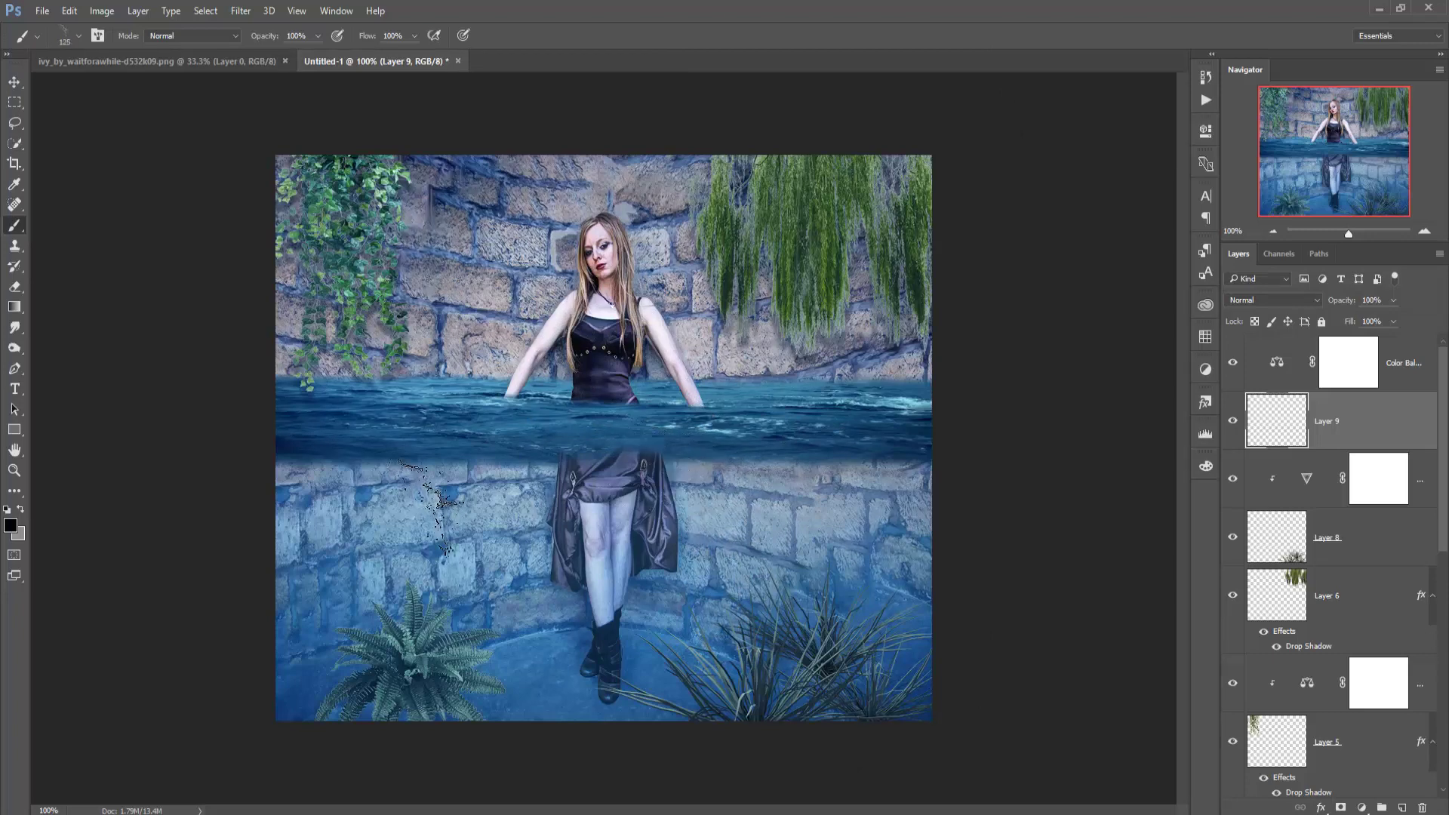
- Rotate the splash brush tip slightly clockwise, keeping its size at 125 px
{"action": "right_click", "coordinate": [436, 513]}
{"action": "left_click_drag", "start_coordinate": [491, 483], "coordinate": [500, 462]}
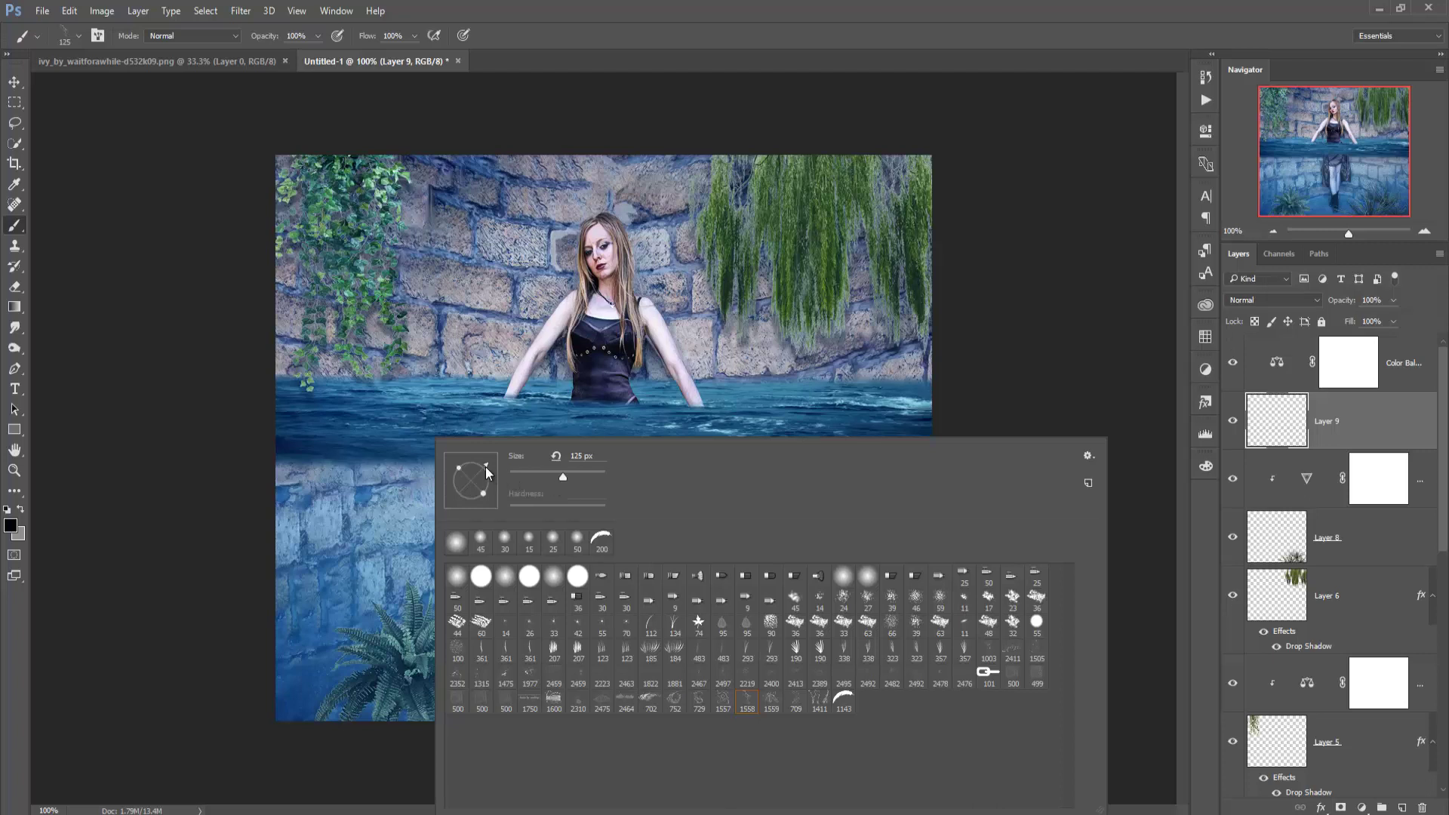
{"action": "left_click_drag", "start_coordinate": [479, 463], "coordinate": [483, 461]}
{"action": "left_click_drag", "start_coordinate": [483, 462], "coordinate": [489, 462]}
{"action": "left_click", "coordinate": [753, 25]}
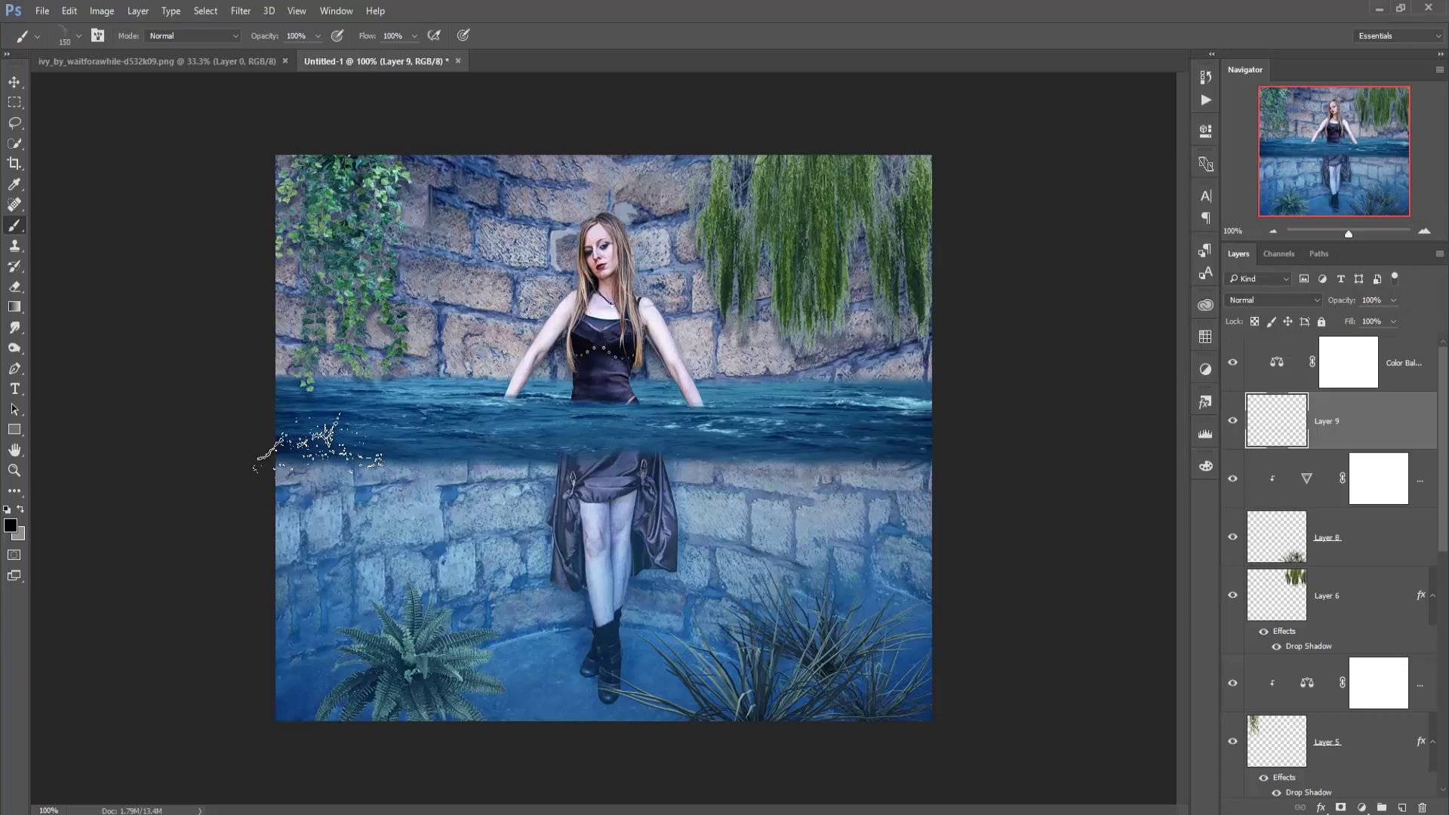
{"action": "key", "text": "bracketleft"}
{"action": "key", "text": "bracketleft"}
{"action": "key", "text": "bracketright"}
{"action": "key", "text": "bracketright"}
- Set the foreground to white and paint water splashes along the waterline
{"action": "left_click", "coordinate": [10, 524]}
{"action": "left_click", "coordinate": [974, 377]}
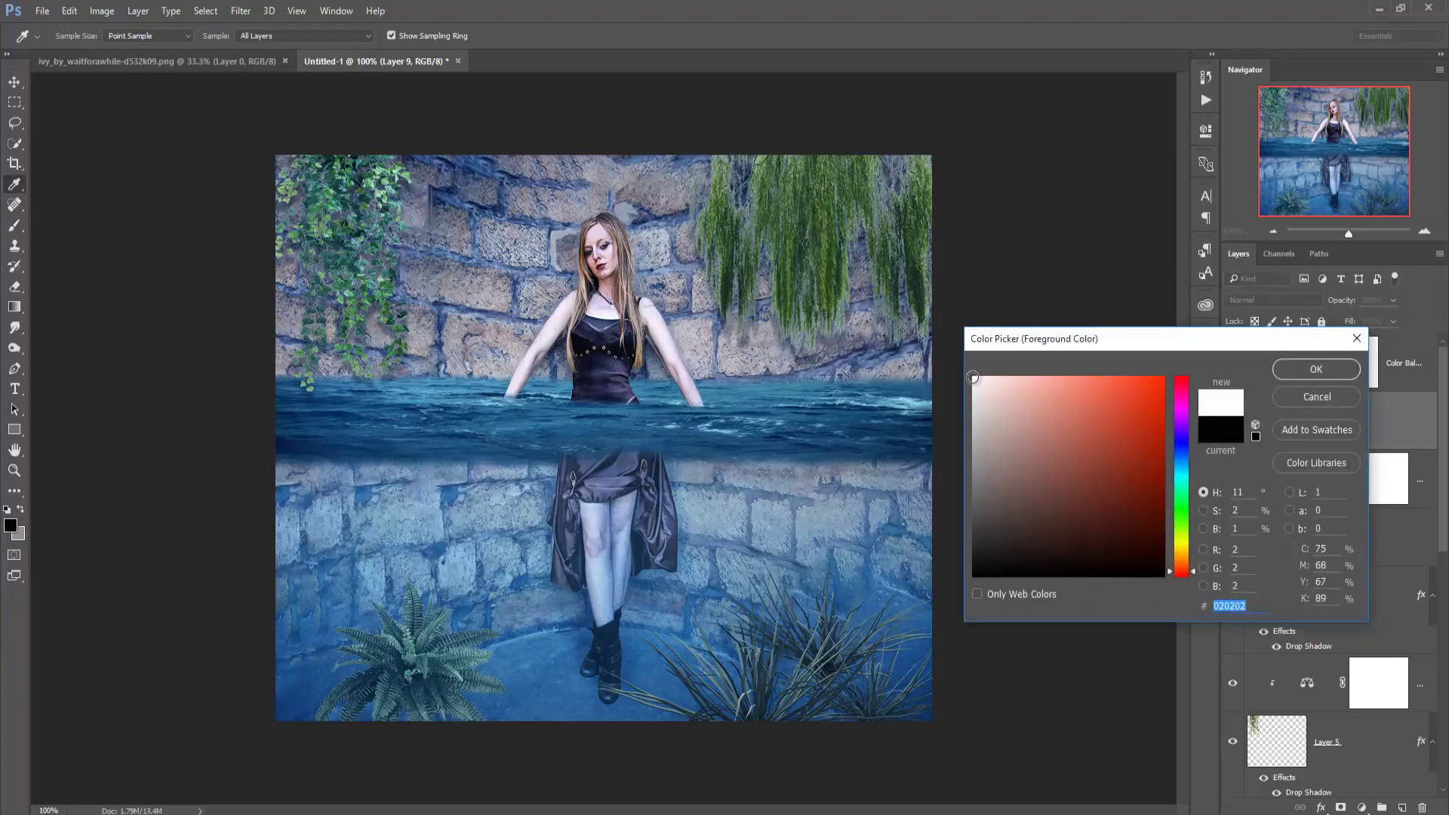
{"action": "left_click", "coordinate": [1316, 369]}
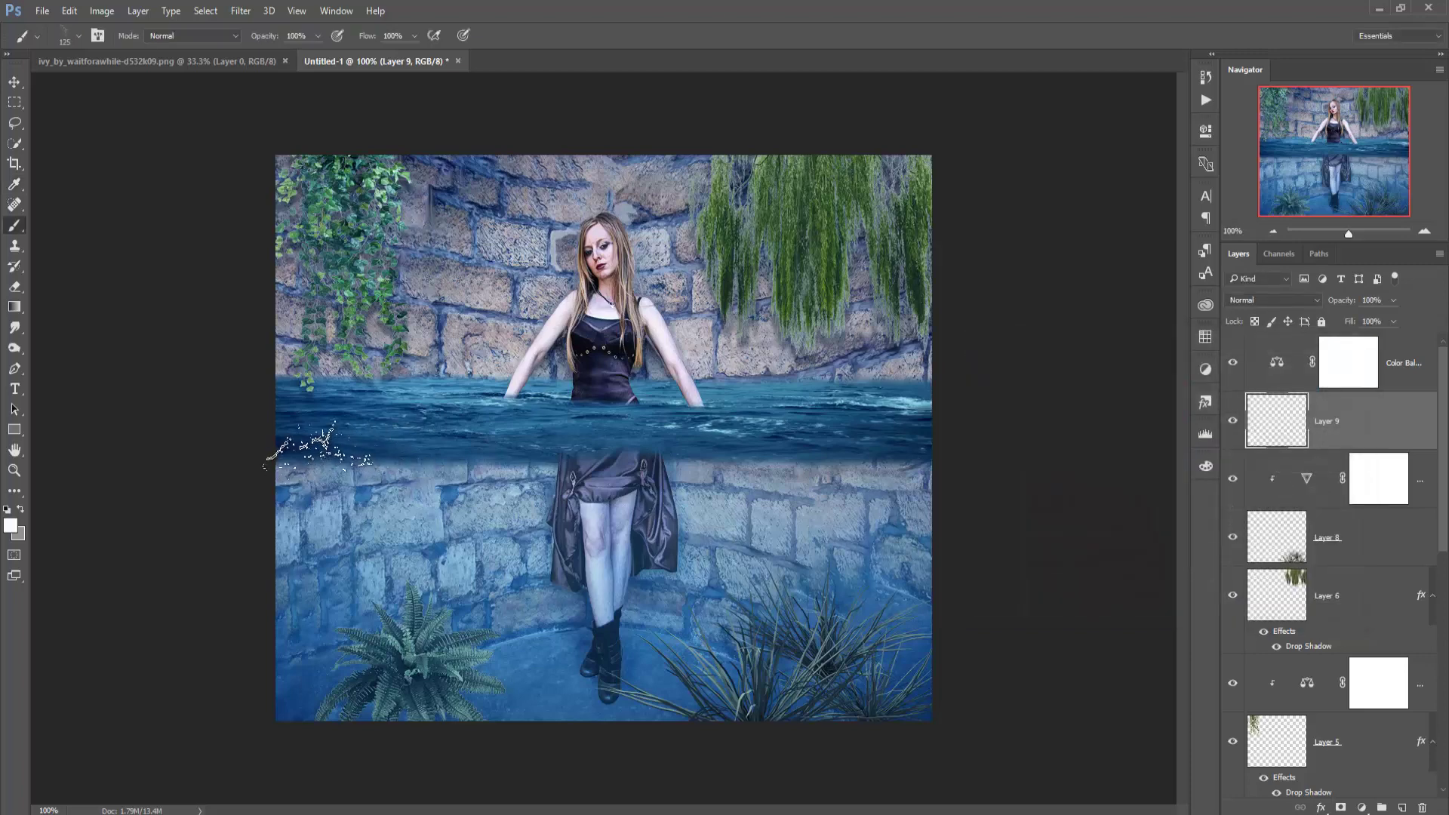
{"action": "left_click", "coordinate": [323, 450]}
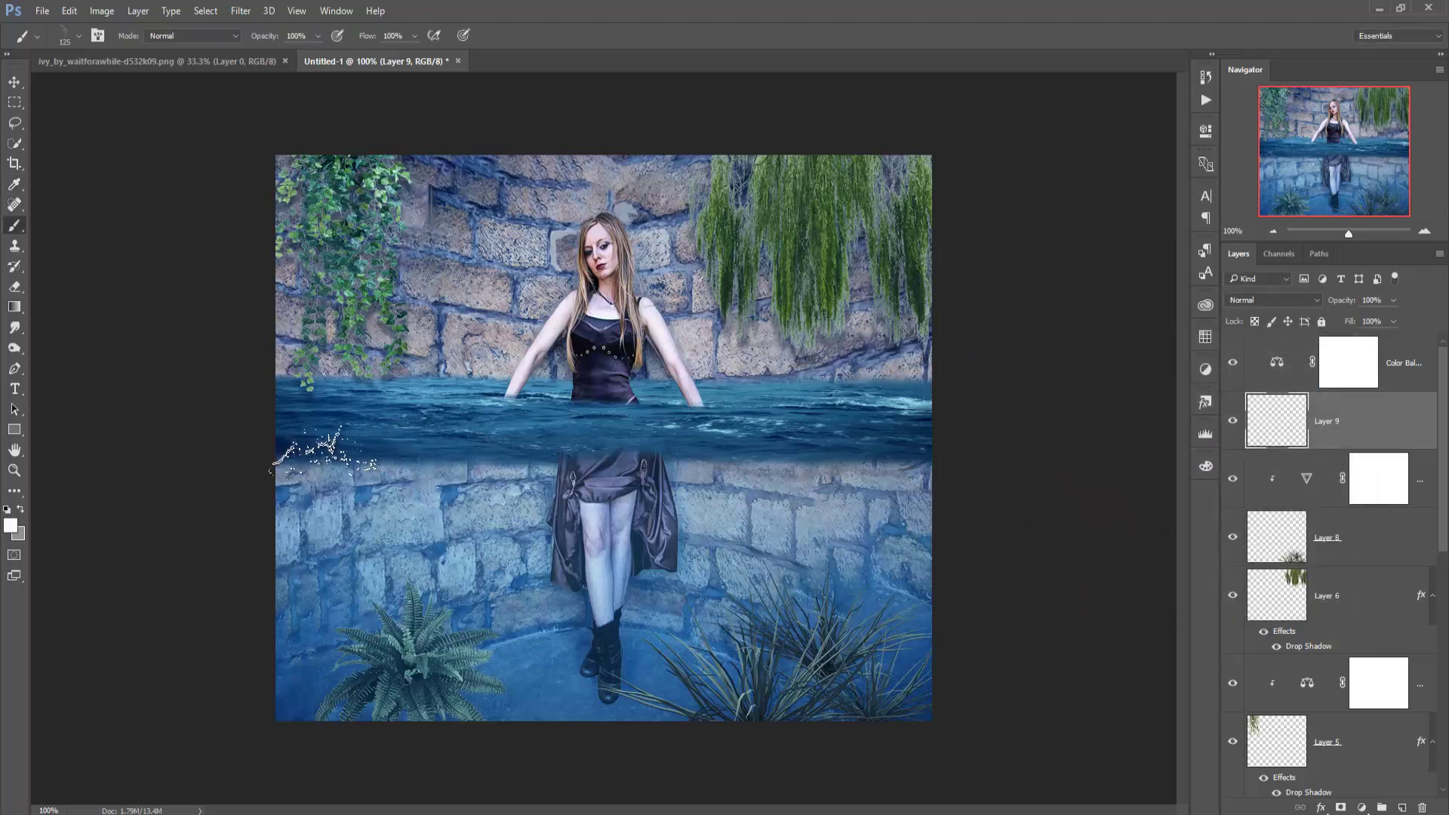
{"action": "left_click", "coordinate": [400, 447]}
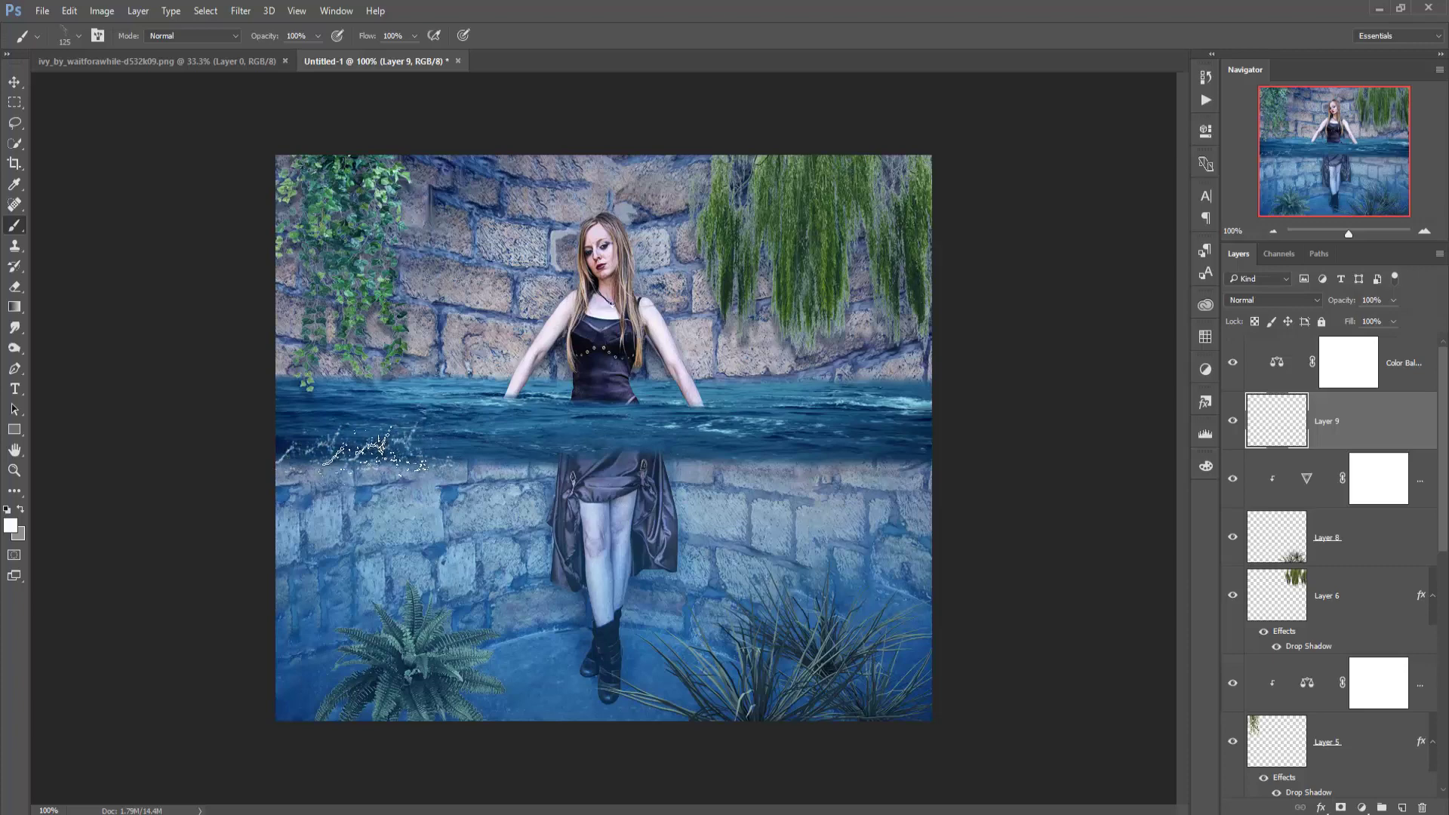
{"action": "left_click", "coordinate": [398, 446]}
{"action": "mouse_move", "coordinate": [398, 446]}
{"action": "left_mouse_down"}
{"action": "mouse_move", "coordinate": [936, 453]}
{"action": "mouse_move", "coordinate": [296, 466]}
{"action": "left_mouse_up"}
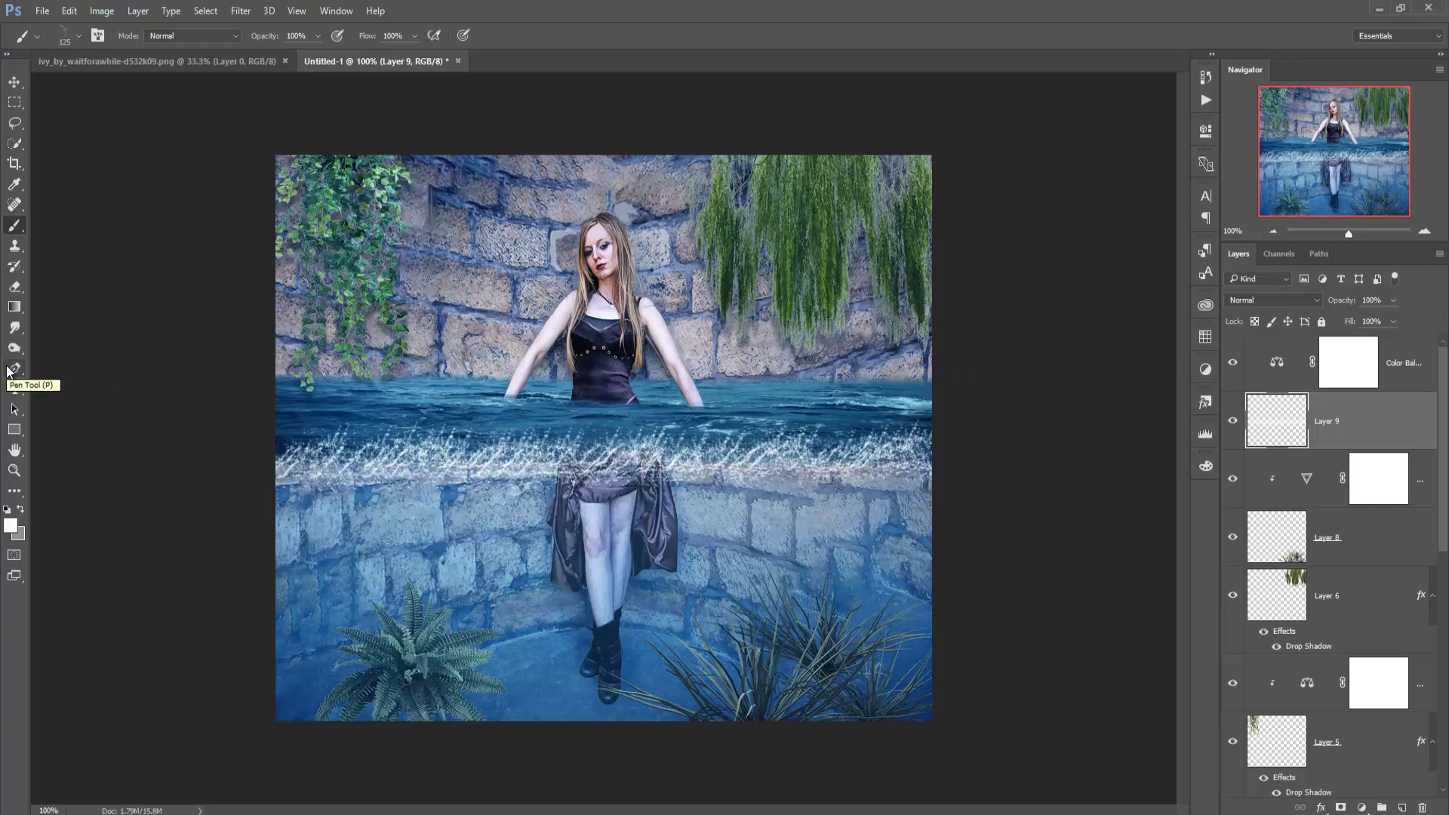
- Duplicate Layer 9 as Layer 9 copy
{"action": "left_click", "coordinate": [16, 83]}
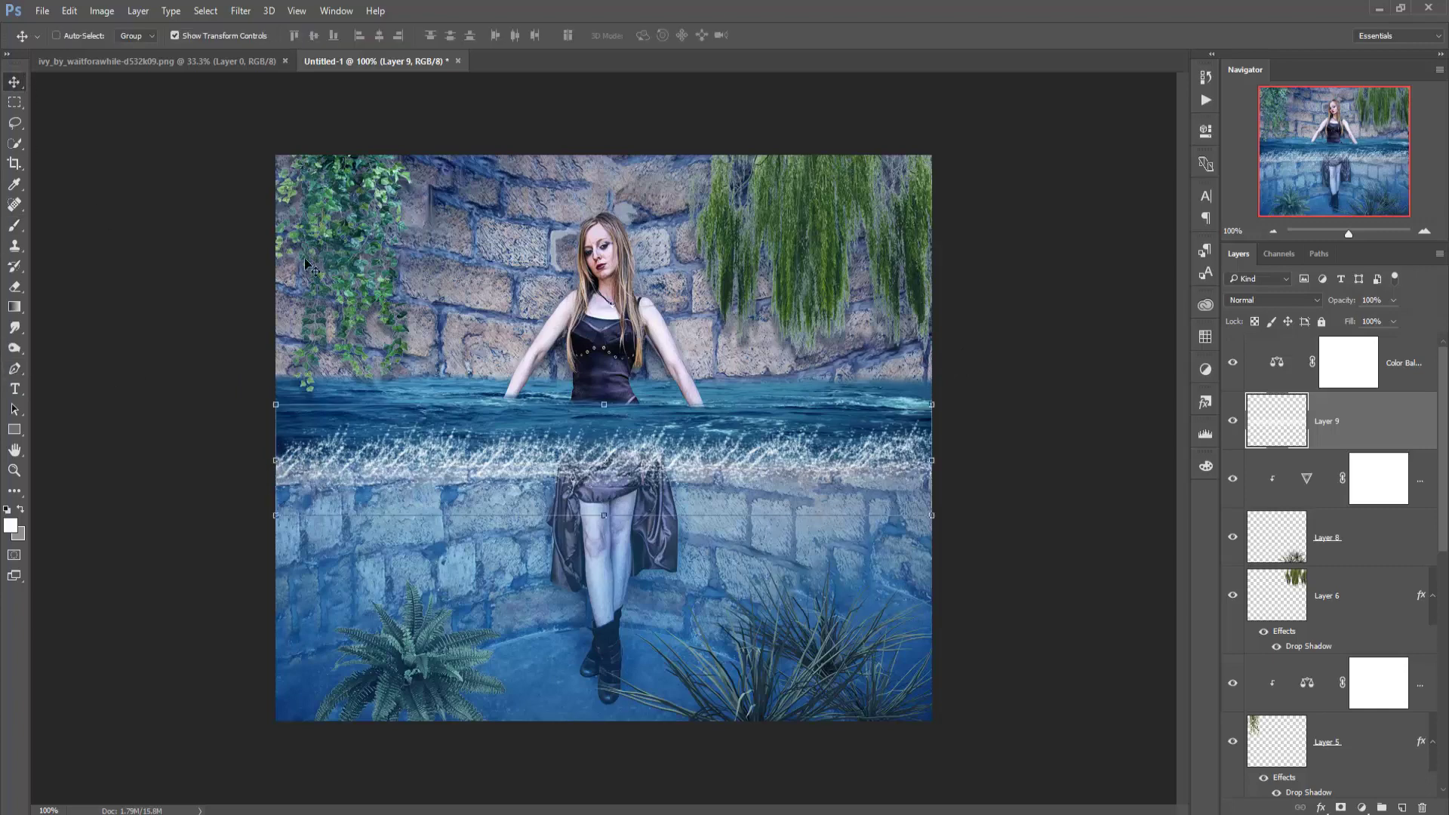
{"action": "right_click", "coordinate": [1304, 424]}
{"action": "left_click", "coordinate": [1283, 173]}
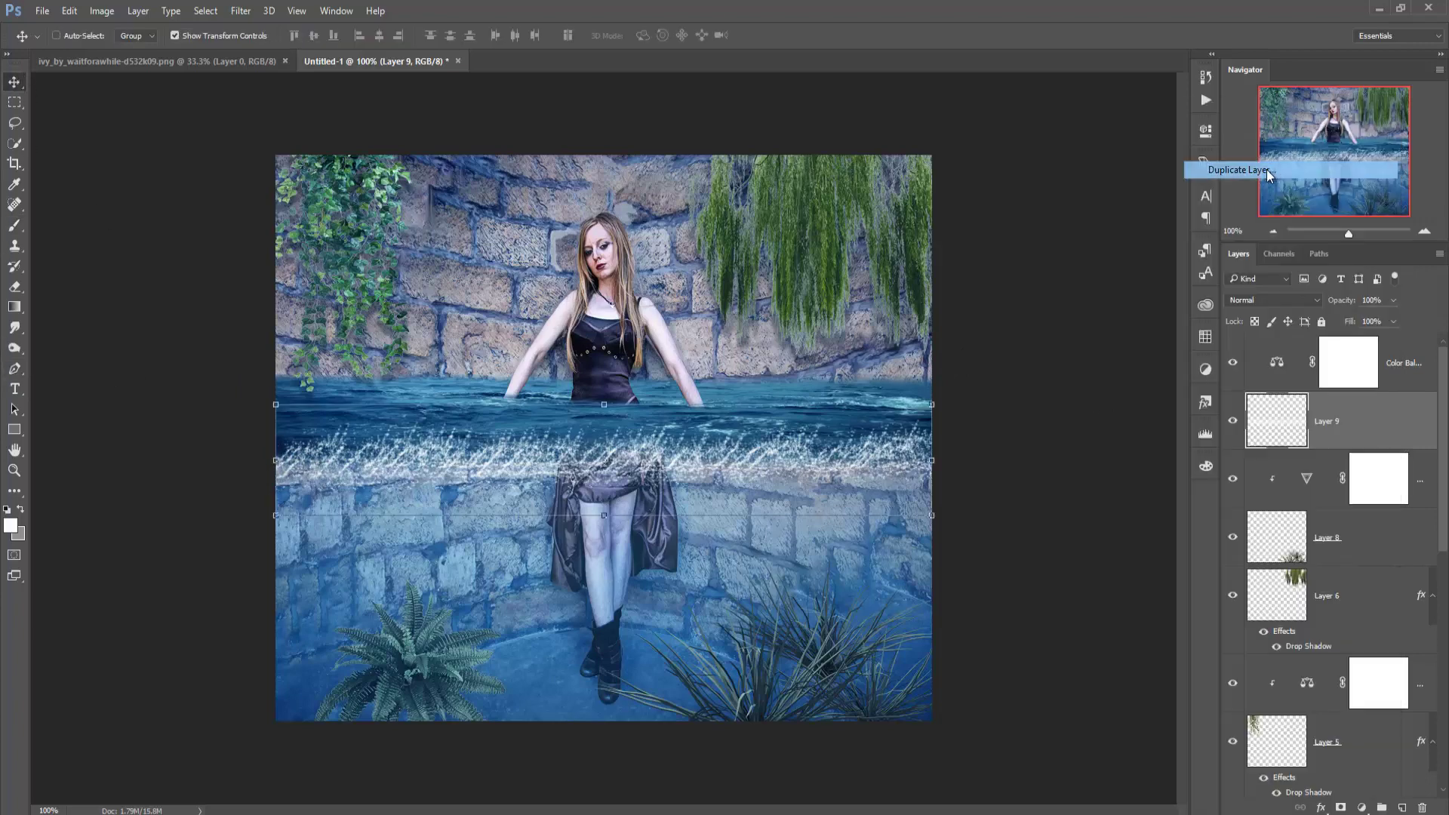
{"action": "left_click", "coordinate": [856, 255]}
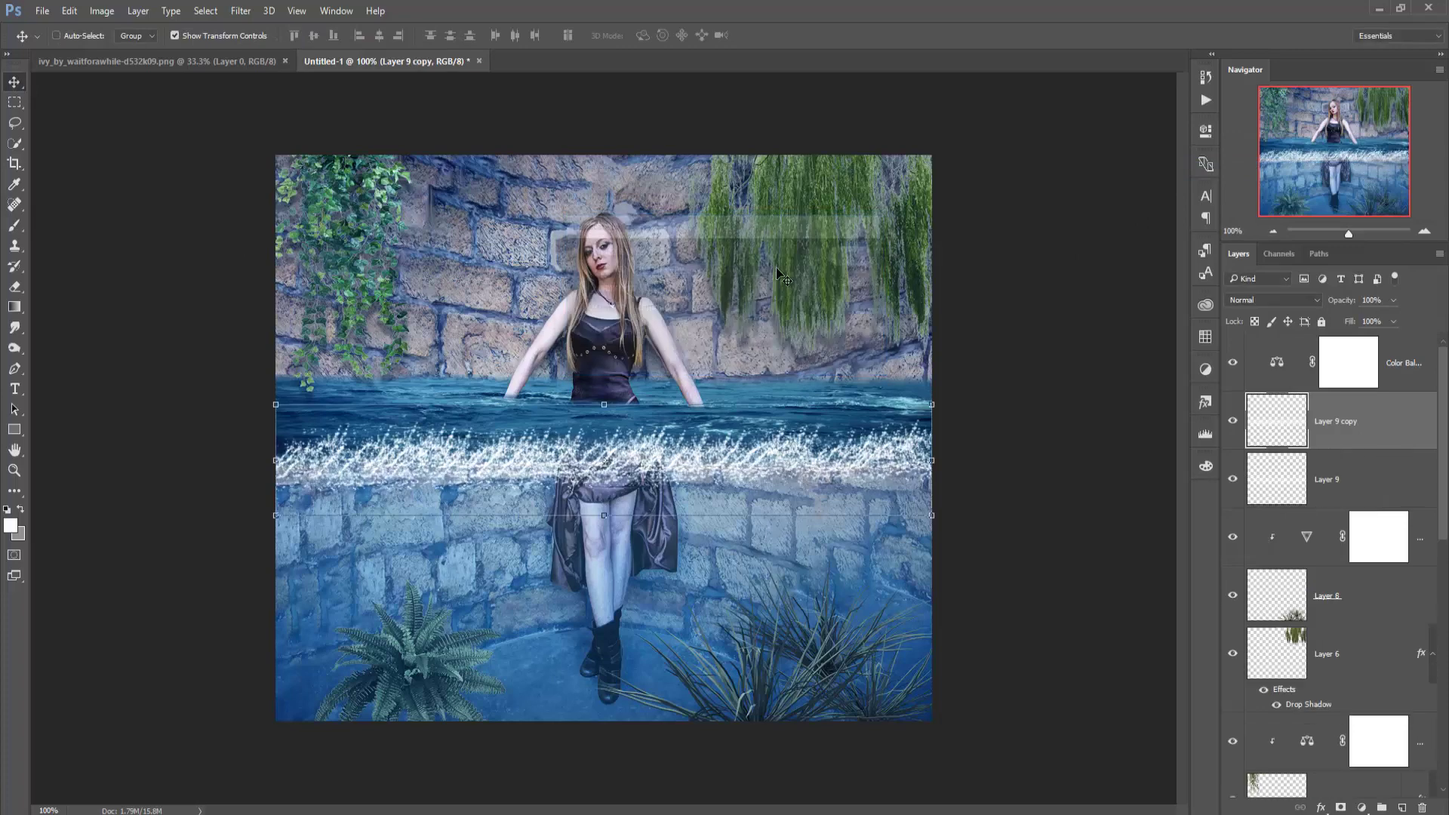
- Flip the splash copy horizontally, nudge it into place, and merge it with Layer 9
{"action": "left_click", "coordinate": [69, 11]}
{"action": "mouse_move", "coordinate": [92, 332]}
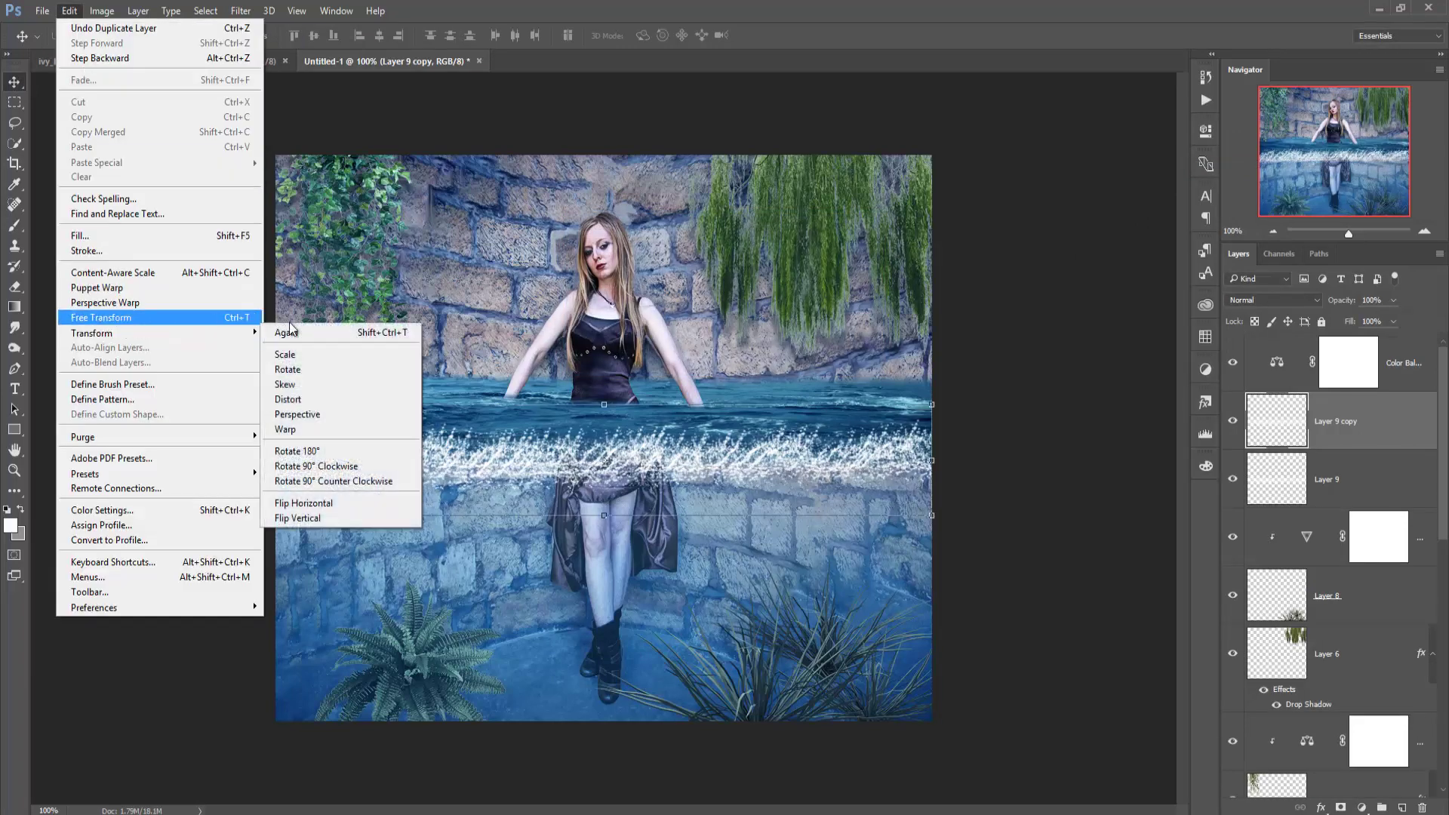
{"action": "left_click", "coordinate": [317, 502]}
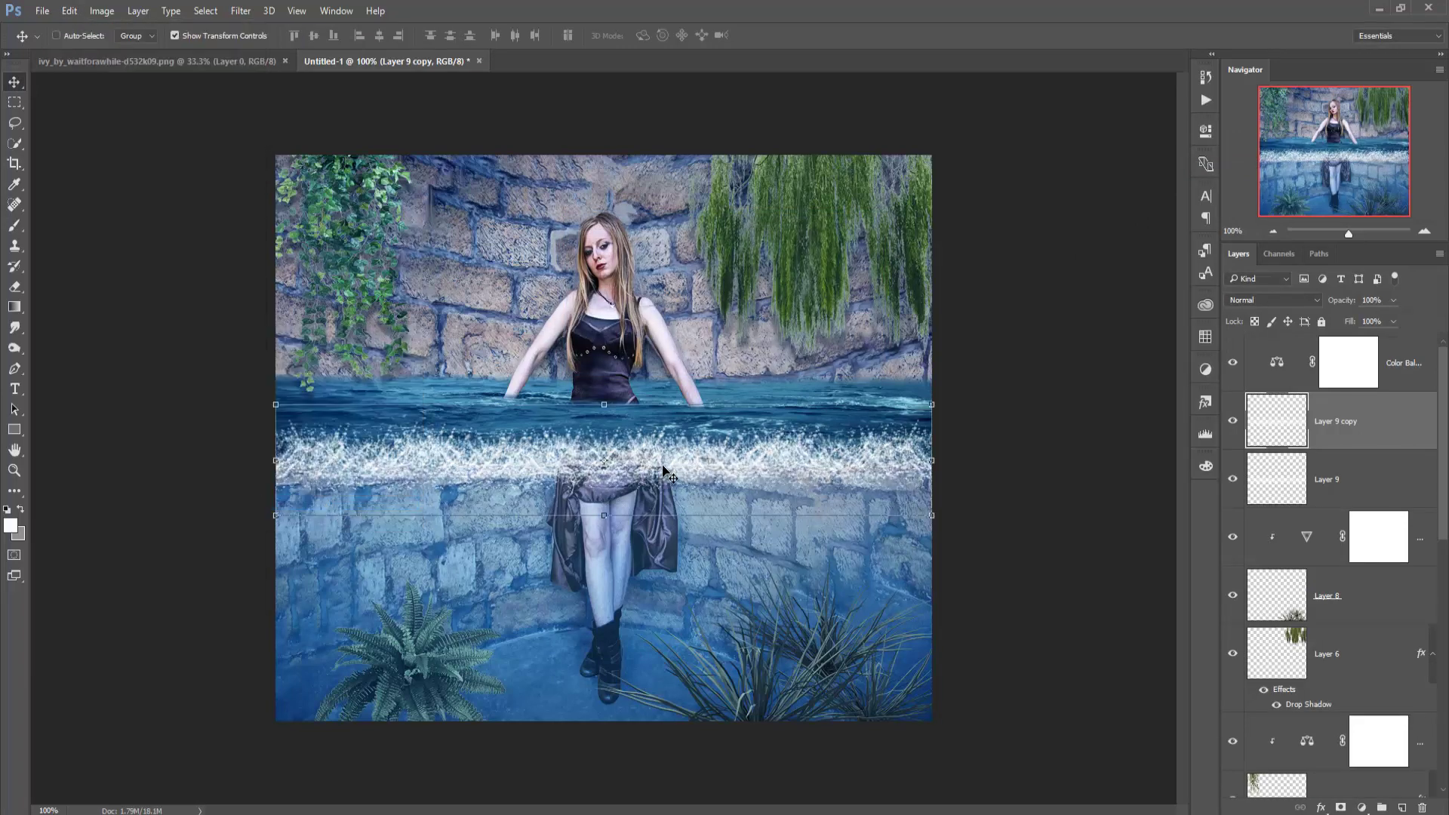
{"action": "left_click_drag", "start_coordinate": [664, 466], "coordinate": [663, 465]}
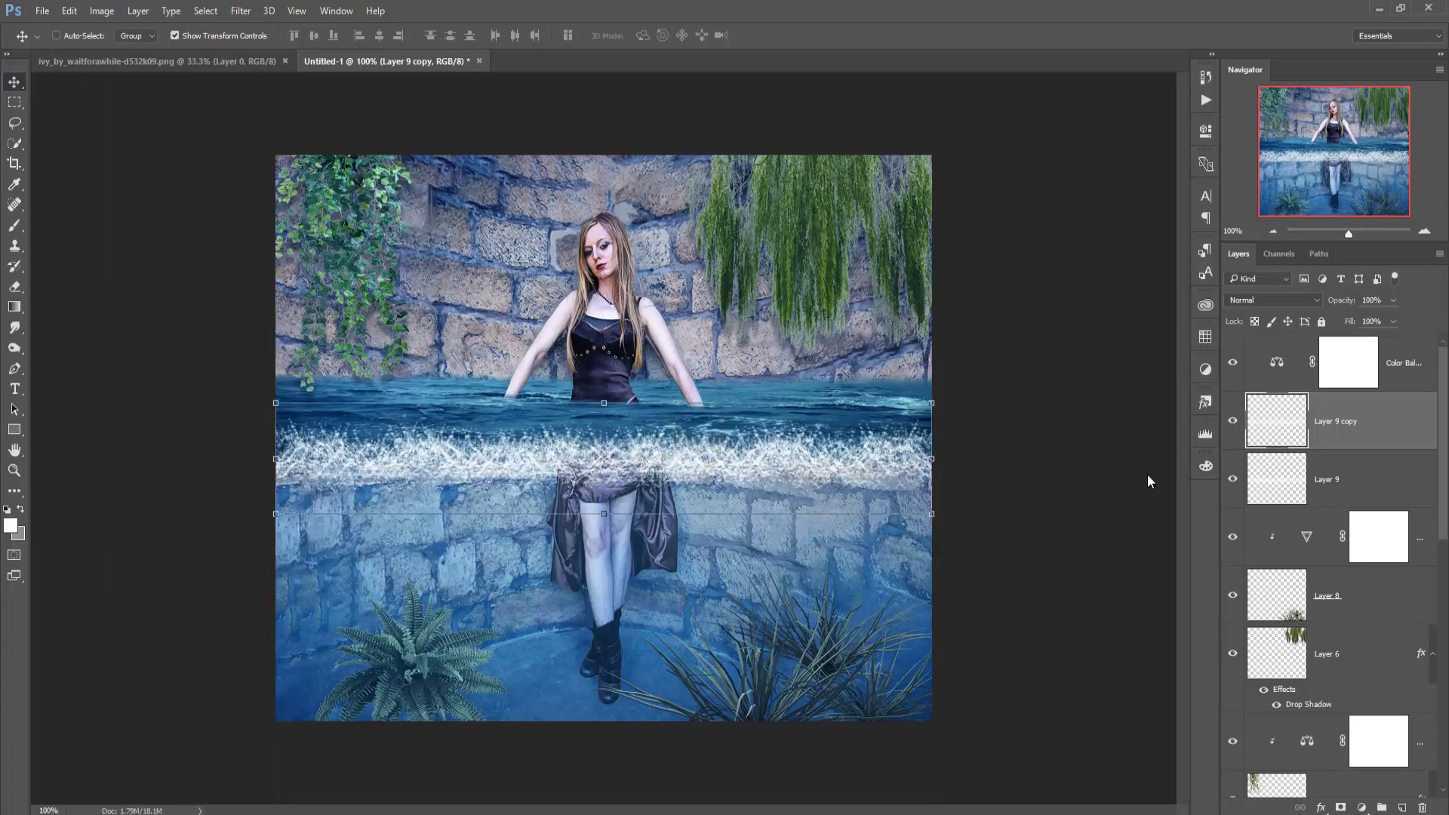
{"action": "left_click", "coordinate": [1384, 473], "text": "shift"}
{"action": "right_click", "coordinate": [1391, 431]}
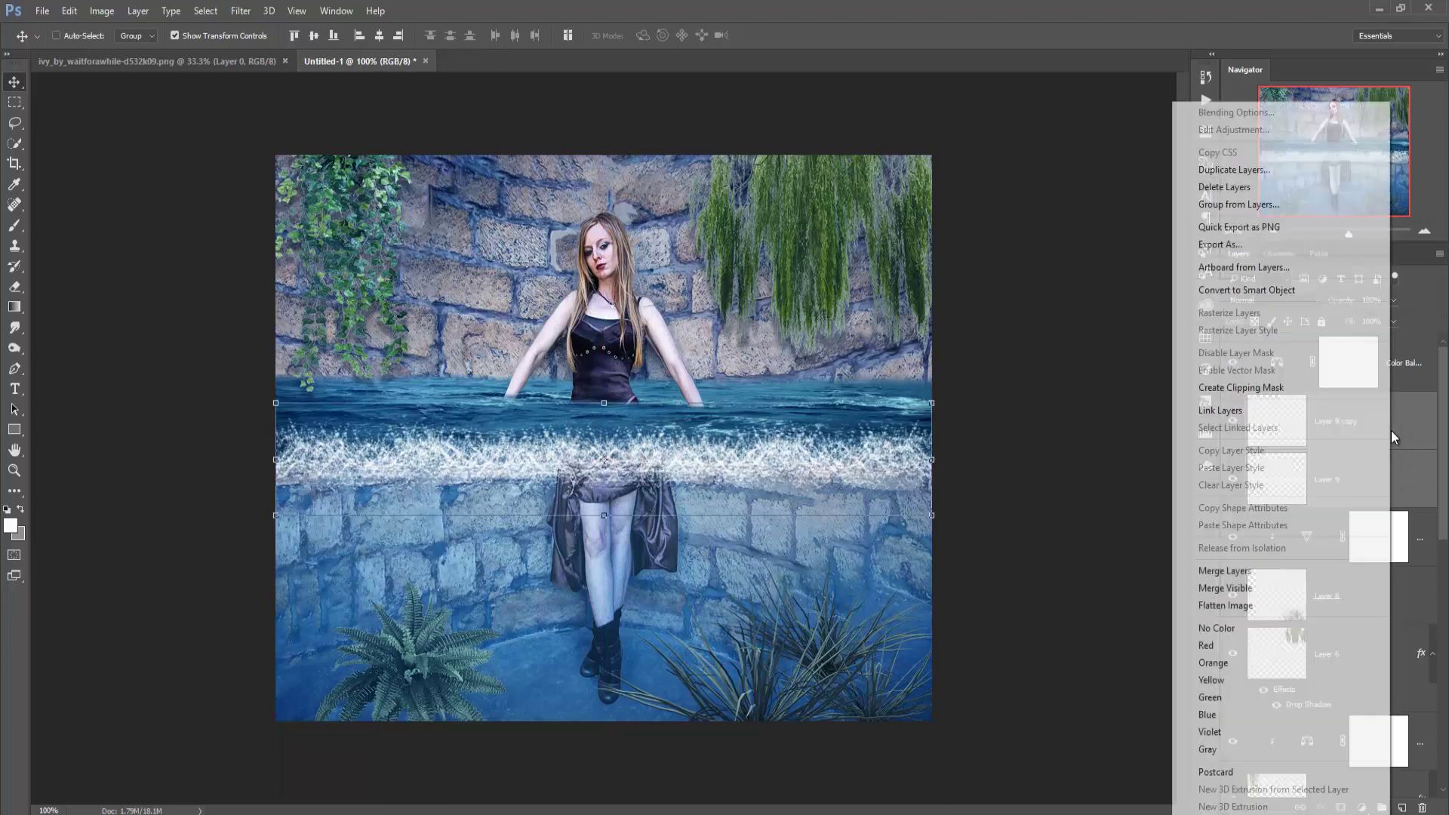
{"action": "left_click", "coordinate": [1210, 577]}
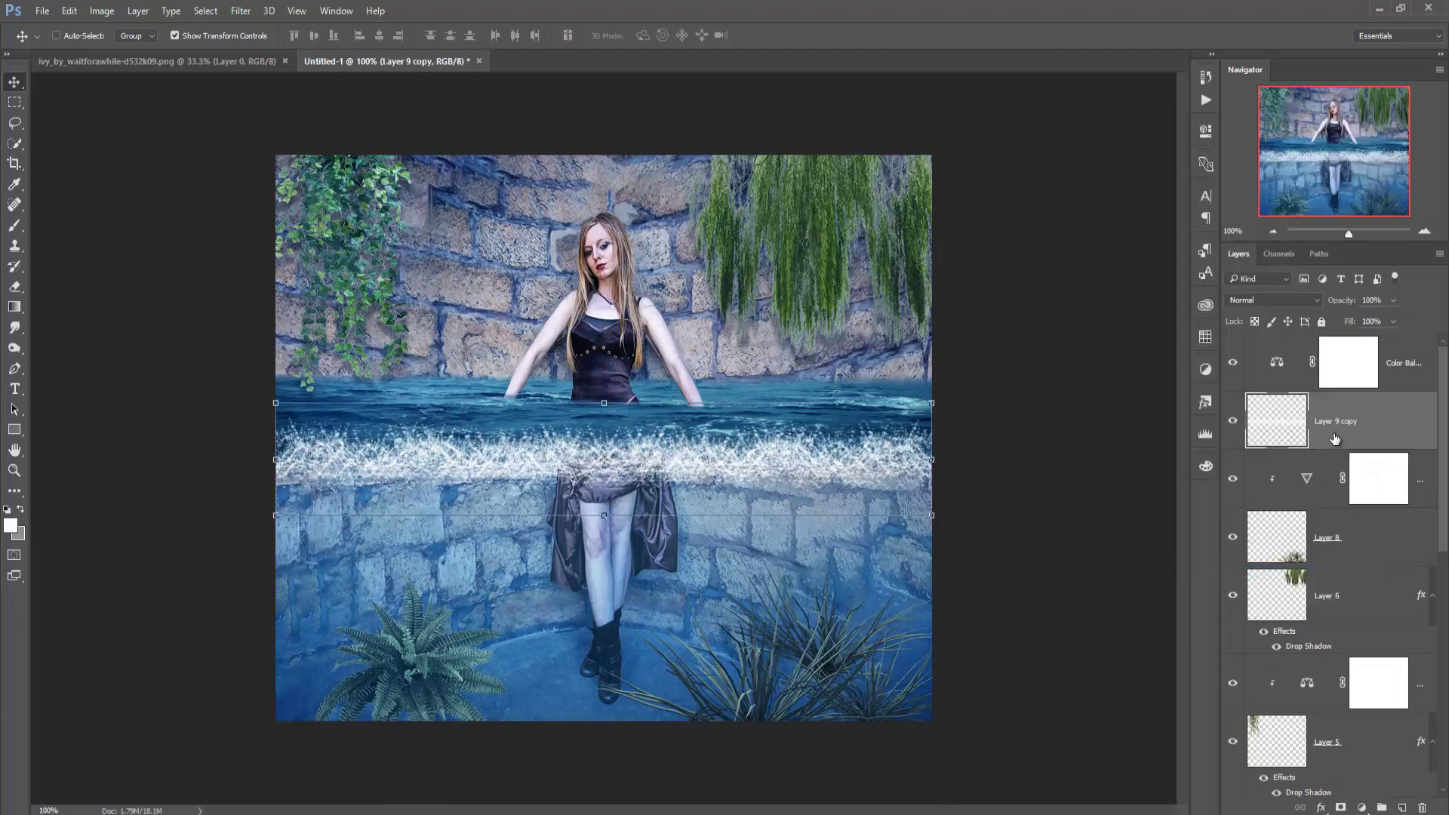
- Add a layer mask to Layer 9 copy and pick a 60 px soft round brush
{"action": "left_click", "coordinate": [1341, 807]}
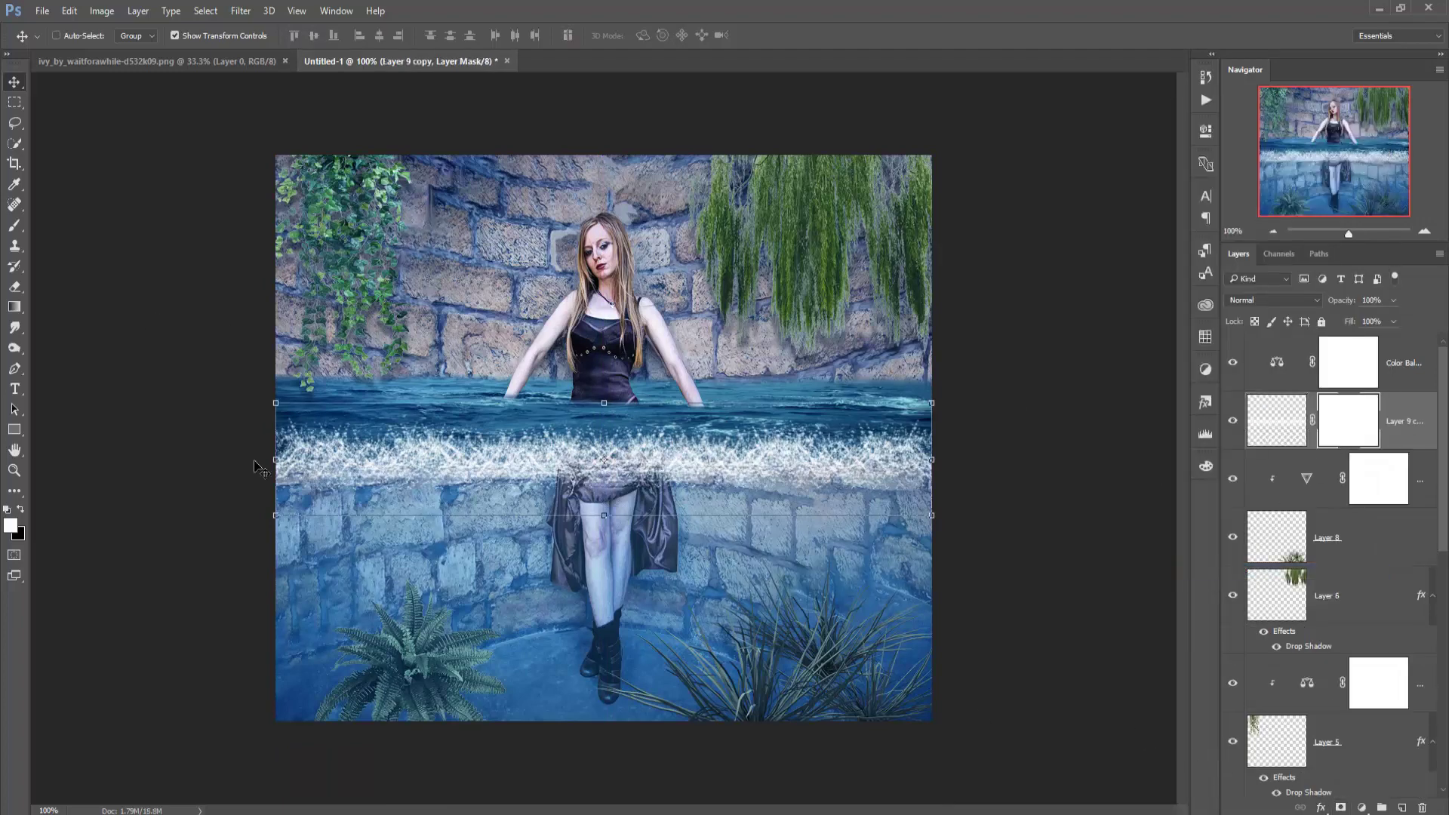
{"action": "left_click", "coordinate": [15, 224]}
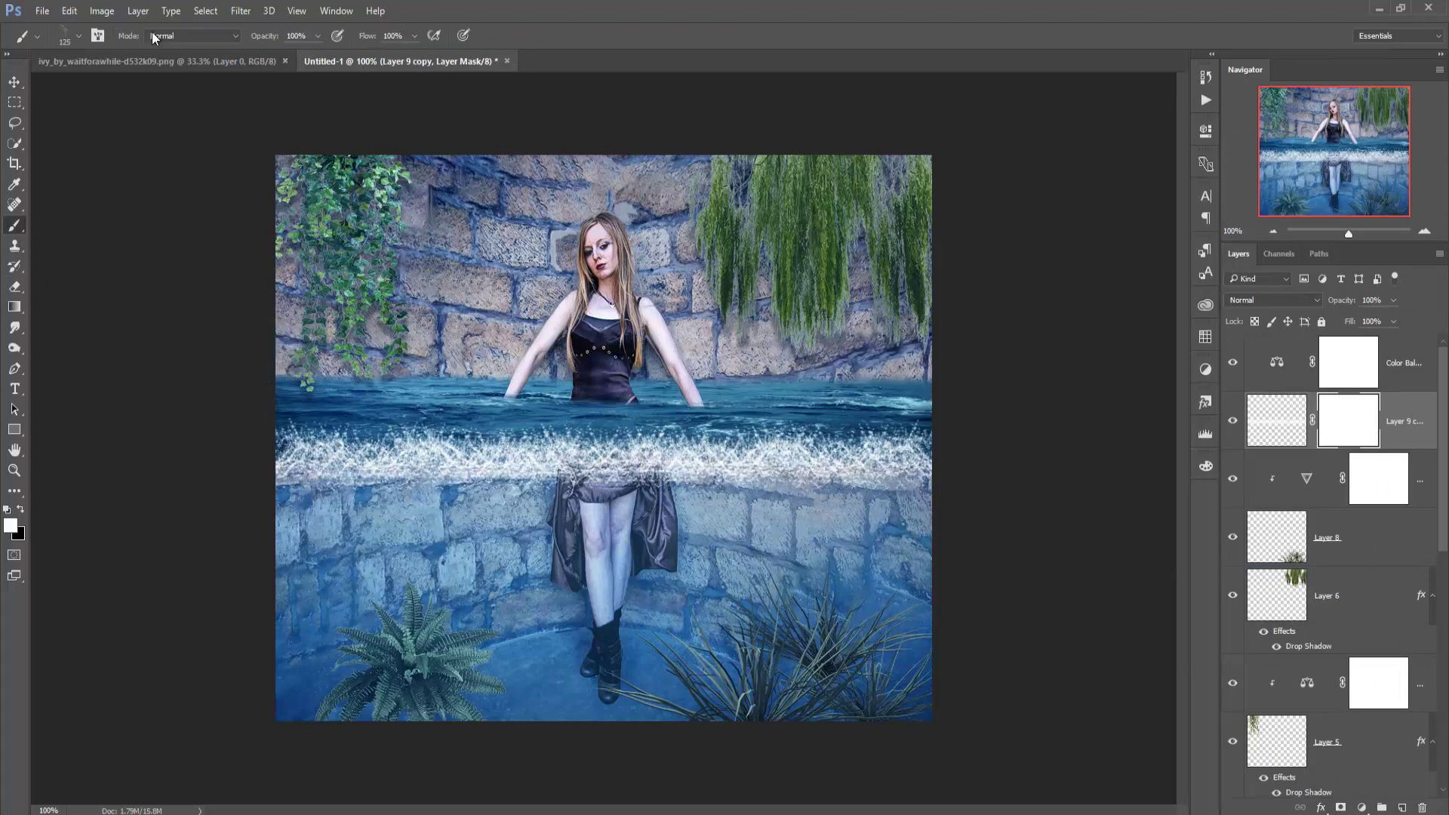
{"action": "left_click", "coordinate": [78, 37]}
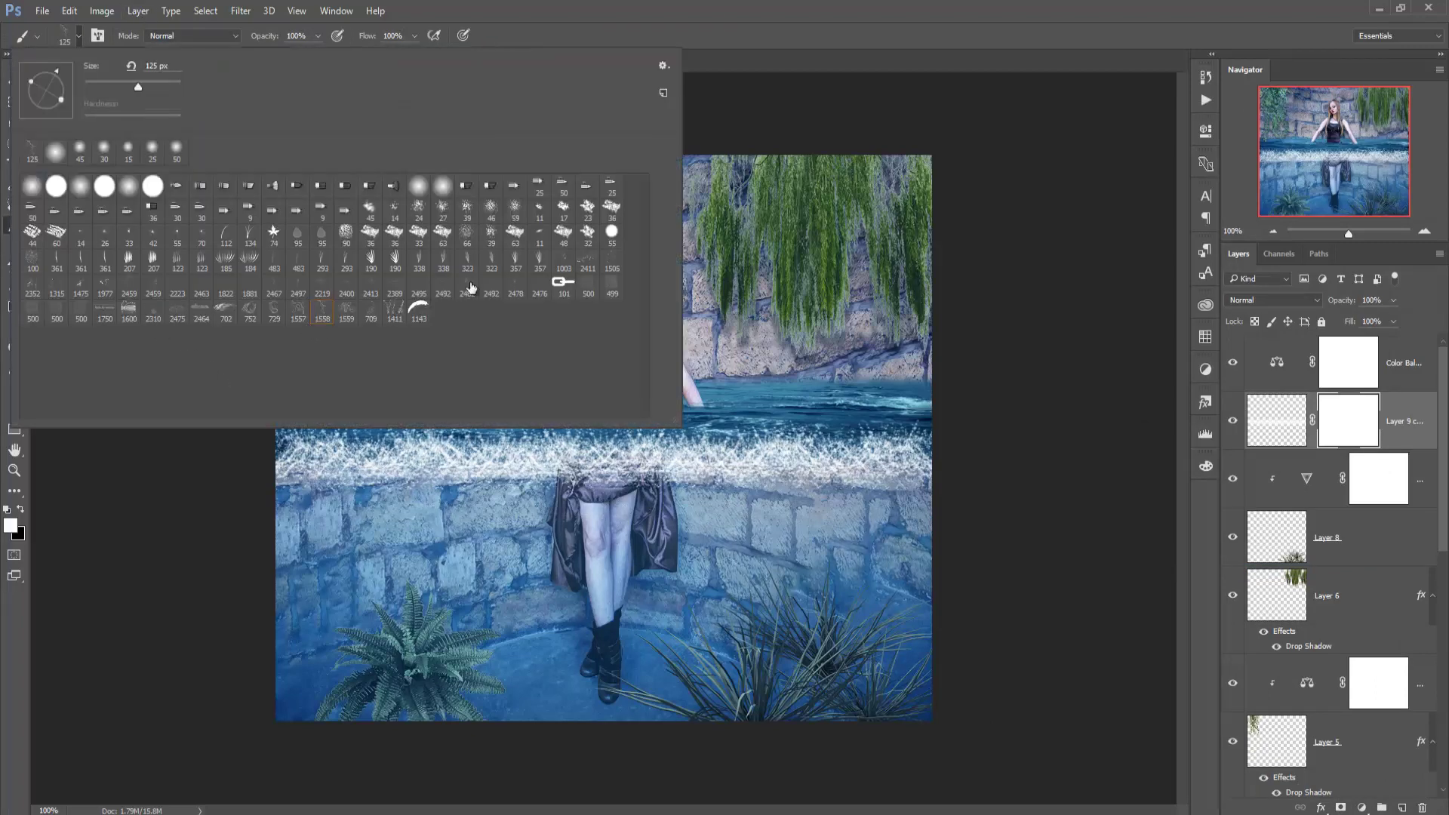
{"action": "left_click", "coordinate": [81, 193]}
{"action": "left_click", "coordinate": [731, 38]}
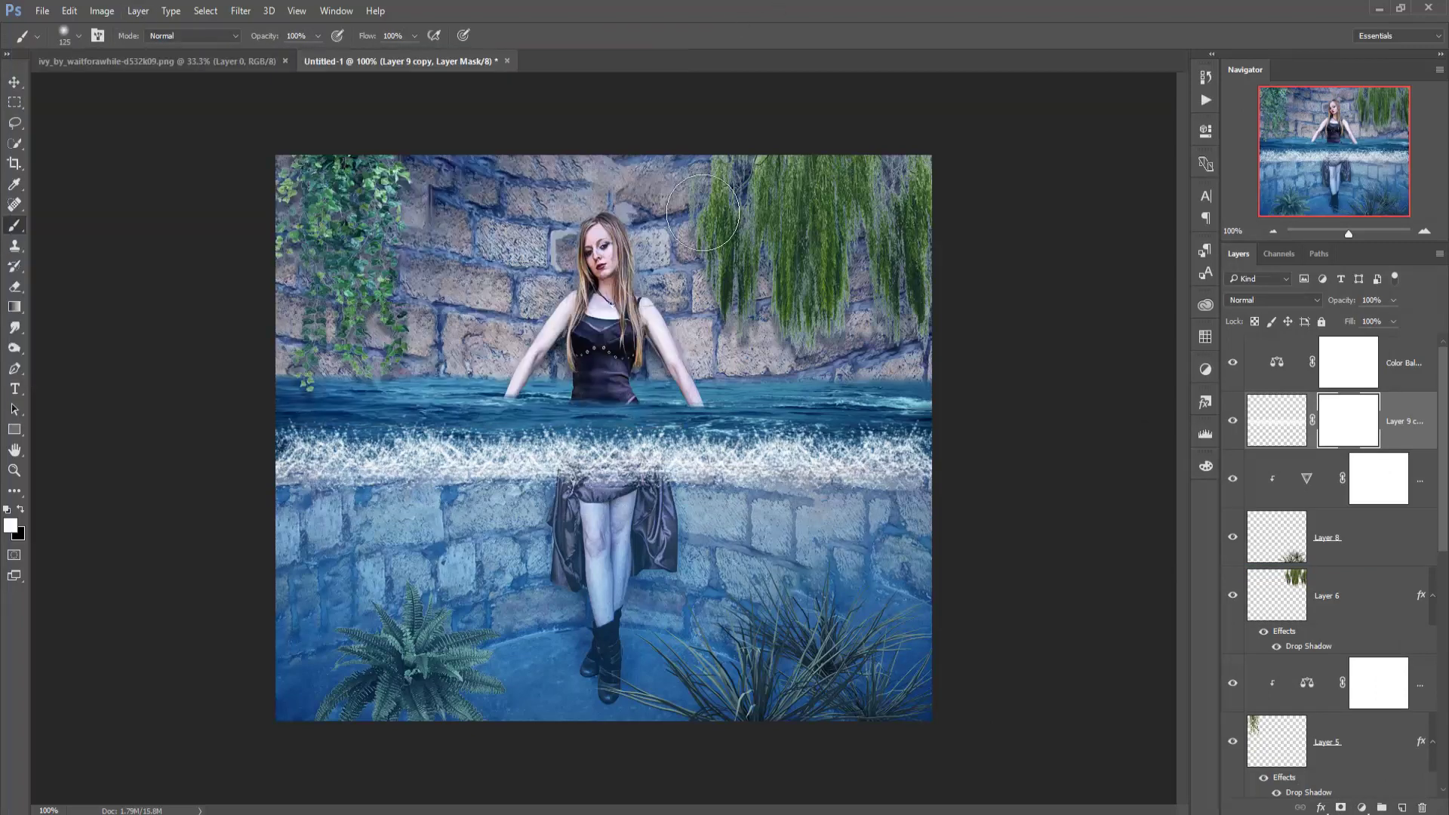
{"action": "key", "text": "bracketleft"}
{"action": "key", "text": "bracketleft"}
{"action": "key", "text": "bracketleft"}
- Paint black on the mask to hide most of the splash band at the waterline
{"action": "left_click", "coordinate": [20, 511]}
{"action": "left_click_drag", "start_coordinate": [234, 414], "coordinate": [449, 430]}
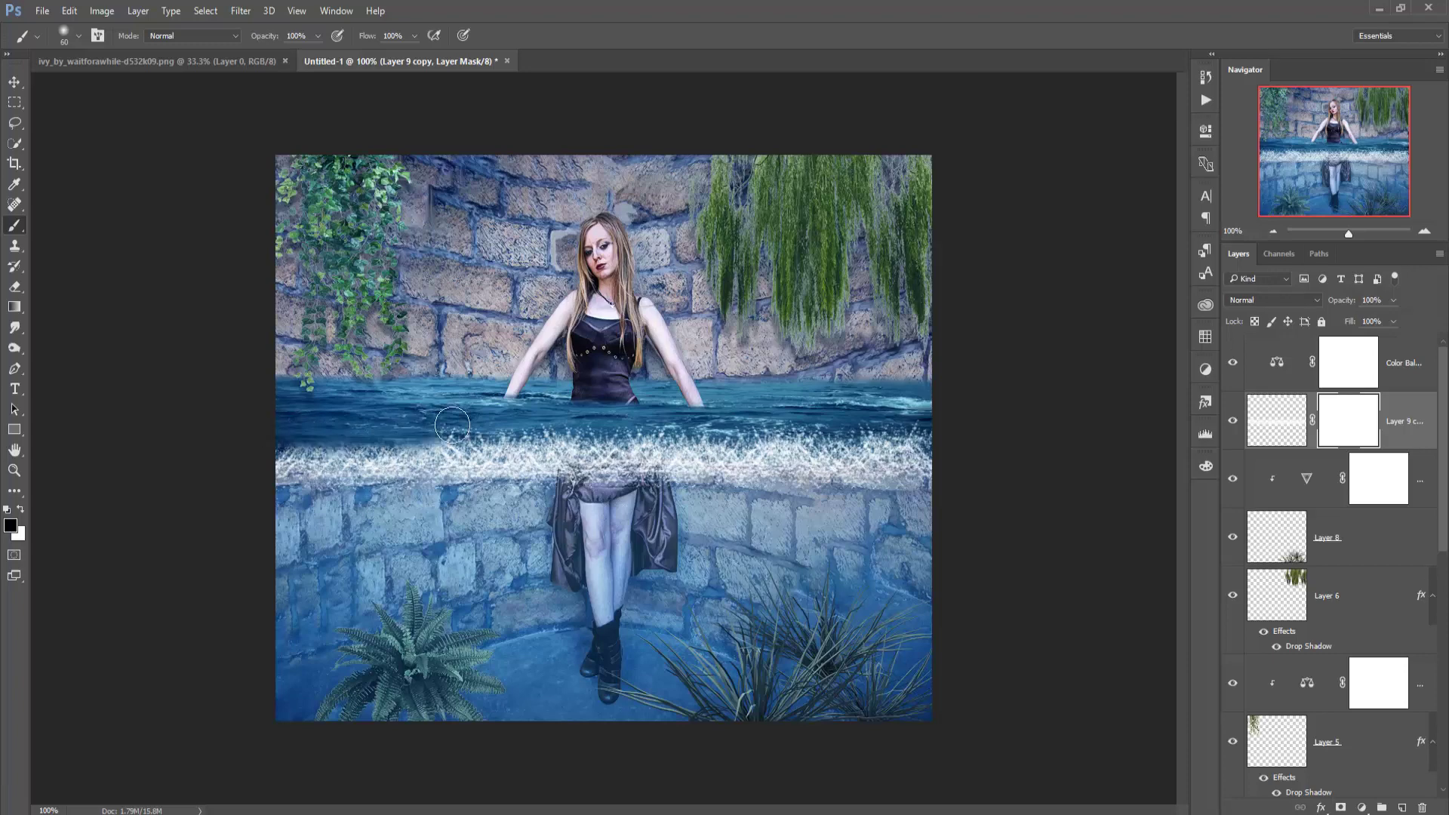
{"action": "left_click_drag", "start_coordinate": [308, 435], "coordinate": [944, 424]}
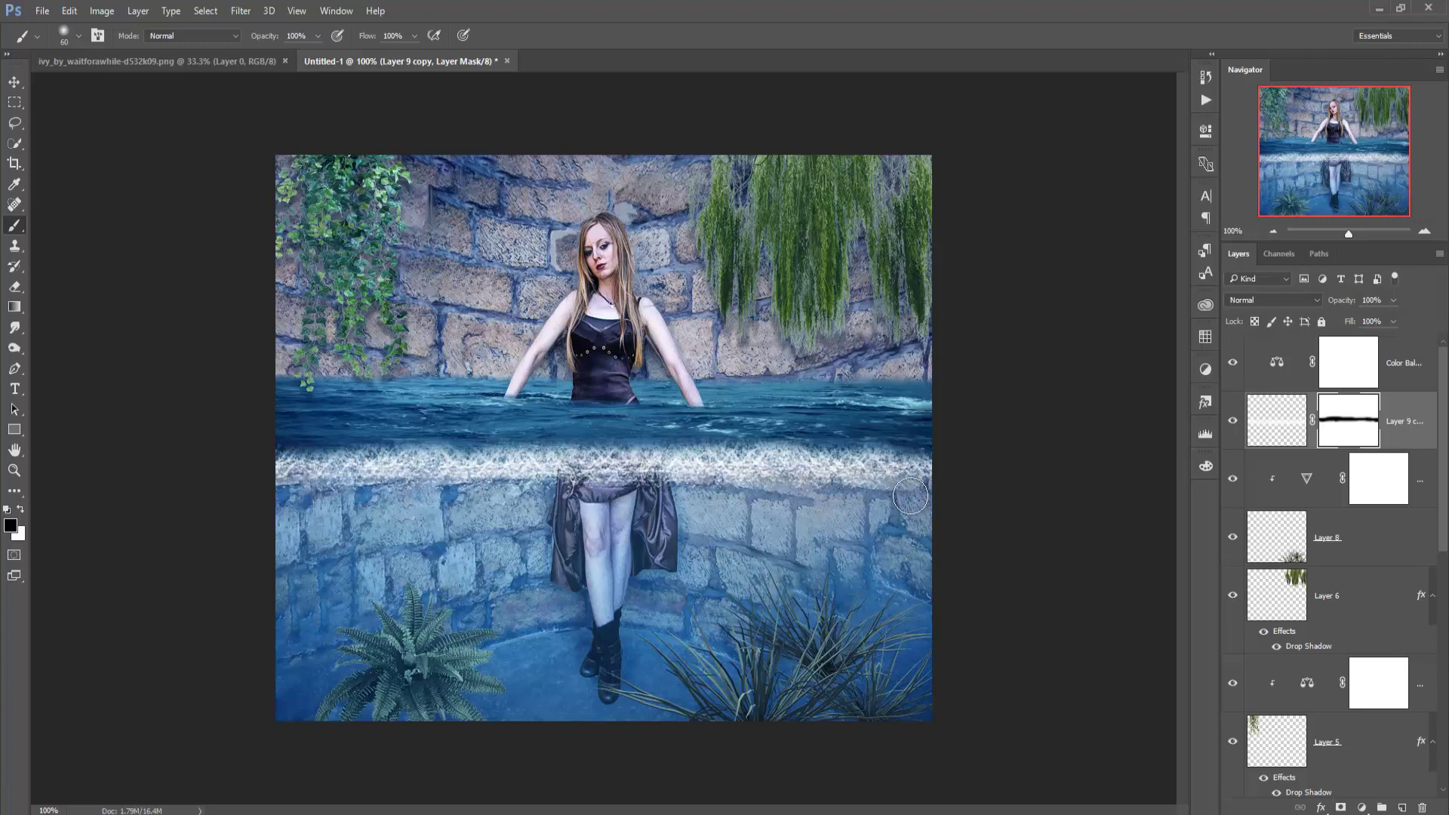
{"action": "left_click_drag", "start_coordinate": [910, 496], "coordinate": [373, 480]}
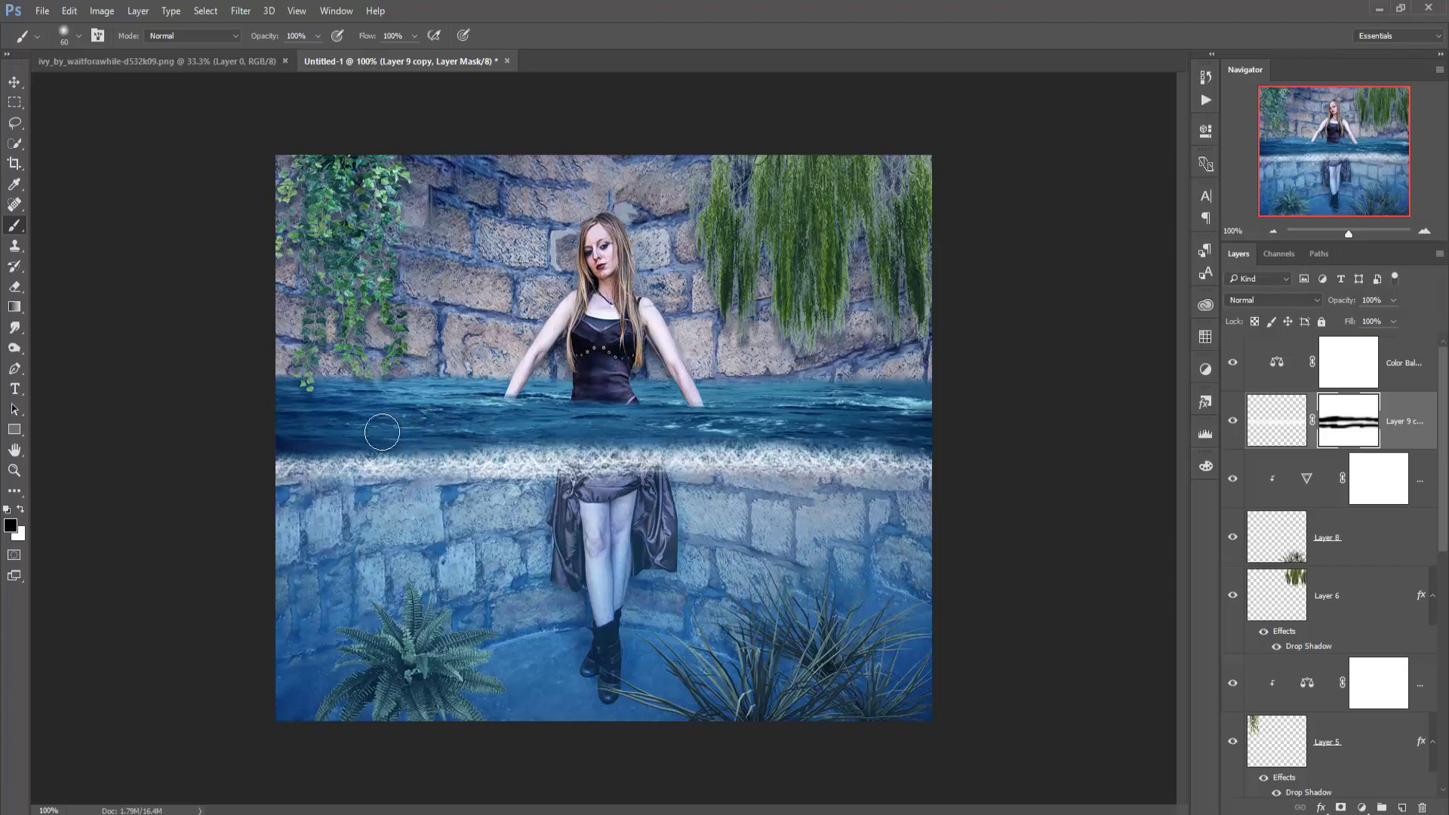
{"action": "left_click_drag", "start_coordinate": [431, 429], "coordinate": [971, 417]}
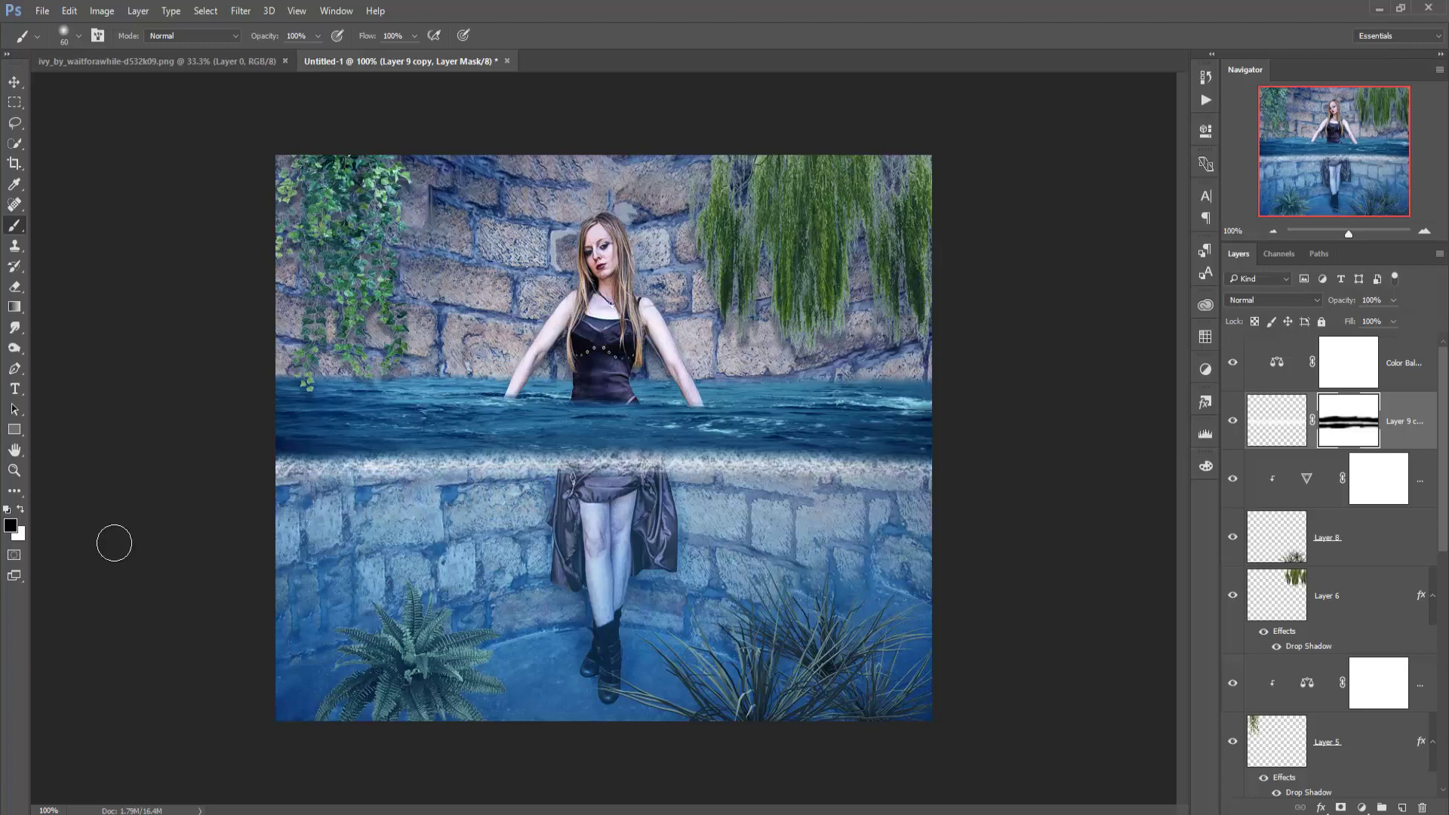
- At 16% brush opacity, softly fade the foam edge along the wall
{"action": "left_click", "coordinate": [318, 36]}
{"action": "left_click_drag", "start_coordinate": [264, 54], "coordinate": [258, 56]}
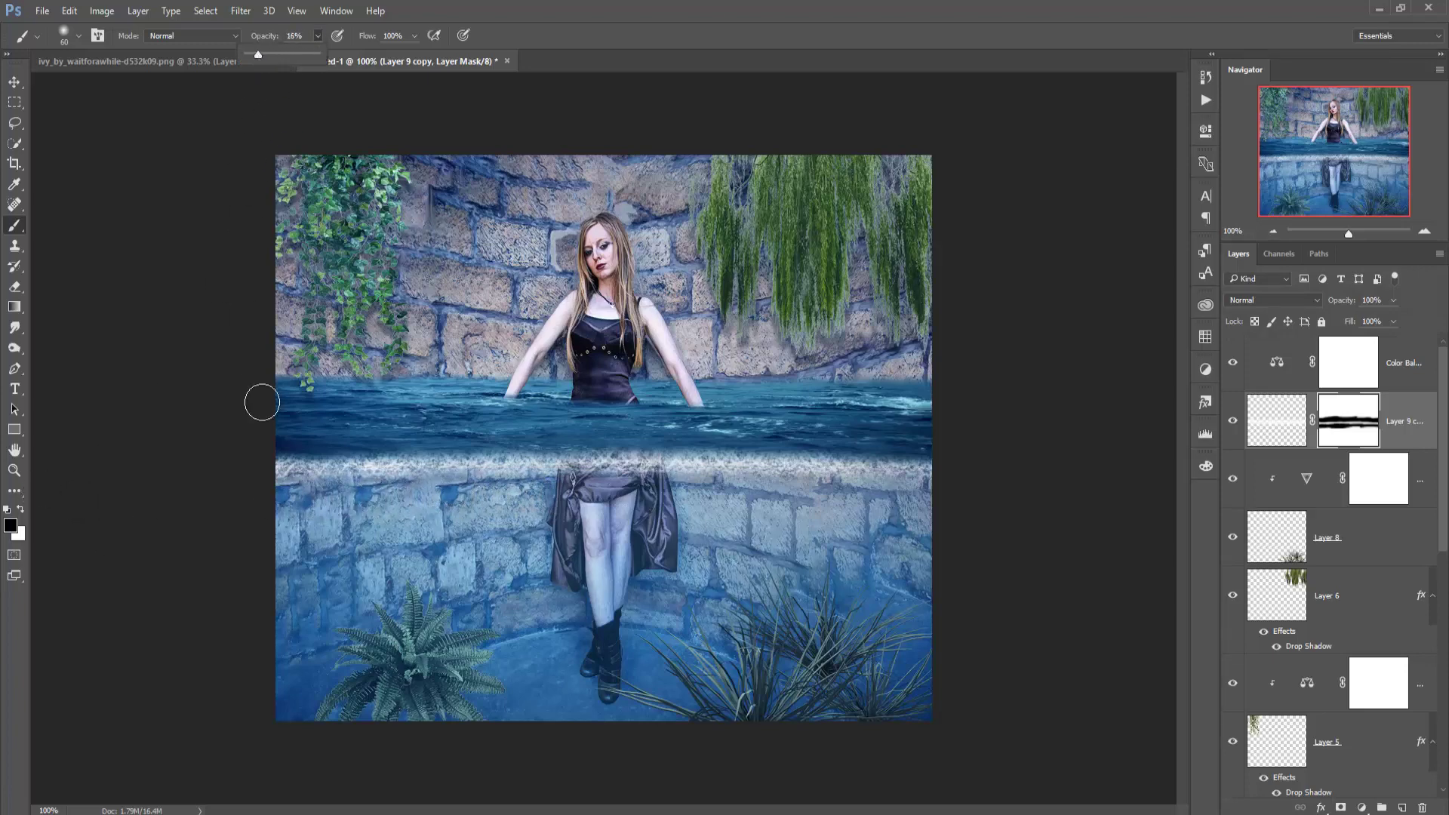
{"action": "mouse_move", "coordinate": [329, 475]}
{"action": "left_mouse_down"}
{"action": "mouse_move", "coordinate": [800, 477]}
{"action": "mouse_move", "coordinate": [823, 462]}
{"action": "mouse_move", "coordinate": [955, 461]}
{"action": "mouse_move", "coordinate": [383, 453]}
{"action": "mouse_move", "coordinate": [360, 472]}
{"action": "mouse_move", "coordinate": [252, 478]}
{"action": "mouse_move", "coordinate": [634, 461]}
{"action": "mouse_move", "coordinate": [920, 471]}
{"action": "mouse_move", "coordinate": [861, 471]}
{"action": "mouse_move", "coordinate": [954, 518]}
{"action": "mouse_move", "coordinate": [835, 510]}
{"action": "left_mouse_up"}
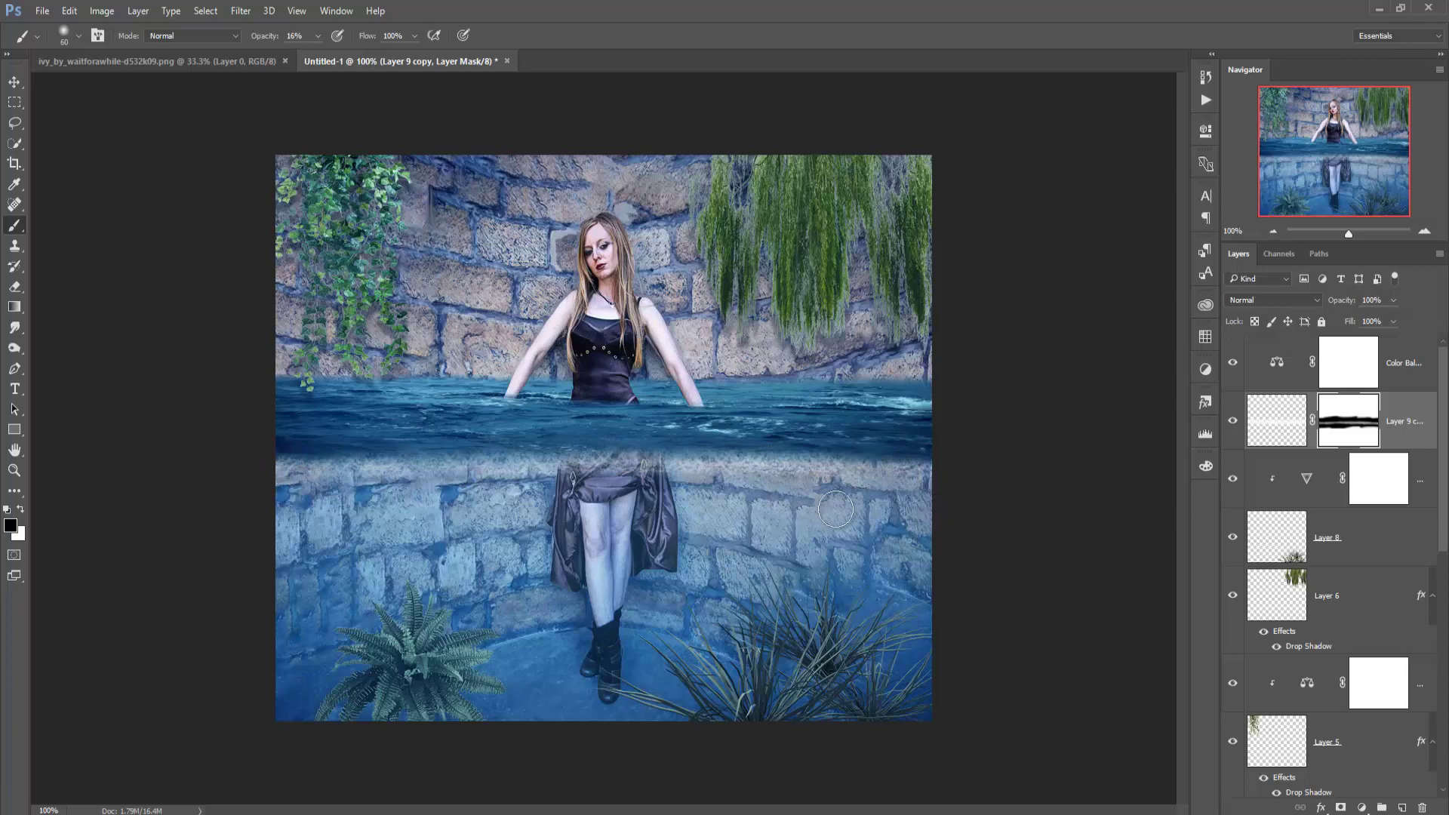
- Stamp all visible layers into a new merged layer above the Color Balance 3 layer
{"action": "left_click", "coordinate": [14, 82]}
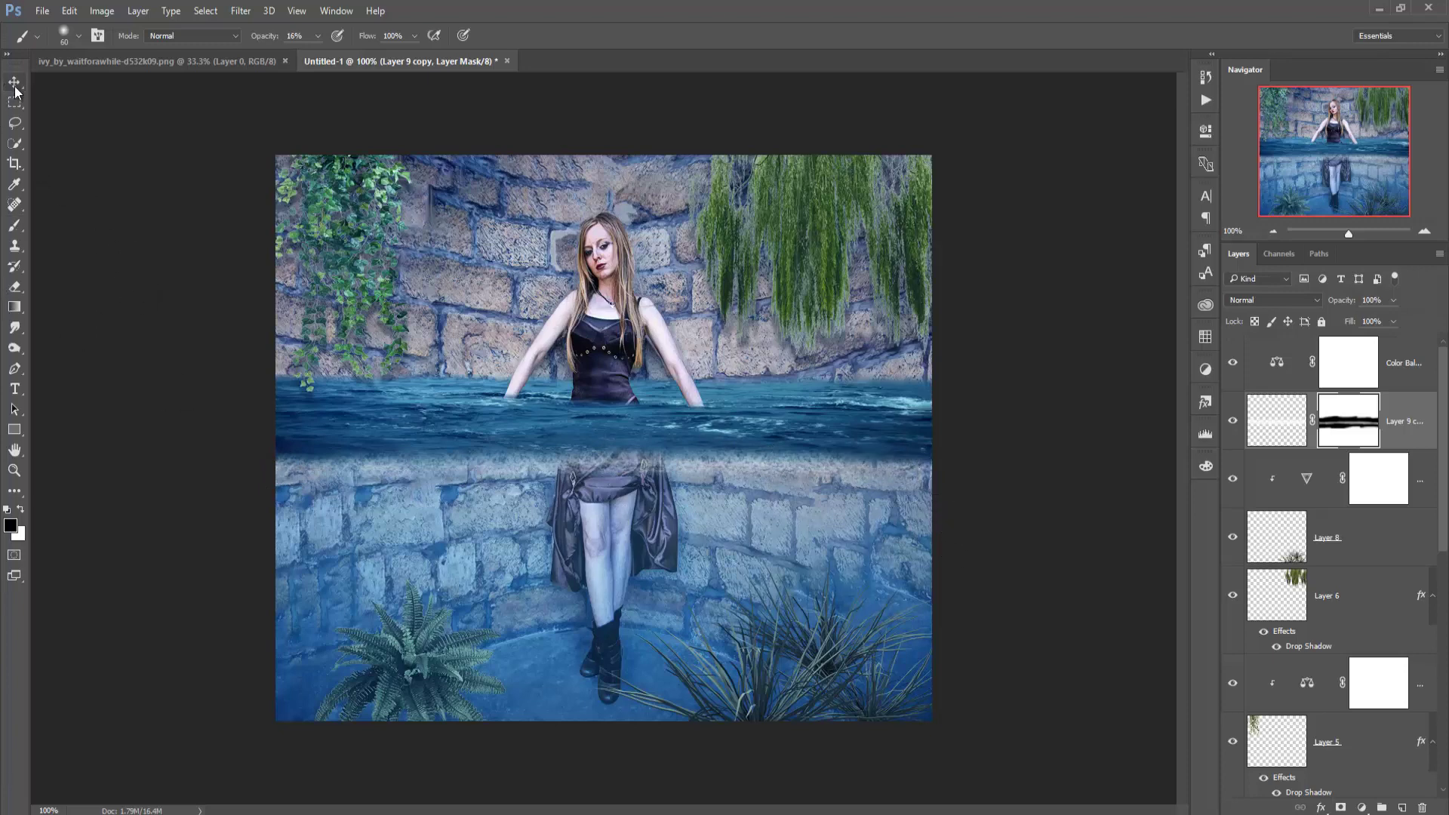
{"action": "left_click", "coordinate": [1405, 373]}
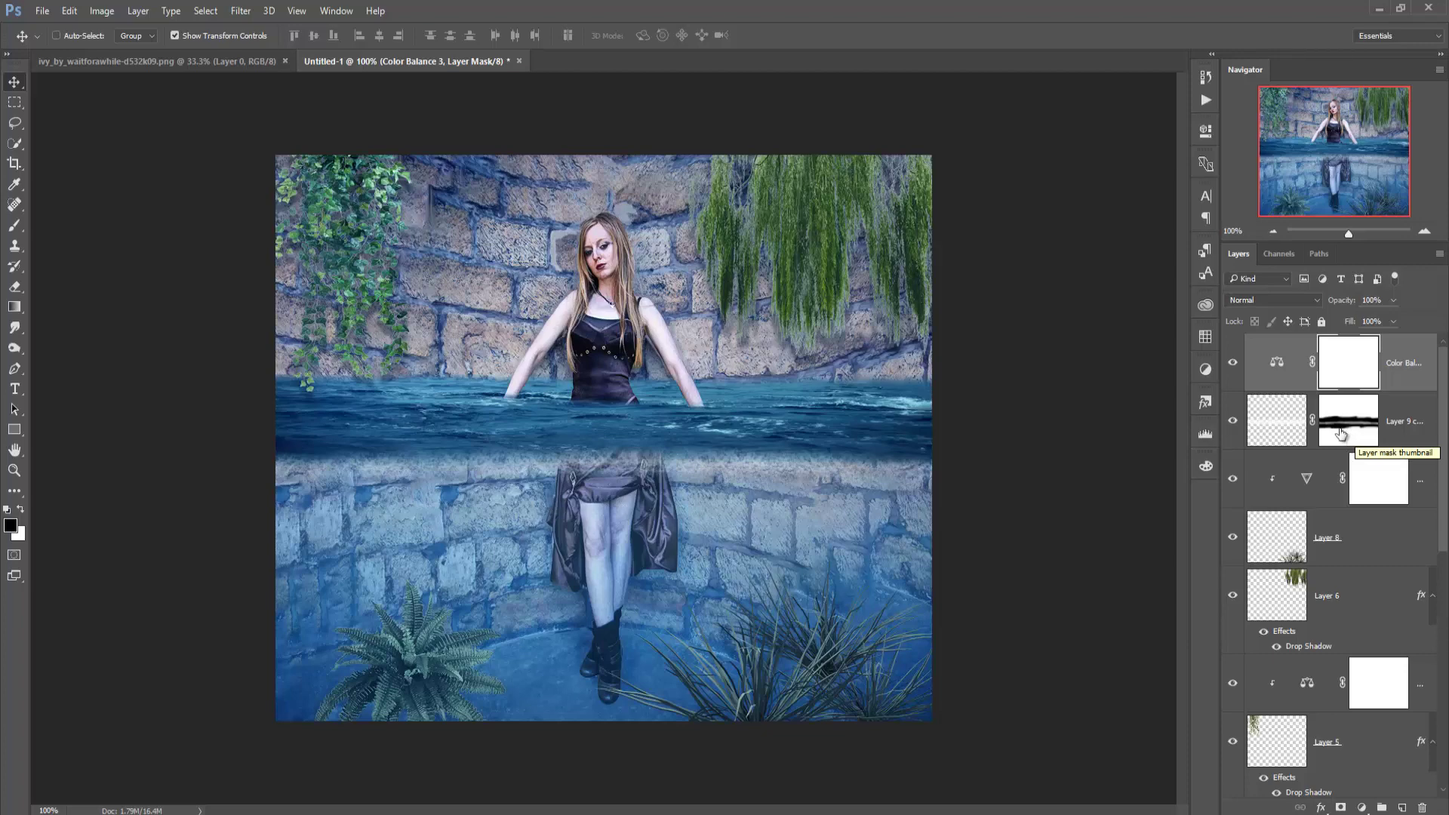
{"action": "left_click", "coordinate": [1403, 359]}
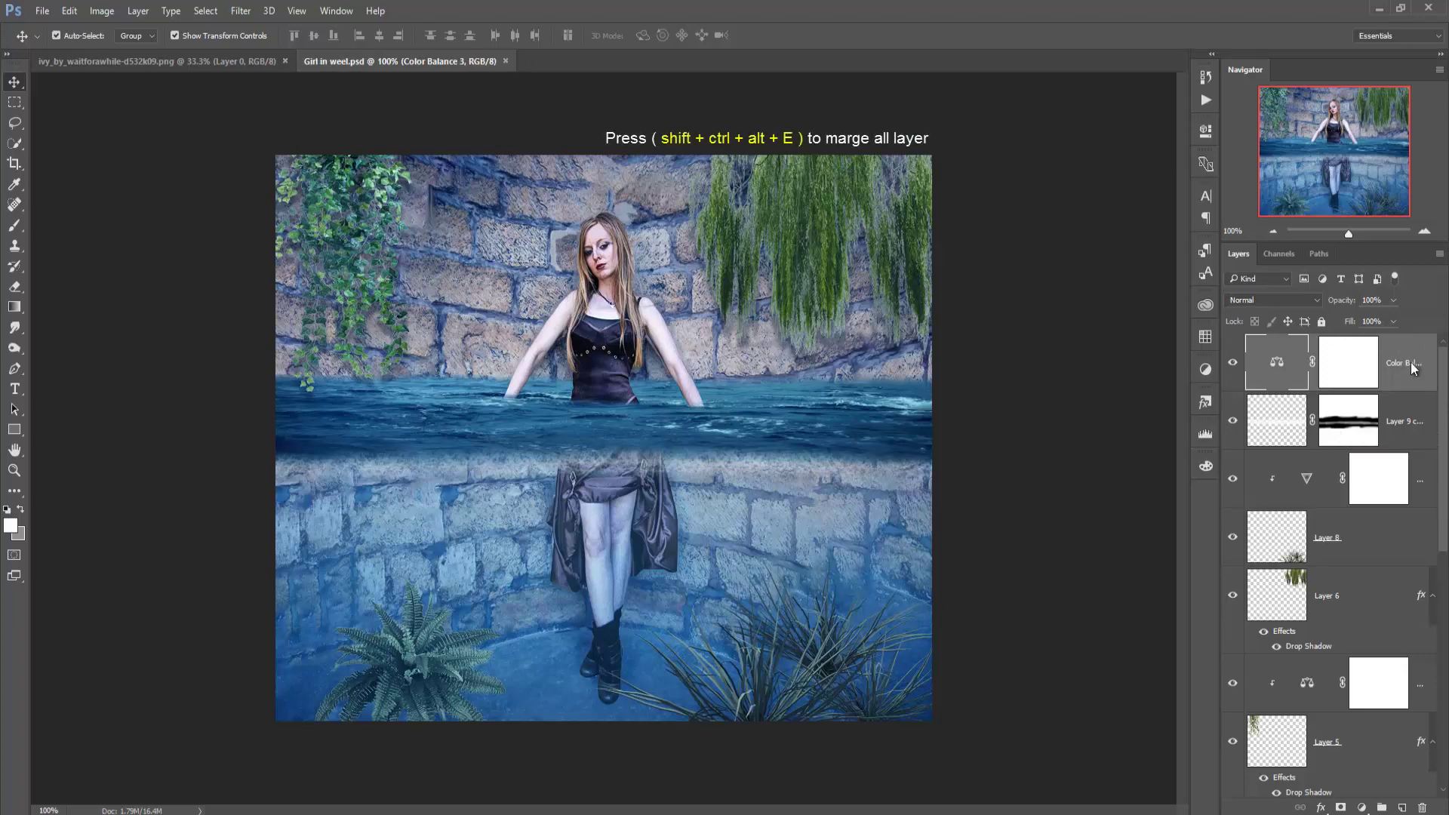
{"action": "key", "text": "shift+ctrl+alt+e"}
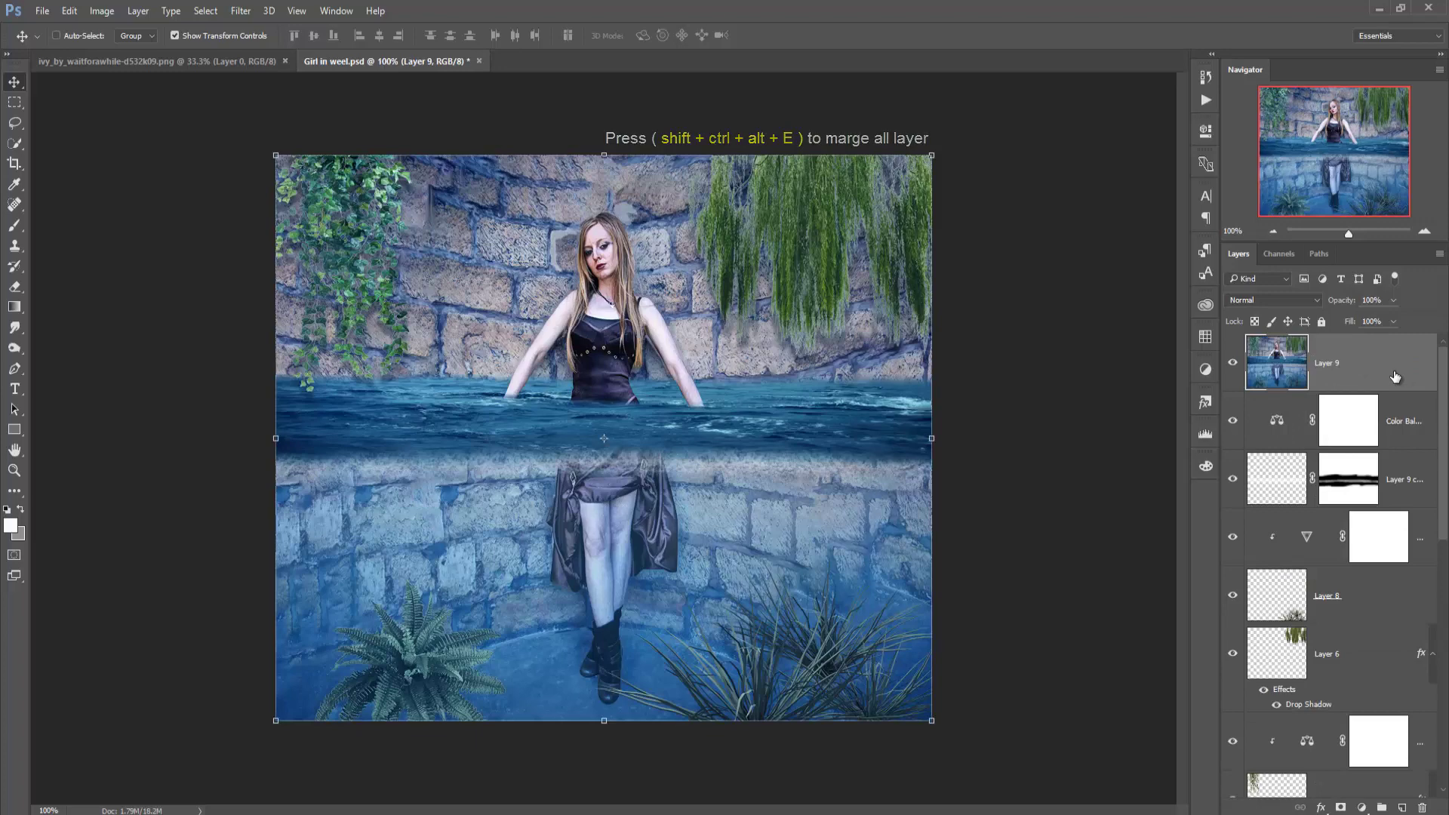
{"action": "left_click", "coordinate": [241, 11]}
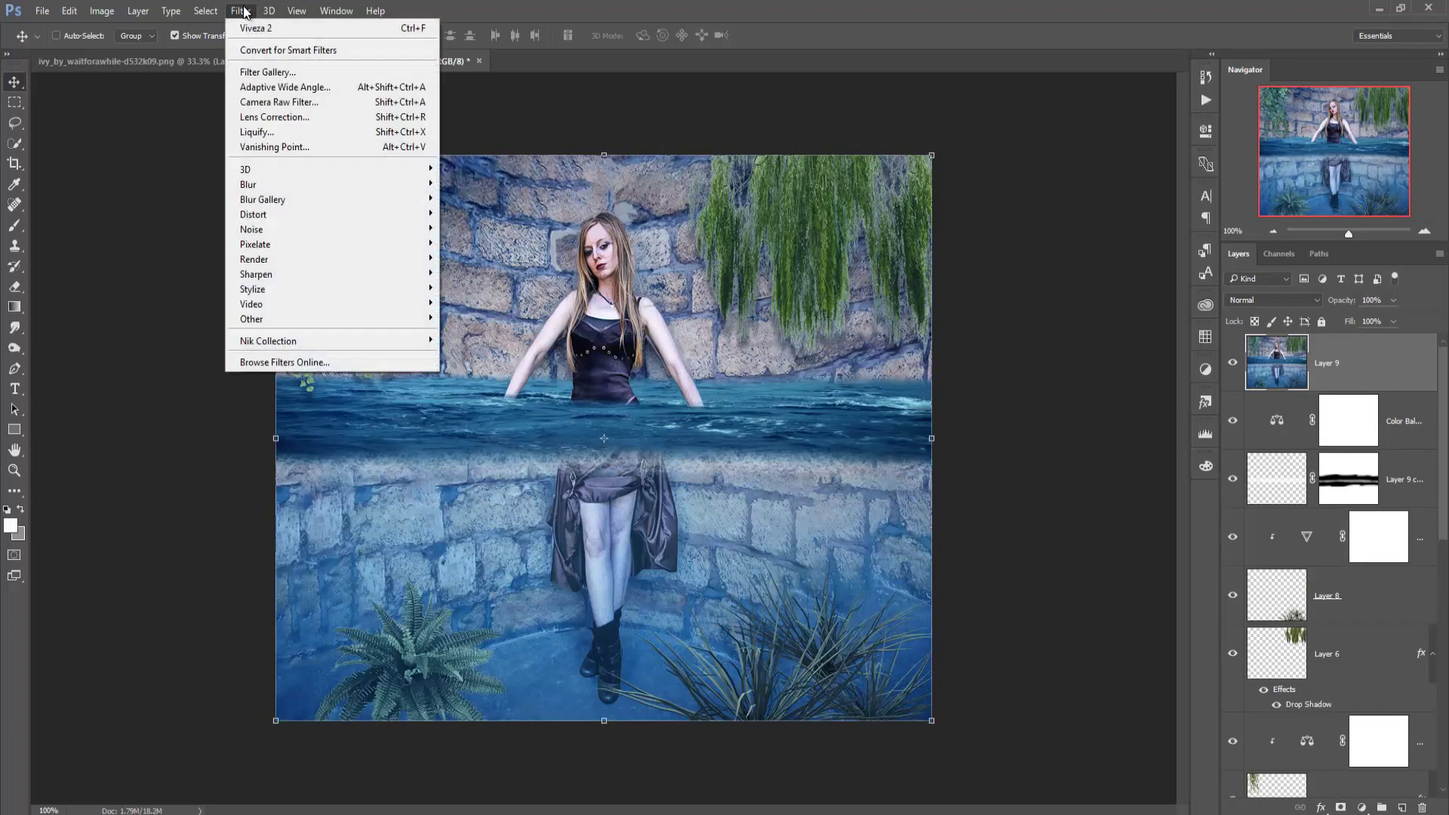
- In Camera Raw, set Temperature +5, Tint +12 and Vibrance +12 on the merged layer
{"action": "left_click", "coordinate": [273, 102]}
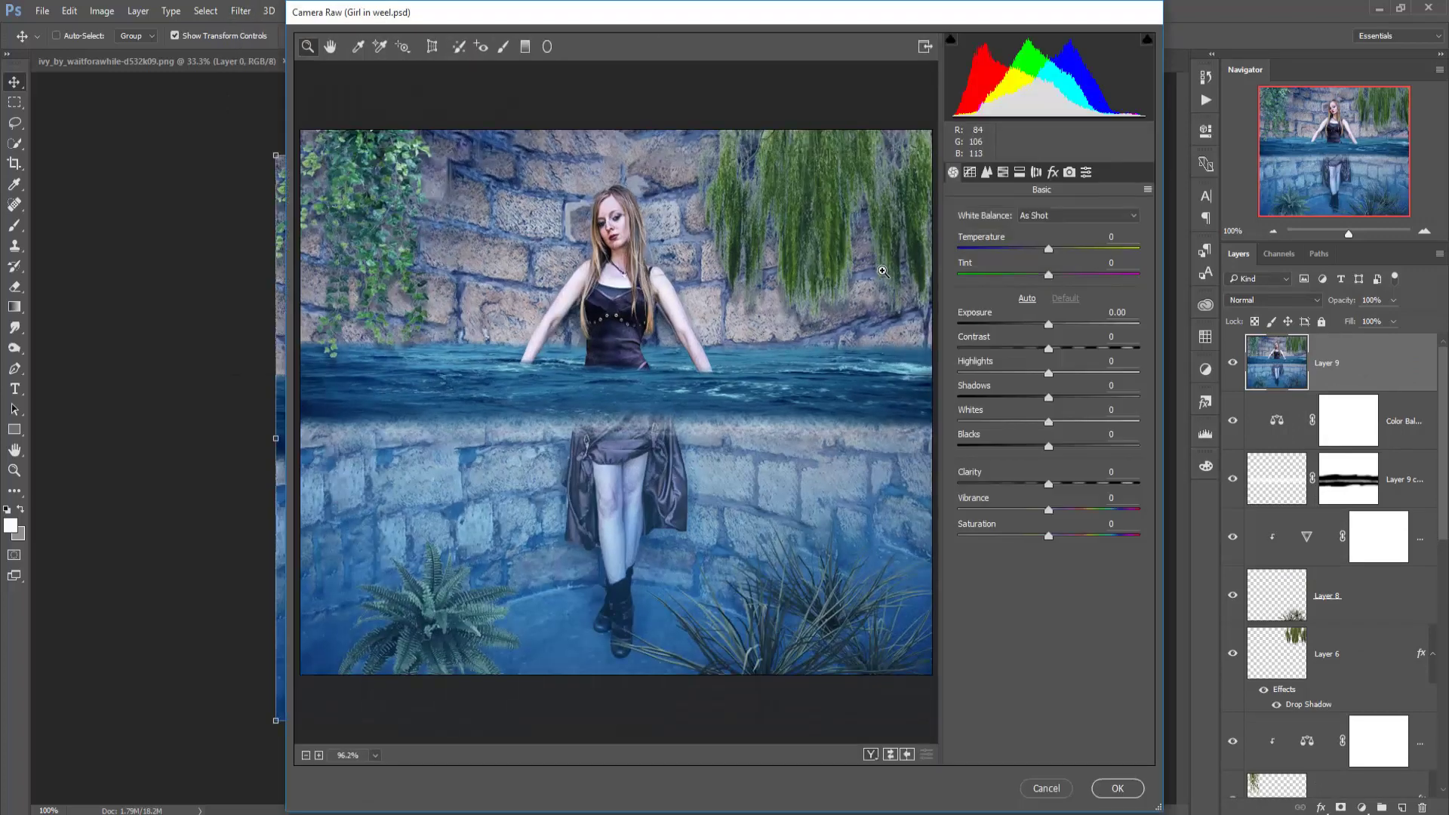
{"action": "left_click_drag", "start_coordinate": [1047, 249], "coordinate": [1055, 249]}
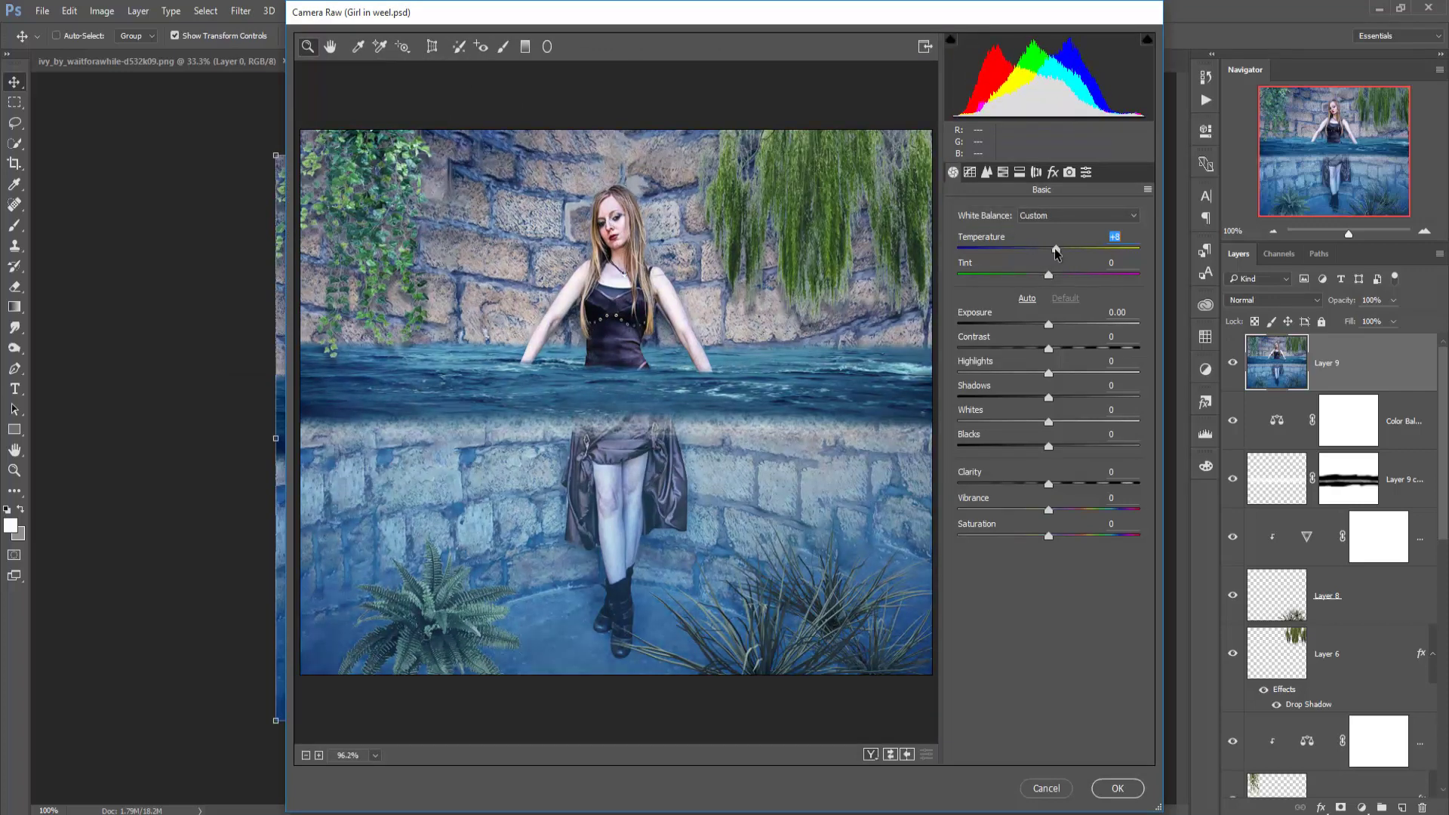
{"action": "mouse_move", "coordinate": [1054, 252]}
{"action": "left_mouse_down"}
{"action": "mouse_move", "coordinate": [1040, 278]}
{"action": "mouse_move", "coordinate": [1064, 281]}
{"action": "left_mouse_up"}
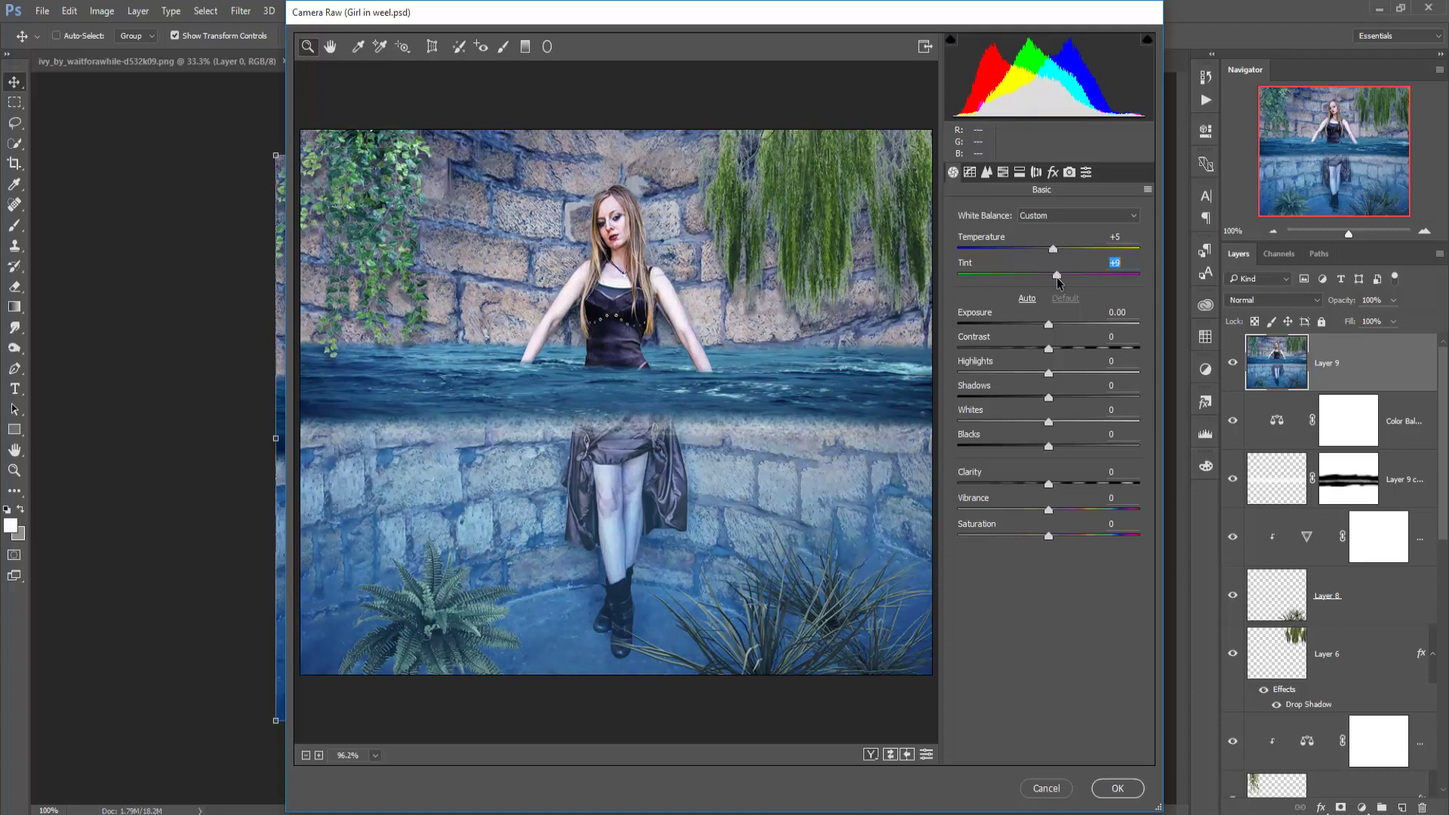
{"action": "left_click_drag", "start_coordinate": [1064, 279], "coordinate": [1057, 276]}
{"action": "left_click_drag", "start_coordinate": [1049, 512], "coordinate": [1058, 505]}
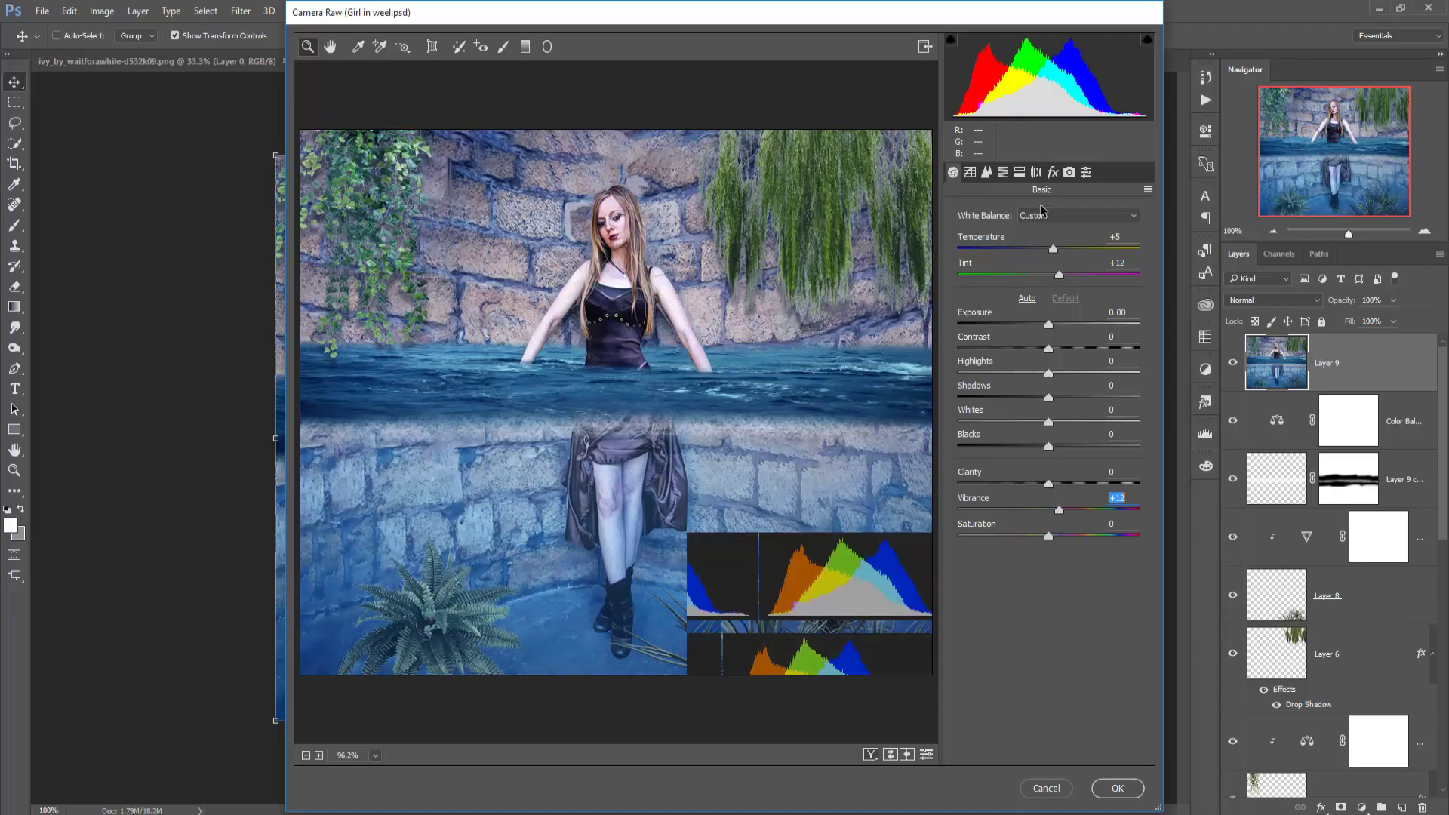
{"action": "left_click", "coordinate": [1020, 172]}
- Split-tone with Highlights Hue 192, Saturation 17 and Shadows Hue 36
{"action": "left_click_drag", "start_coordinate": [959, 236], "coordinate": [1049, 240]}
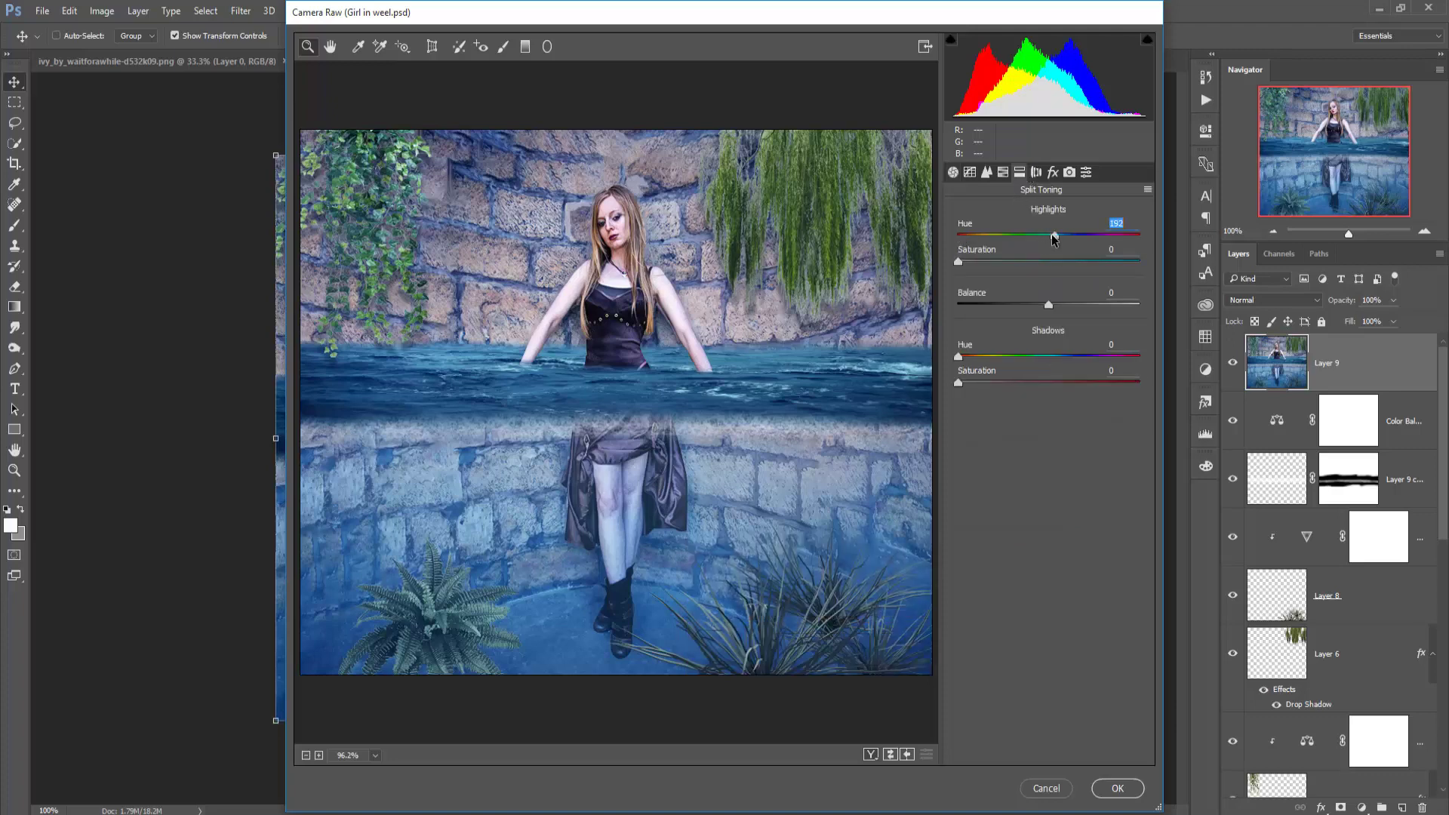
{"action": "left_click_drag", "start_coordinate": [958, 261], "coordinate": [989, 262]}
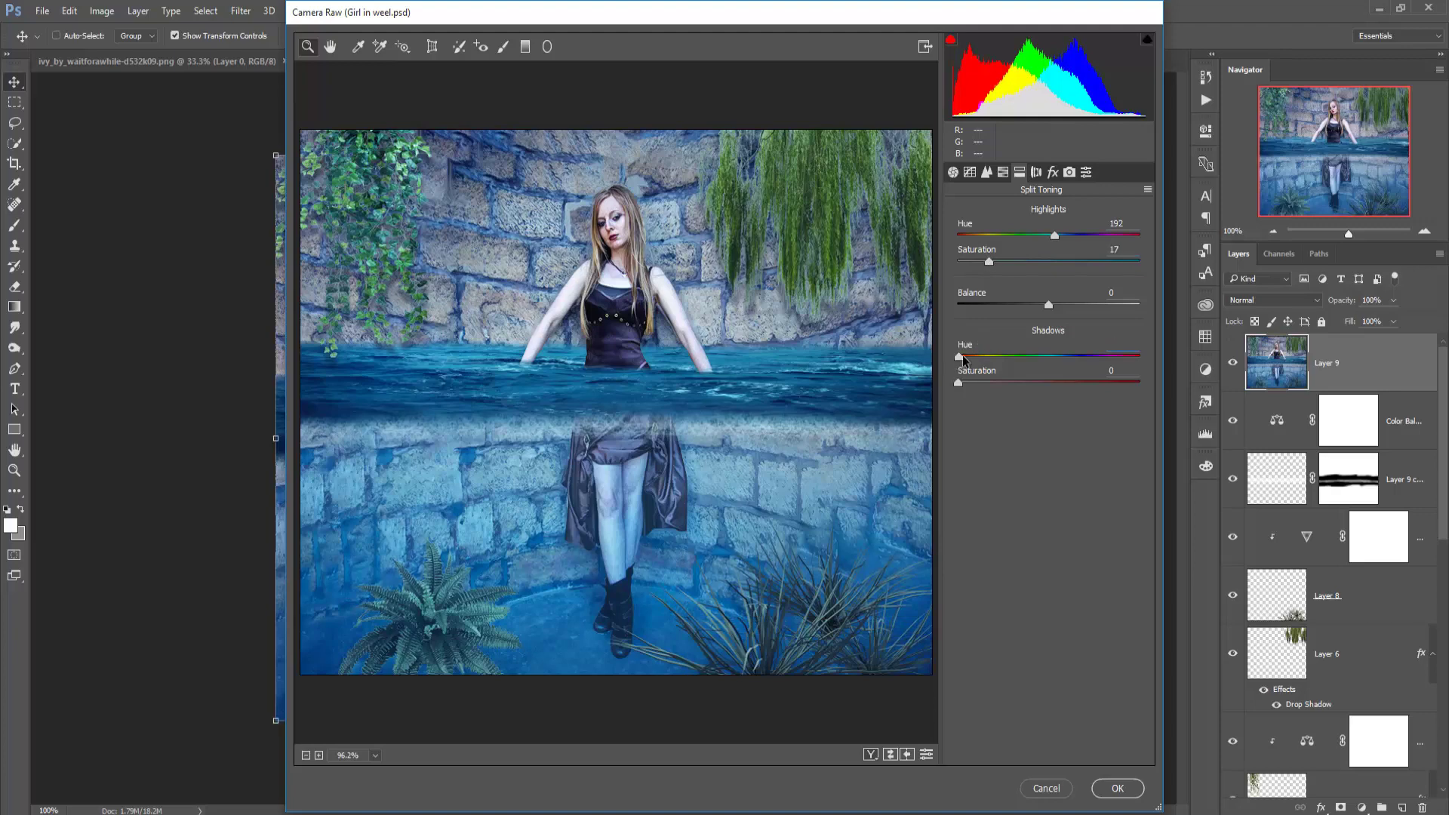
{"action": "left_click_drag", "start_coordinate": [960, 356], "coordinate": [991, 379]}
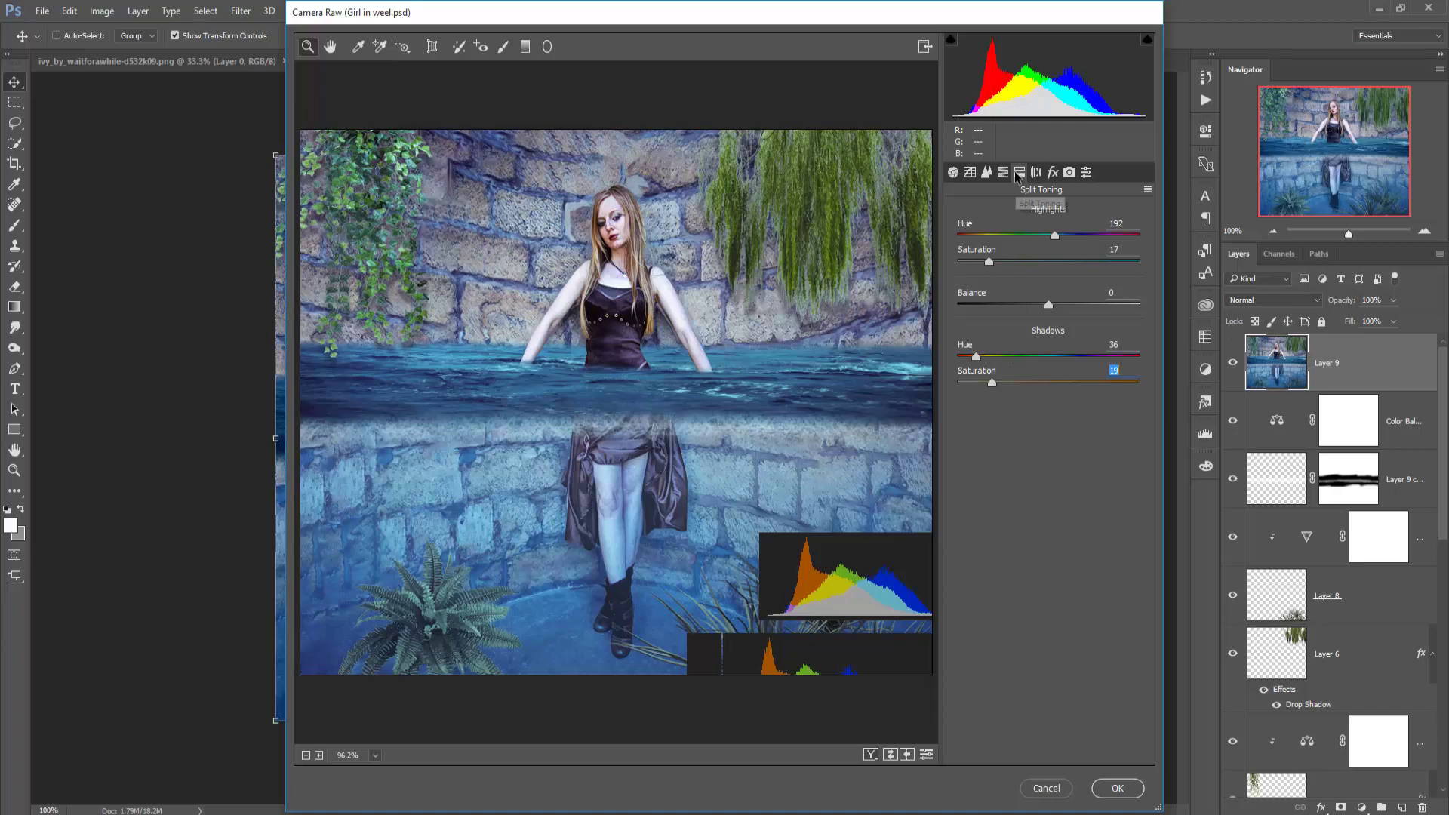
- Add a -15 post-crop vignette and commit the Camera Raw grade
{"action": "left_click", "coordinate": [1033, 174]}
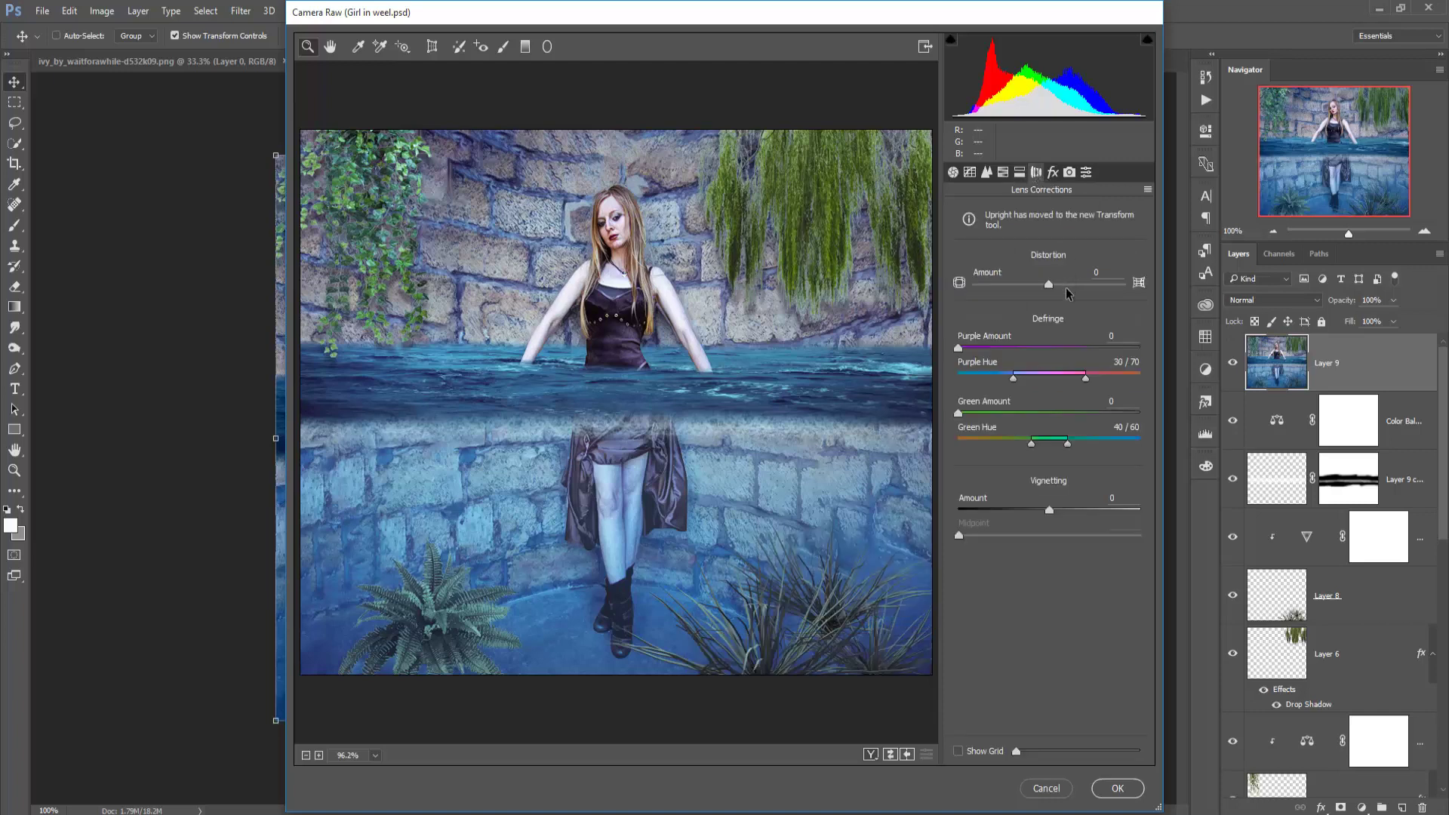
{"action": "left_click", "coordinate": [1053, 172]}
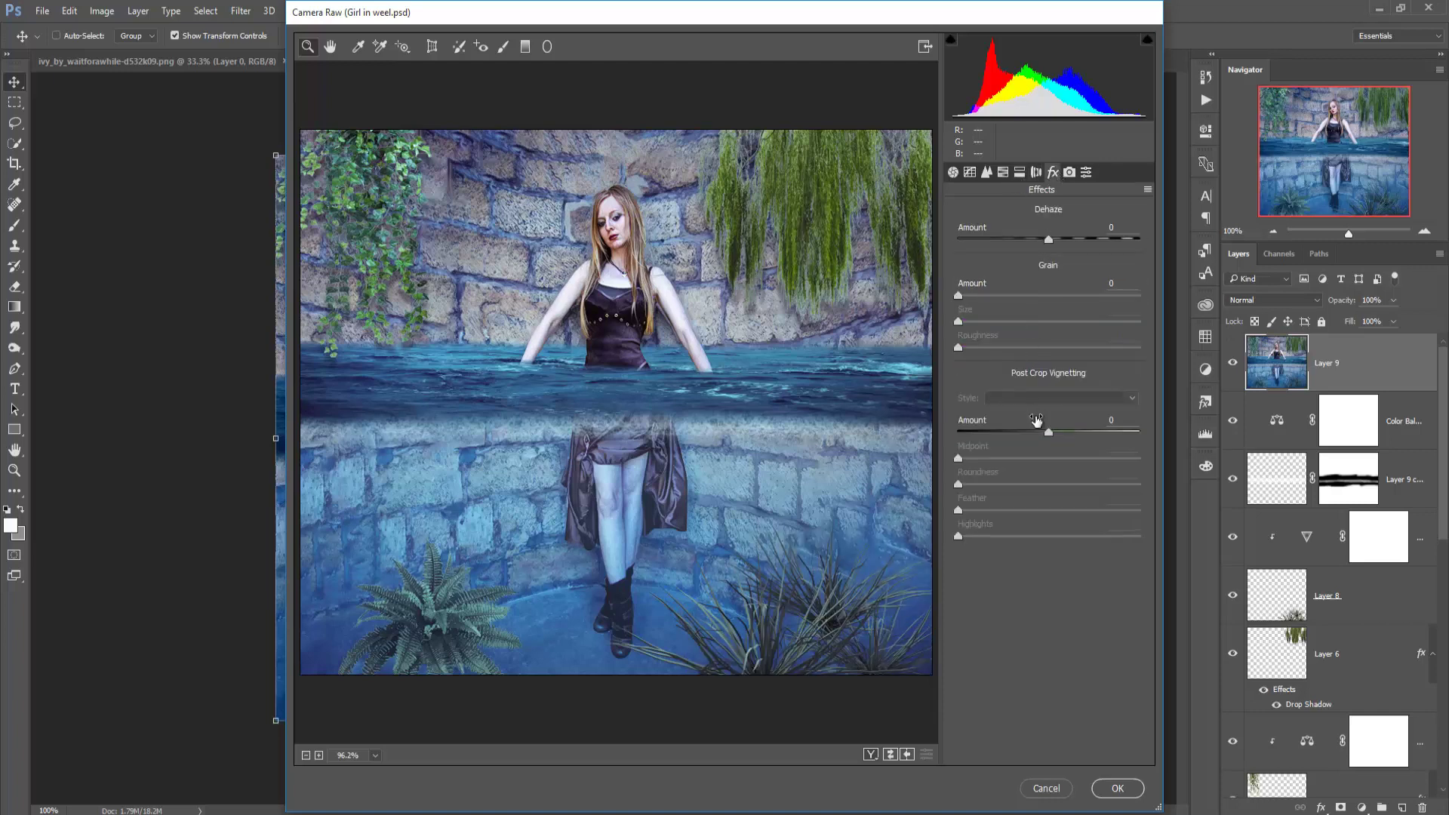
{"action": "left_click_drag", "start_coordinate": [1049, 431], "coordinate": [1031, 434]}
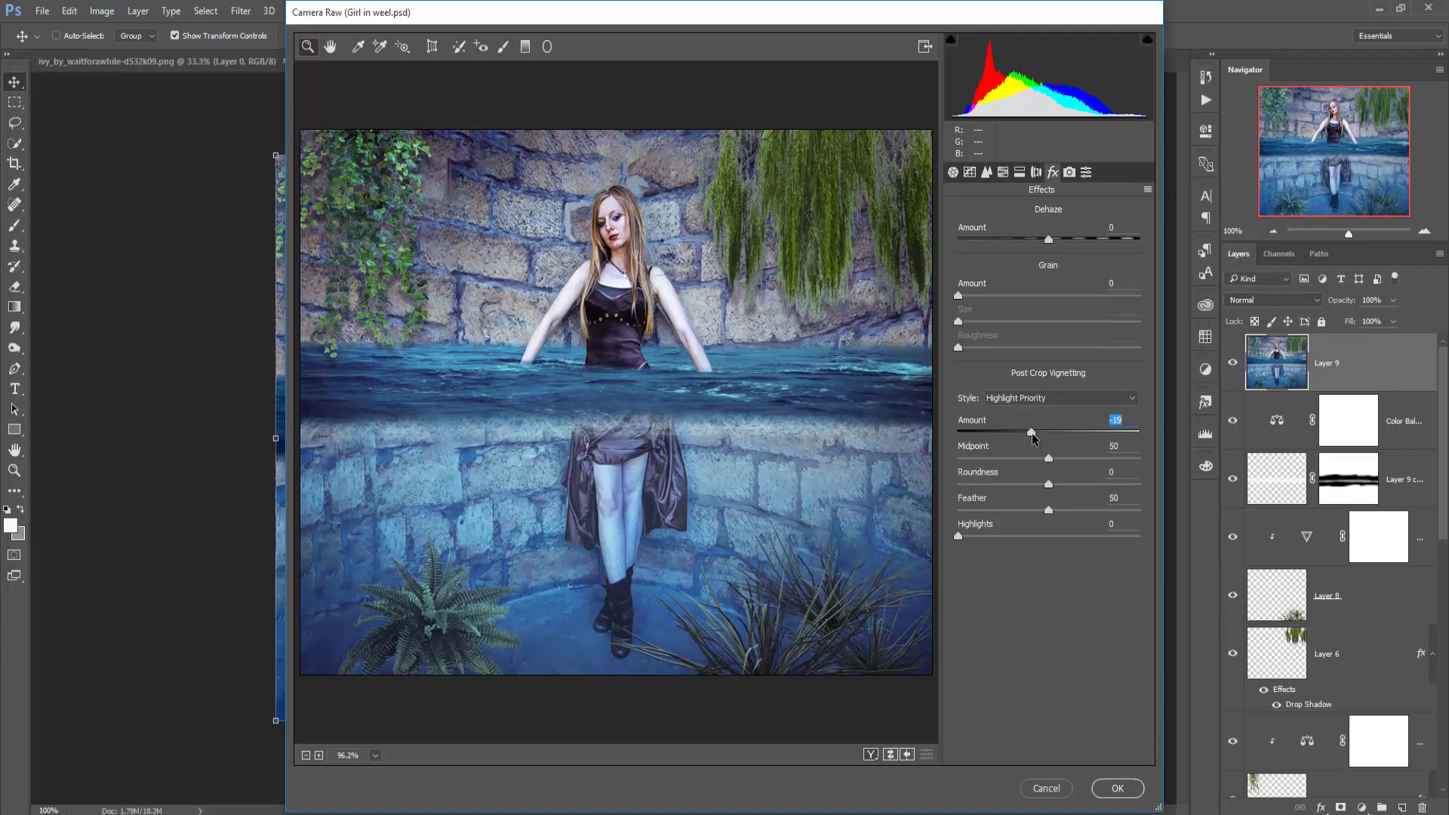
{"action": "key", "text": "Up"}
{"action": "key", "text": "Up"}
{"action": "key", "text": "Up"}
{"action": "key", "text": "Up"}
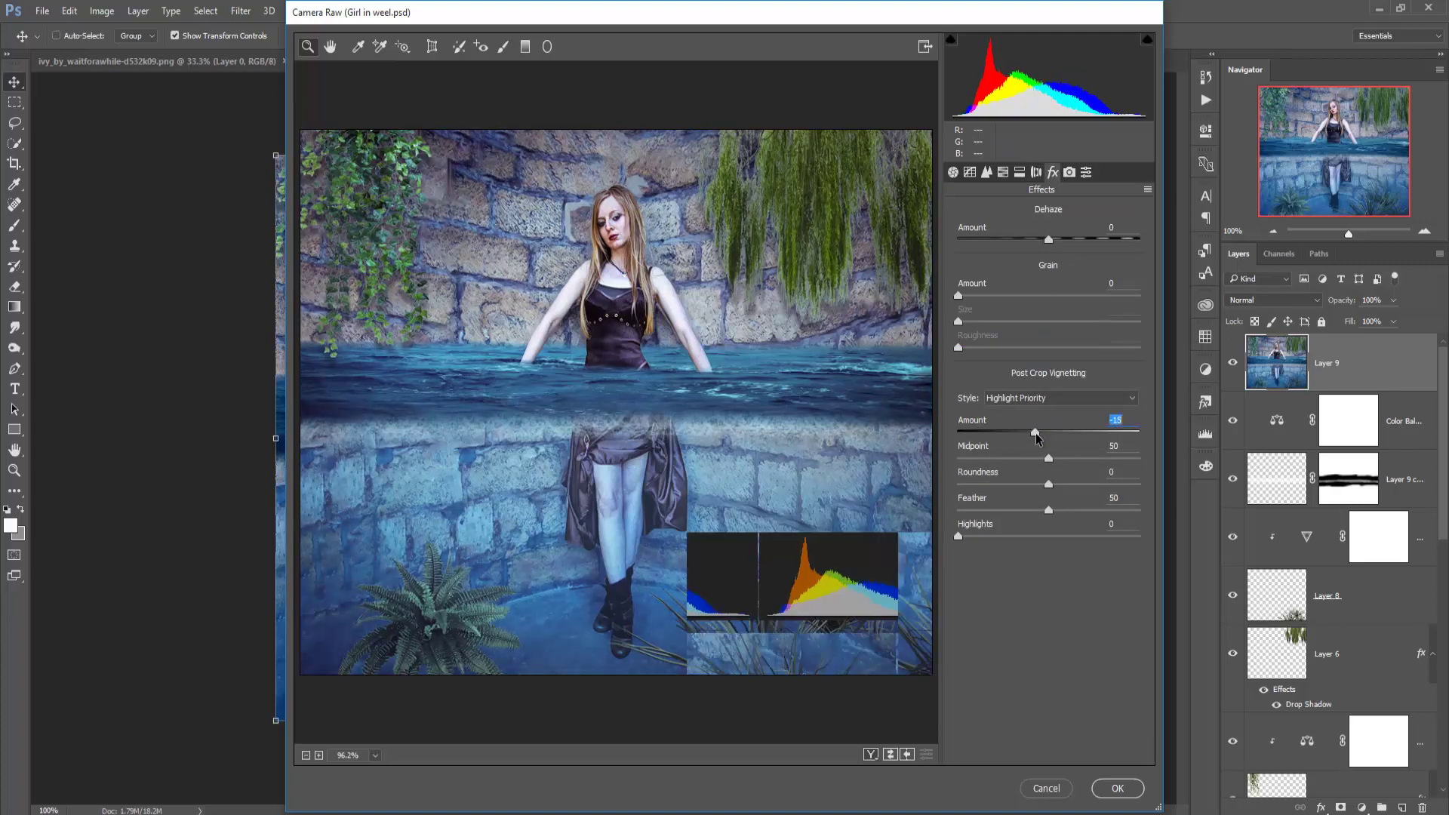
{"action": "left_click", "coordinate": [1117, 789]}
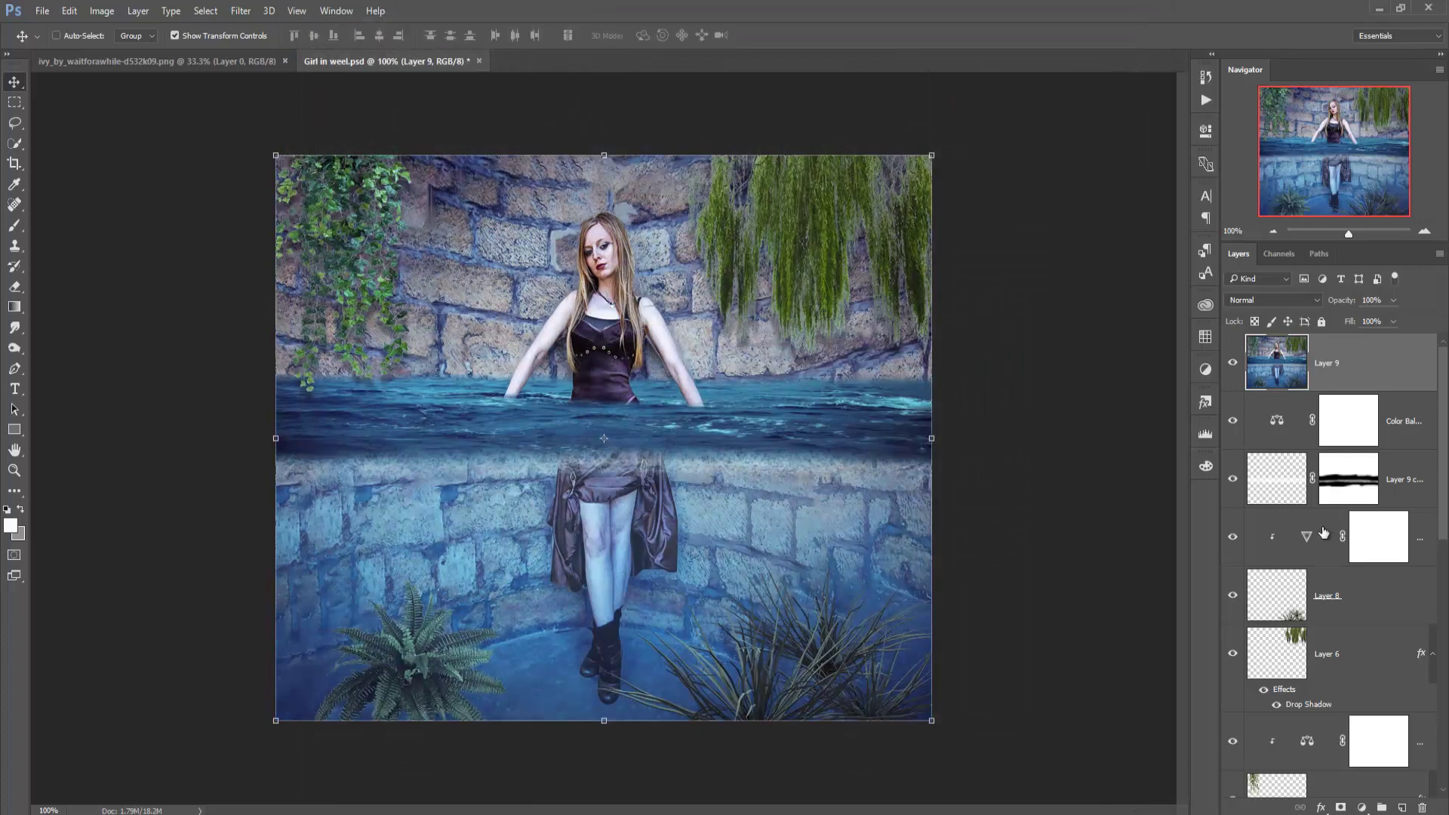
- Duplicate the graded Layer 9 as Layer 9 copy 2
{"action": "left_click", "coordinate": [243, 11]}
{"action": "mouse_move", "coordinate": [269, 341]}
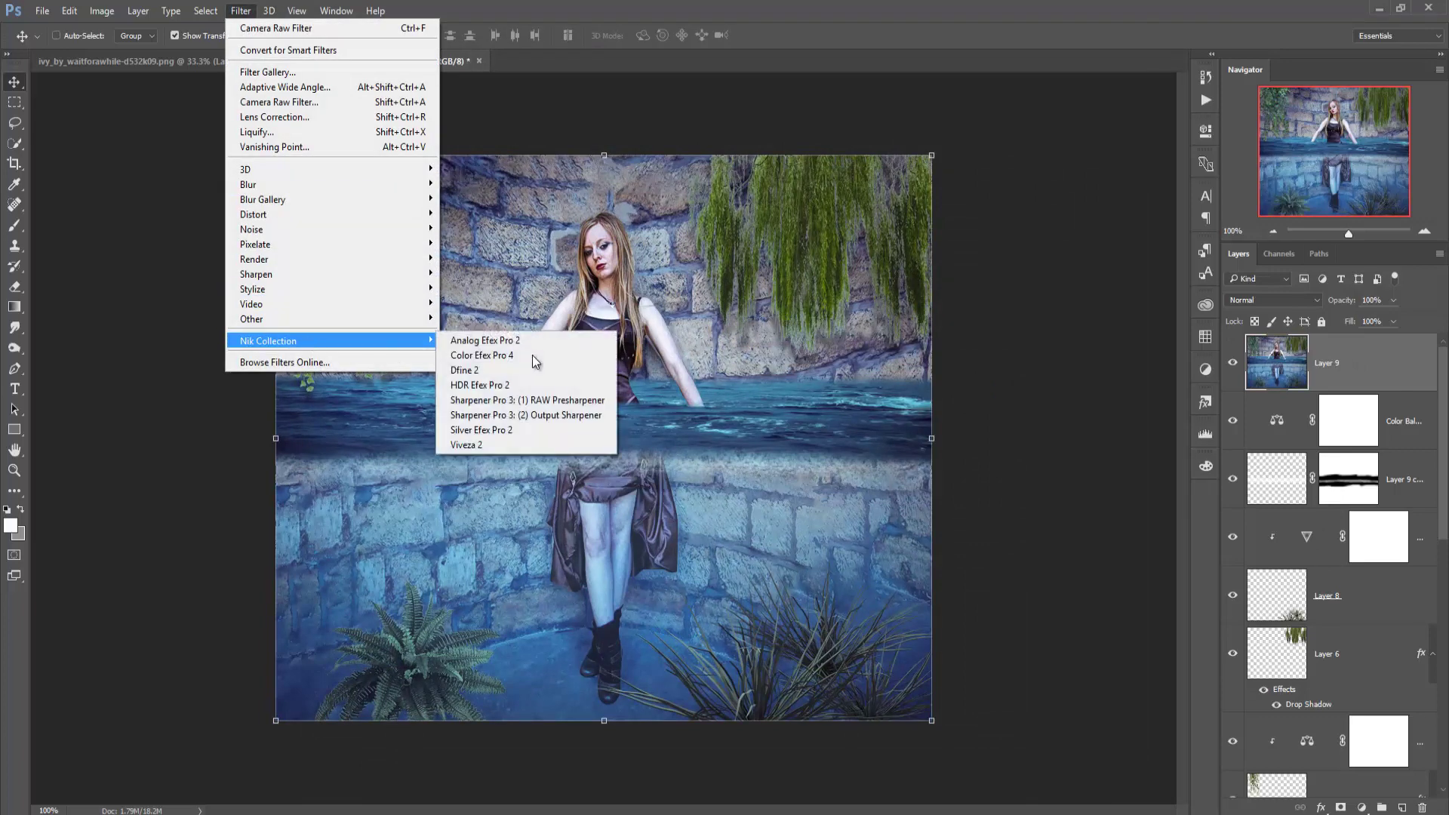
{"action": "left_click", "coordinate": [1353, 379]}
{"action": "right_click", "coordinate": [1353, 379]}
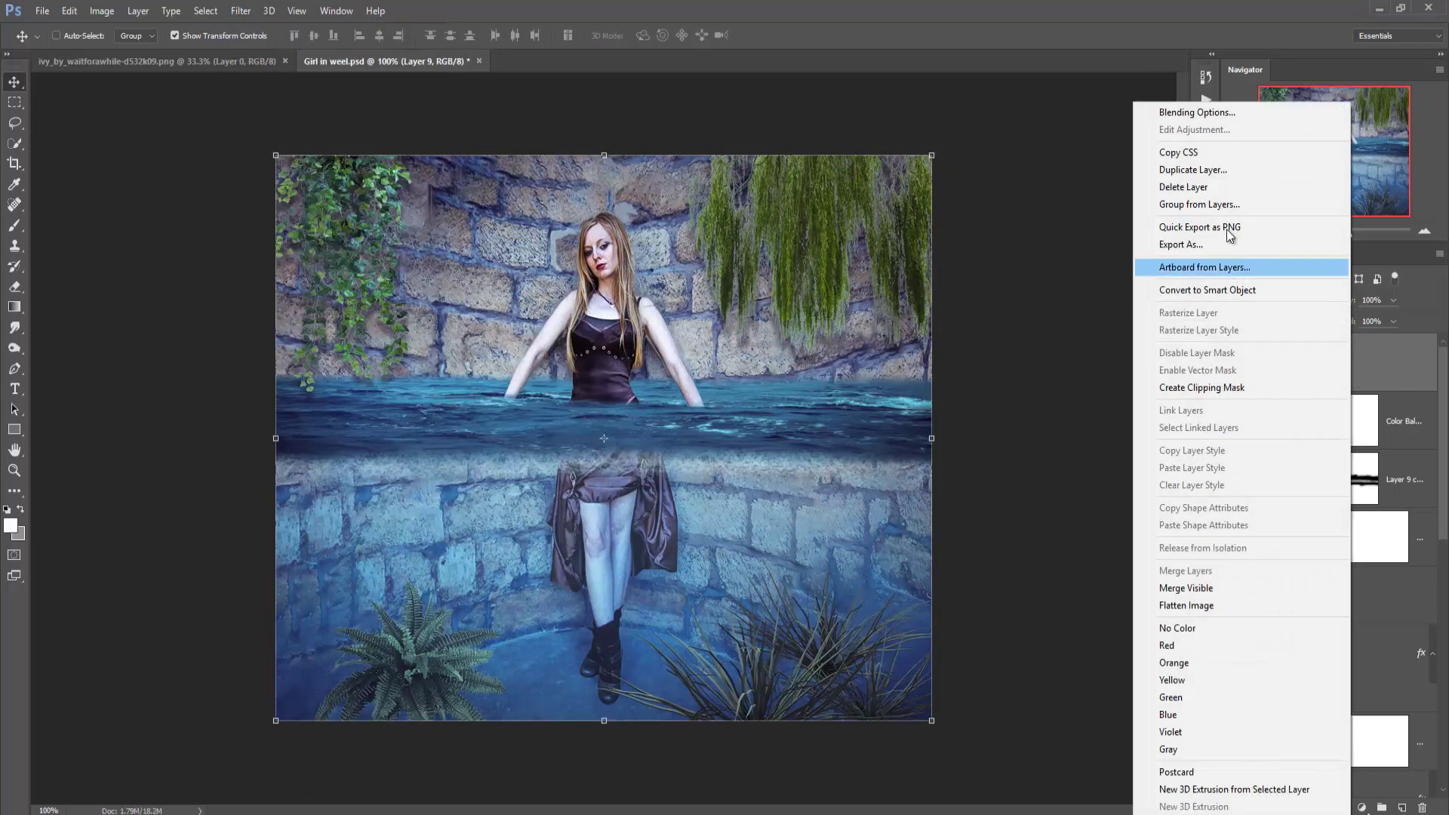
{"action": "left_click", "coordinate": [1215, 170]}
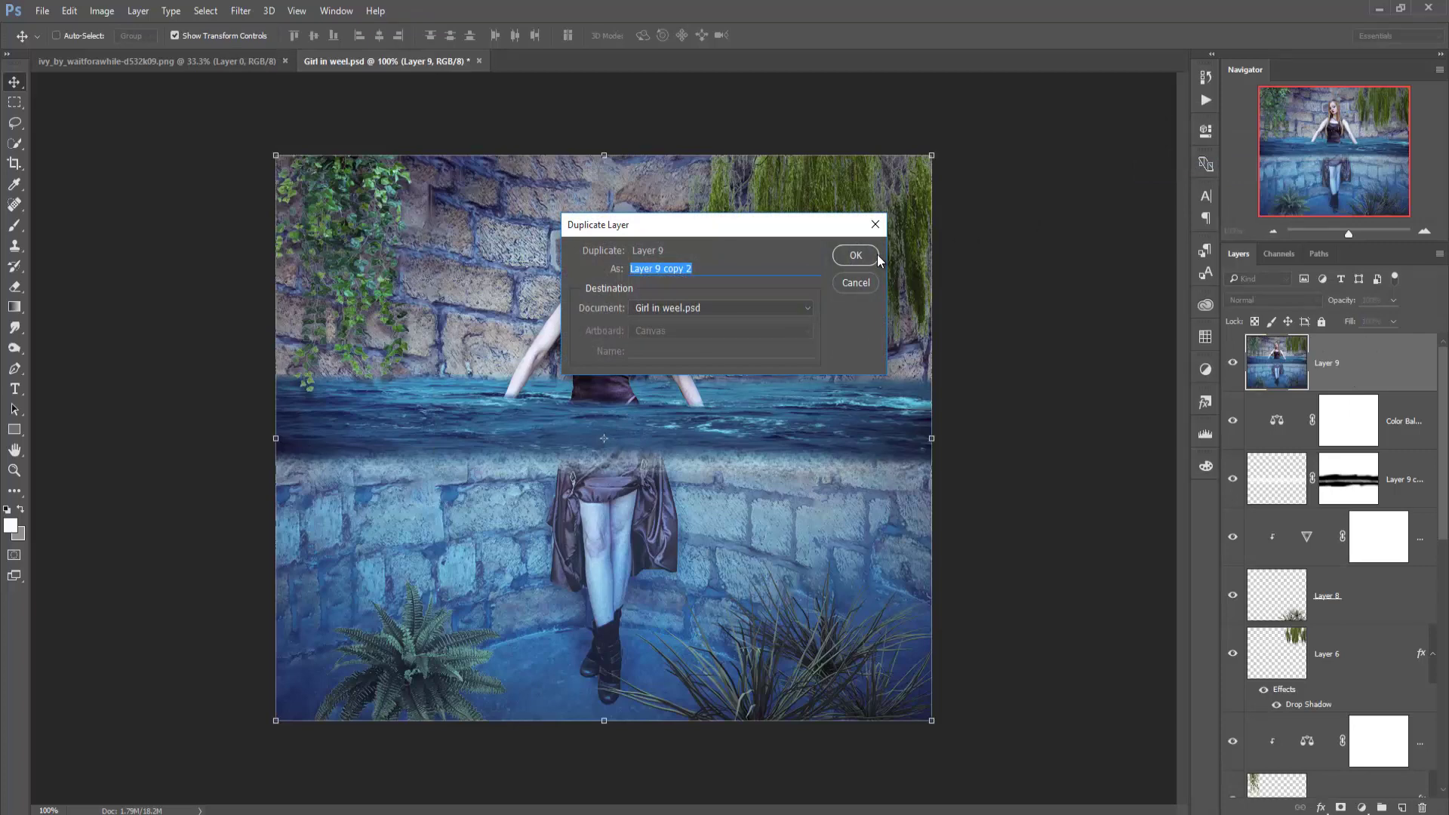
{"action": "left_click", "coordinate": [877, 255]}
{"action": "left_click", "coordinate": [241, 11]}
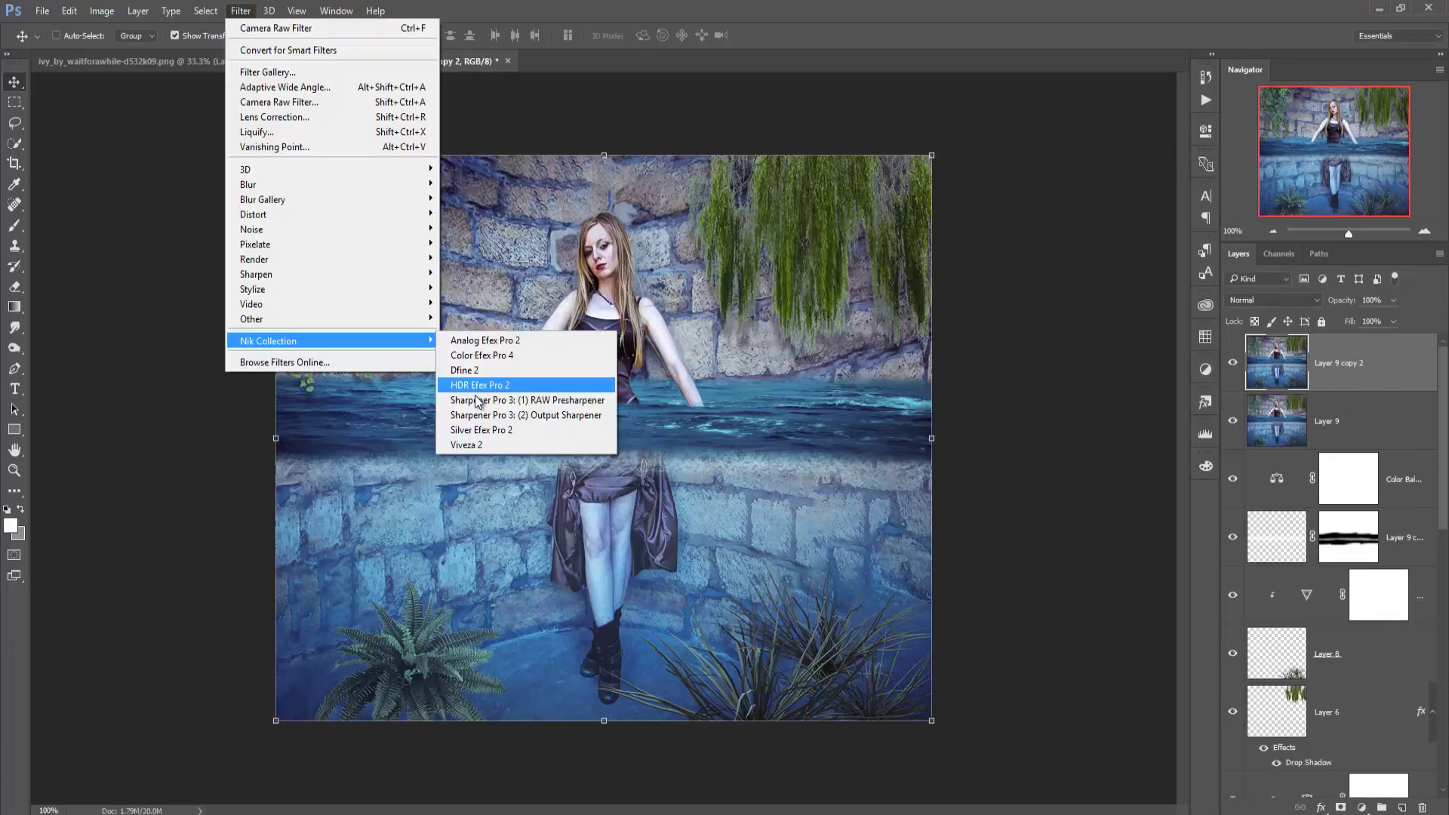
- Apply Color Efex Pro 4 Cross Processing, method B02 at 38%, to Layer 9 copy 2
{"action": "left_click", "coordinate": [520, 354]}
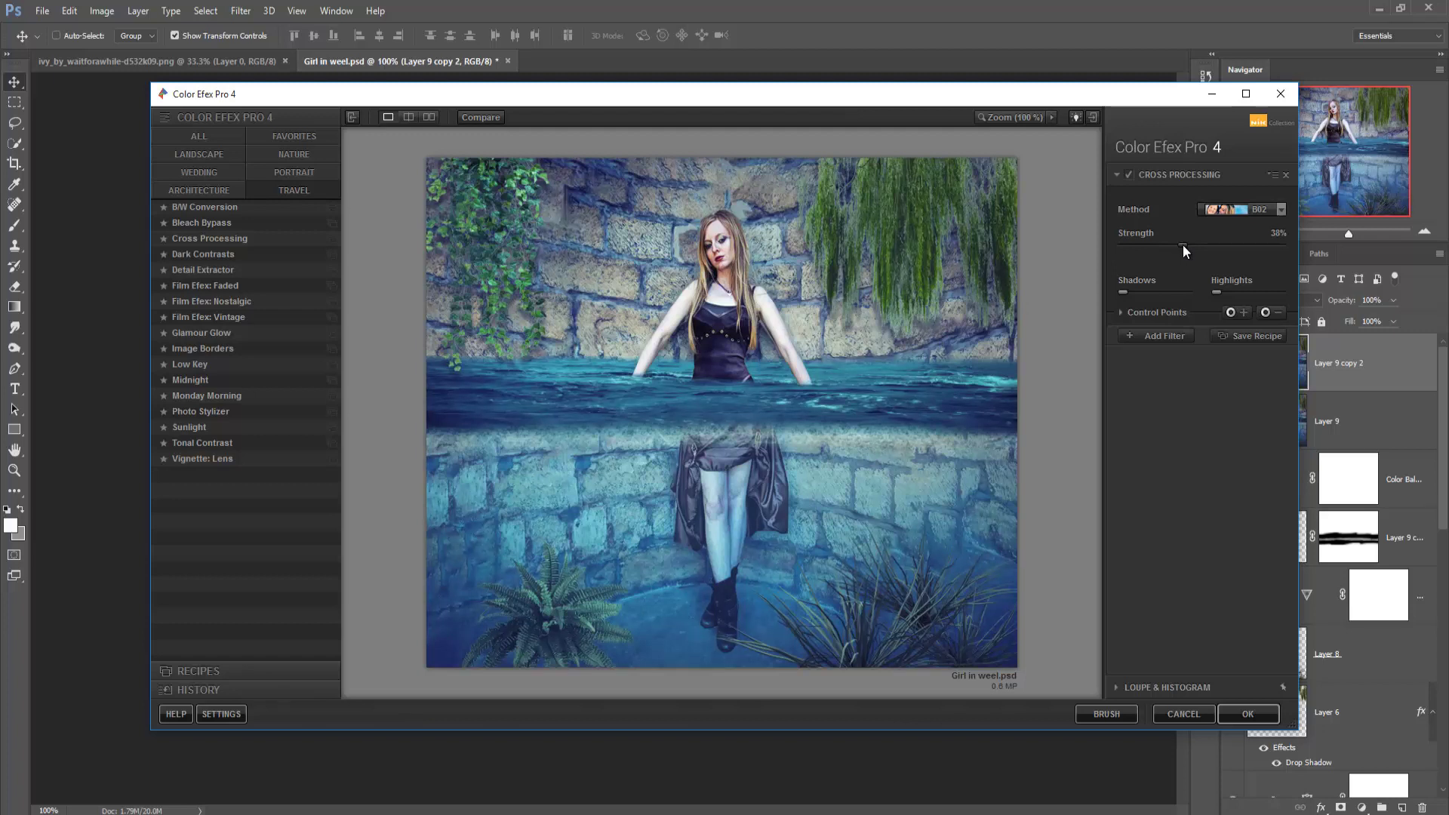
{"action": "left_click", "coordinate": [1281, 209]}
{"action": "left_click", "coordinate": [1263, 251]}
{"action": "left_click", "coordinate": [1247, 714]}
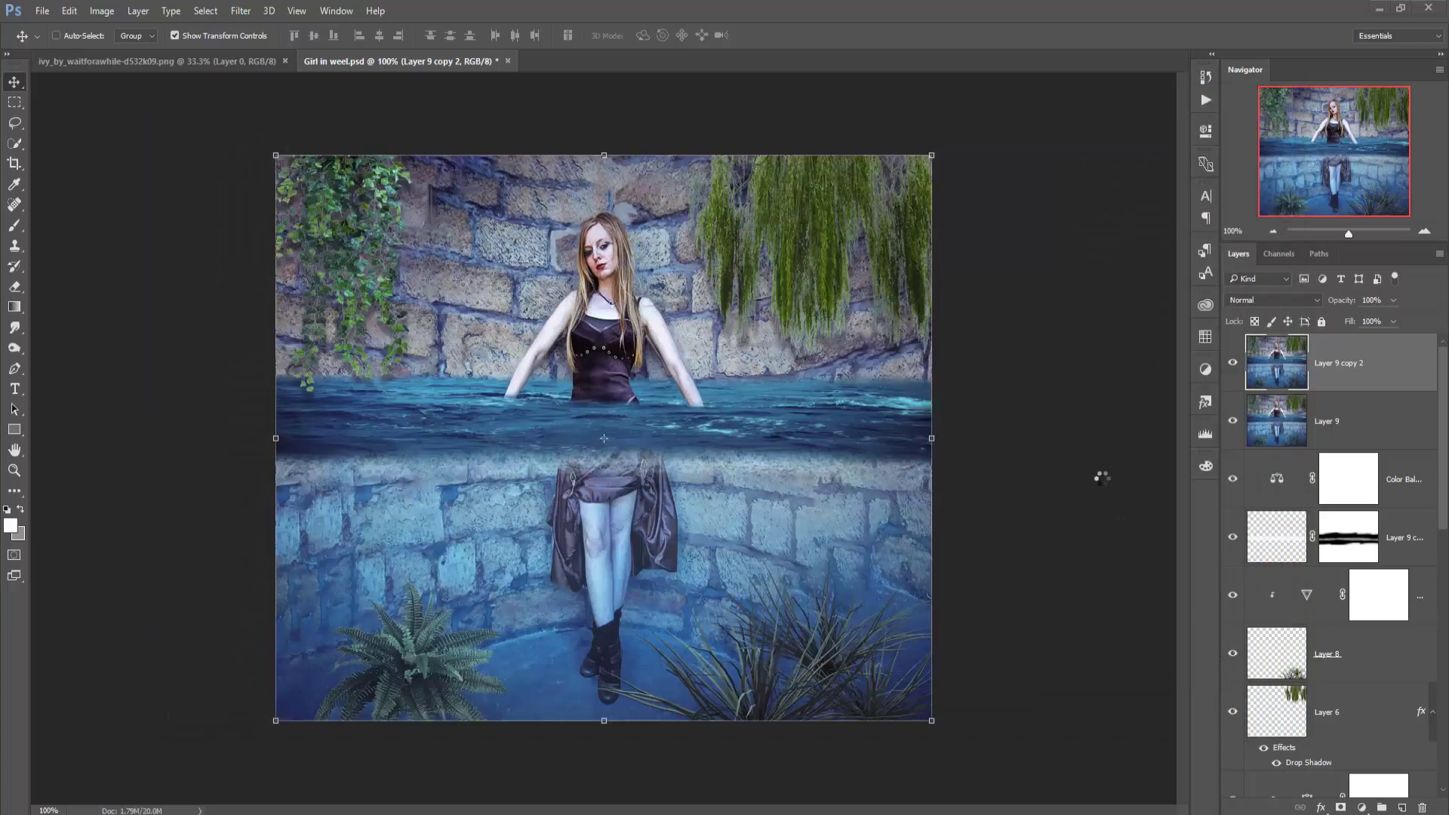